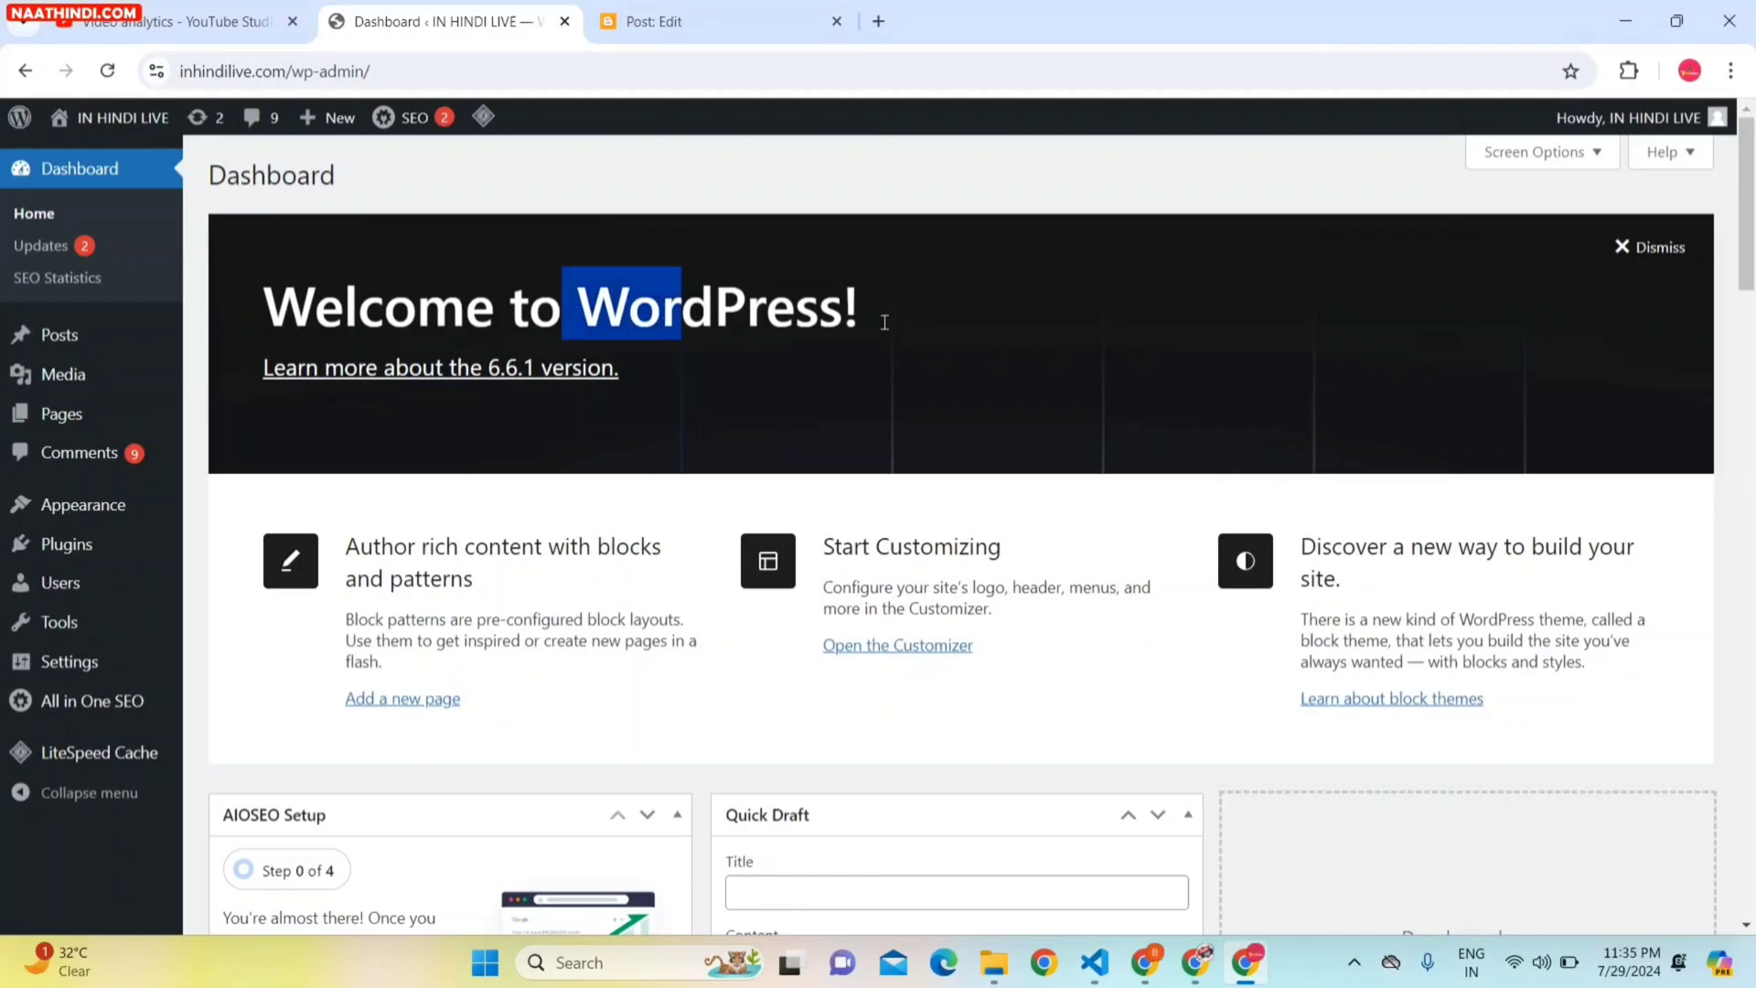
pyautogui.click(941, 322)
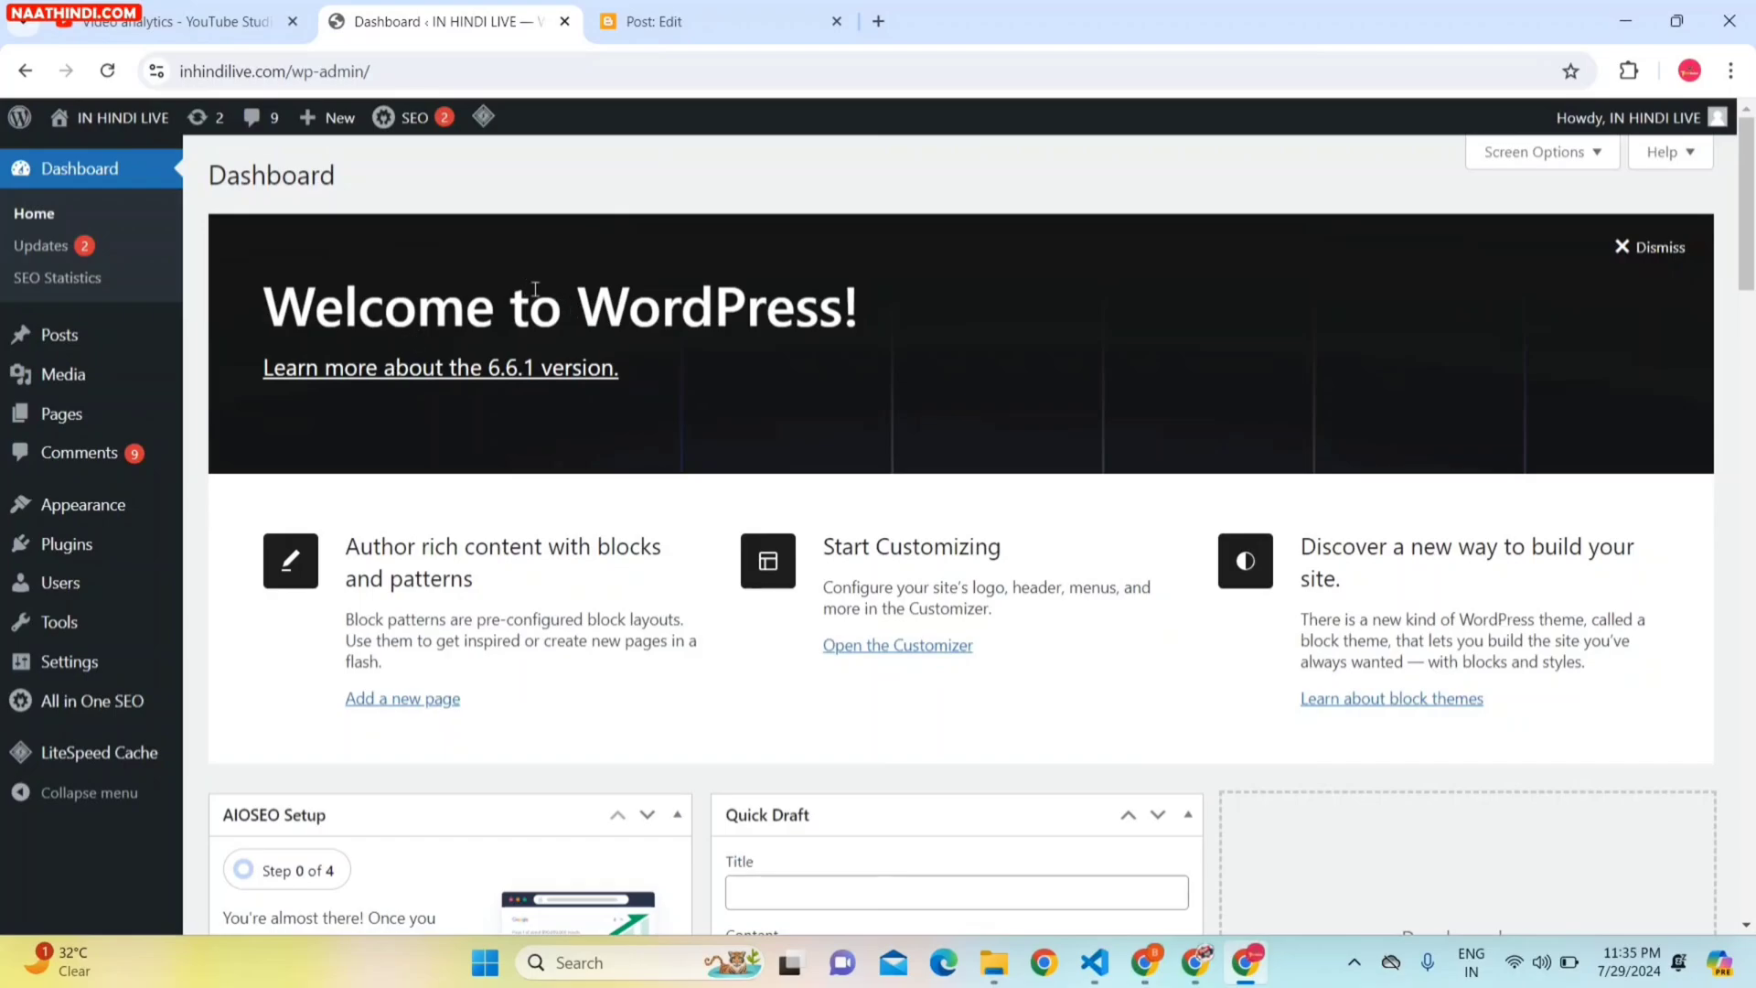
pyautogui.moveTo(581, 311); pyautogui.dragTo(879, 302)
pyautogui.click(880, 302)
pyautogui.moveTo(262, 305); pyautogui.dragTo(886, 313)
pyautogui.click(891, 314)
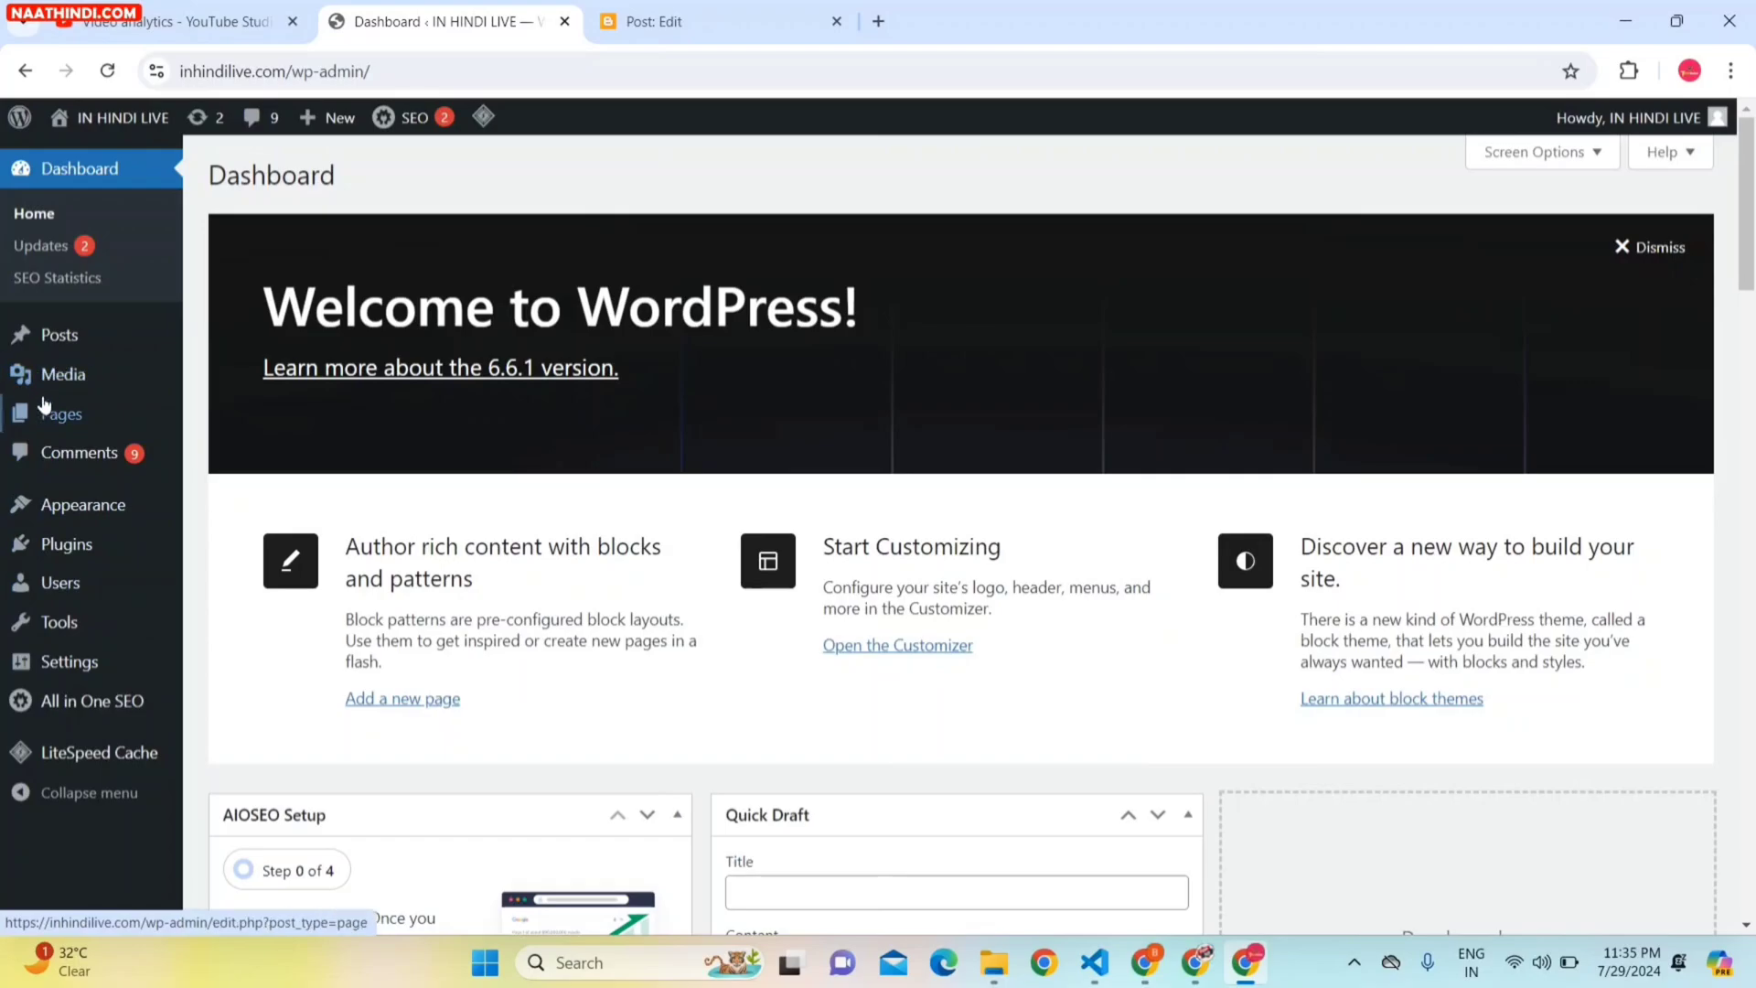
# Start a new blog post from the WordPress dashboard.
pyautogui.moveTo(52, 407)
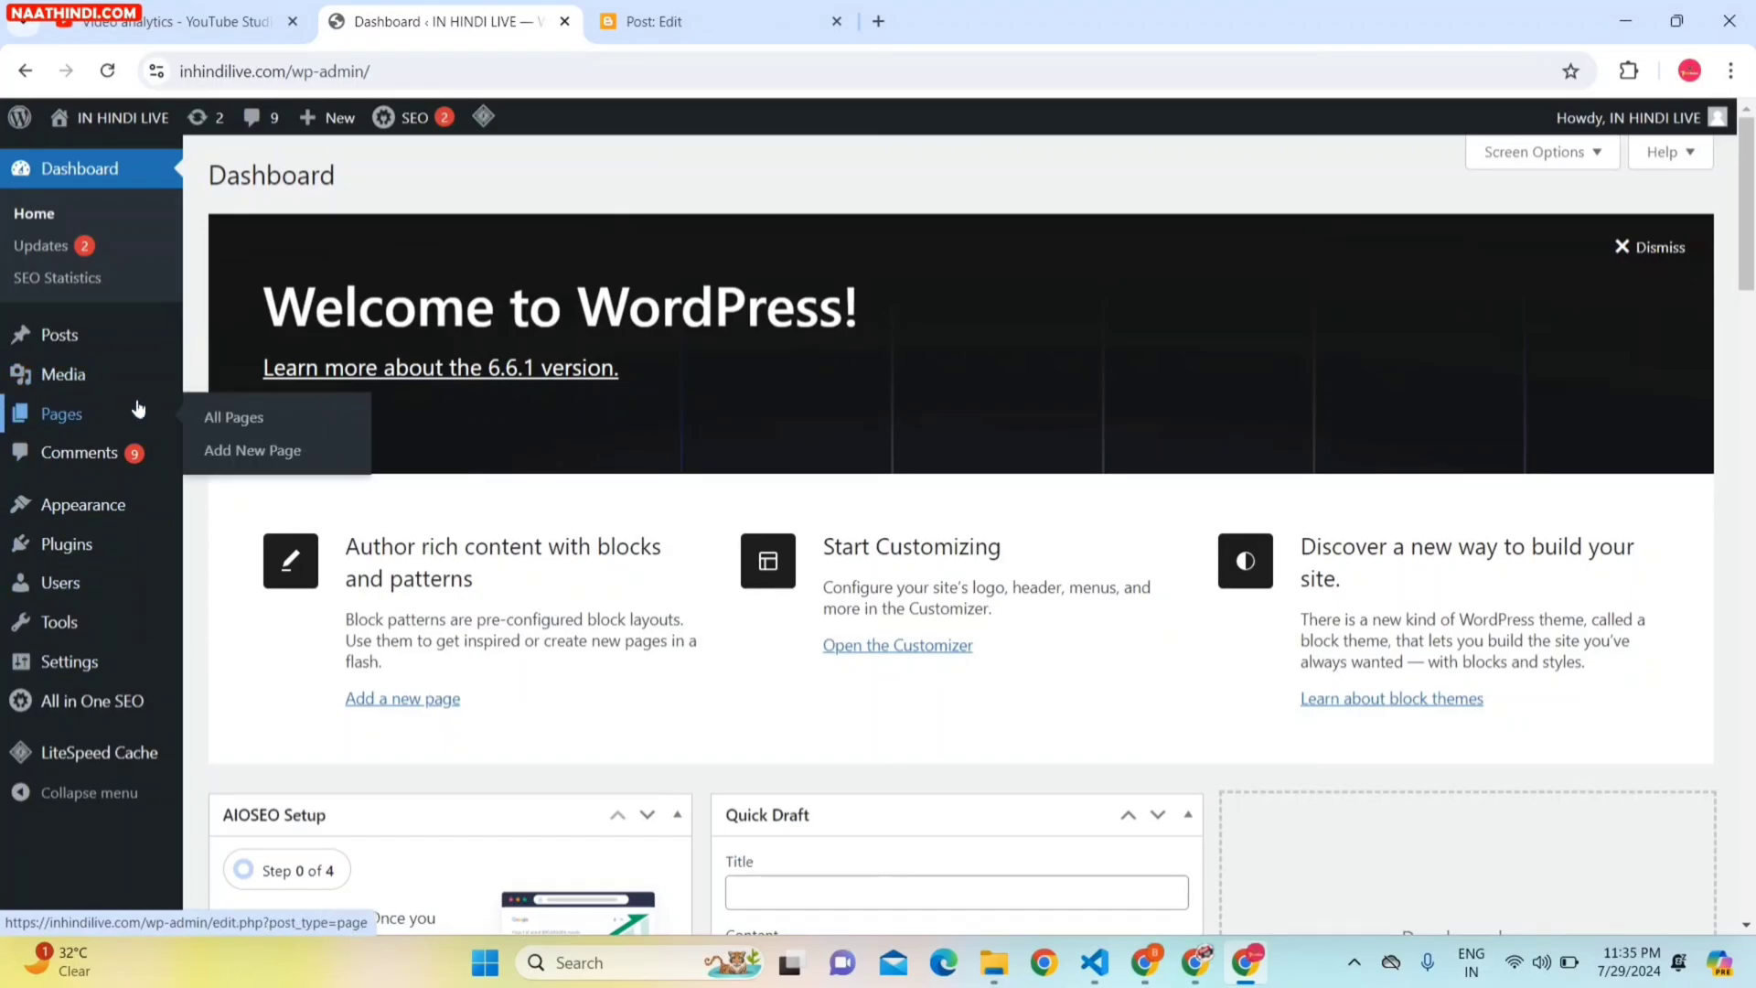
pyautogui.moveTo(60, 340)
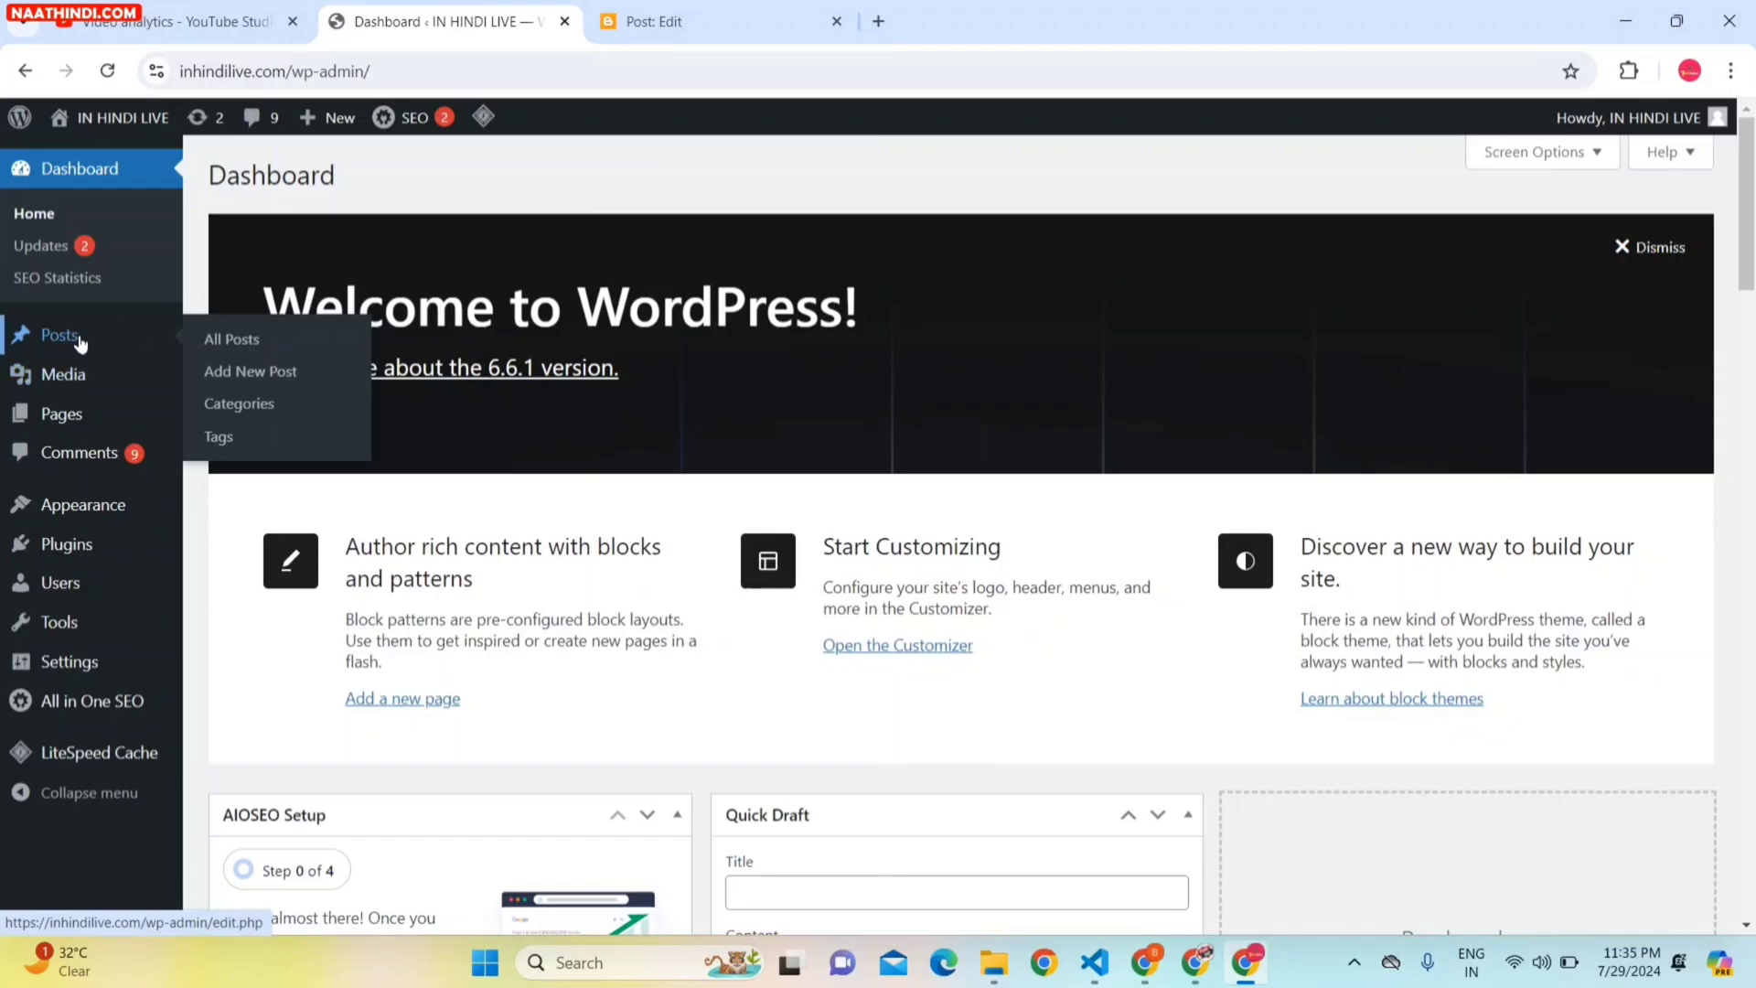
pyautogui.click(271, 376)
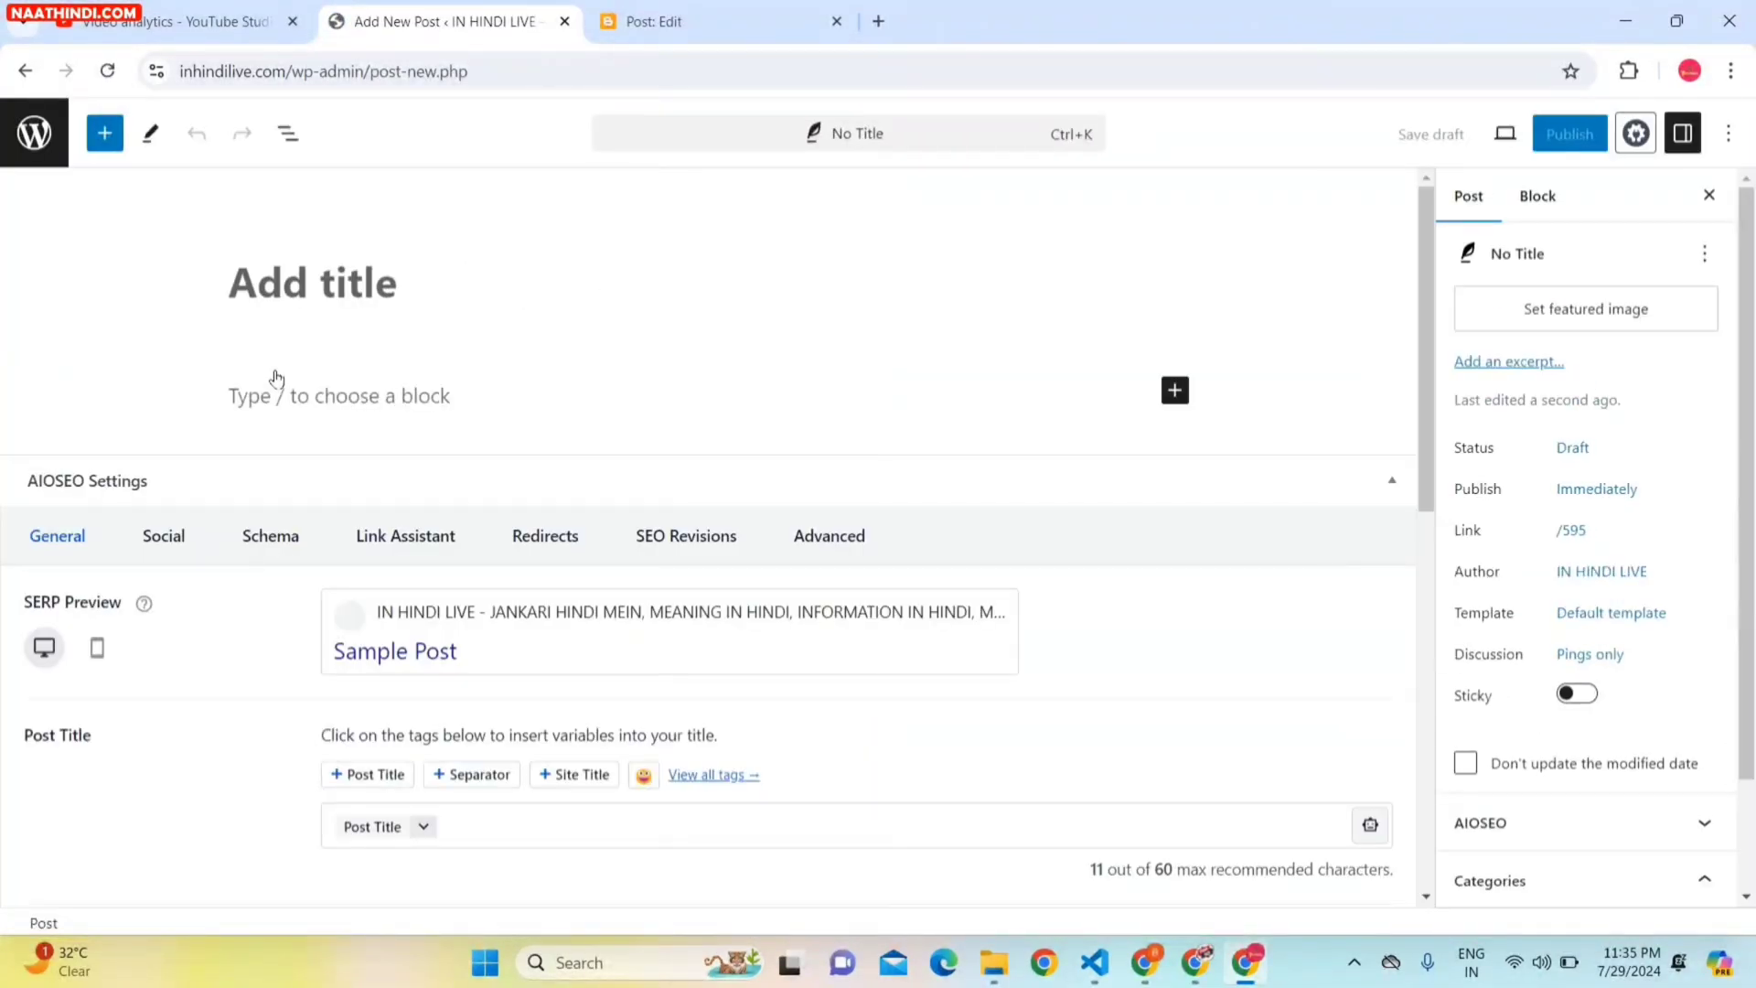
# Place the cursor in the new post's empty title field.
pyautogui.click(276, 377)
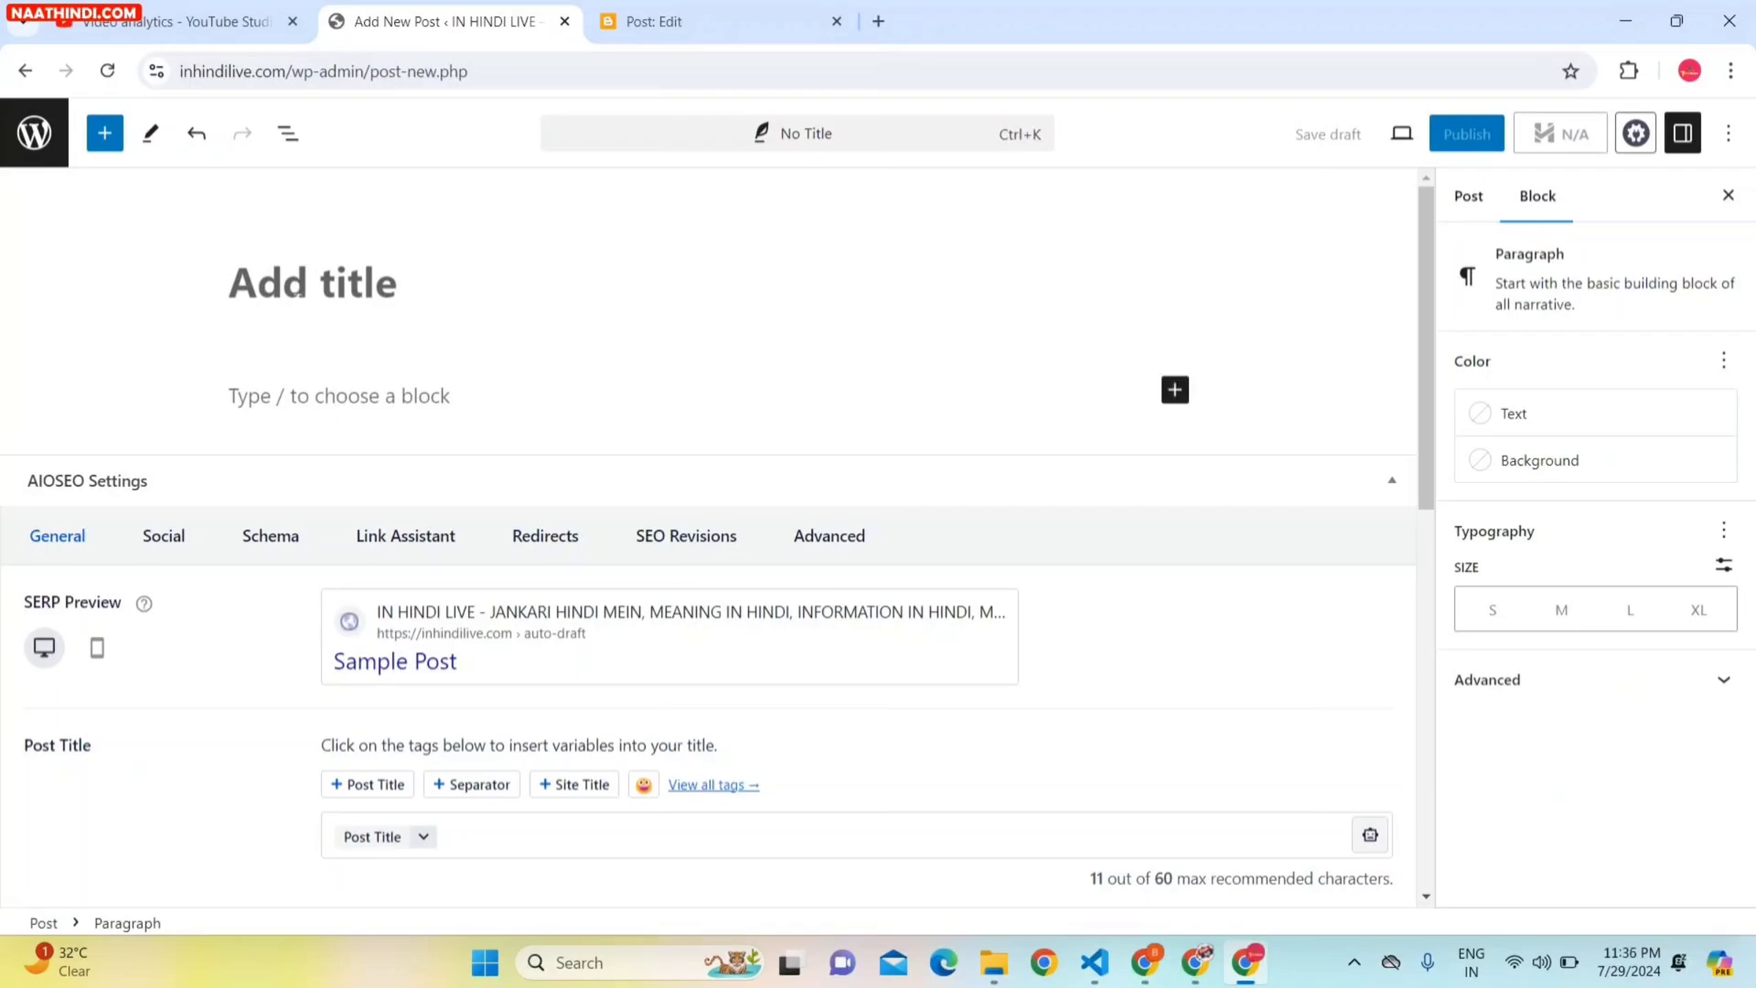
pyautogui.click(299, 285)
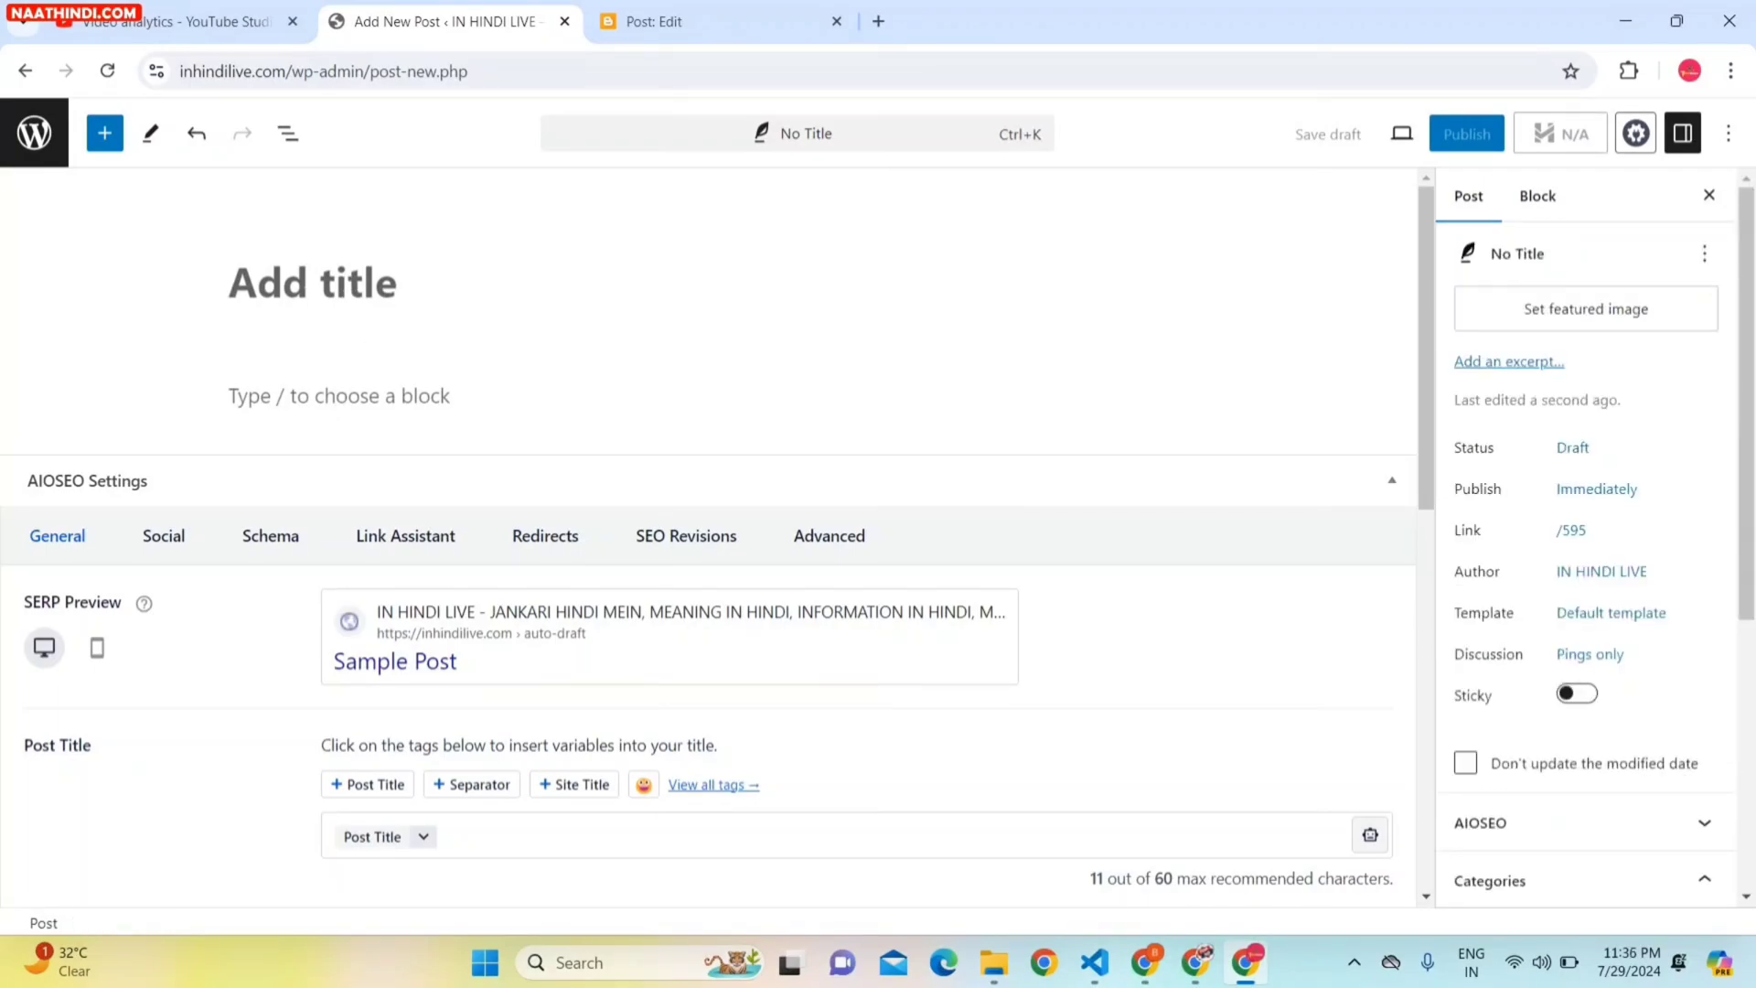
pyautogui.click(302, 394)
pyautogui.click(284, 286)
pyautogui.click(307, 395)
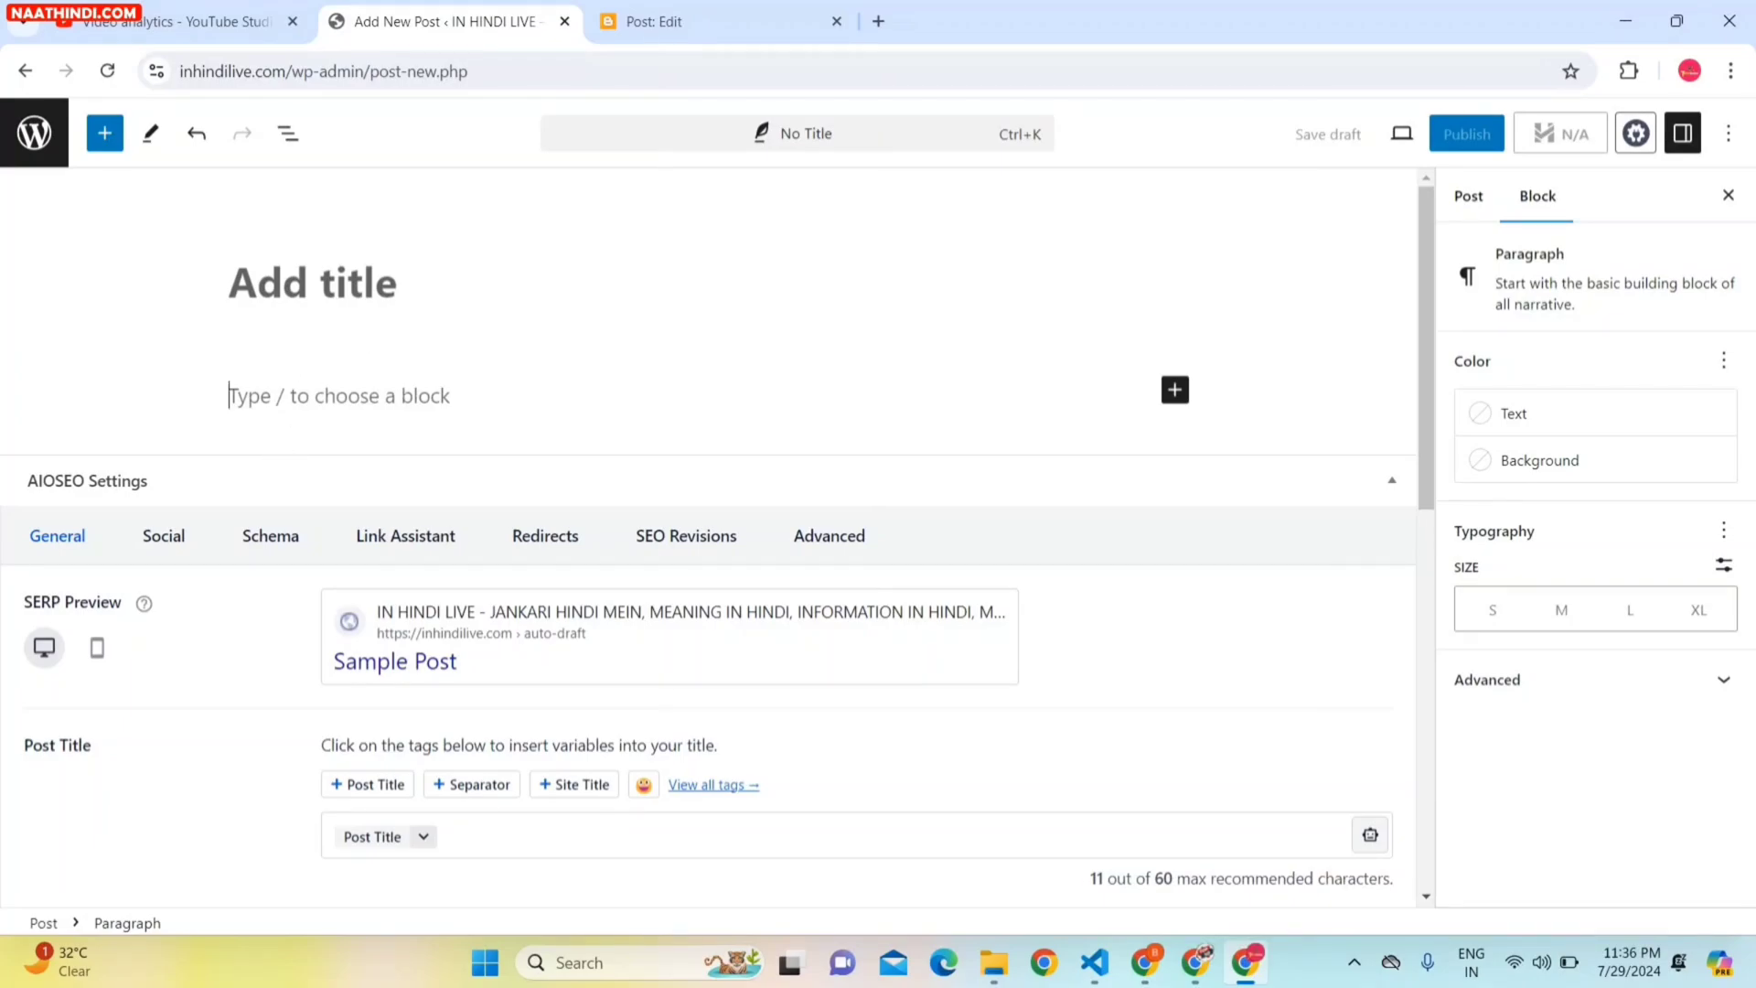
pyautogui.click(352, 288)
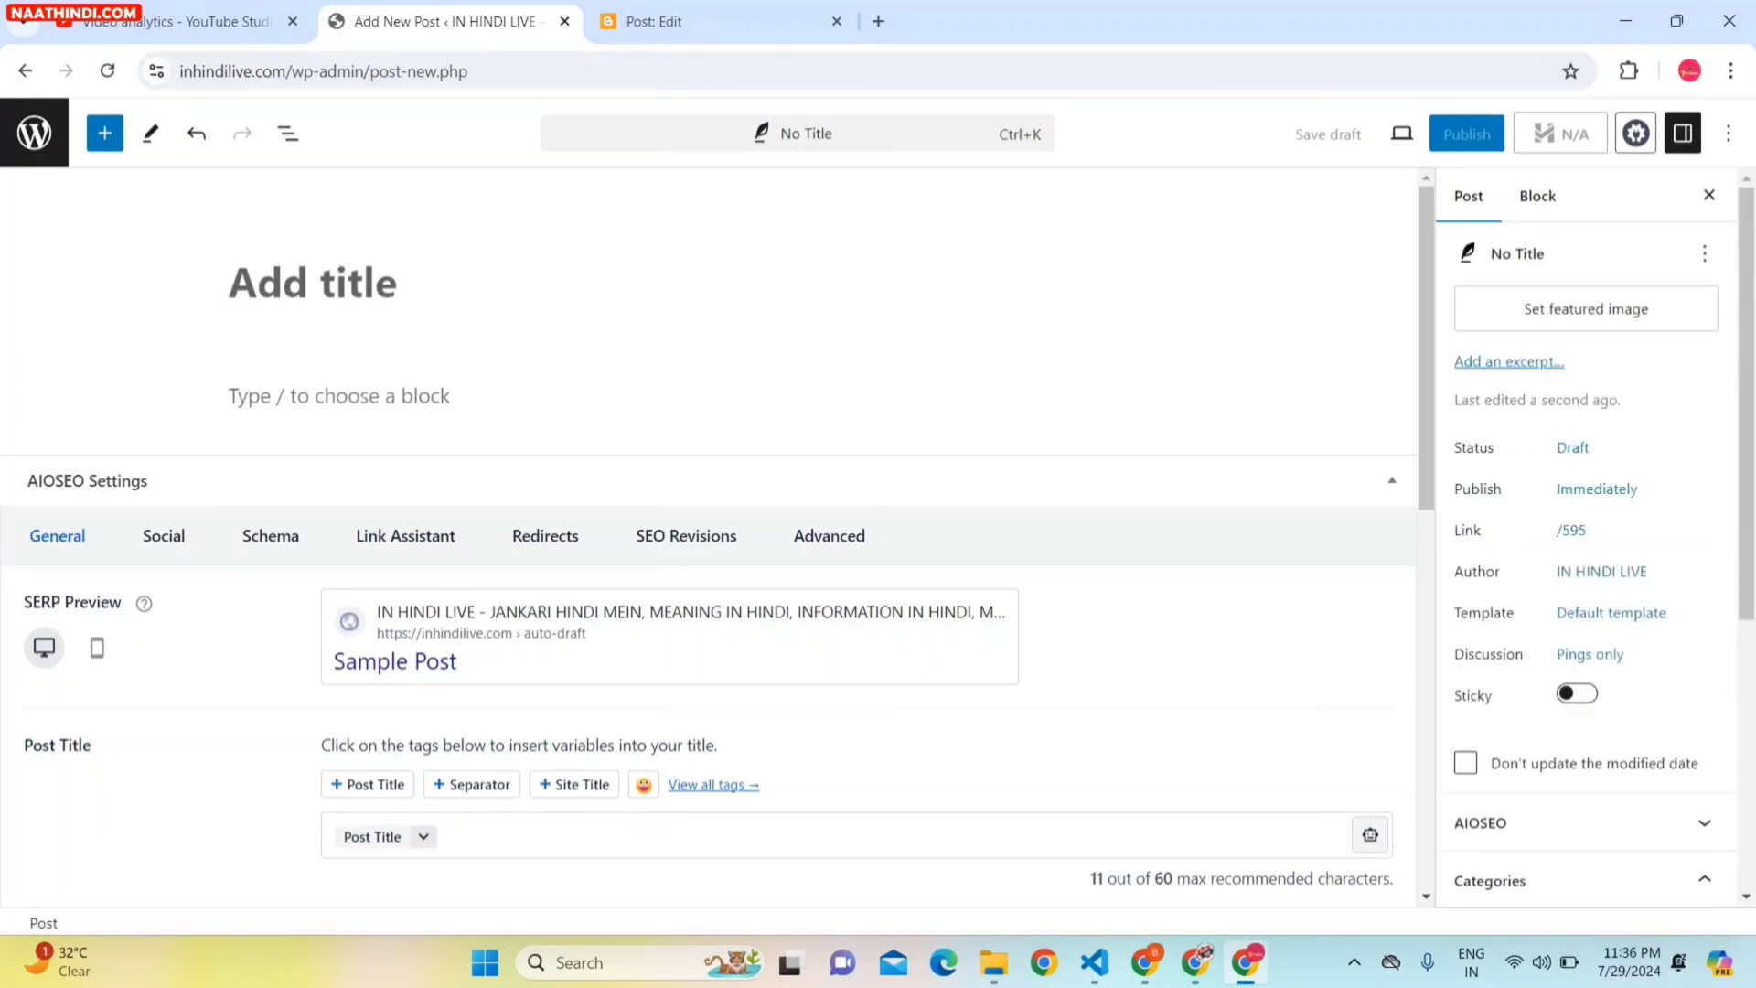
pyautogui.click(375, 395)
pyautogui.click(373, 288)
# Switch to the open Blogger post and copy the Hindi part of its title, "राम नाम की उत्पत्ति कैसे हुई".
pyautogui.click(743, 12)
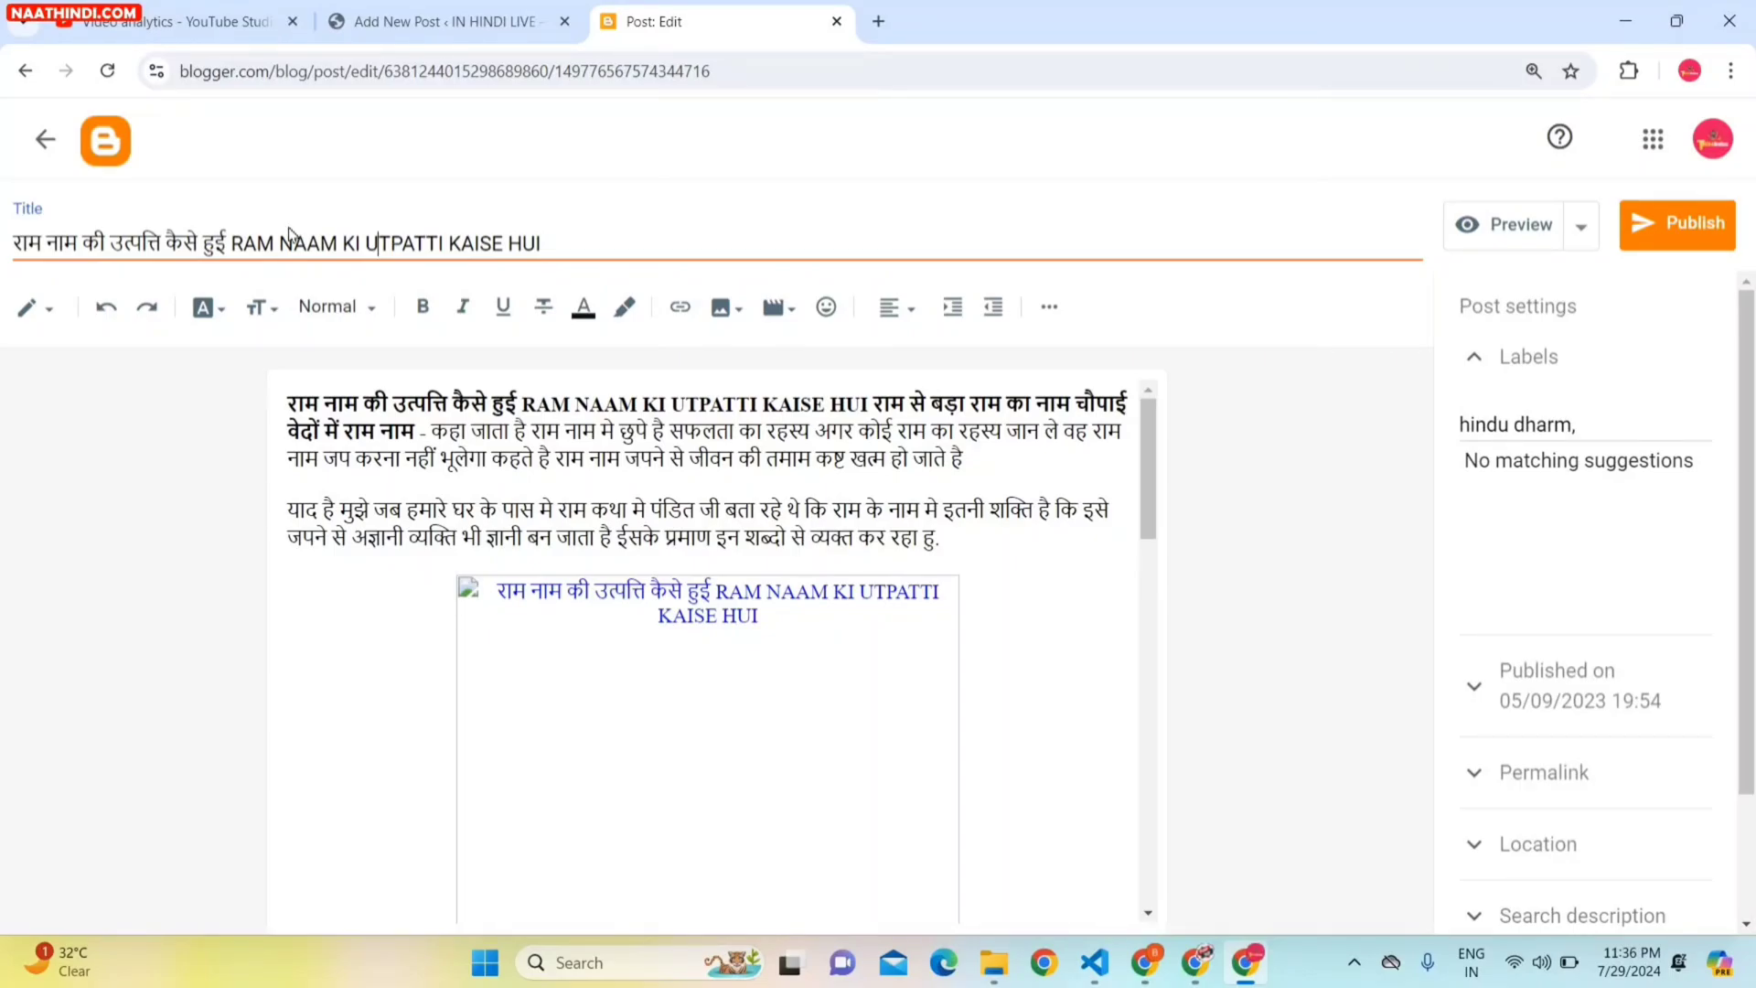
pyautogui.click(184, 243)
pyautogui.press('Left')
pyautogui.press('Left')
pyautogui.press('Left')
pyautogui.press('Left')
pyautogui.press('Left')
pyautogui.press('Left')
pyautogui.press('Left')
pyautogui.press('Left')
pyautogui.hotkey('ctrl', 'shift', 'Right')
pyautogui.hotkey('ctrl', 'shift', 'Right')
pyautogui.hotkey('ctrl', 'shift', 'Right')
pyautogui.hotkey('ctrl', 'shift', 'Right')
pyautogui.hotkey('ctrl', 'shift', 'Right')
pyautogui.hotkey('ctrl', 'shift', 'Right')
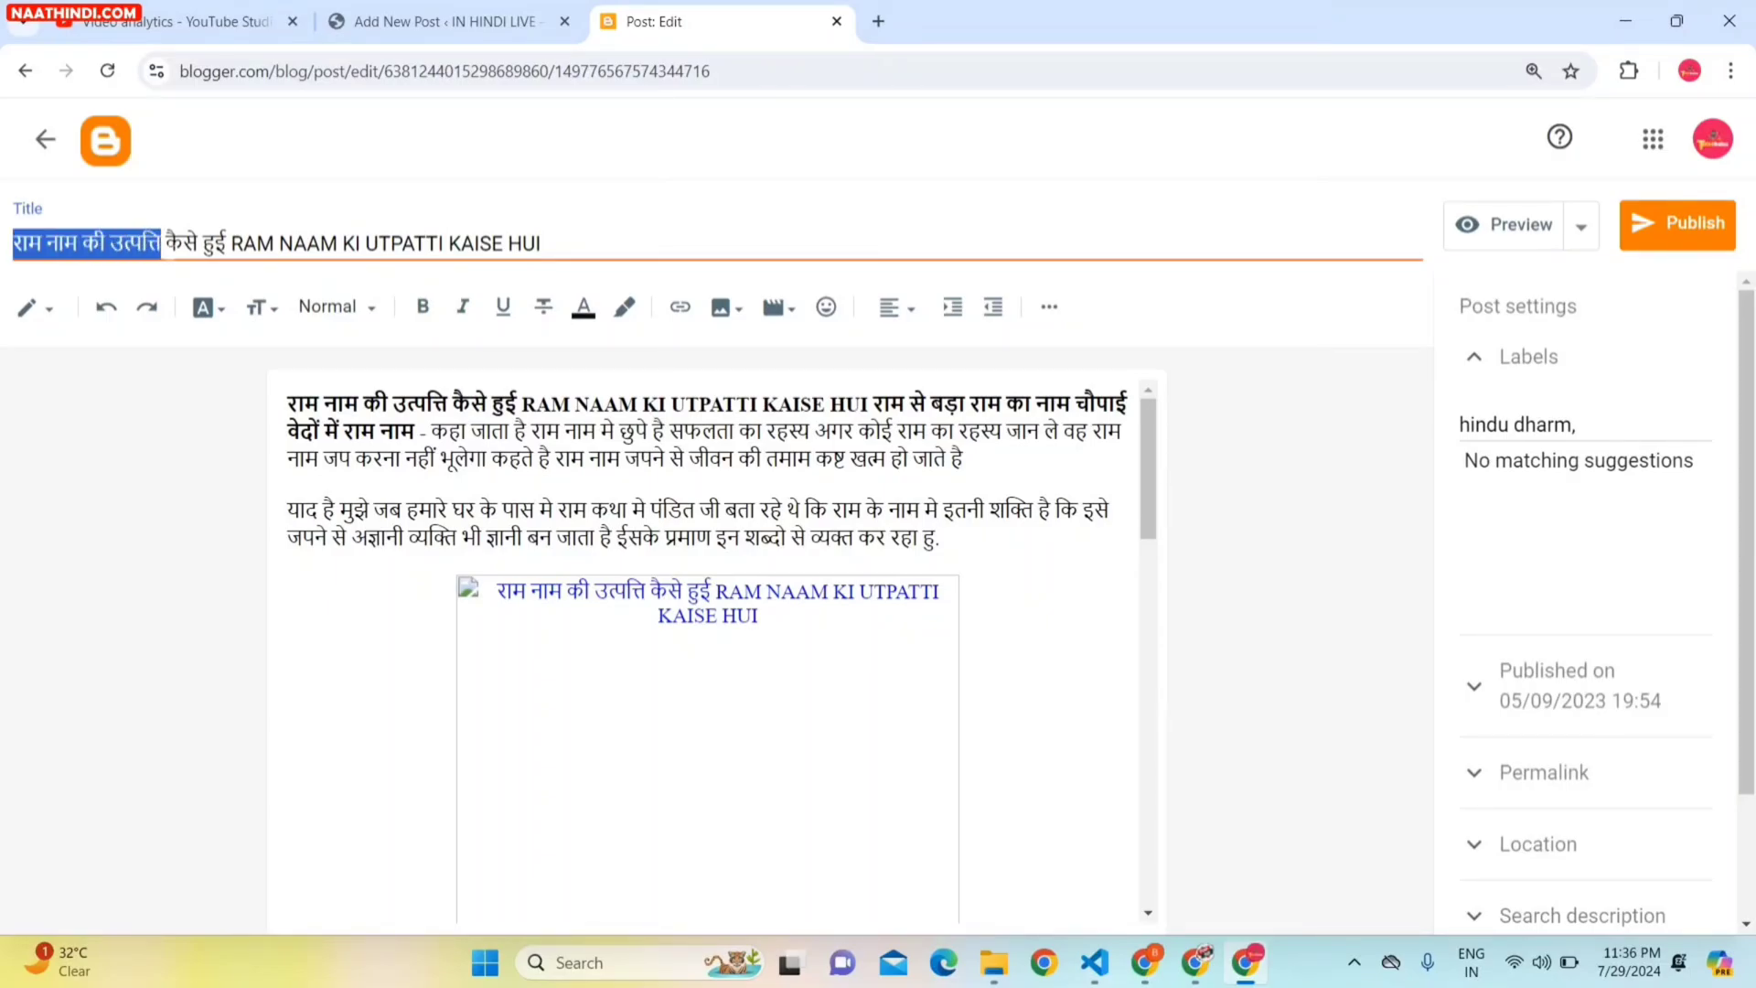
pyautogui.moveTo(227, 243); pyautogui.dragTo(5, 245)
pyautogui.hotkey('ctrl', 'c')
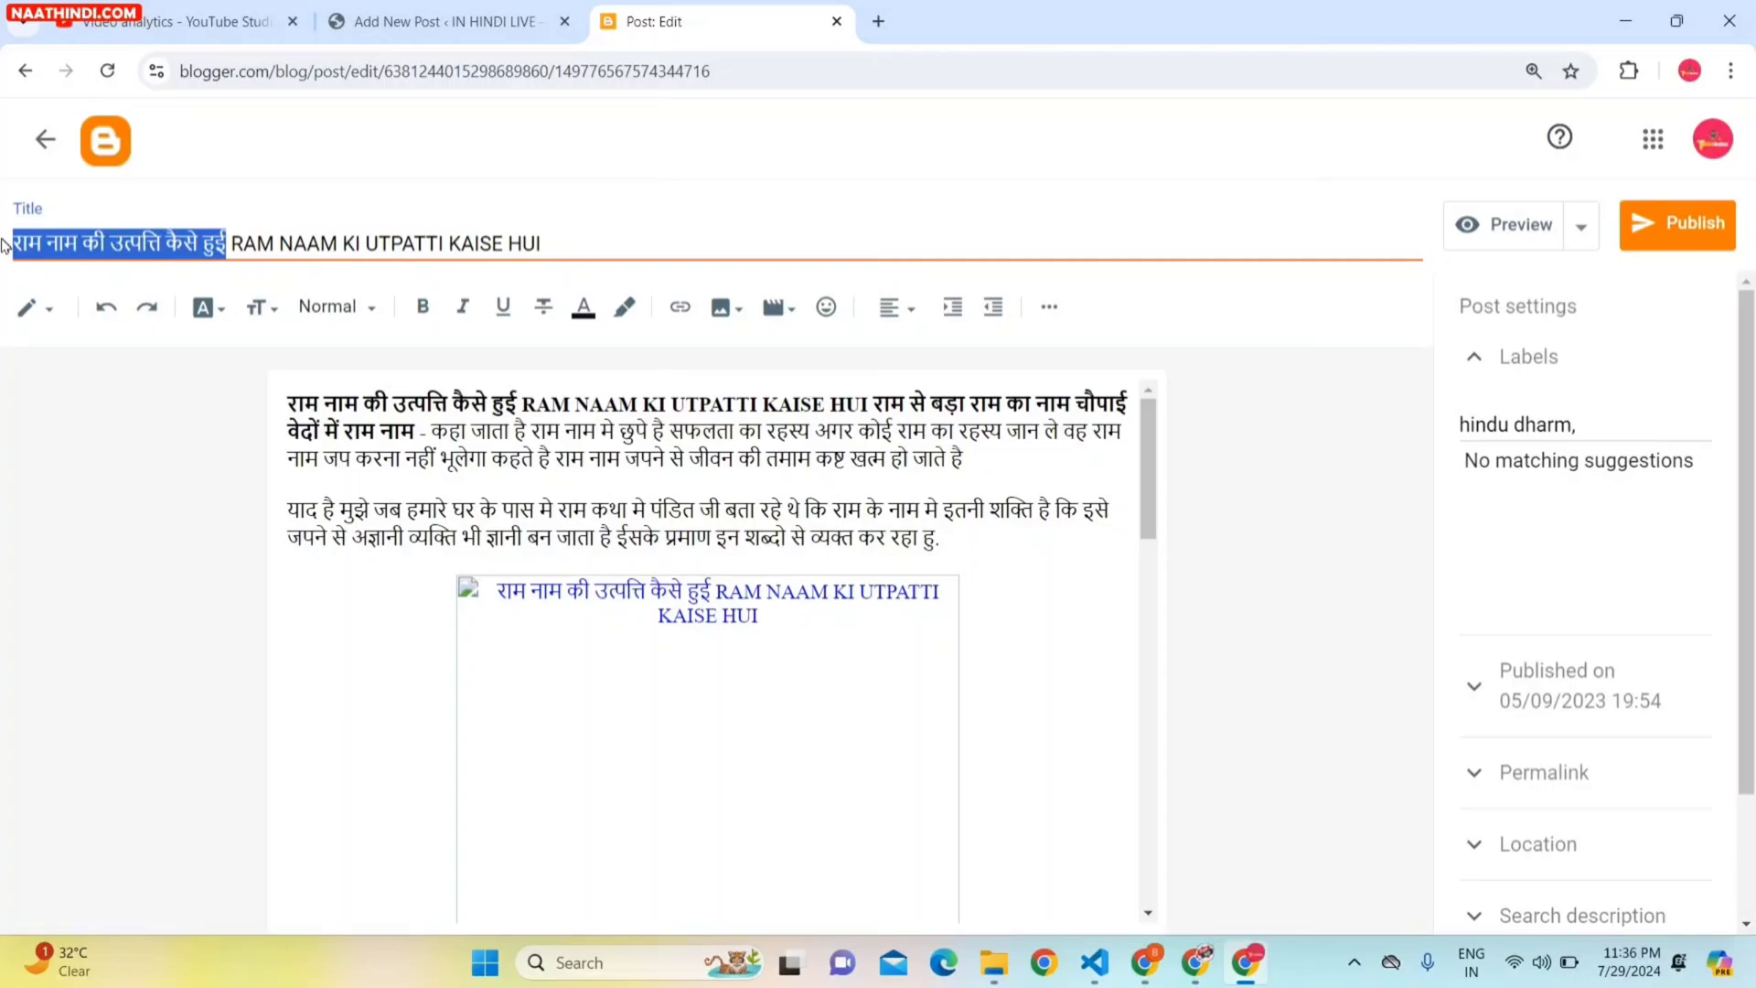
# Enter the copied phrase as a Google query in a new browser tab and copy the suggestion "राम शब्द की उत्पत्ति कैसे हुई".
pyautogui.click(878, 21)
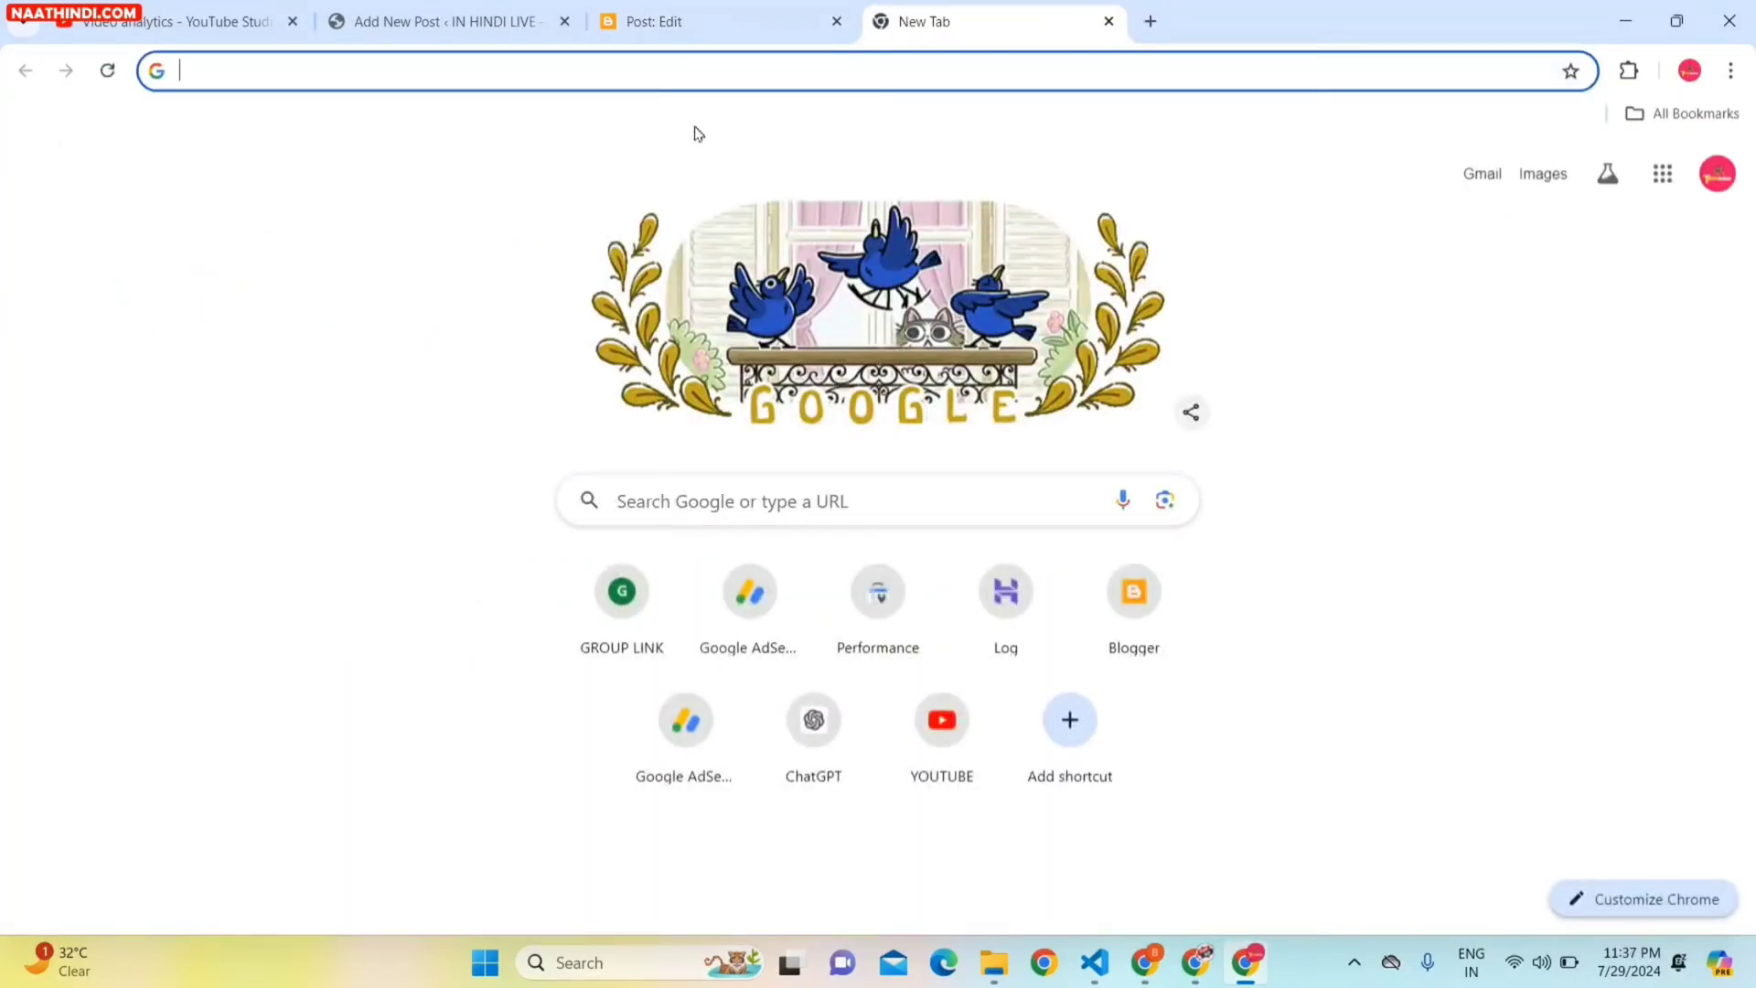
pyautogui.hotkey('ctrl', 'v')
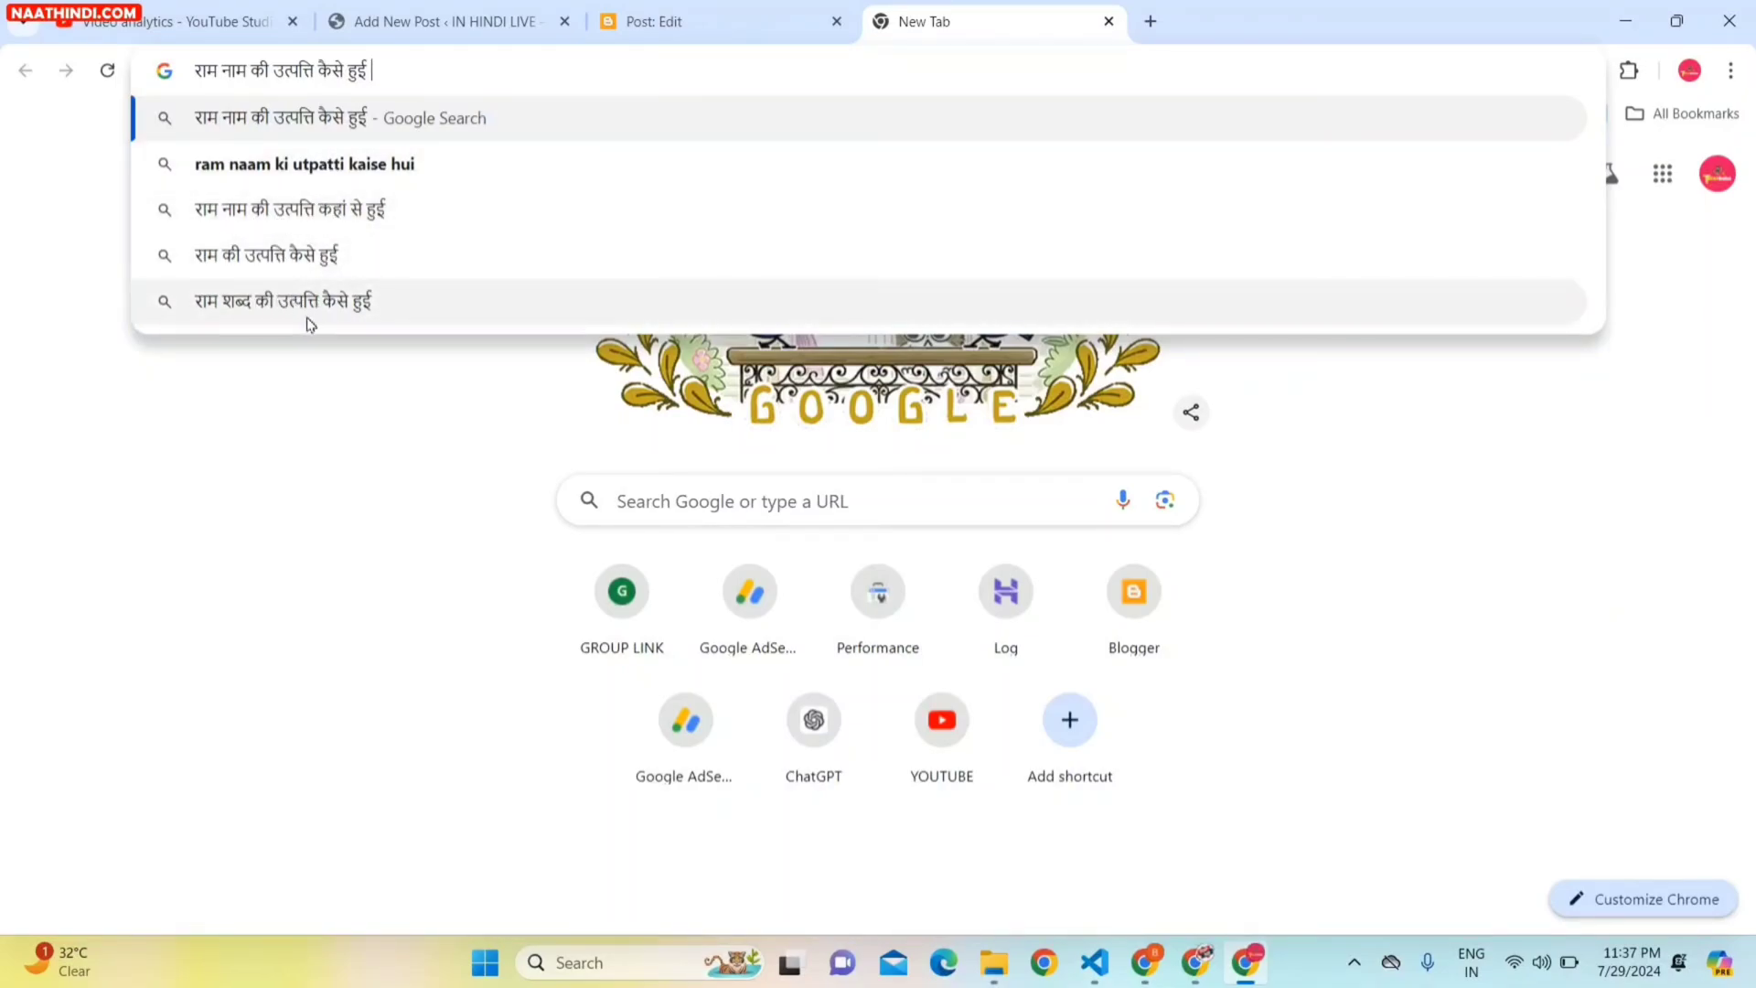
pyautogui.press('Down')
pyautogui.press('Down')
pyautogui.press('Down')
pyautogui.press('Down')
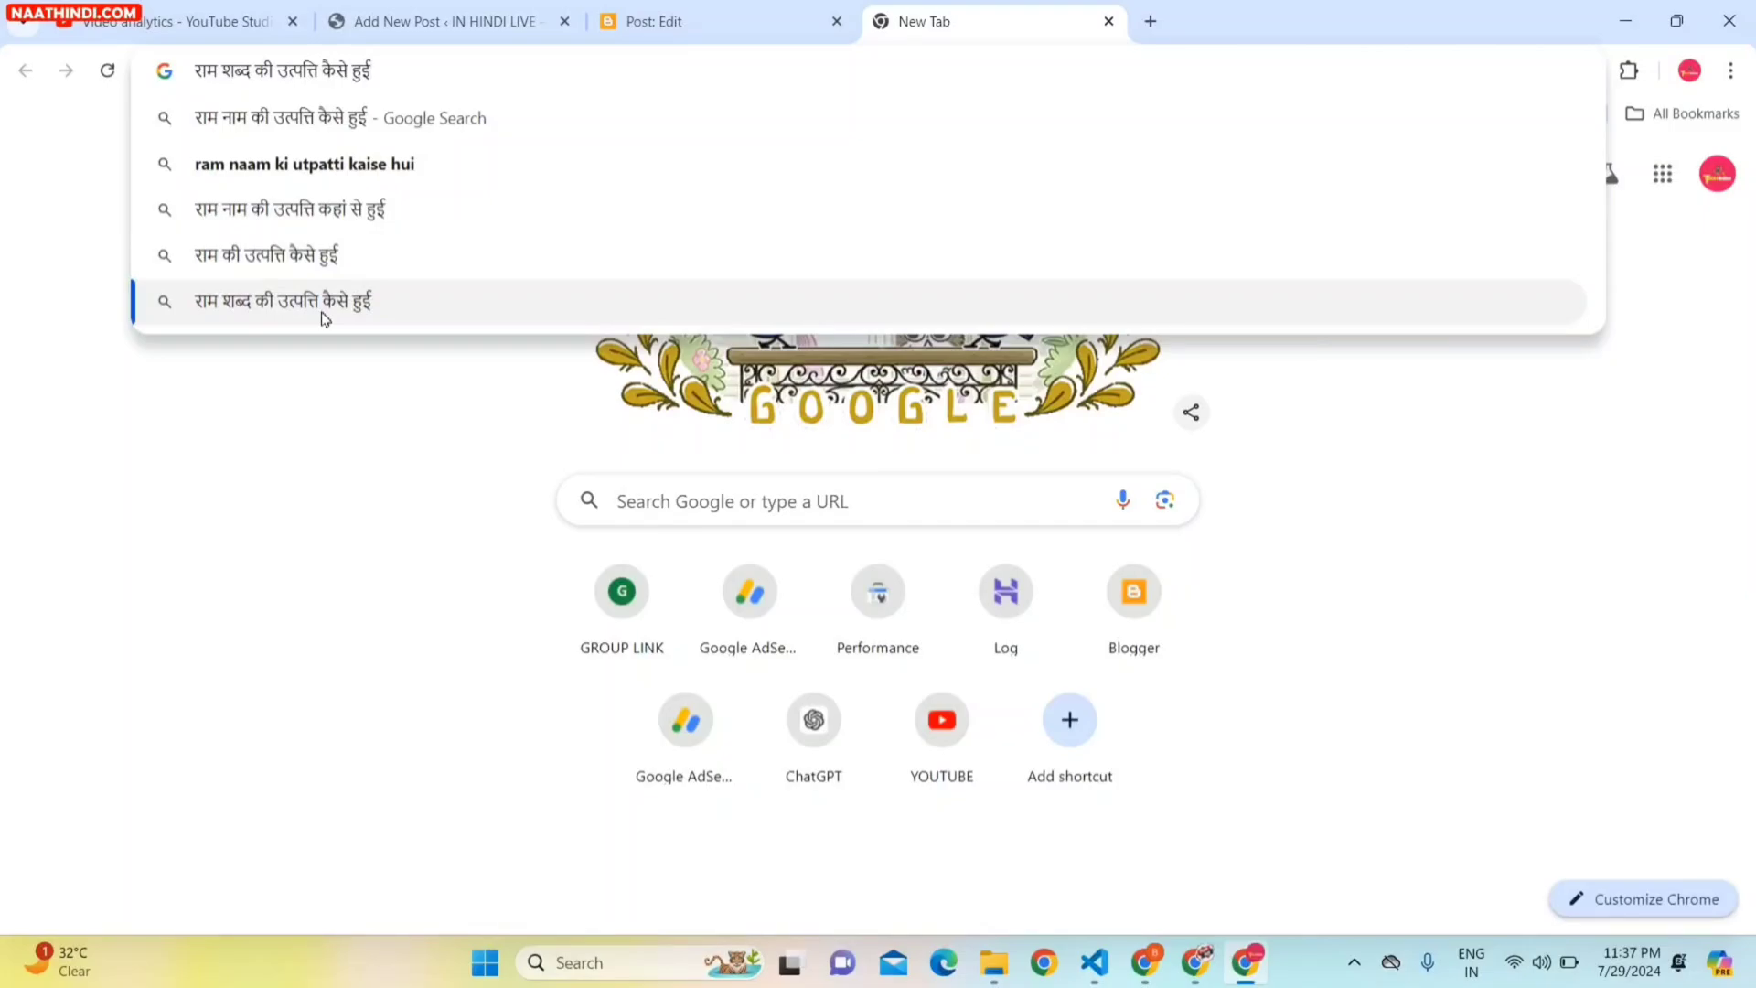
pyautogui.press('Up')
pyautogui.press('Down')
pyautogui.hotkey('ctrl', 'a')
pyautogui.hotkey('ctrl', 'c')
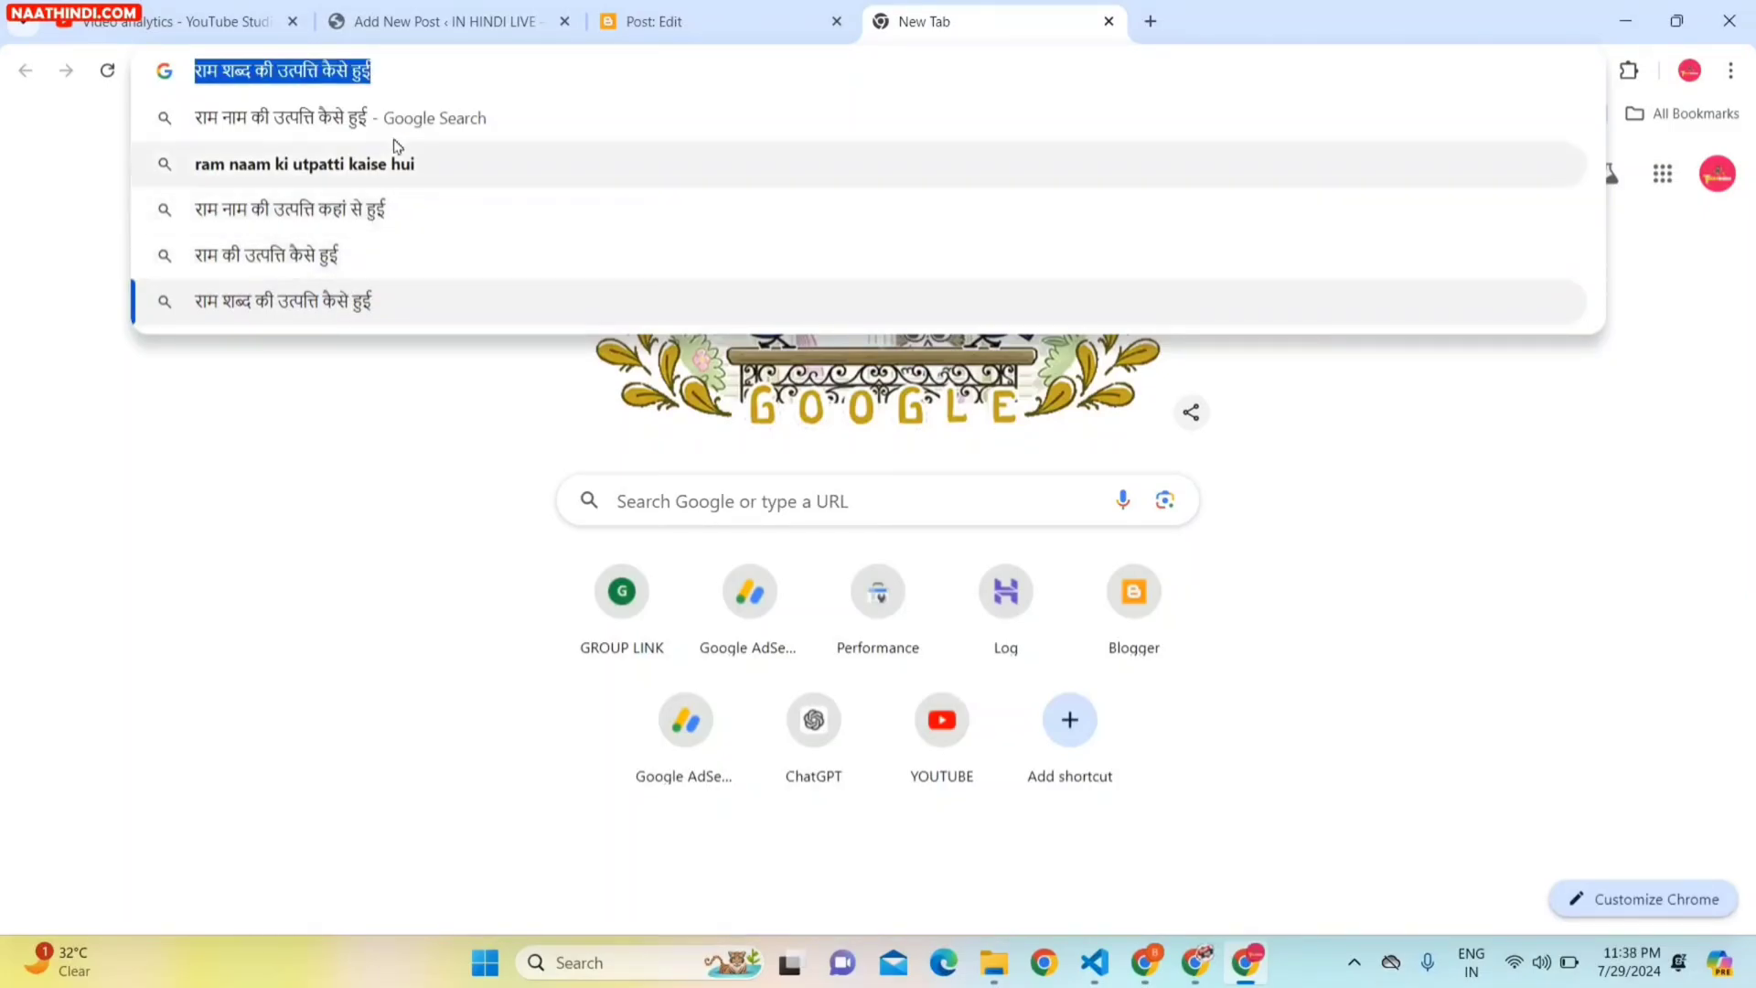
# Paste "राम शब्द की उत्पत्ति कैसे हुई" as the WordPress post's title and add a hyphen after it.
pyautogui.click(447, 37)
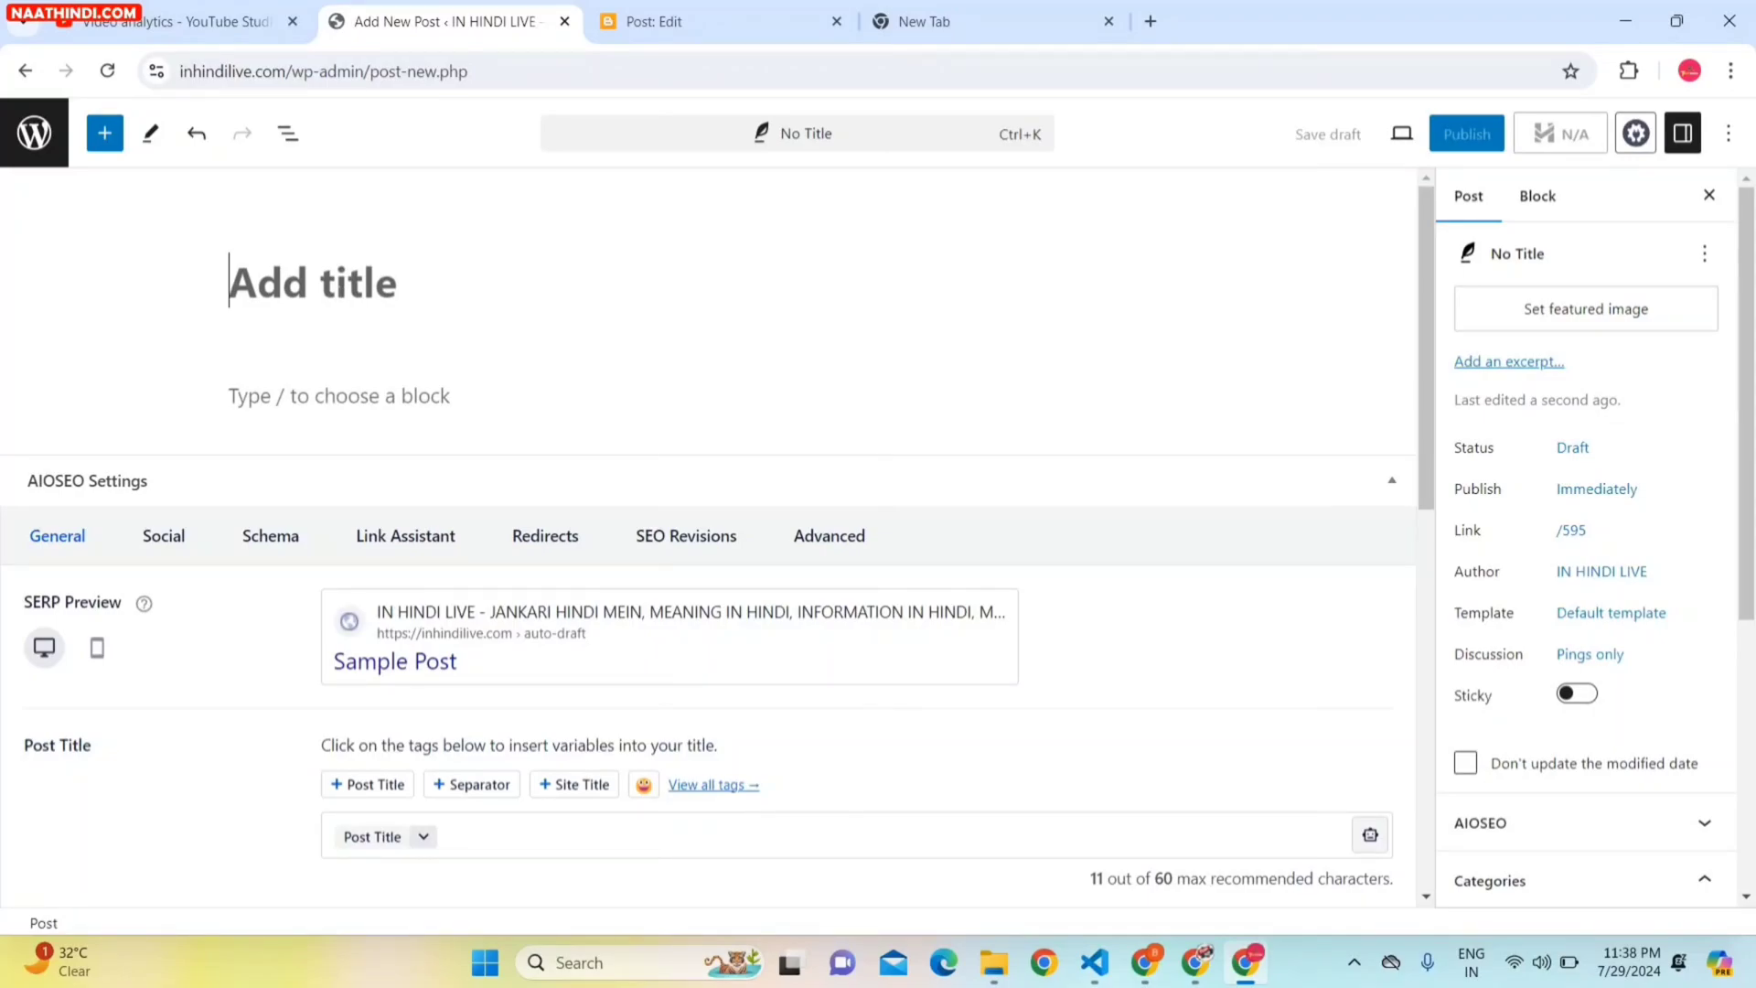
pyautogui.hotkey('ctrl', 'v')
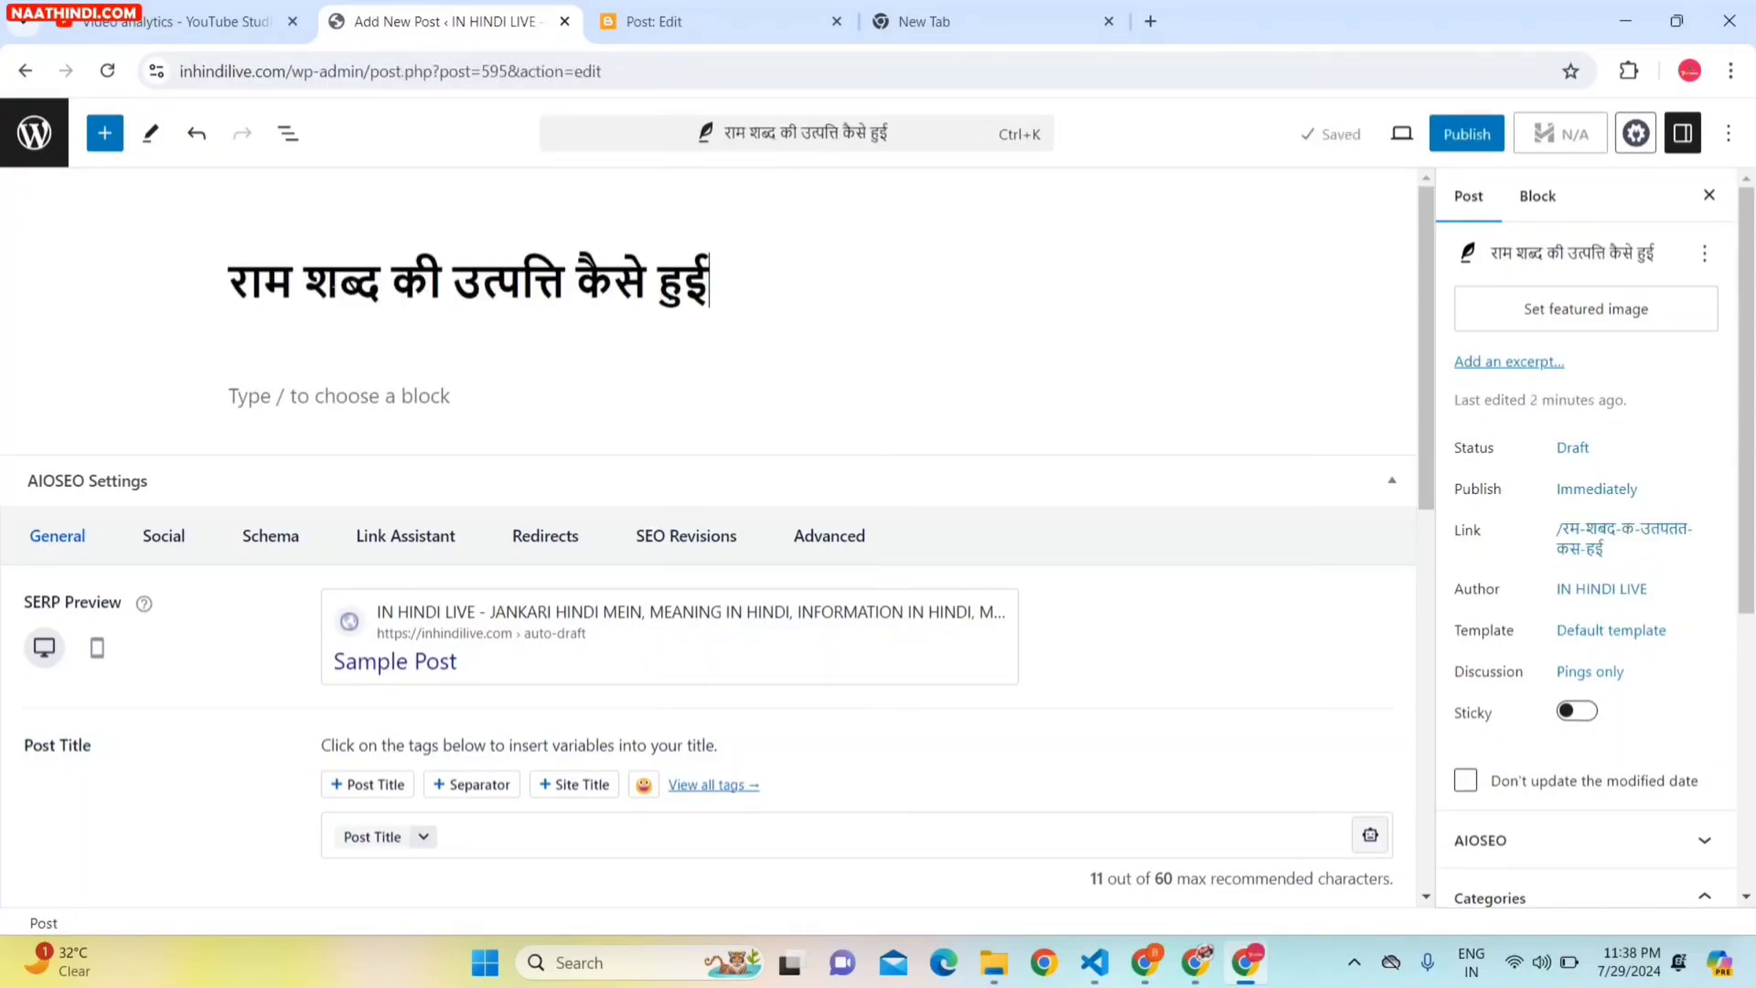
pyautogui.write('-')
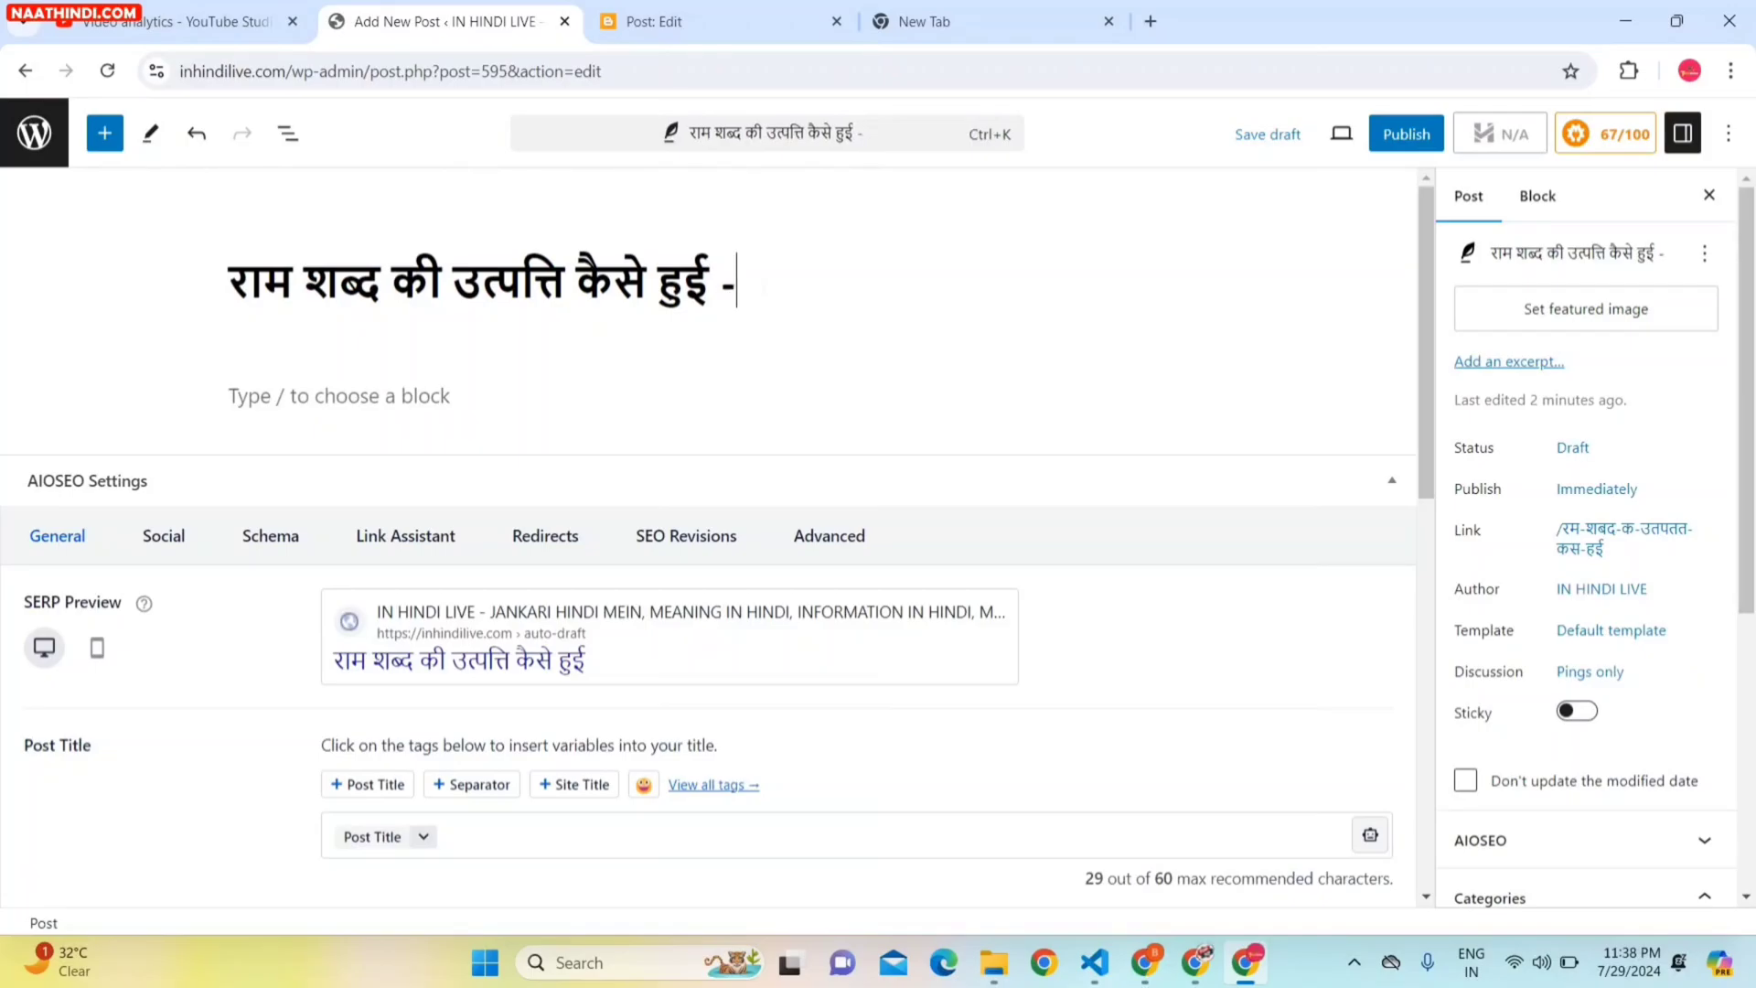
# Copy the search suggestion "ram shabd ki utpatti kaise hui" and paste it after the hyphen in the post title.
pyautogui.click(946, 7)
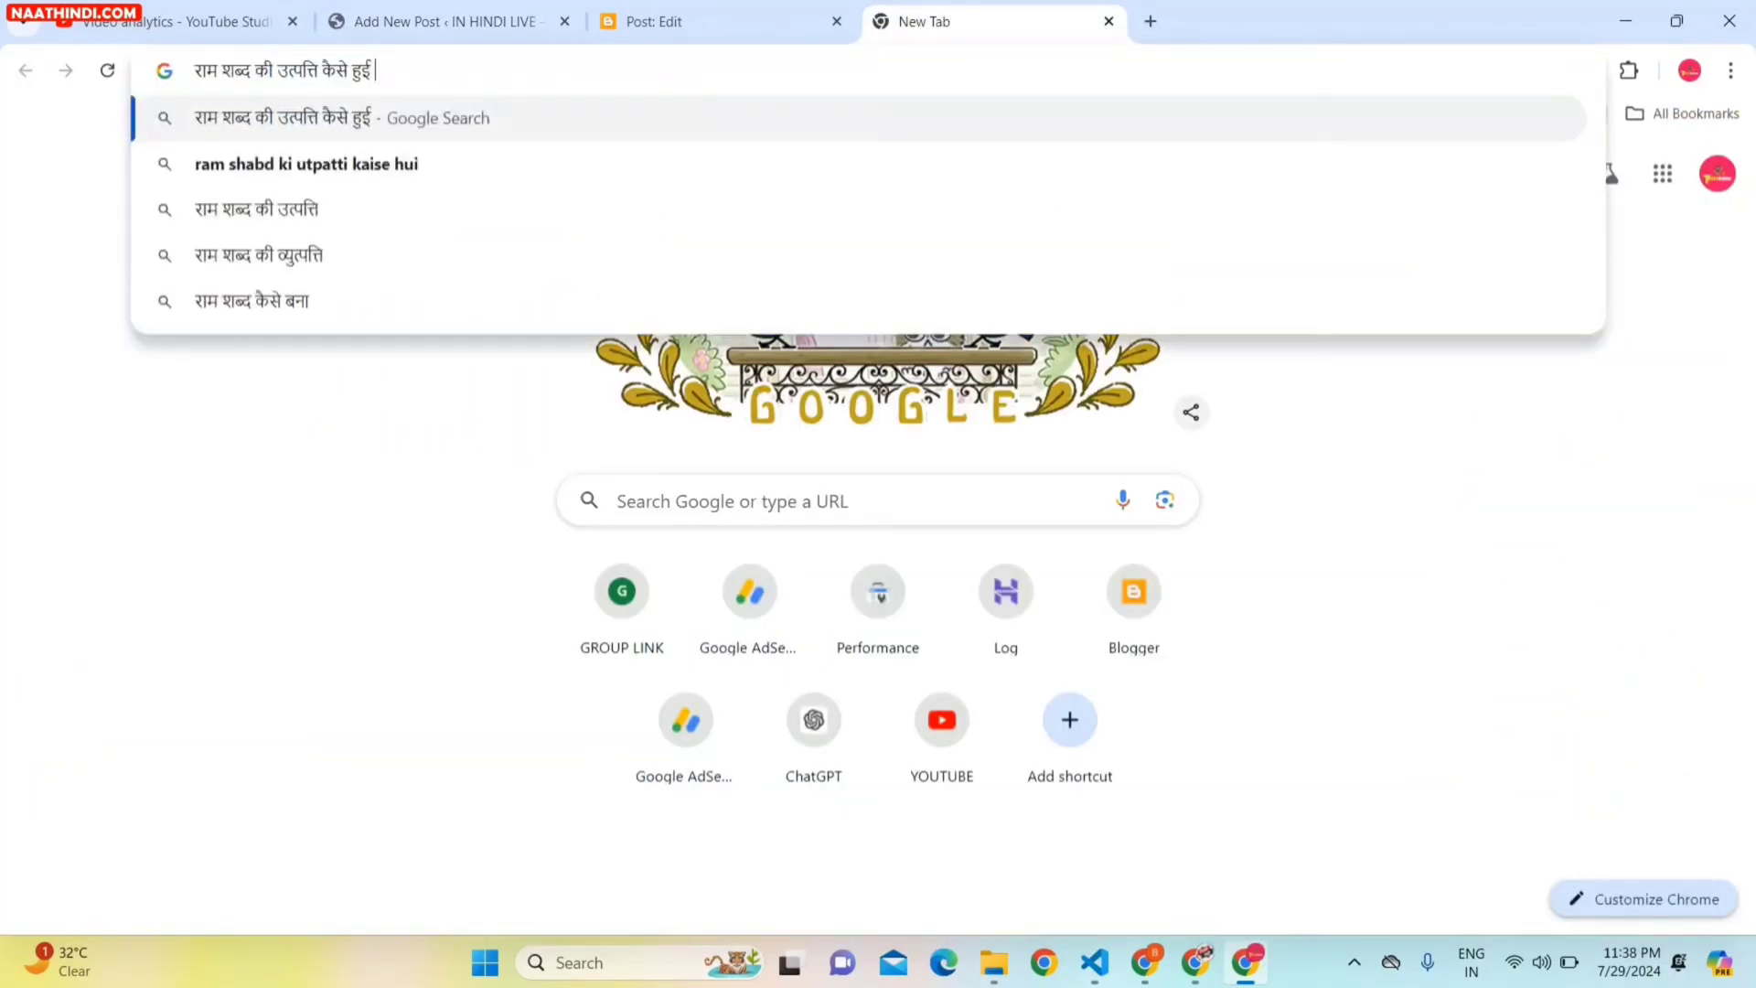
pyautogui.press('Down')
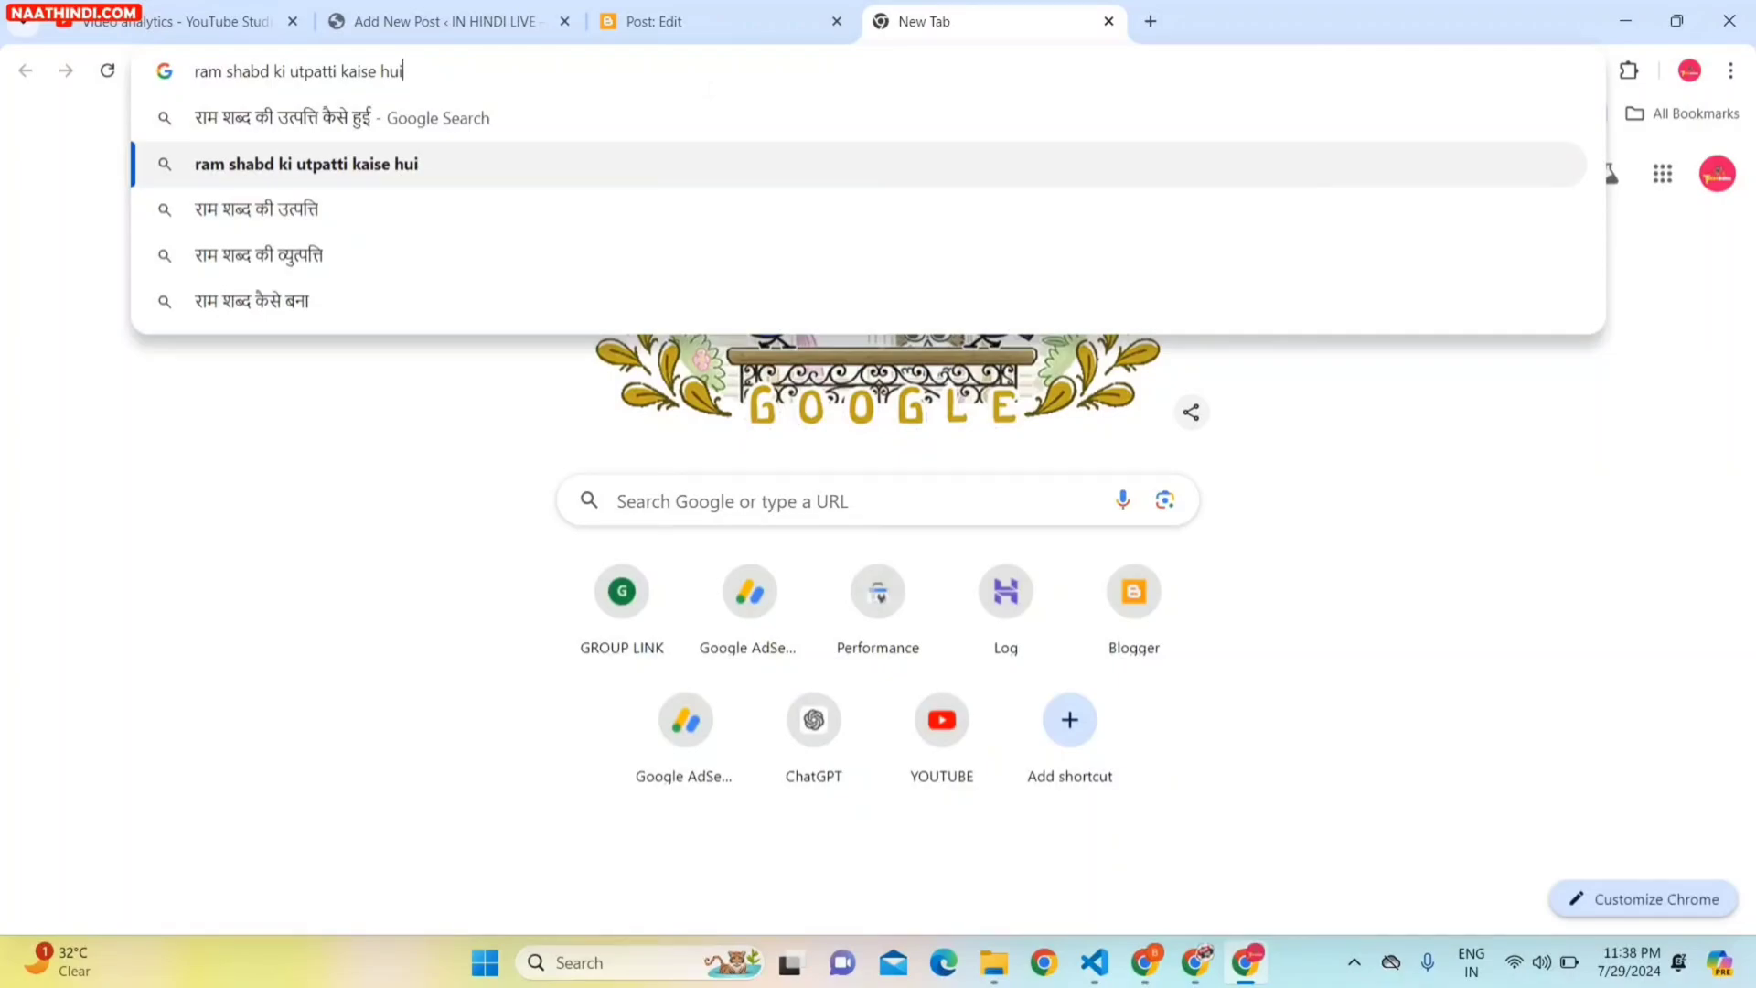
pyautogui.press('Up')
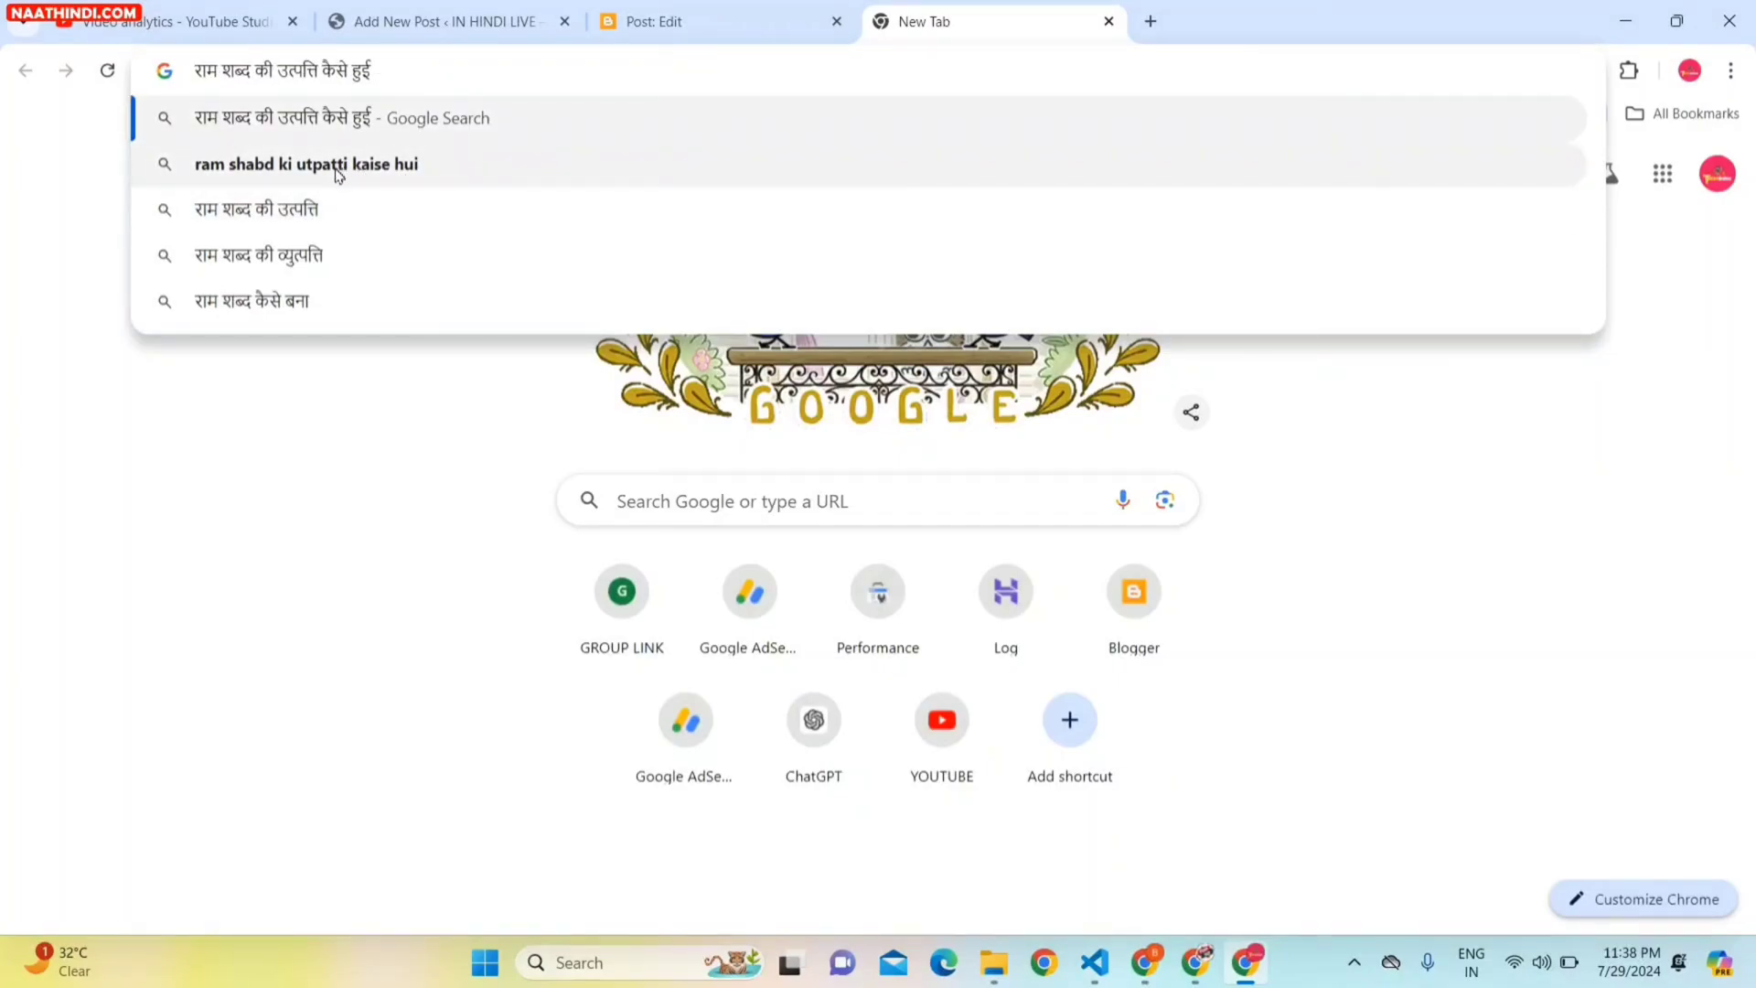
pyautogui.press('Down')
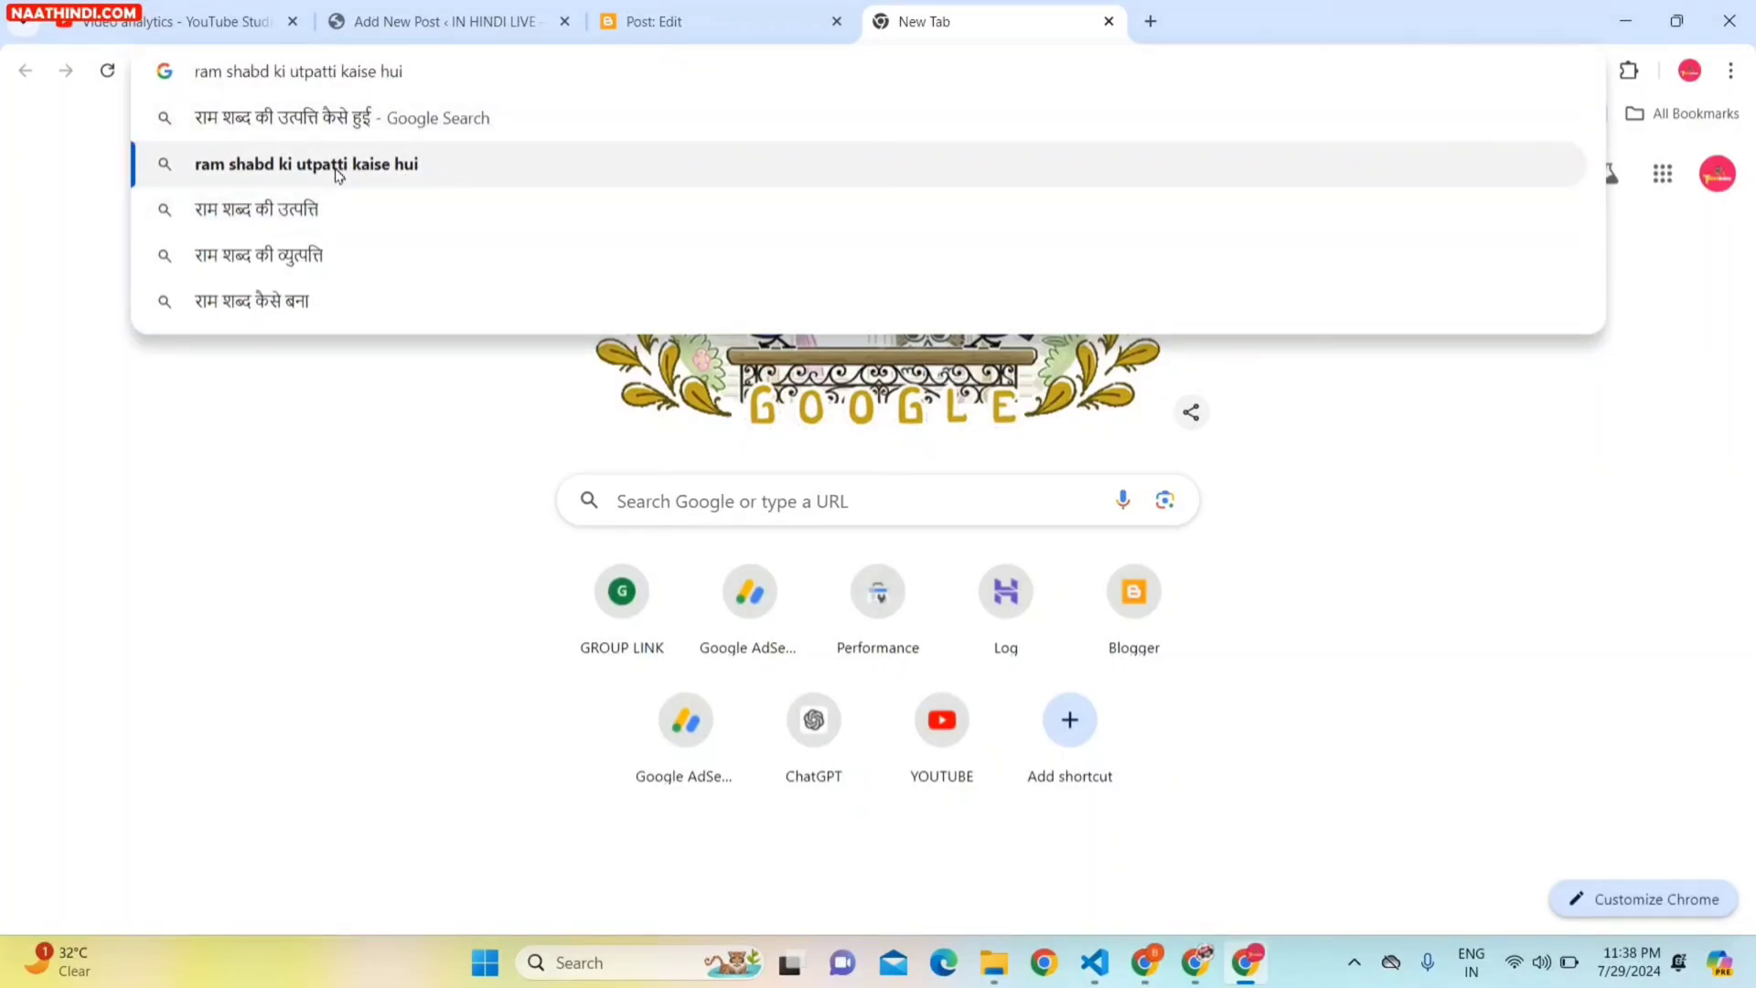
pyautogui.hotkey('ctrl', 'a')
pyautogui.hotkey('ctrl', 'c')
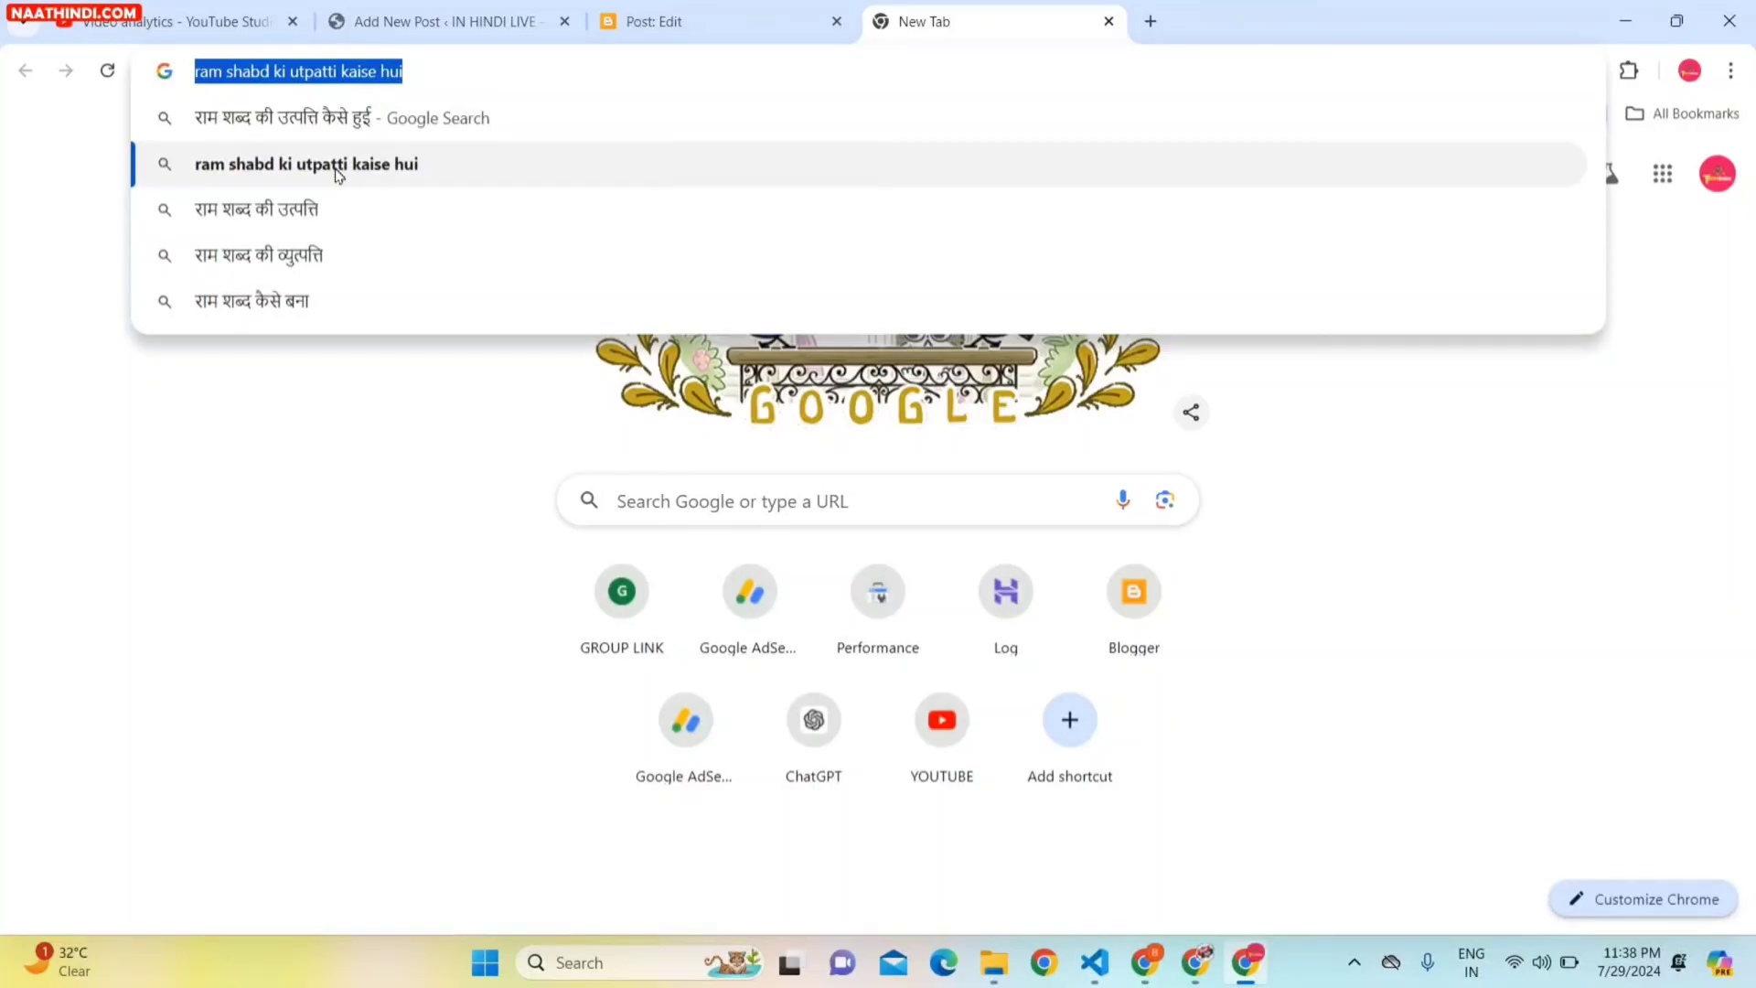
pyautogui.click(439, 22)
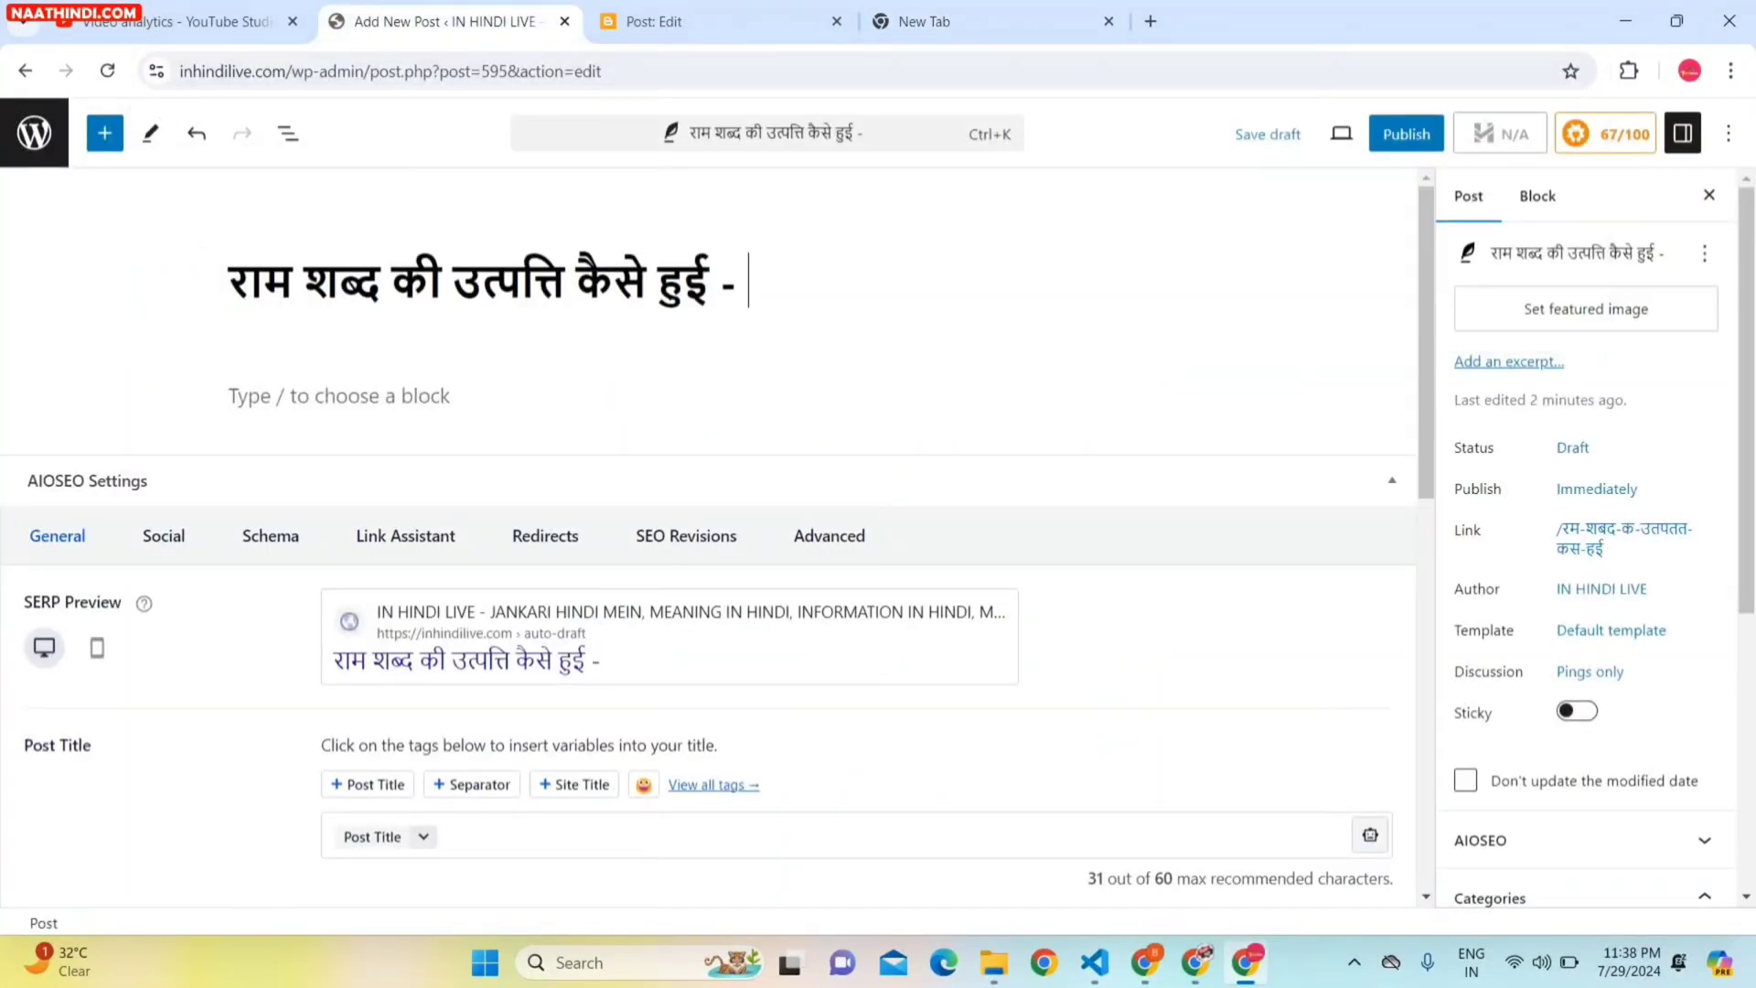
pyautogui.hotkey('ctrl', 'v')
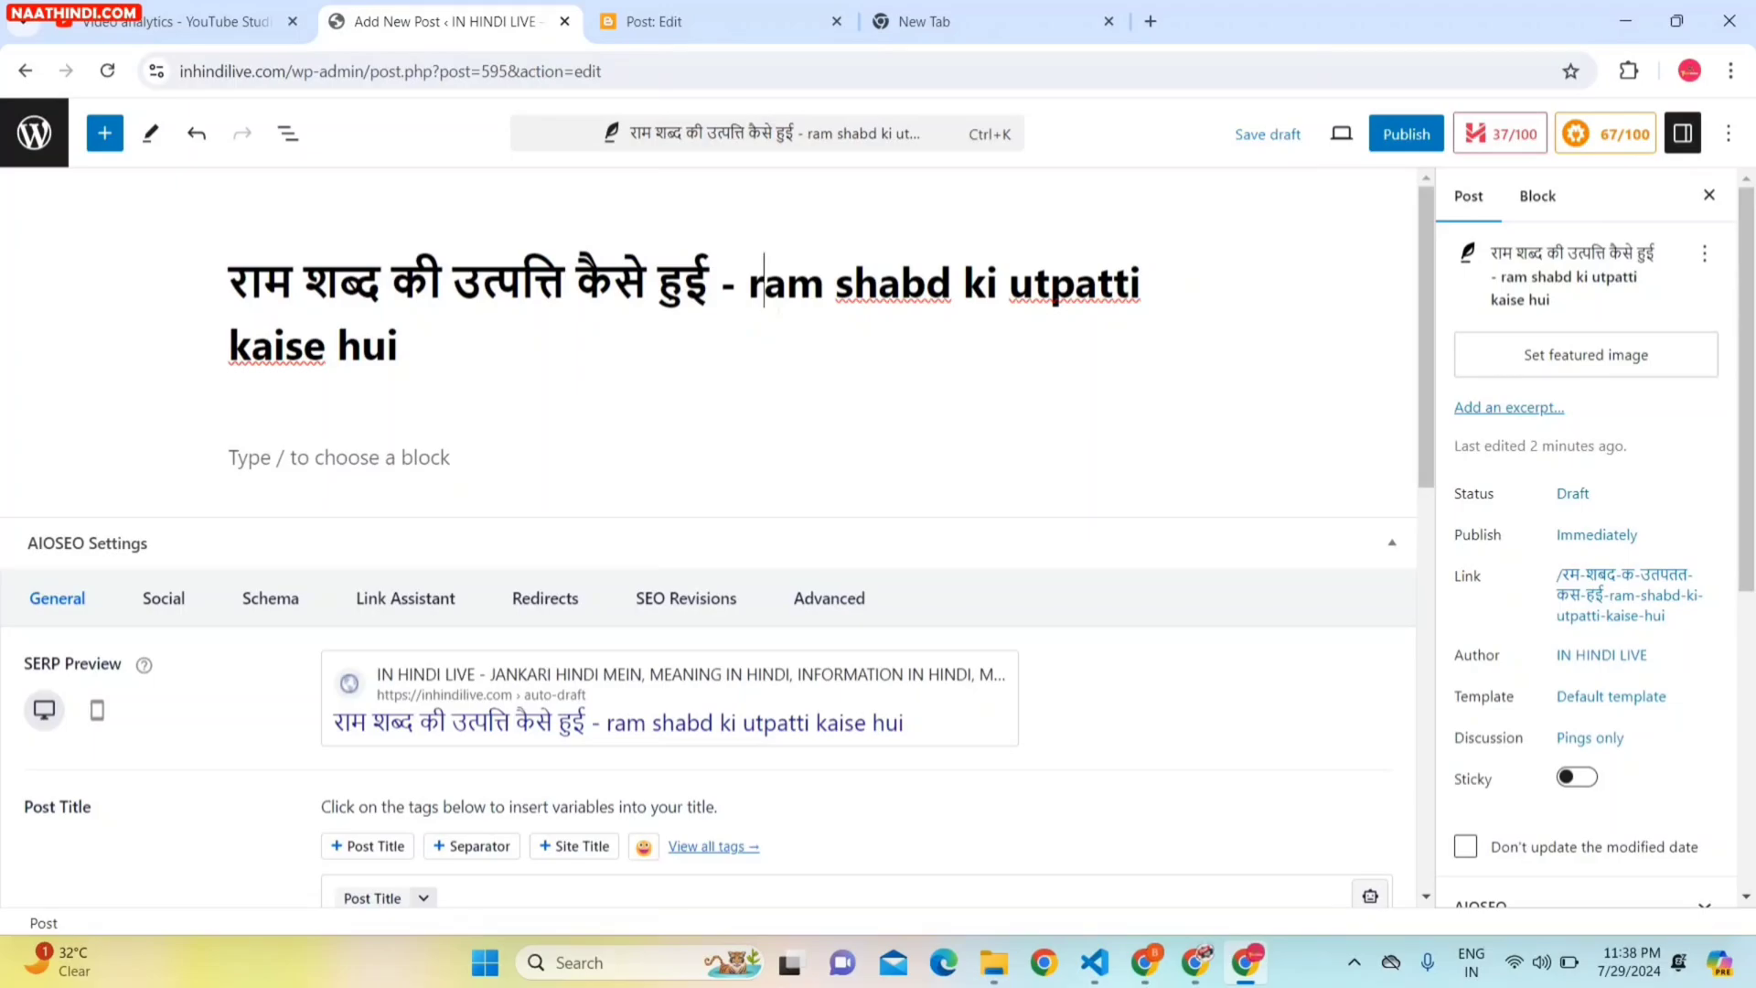
# Capitalize the first letters of Ram, Shabd, Utpatti, Kaise and Hui in the post title.
pyautogui.press('BackSpace')
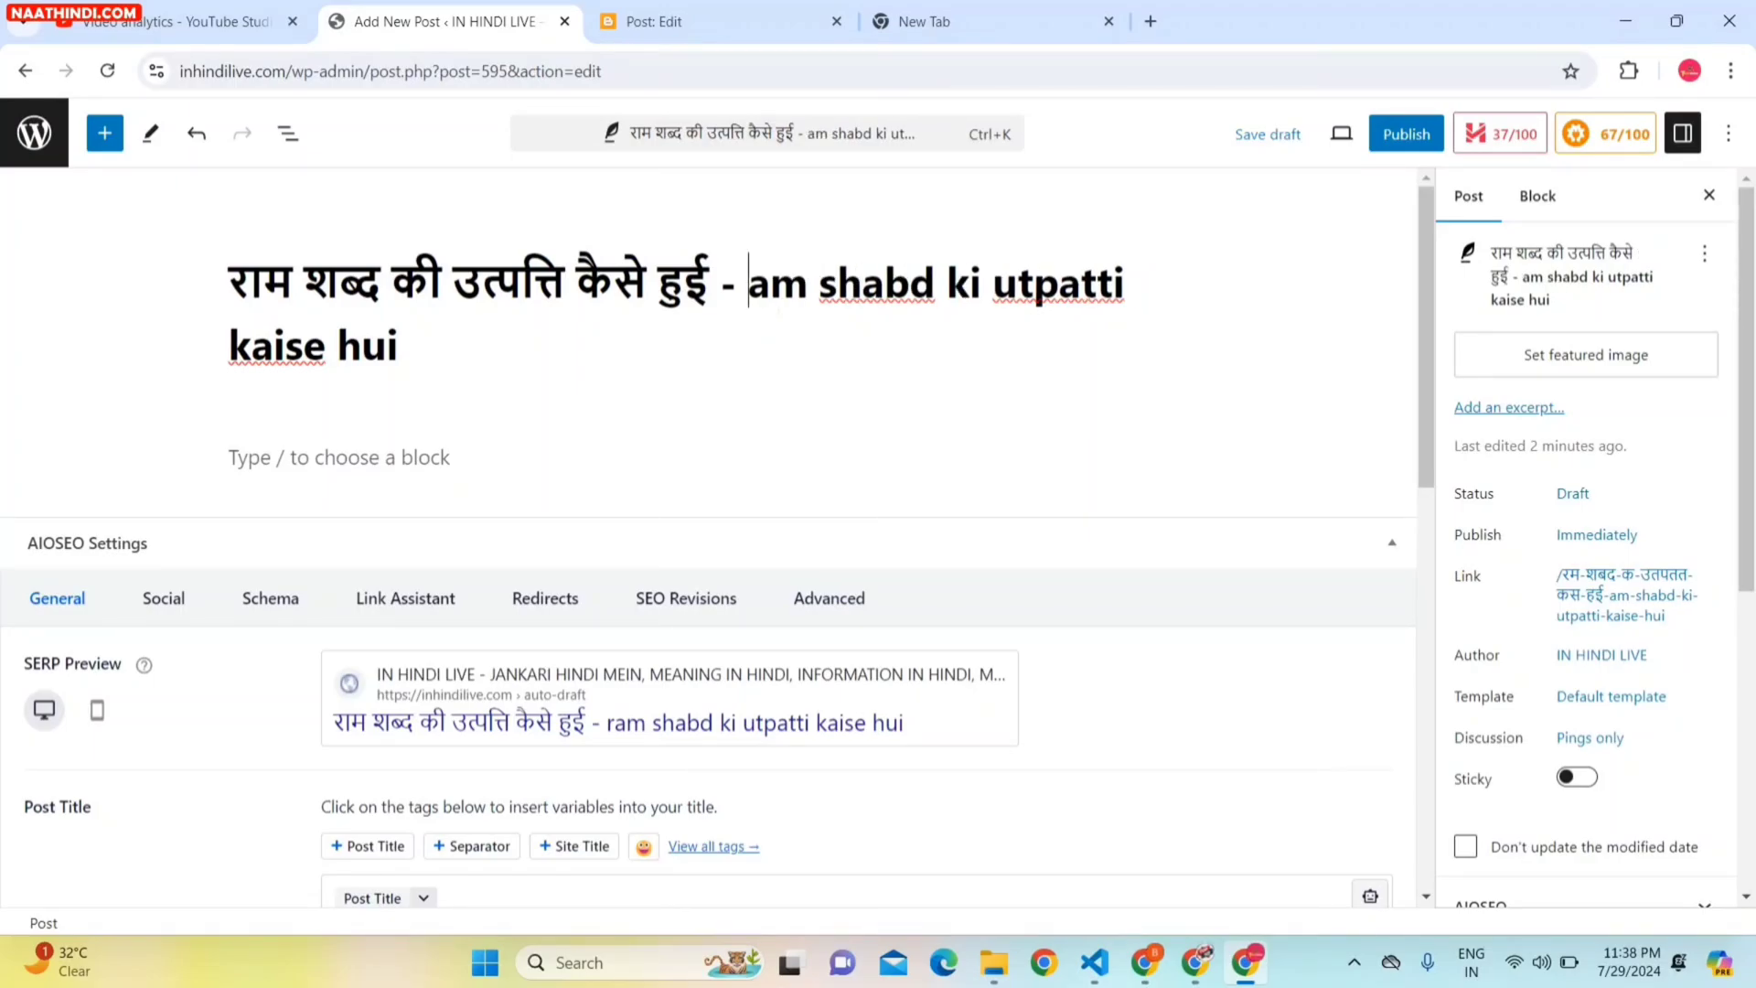
pyautogui.write('R')
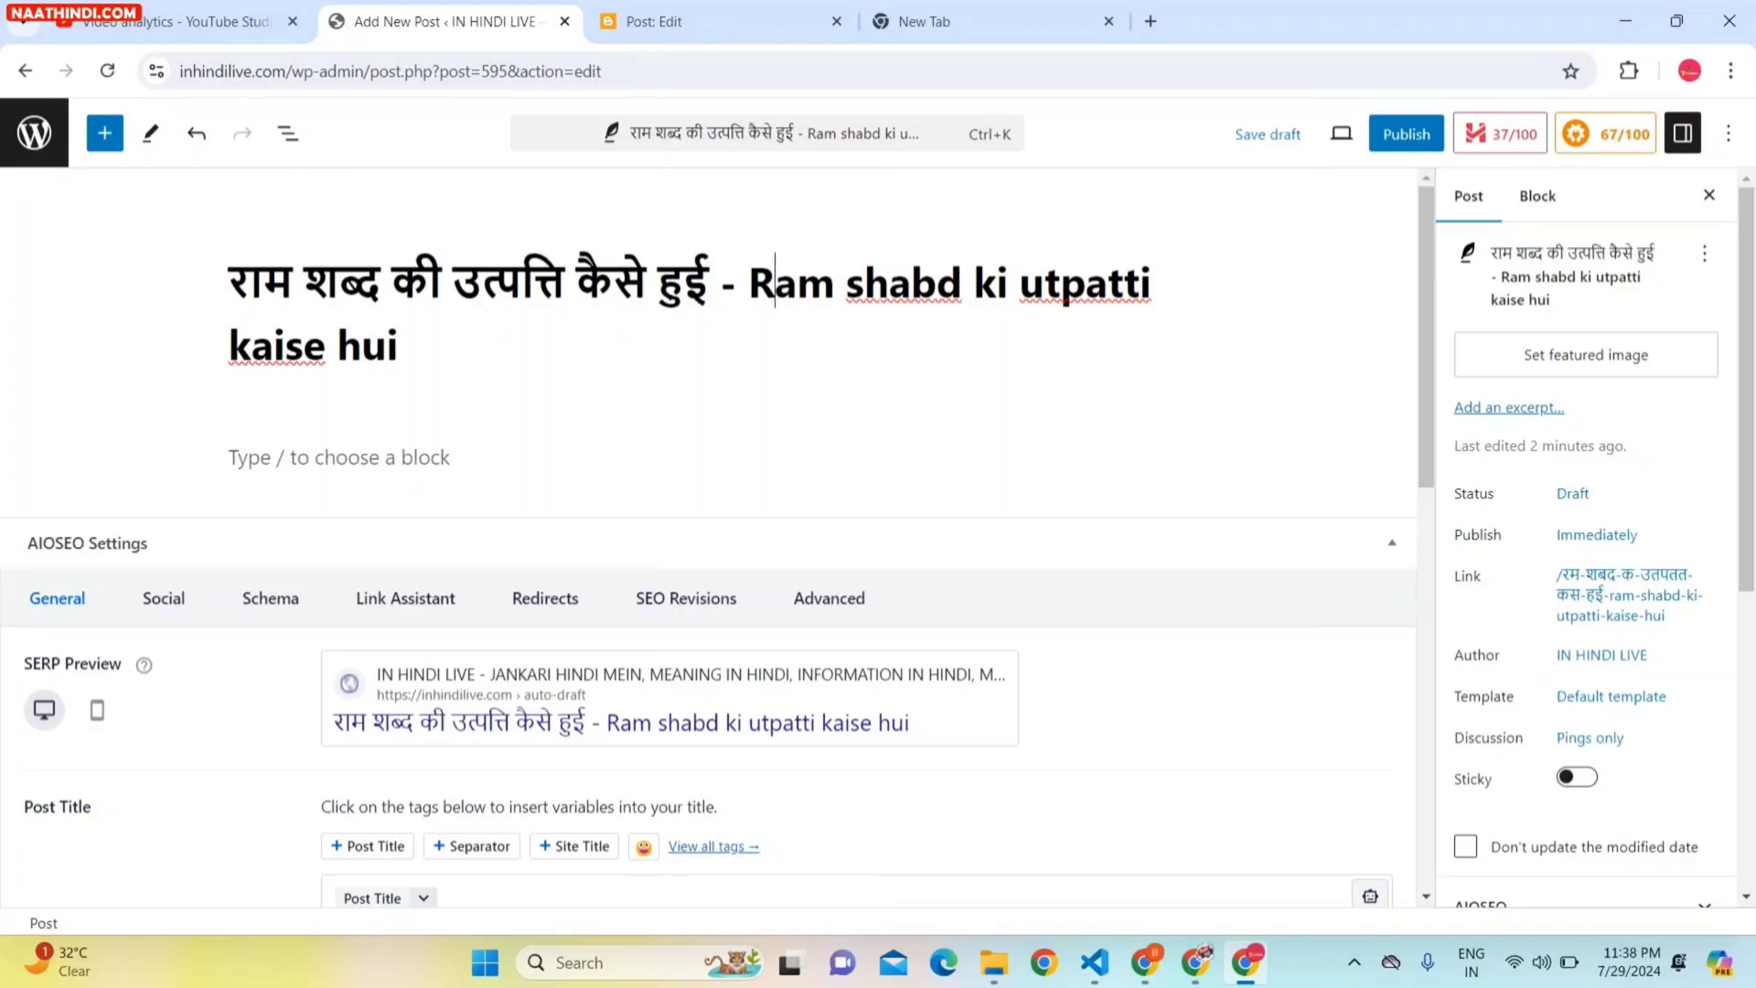
pyautogui.click(864, 282)
pyautogui.press('BackSpace')
pyautogui.write('S')
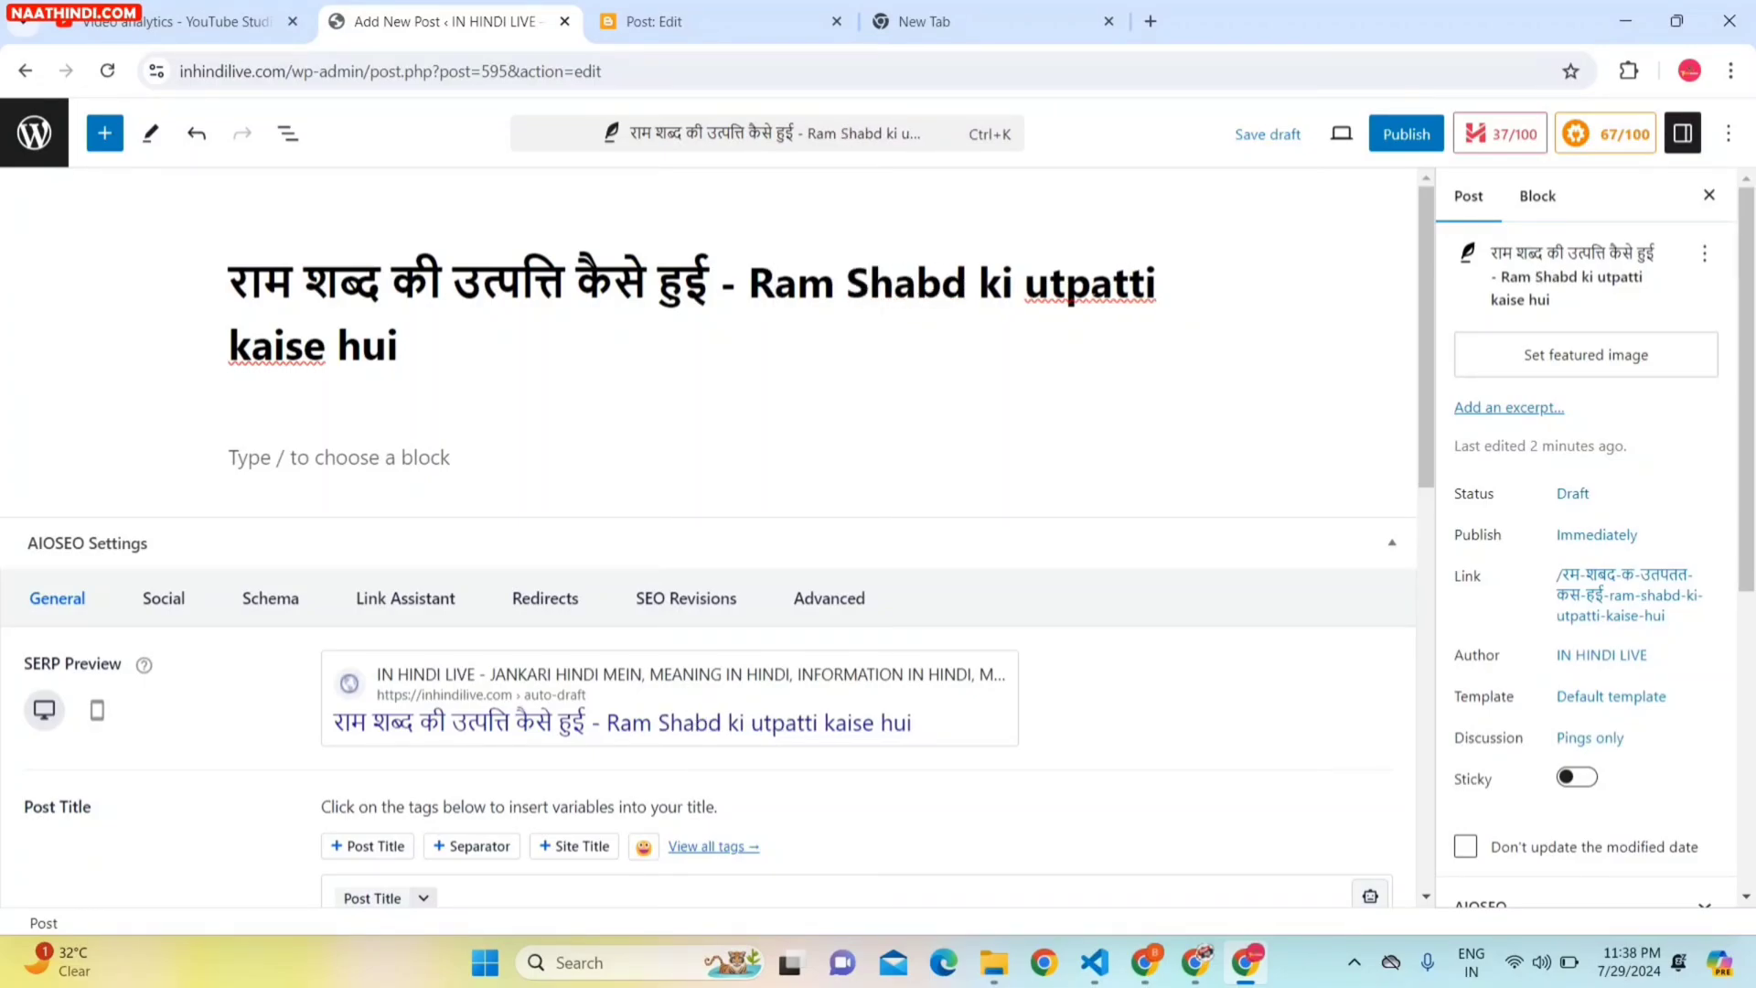
pyautogui.click(1049, 282)
pyautogui.press('BackSpace')
pyautogui.write('U')
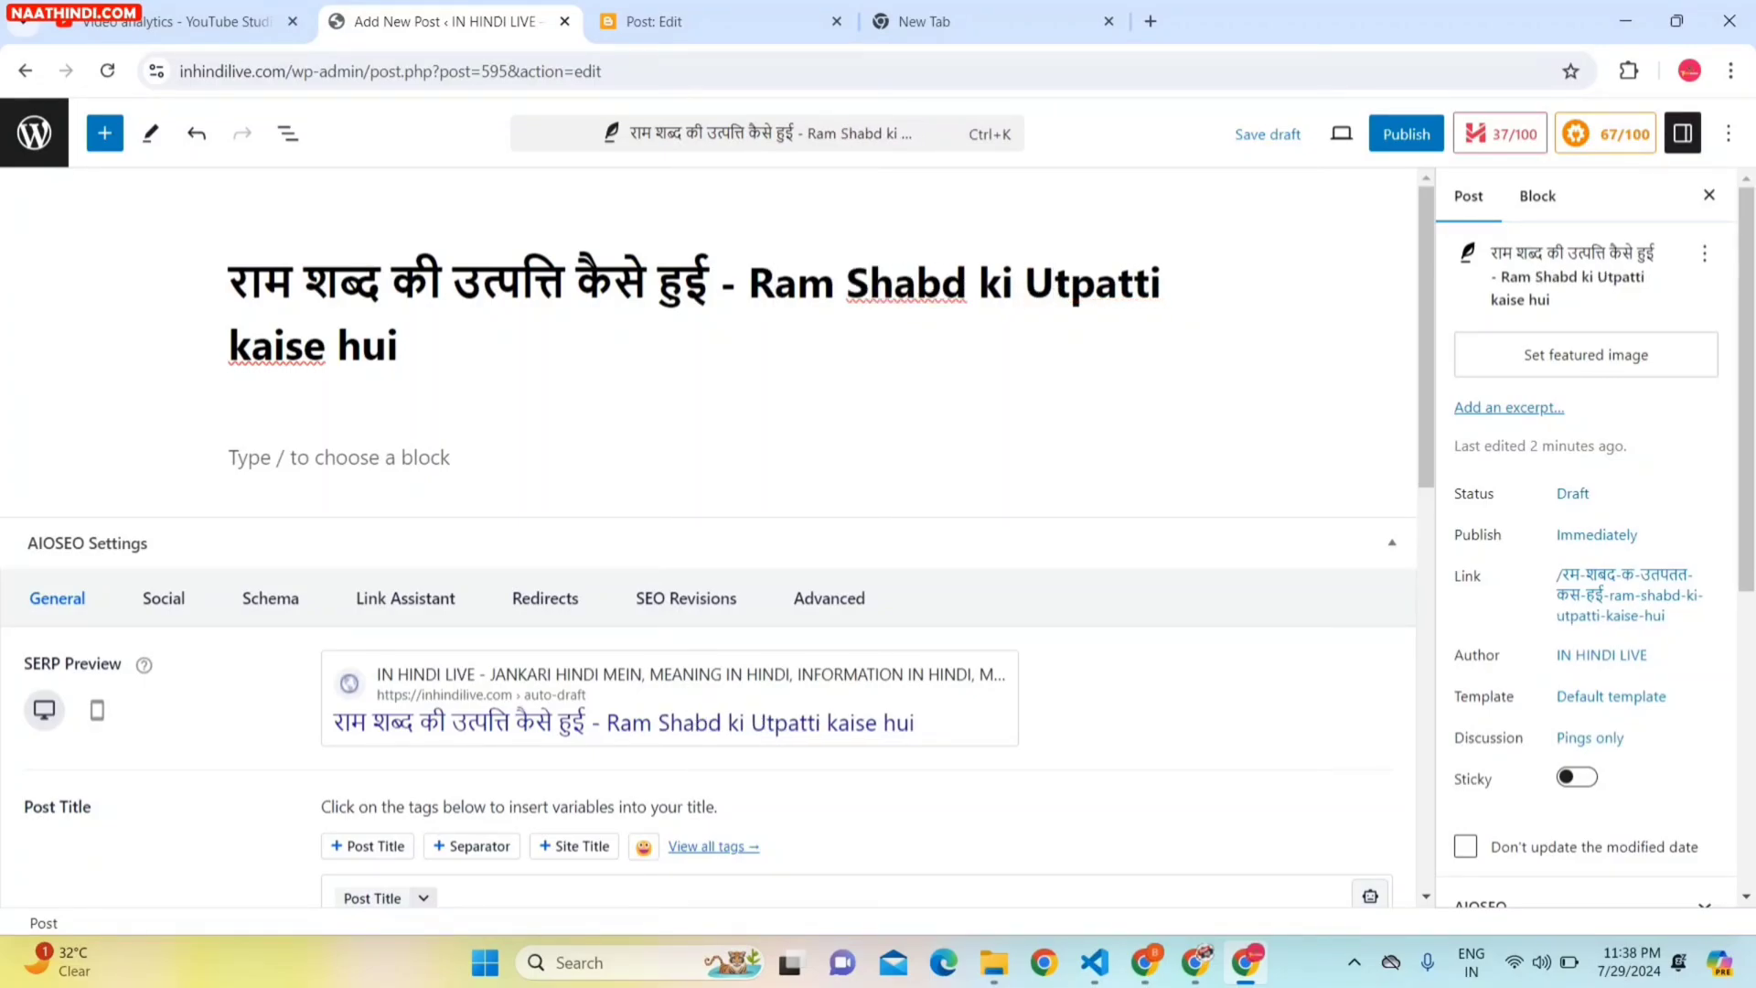
pyautogui.click(258, 350)
pyautogui.press('BackSpace')
pyautogui.write('K')
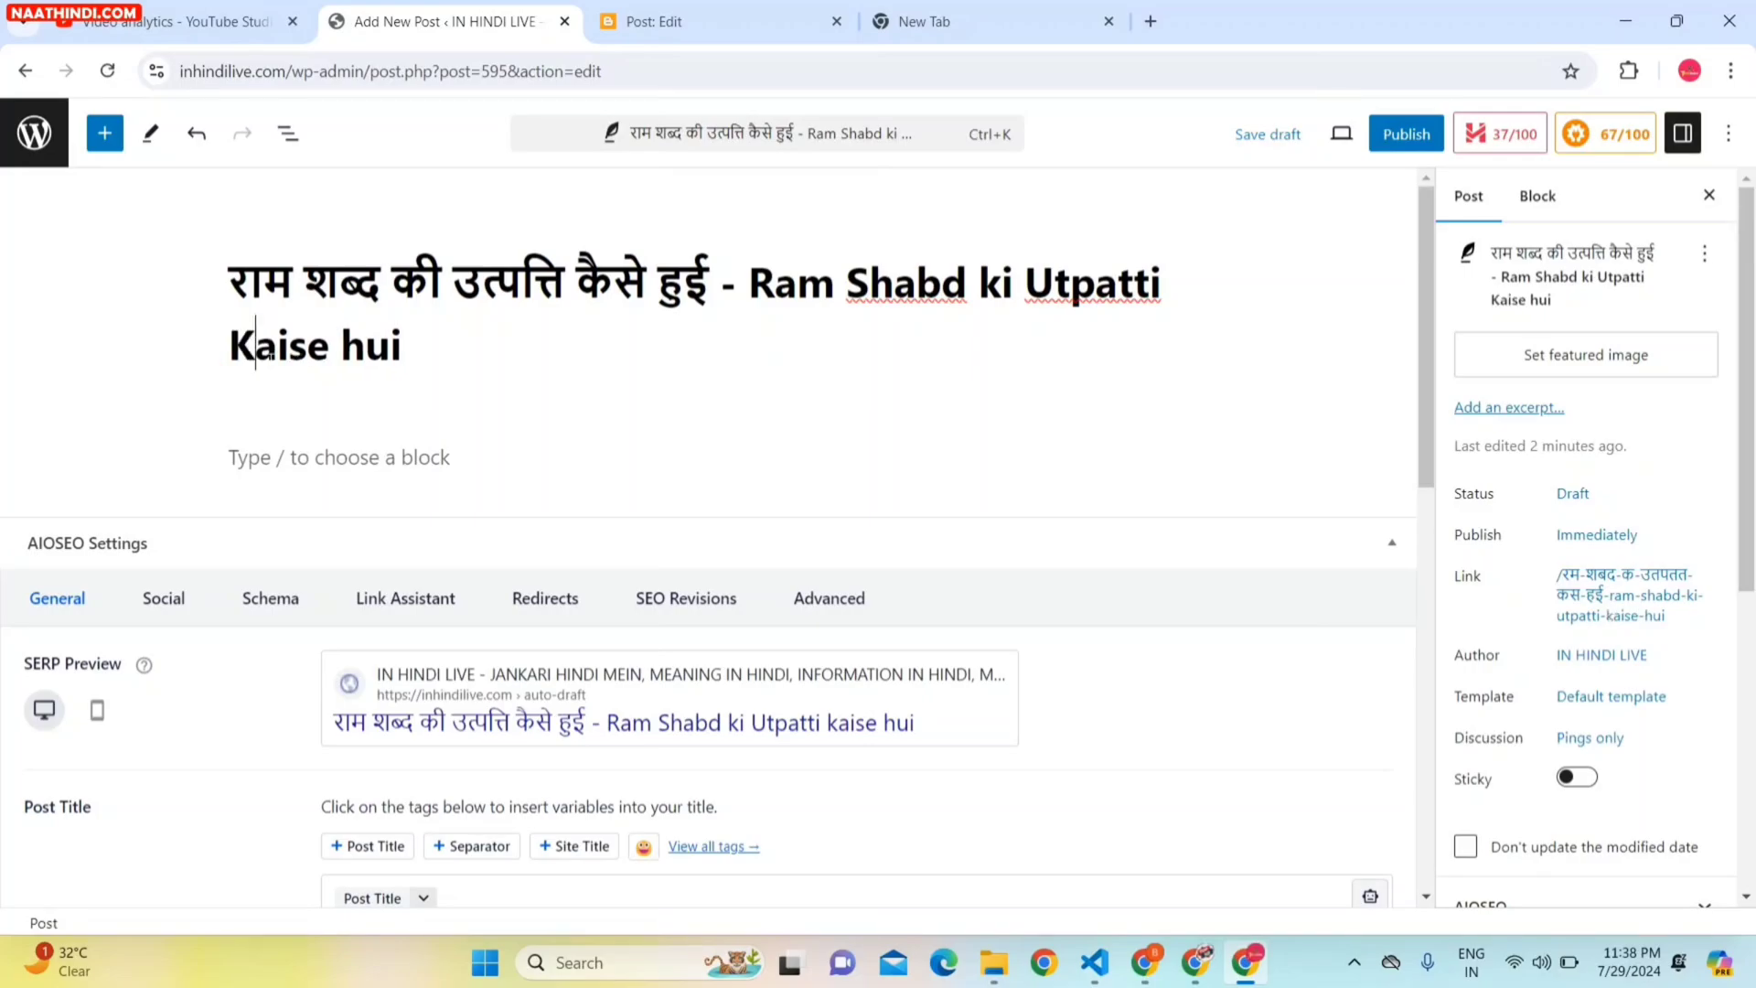
pyautogui.click(364, 351)
pyautogui.press('BackSpace')
pyautogui.write('H')
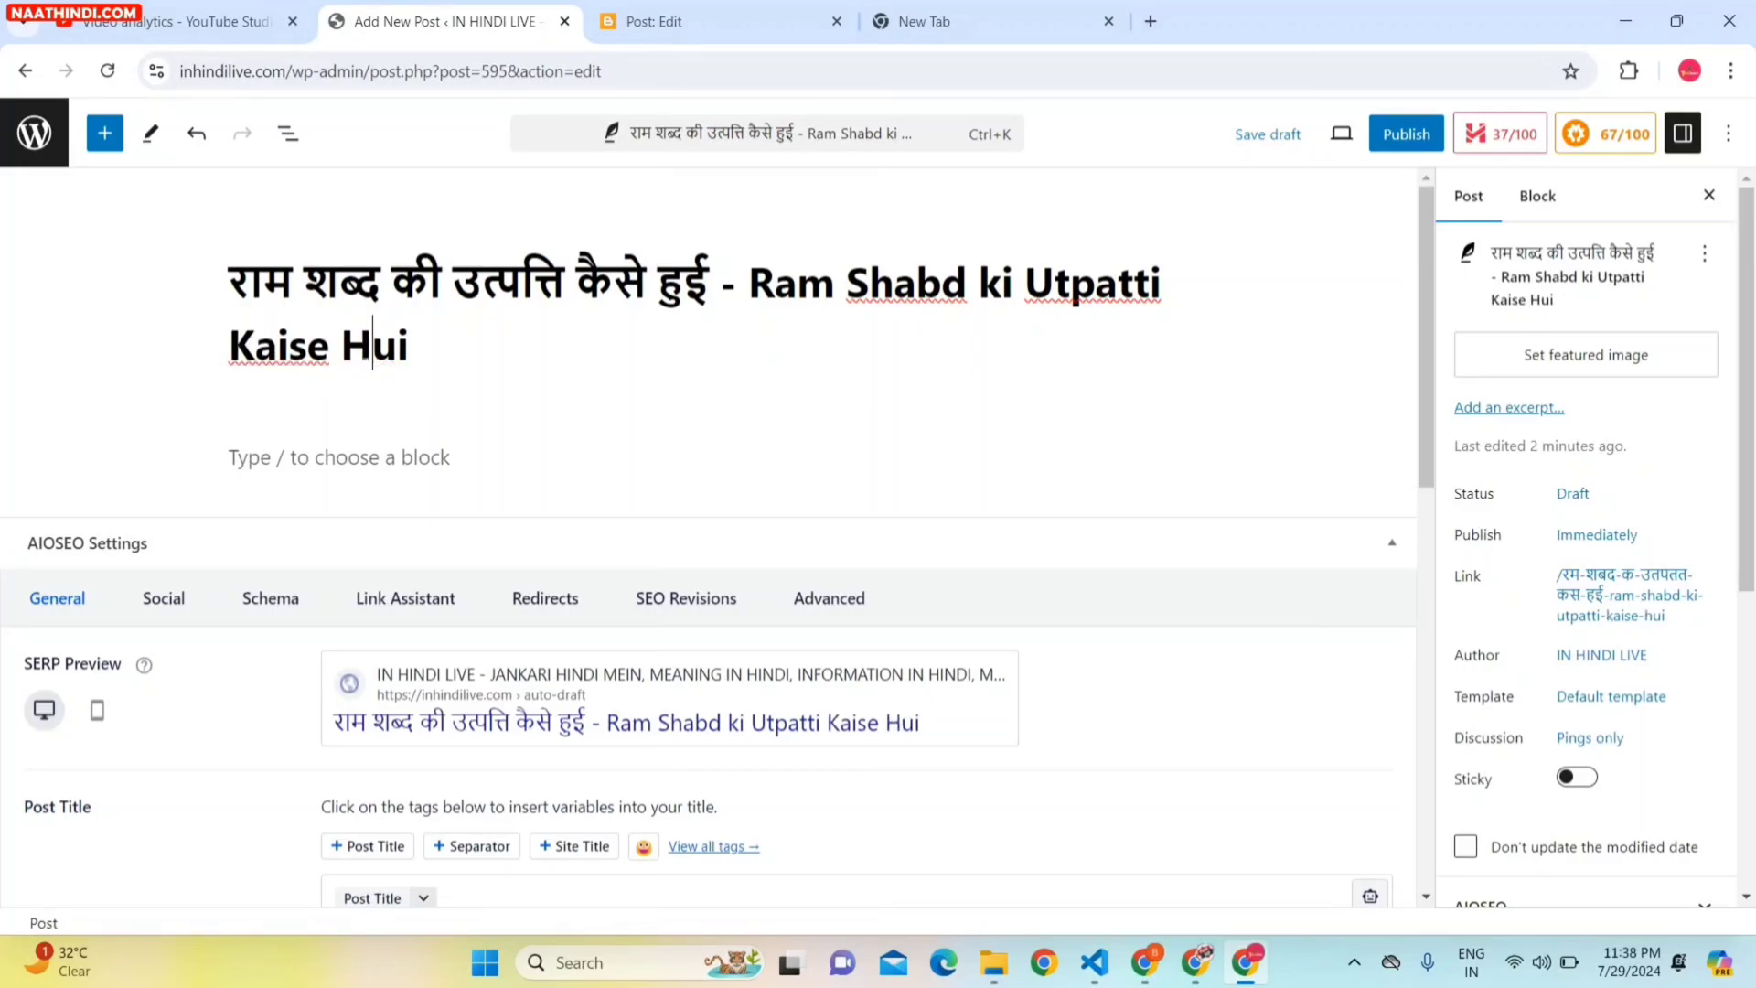
# Copy the full post title and paste it as the first paragraph of the post body.
pyautogui.click(409, 347)
pyautogui.moveTo(410, 348); pyautogui.dragTo(226, 275)
pyautogui.hotkey('ctrl', 'a')
pyautogui.hotkey('ctrl', 'c')
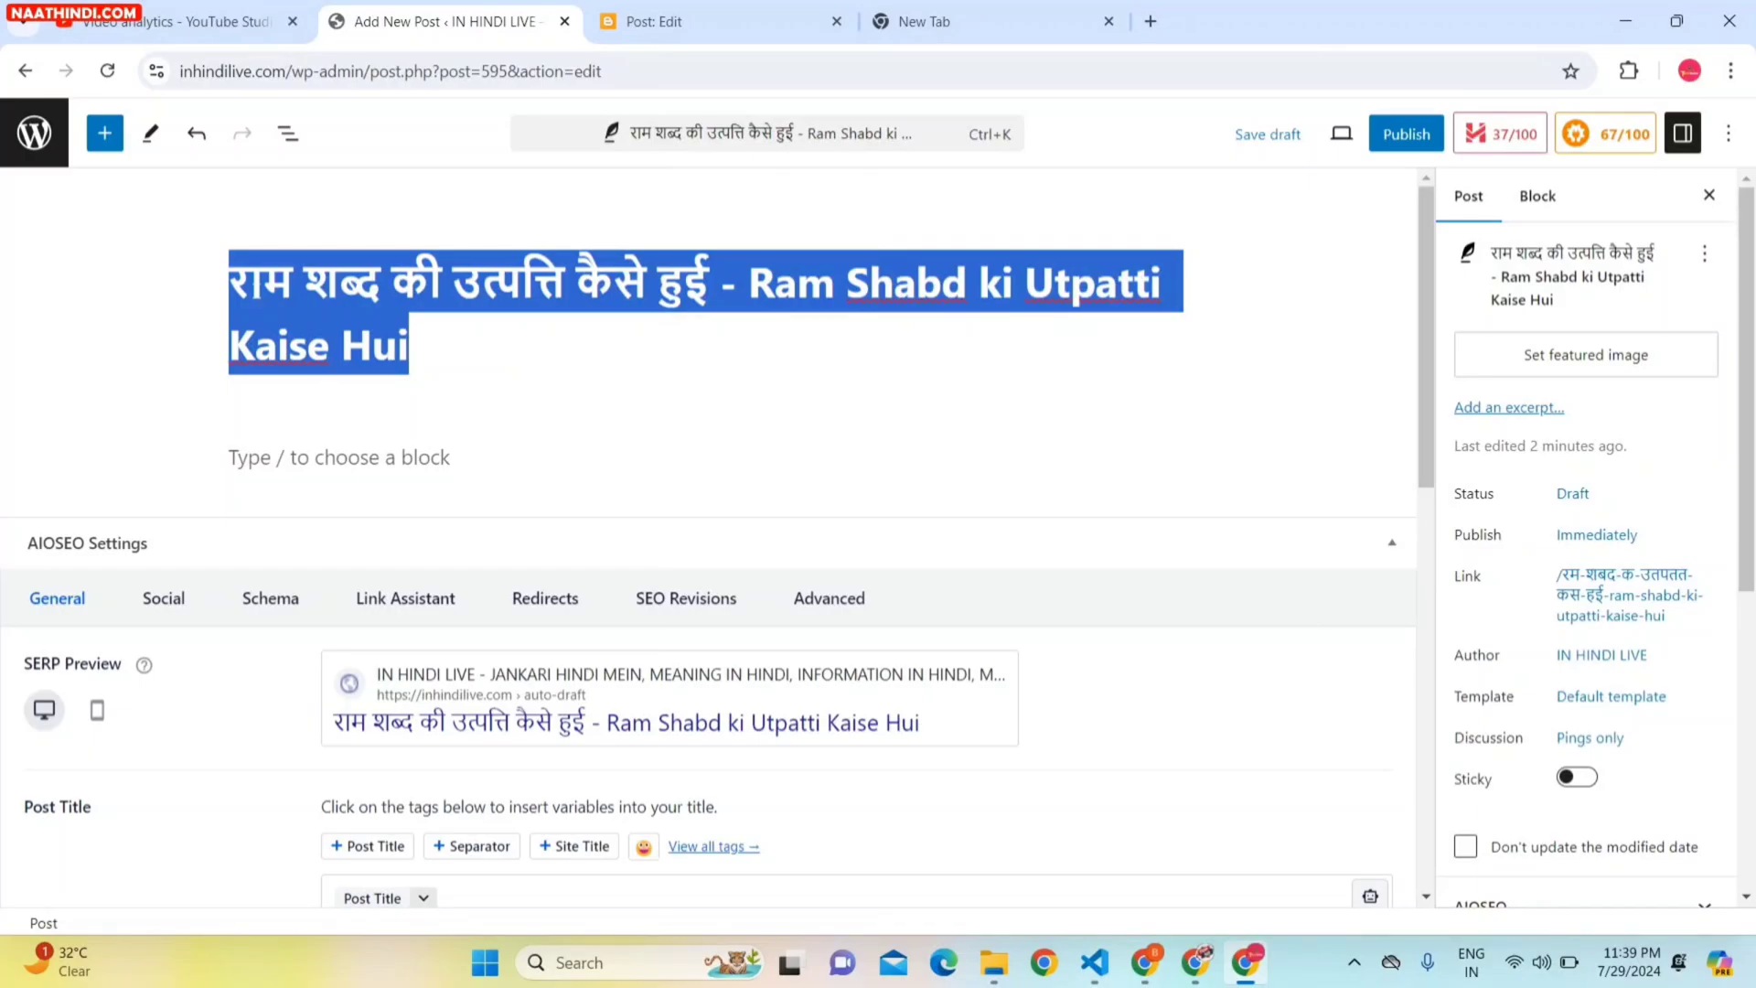
pyautogui.click(273, 459)
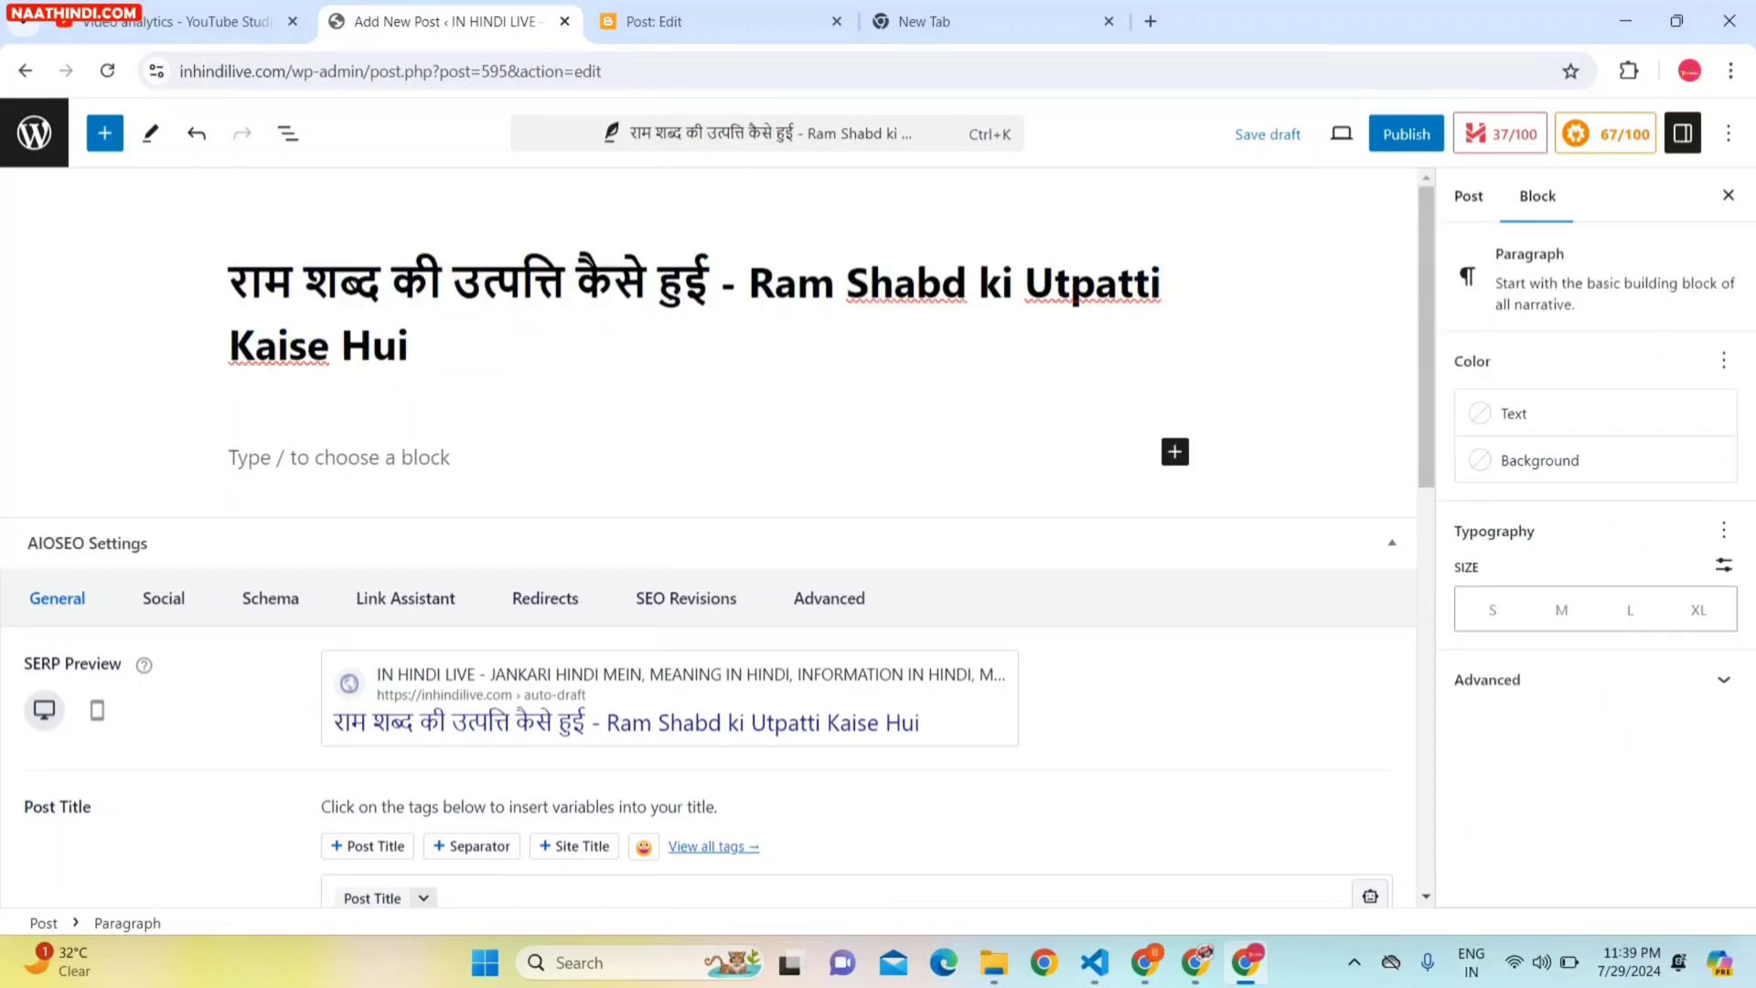
pyautogui.hotkey('ctrl', 'v')
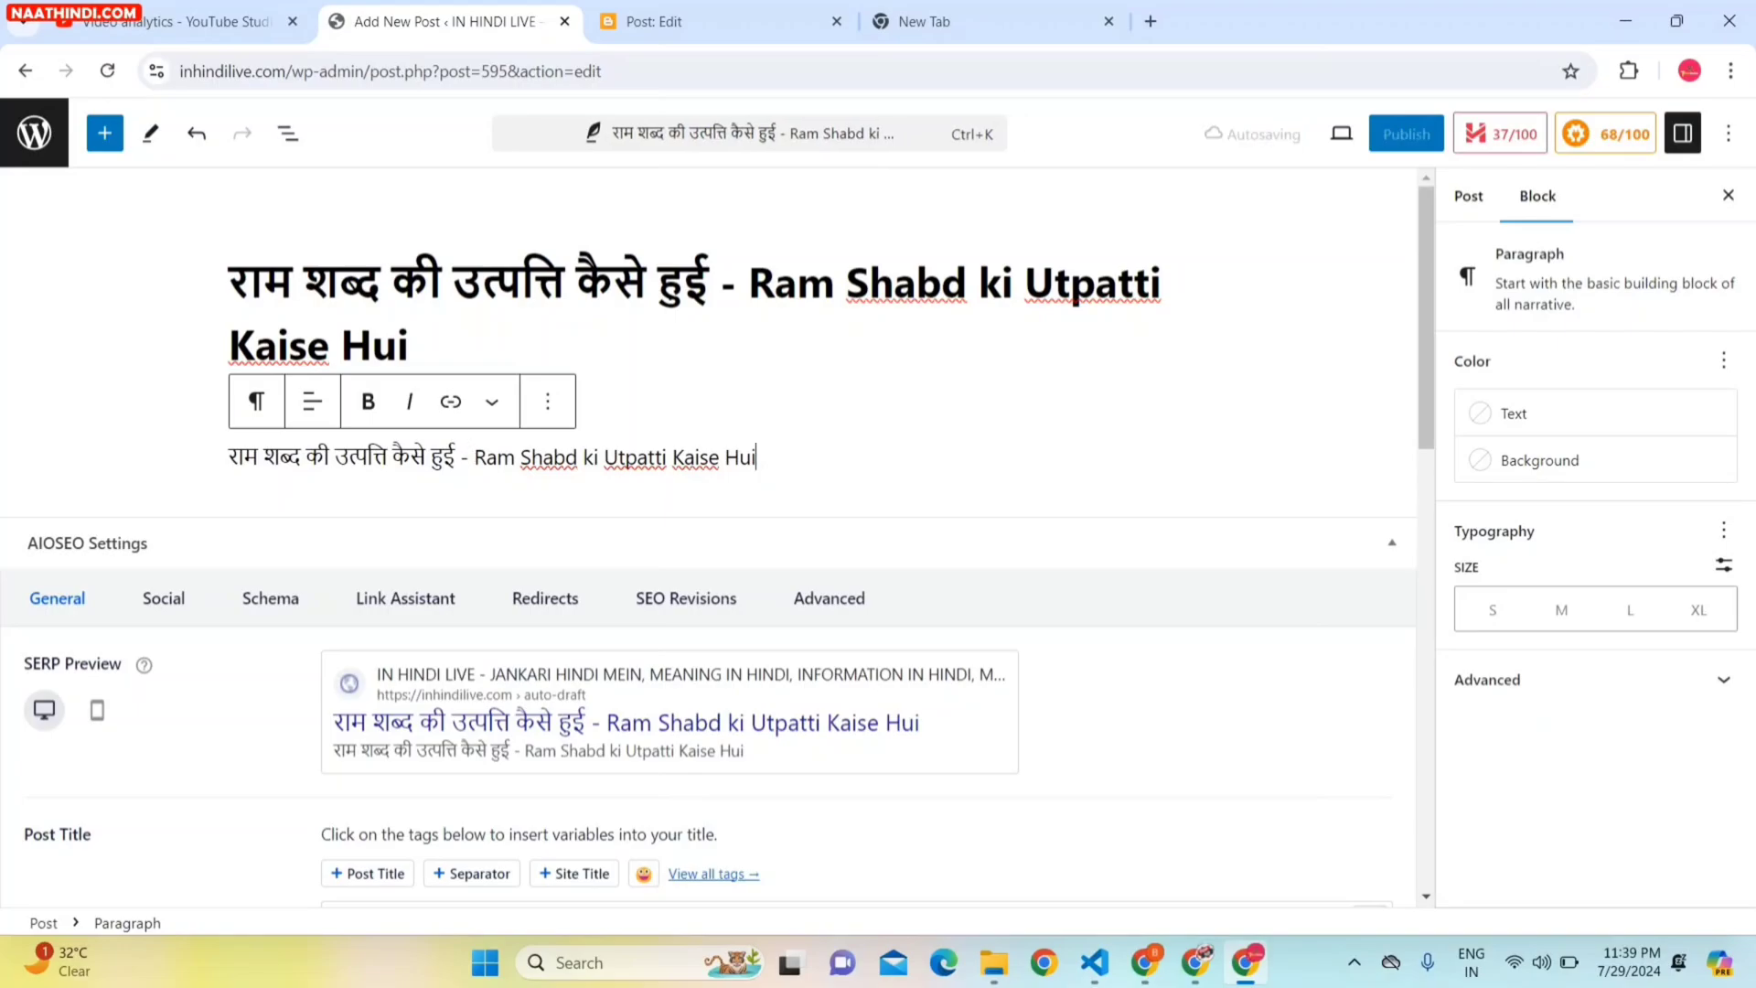
# Switch to the Blogger post and copy its introduction from "वेदों में राम नाम" down to the text just above the image.
pyautogui.moveTo(757, 458); pyautogui.dragTo(299, 434)
pyautogui.click(600, 200)
pyautogui.click(660, 19)
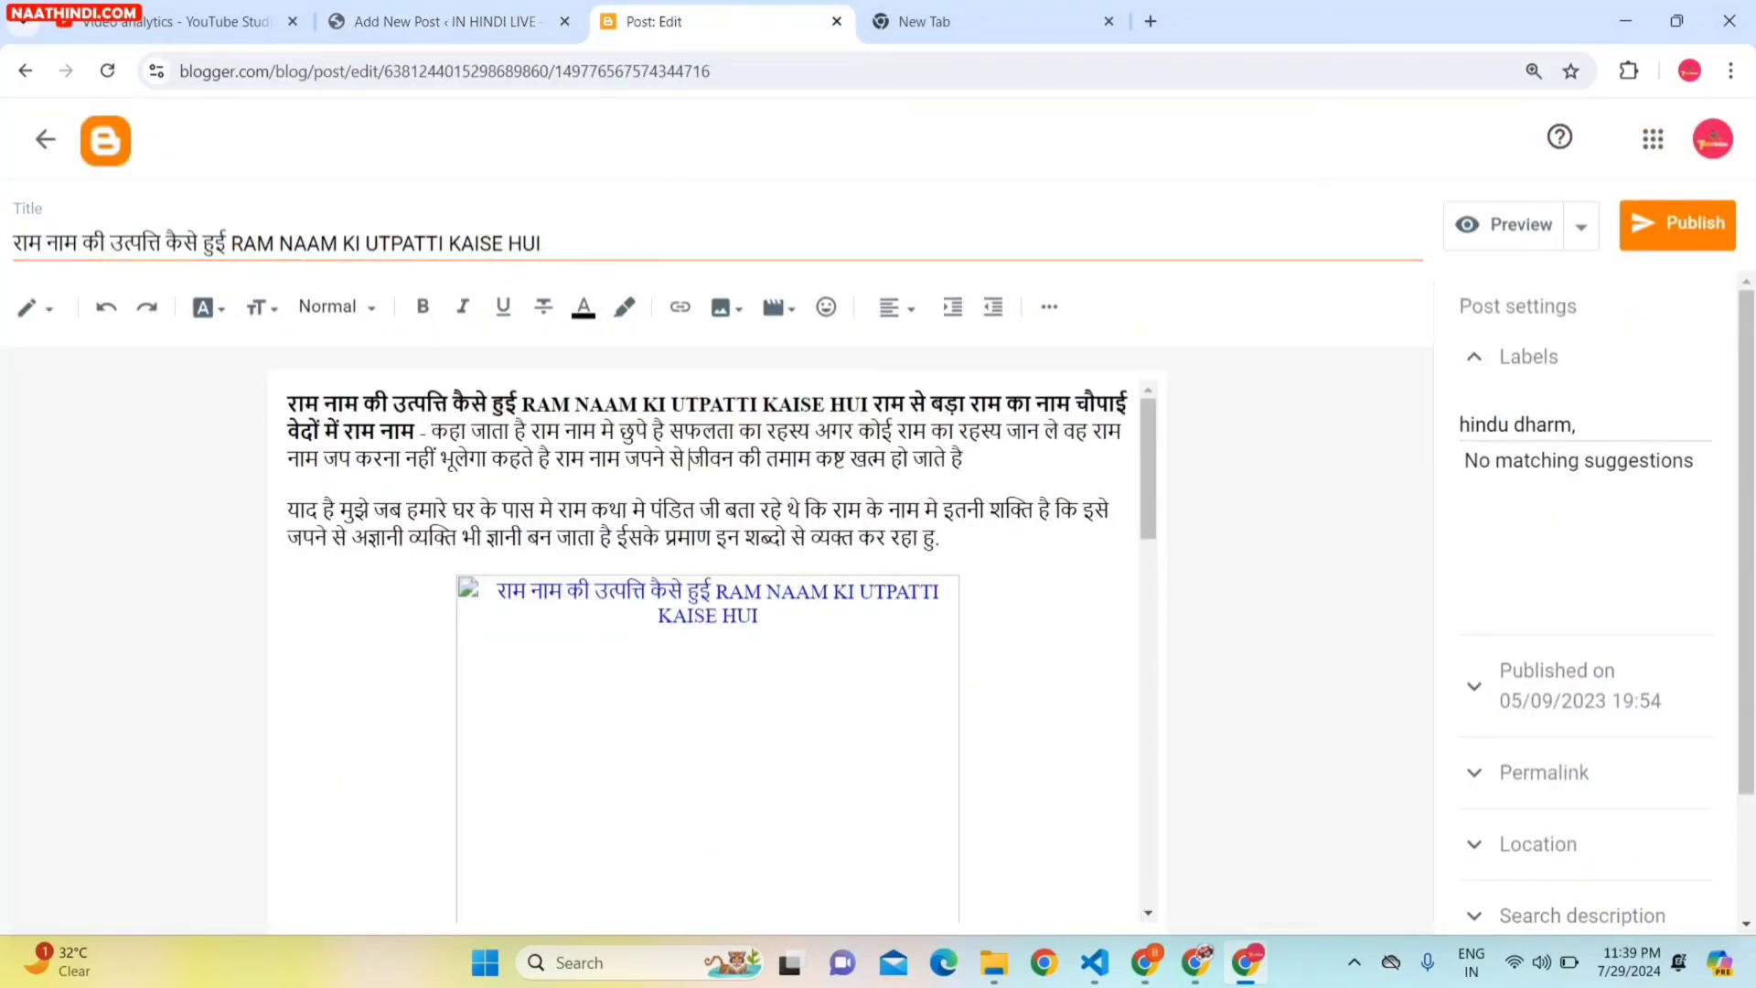
pyautogui.moveTo(431, 430); pyautogui.dragTo(560, 431)
pyautogui.click(560, 430)
pyautogui.moveTo(287, 430); pyautogui.dragTo(940, 538)
pyautogui.hotkey('ctrl', 'c')
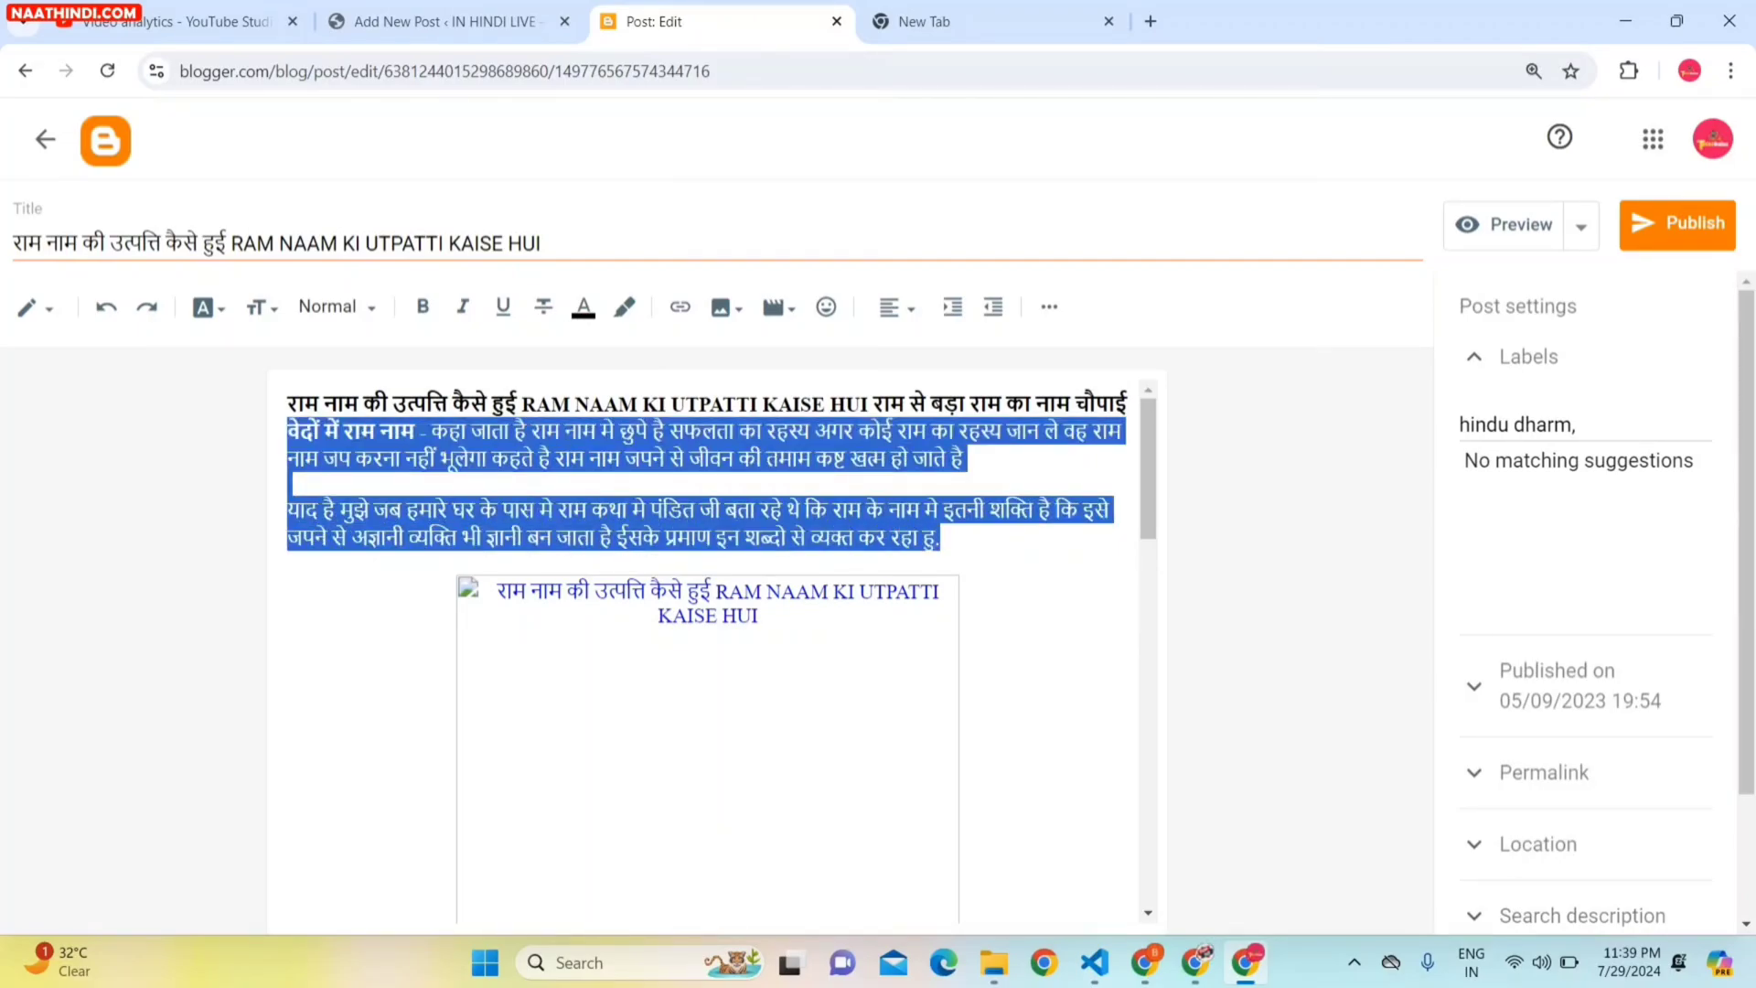
# Close the blank browser tab, then add a hyphen and the copied introduction after the first paragraph of the WordPress post.
pyautogui.click(1052, 33)
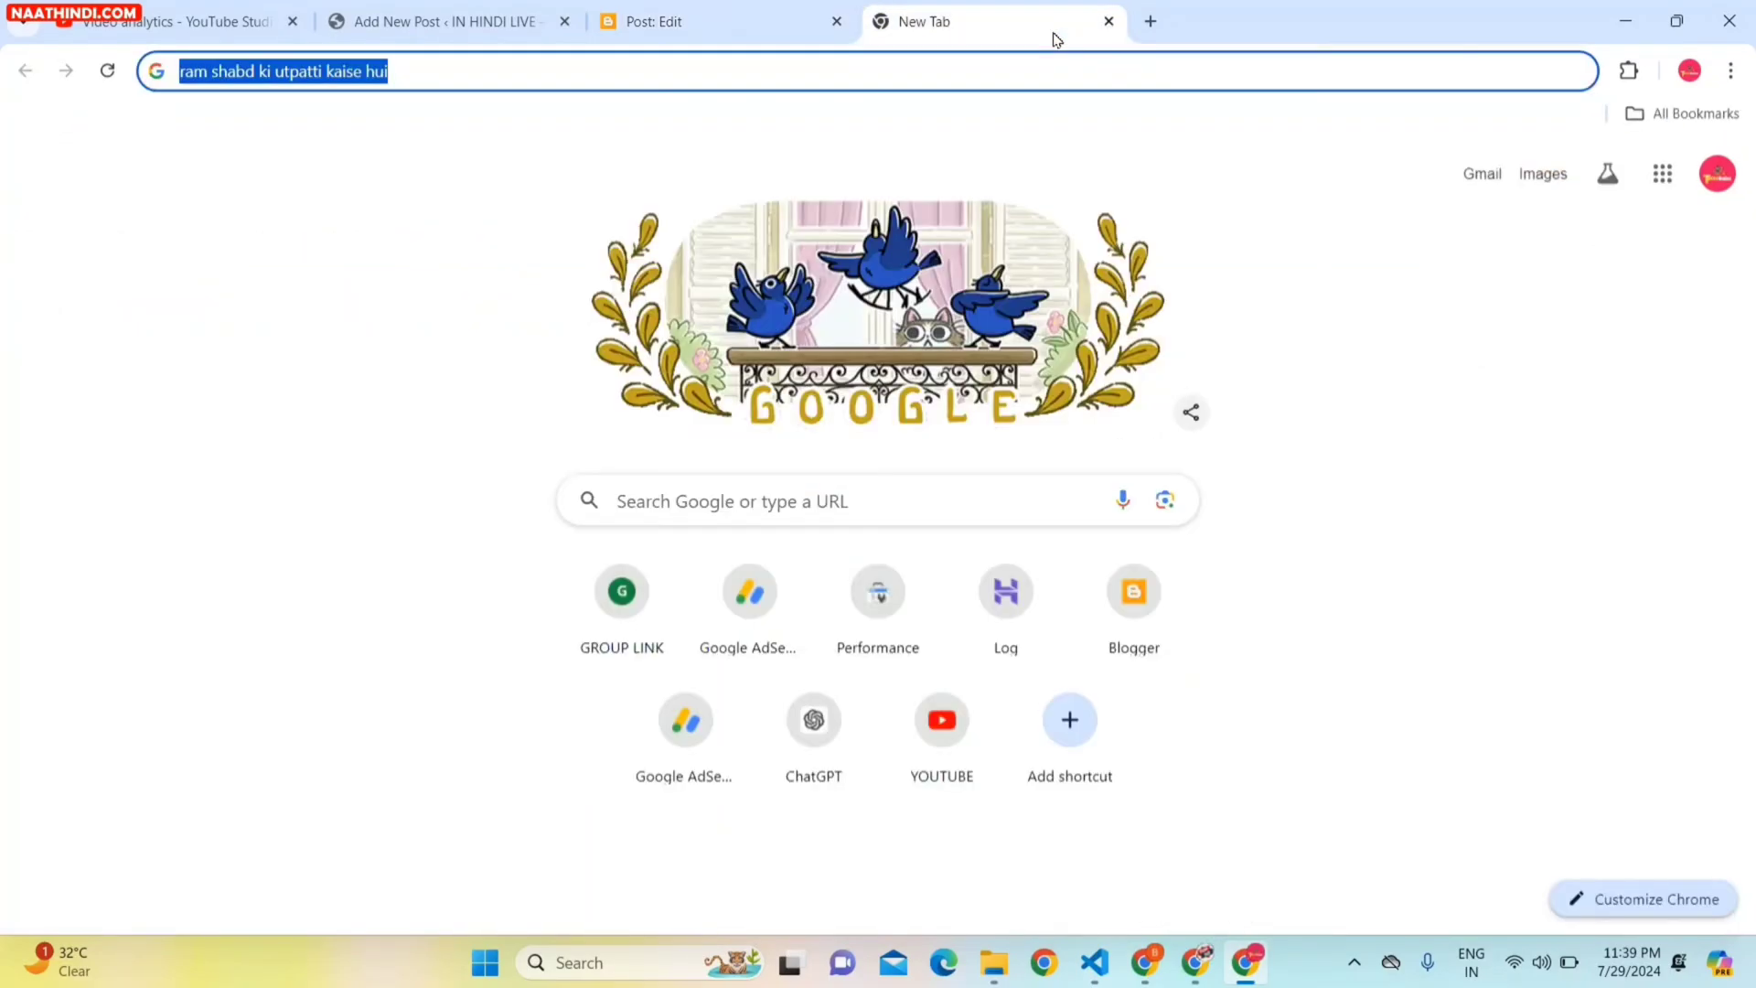
pyautogui.click(1108, 21)
pyautogui.click(491, 11)
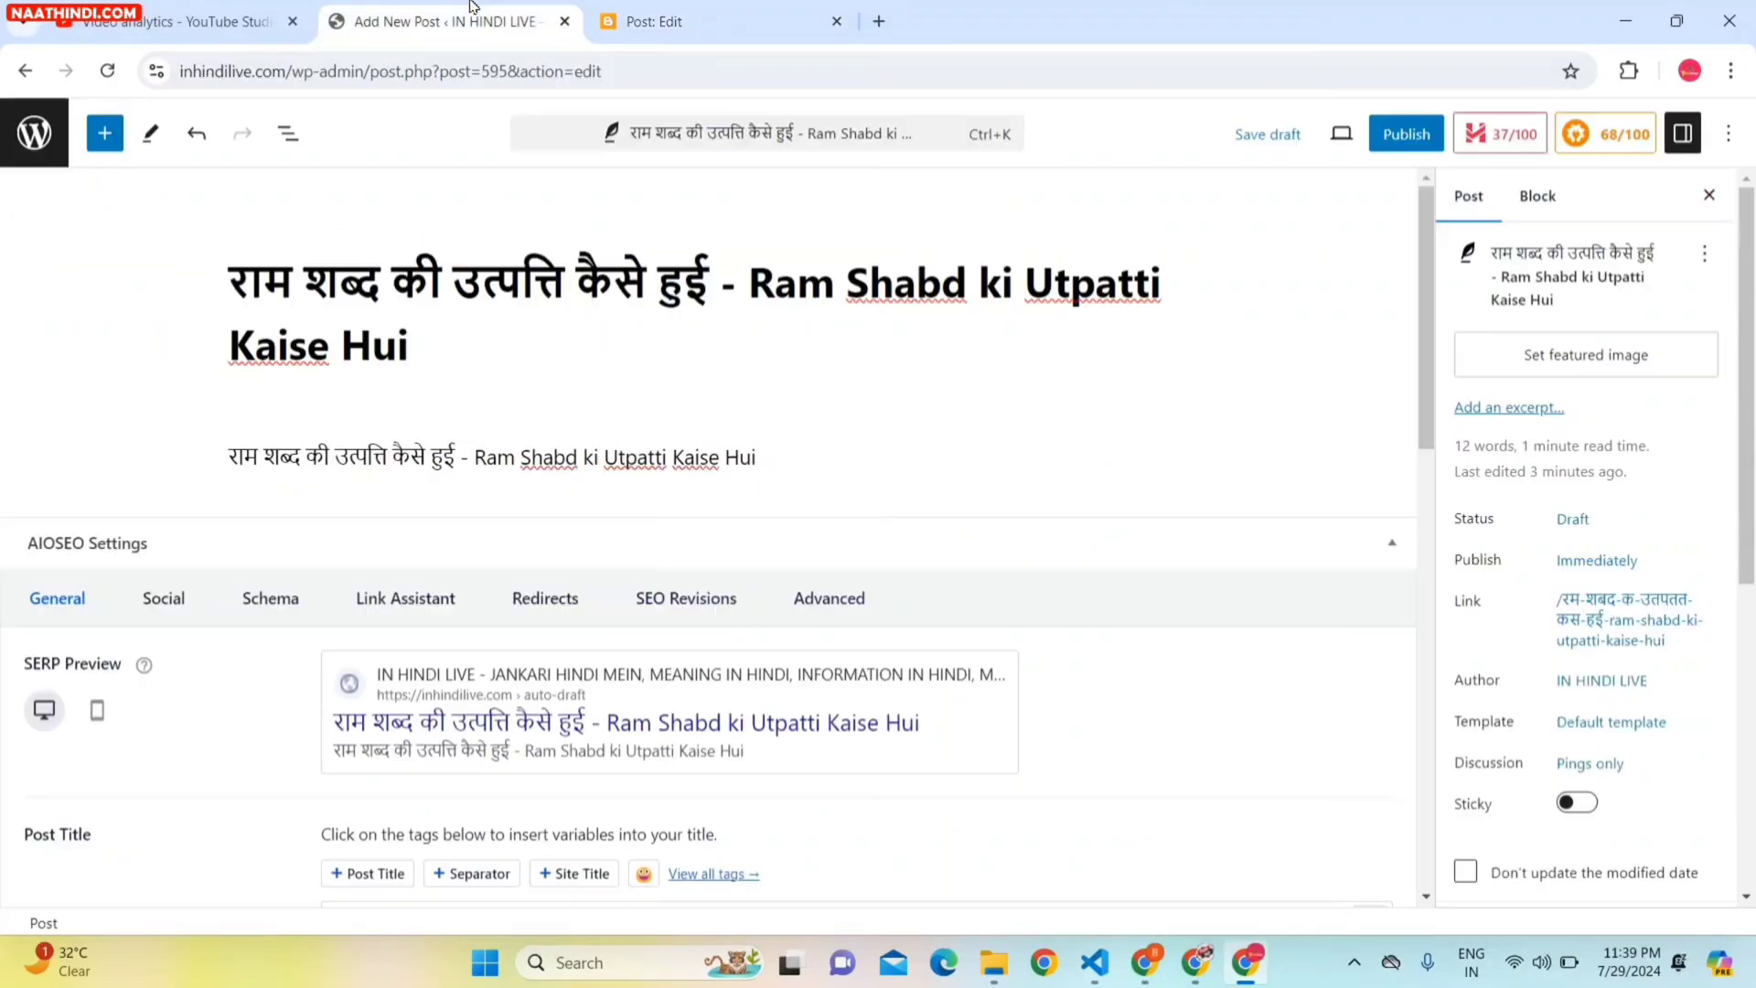
pyautogui.click(766, 457)
pyautogui.write('-')
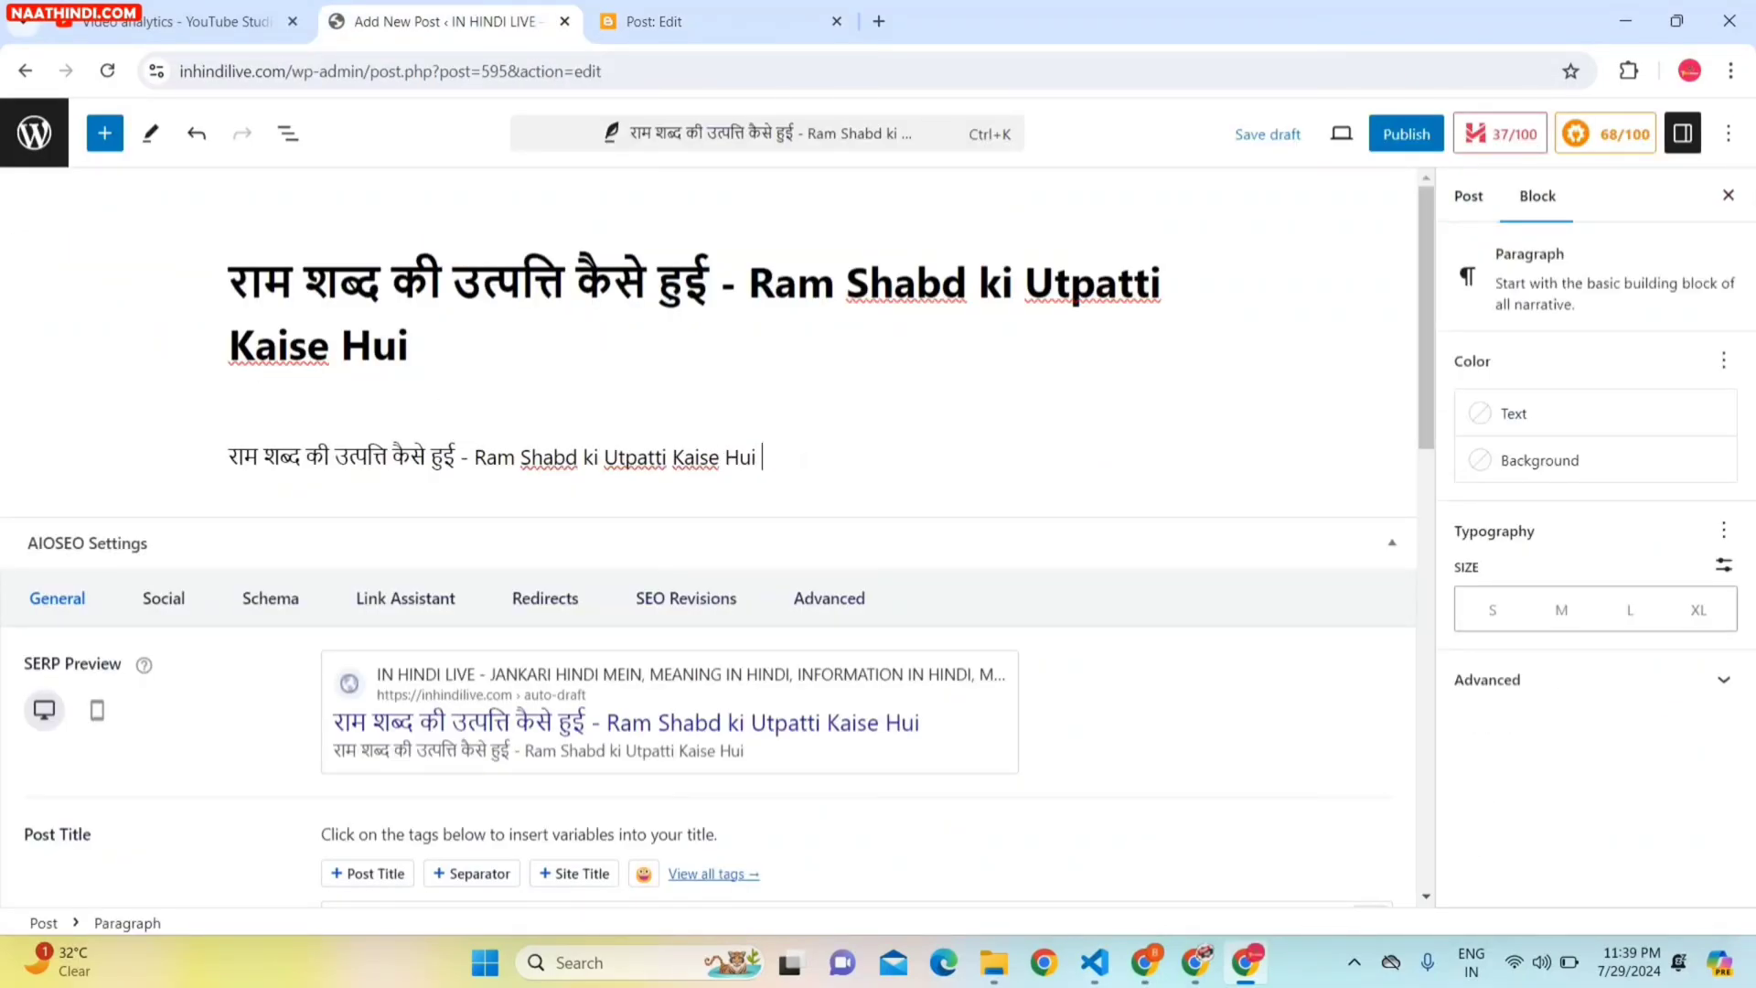
pyautogui.hotkey('ctrl', 'v')
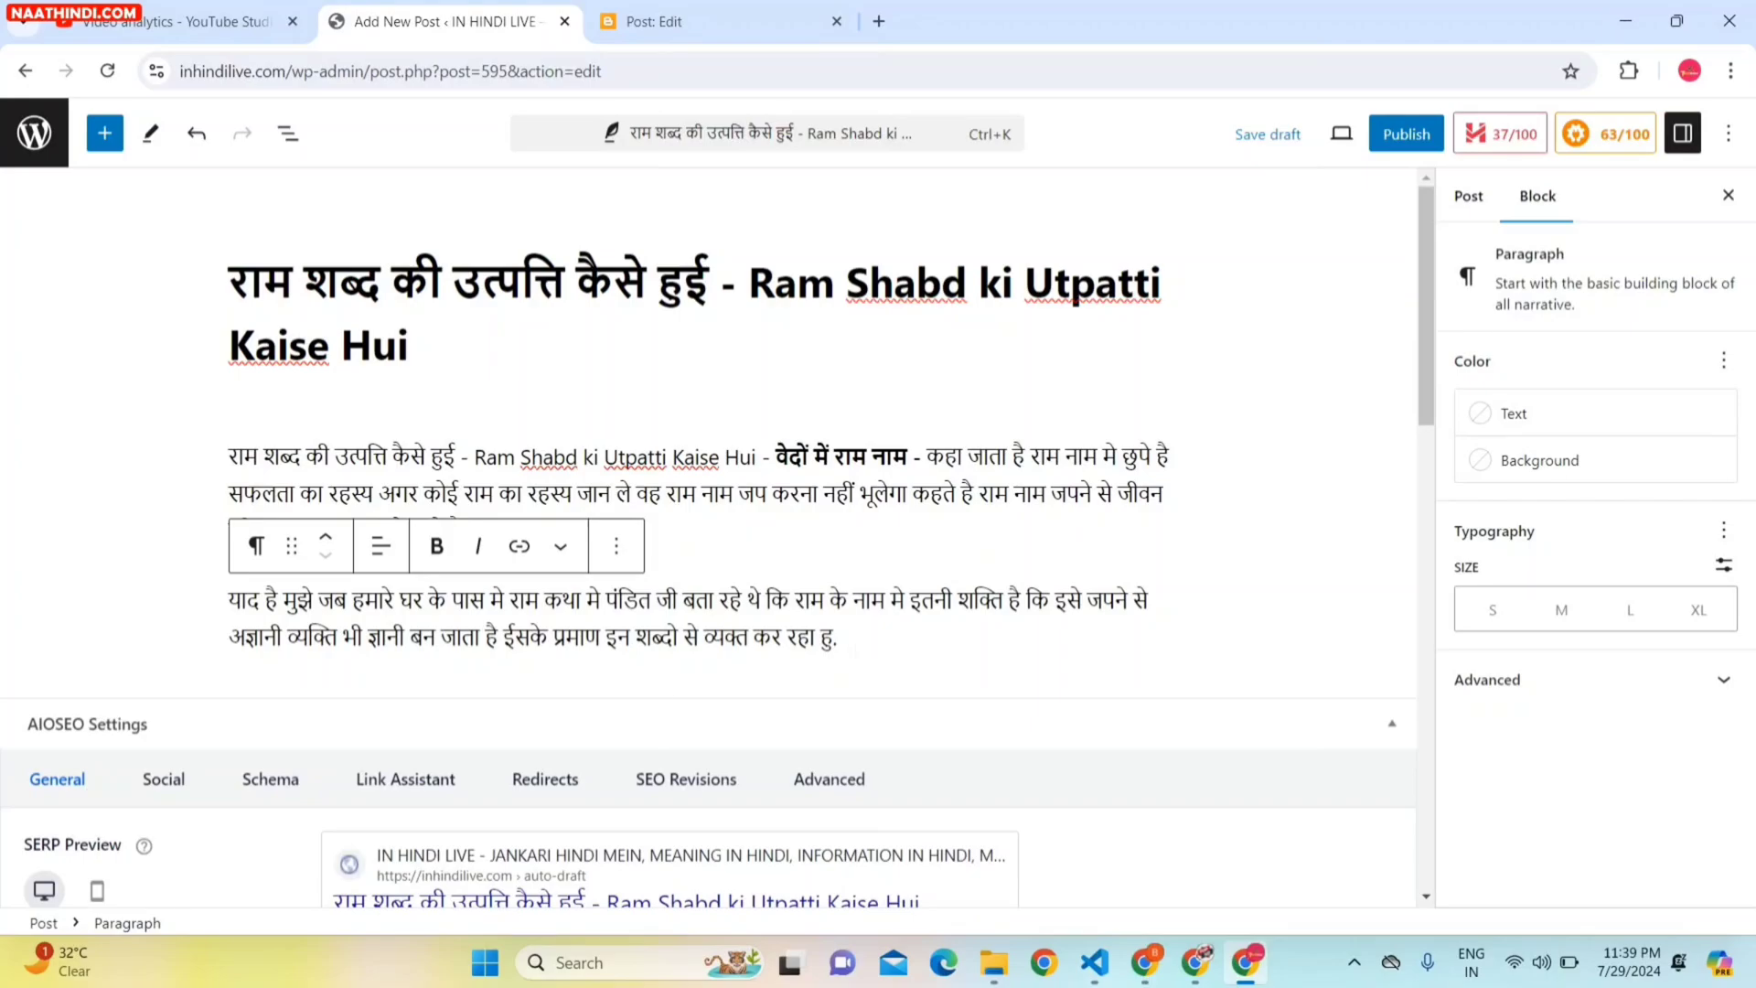
# Leave blank paragraphs below the WordPress introduction and paste there the Blogger paragraph beginning "राम नाम जपना बहुत ही फायदा".
pyautogui.press('Return')
pyautogui.press('Return')
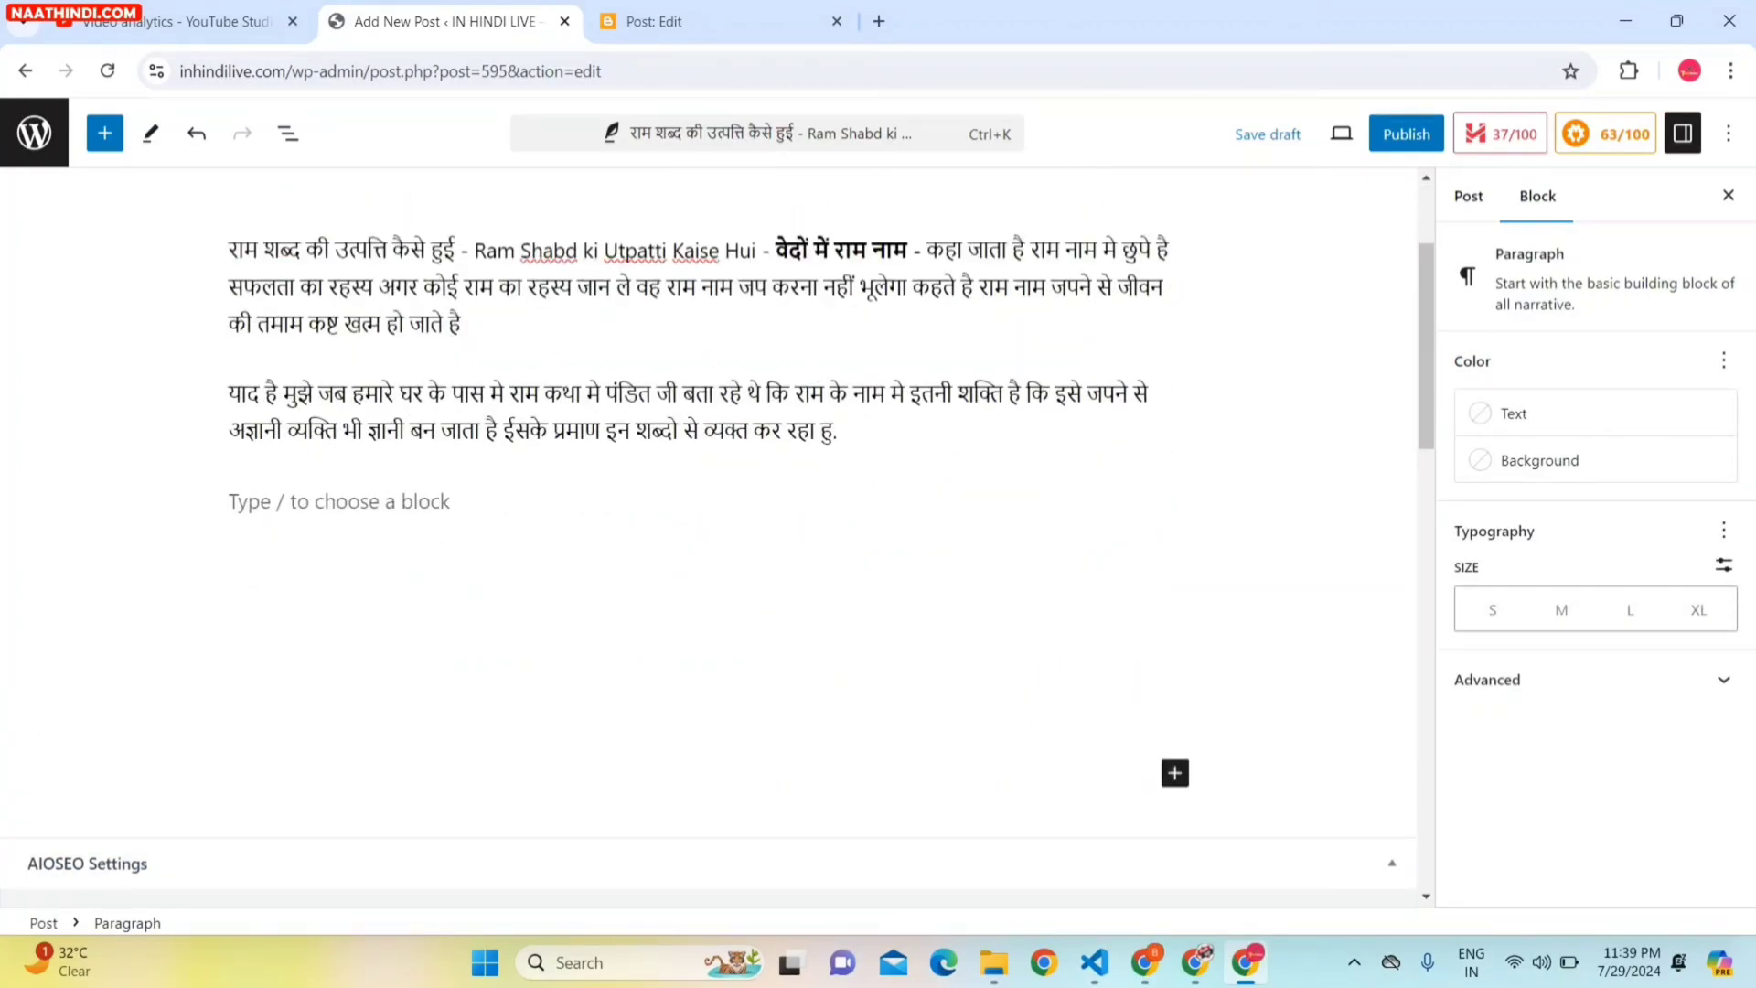
pyautogui.click(695, 21)
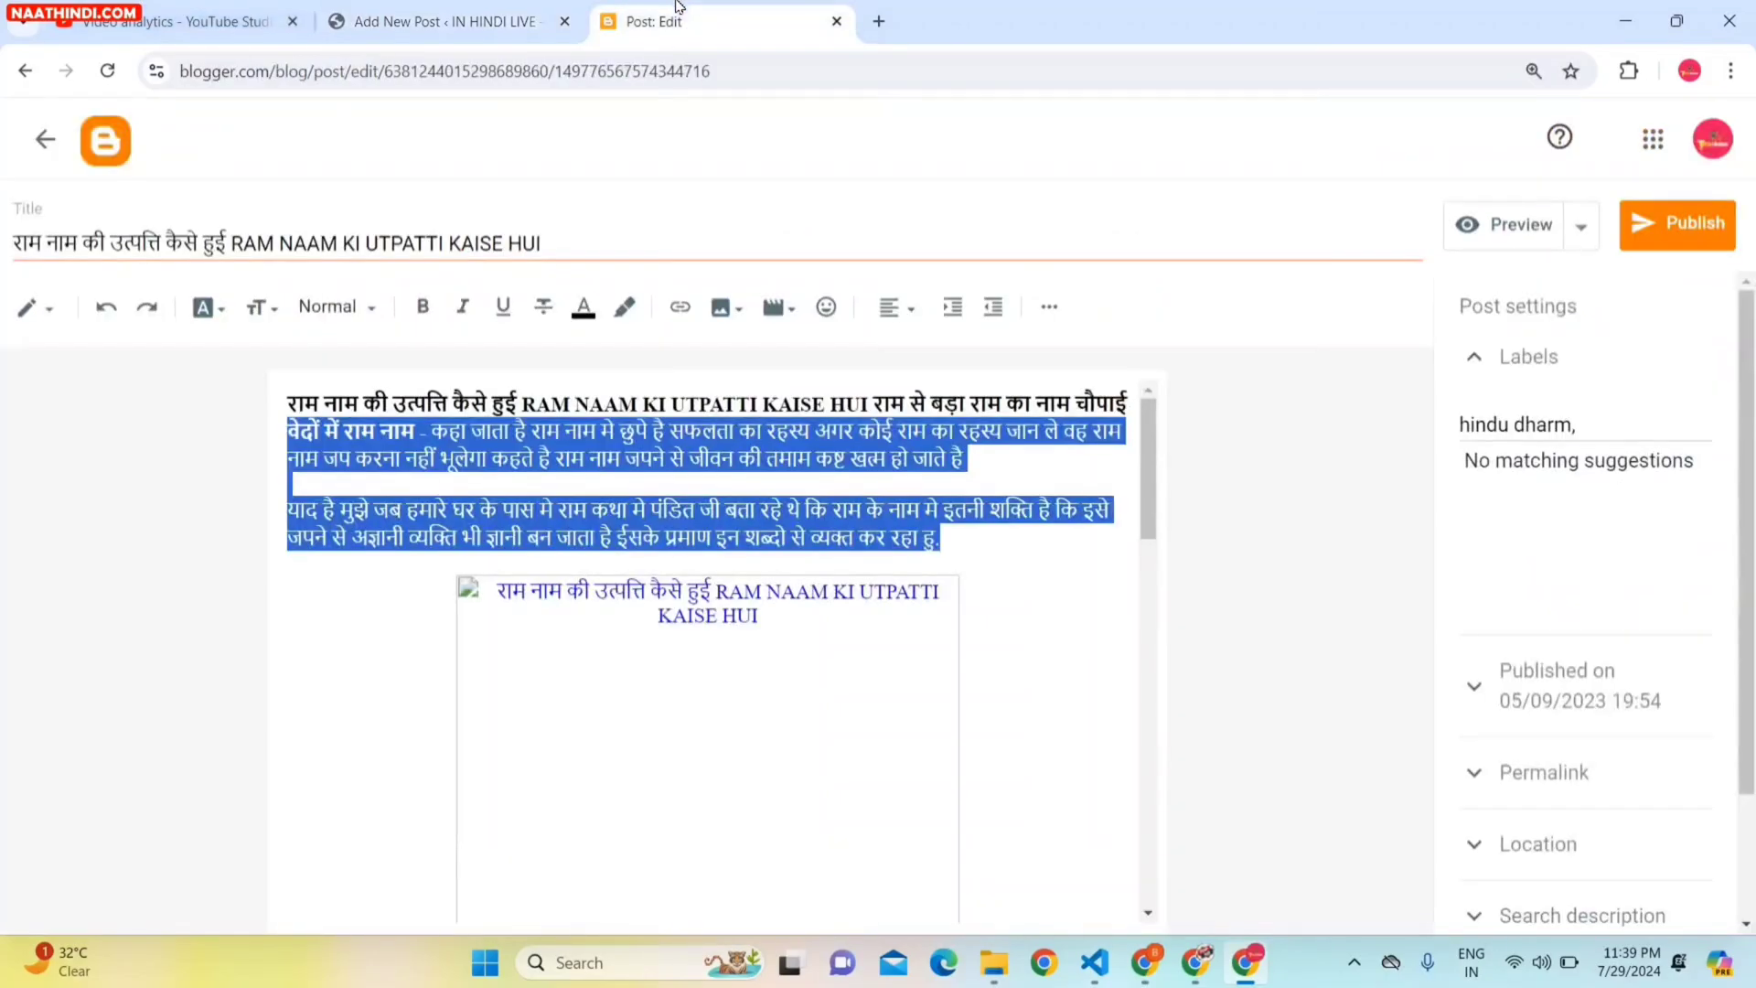
pyautogui.moveTo(1155, 493); pyautogui.dragTo(1160, 619)
pyautogui.moveTo(911, 582); pyautogui.dragTo(302, 540)
pyautogui.hotkey('ctrl', 'c')
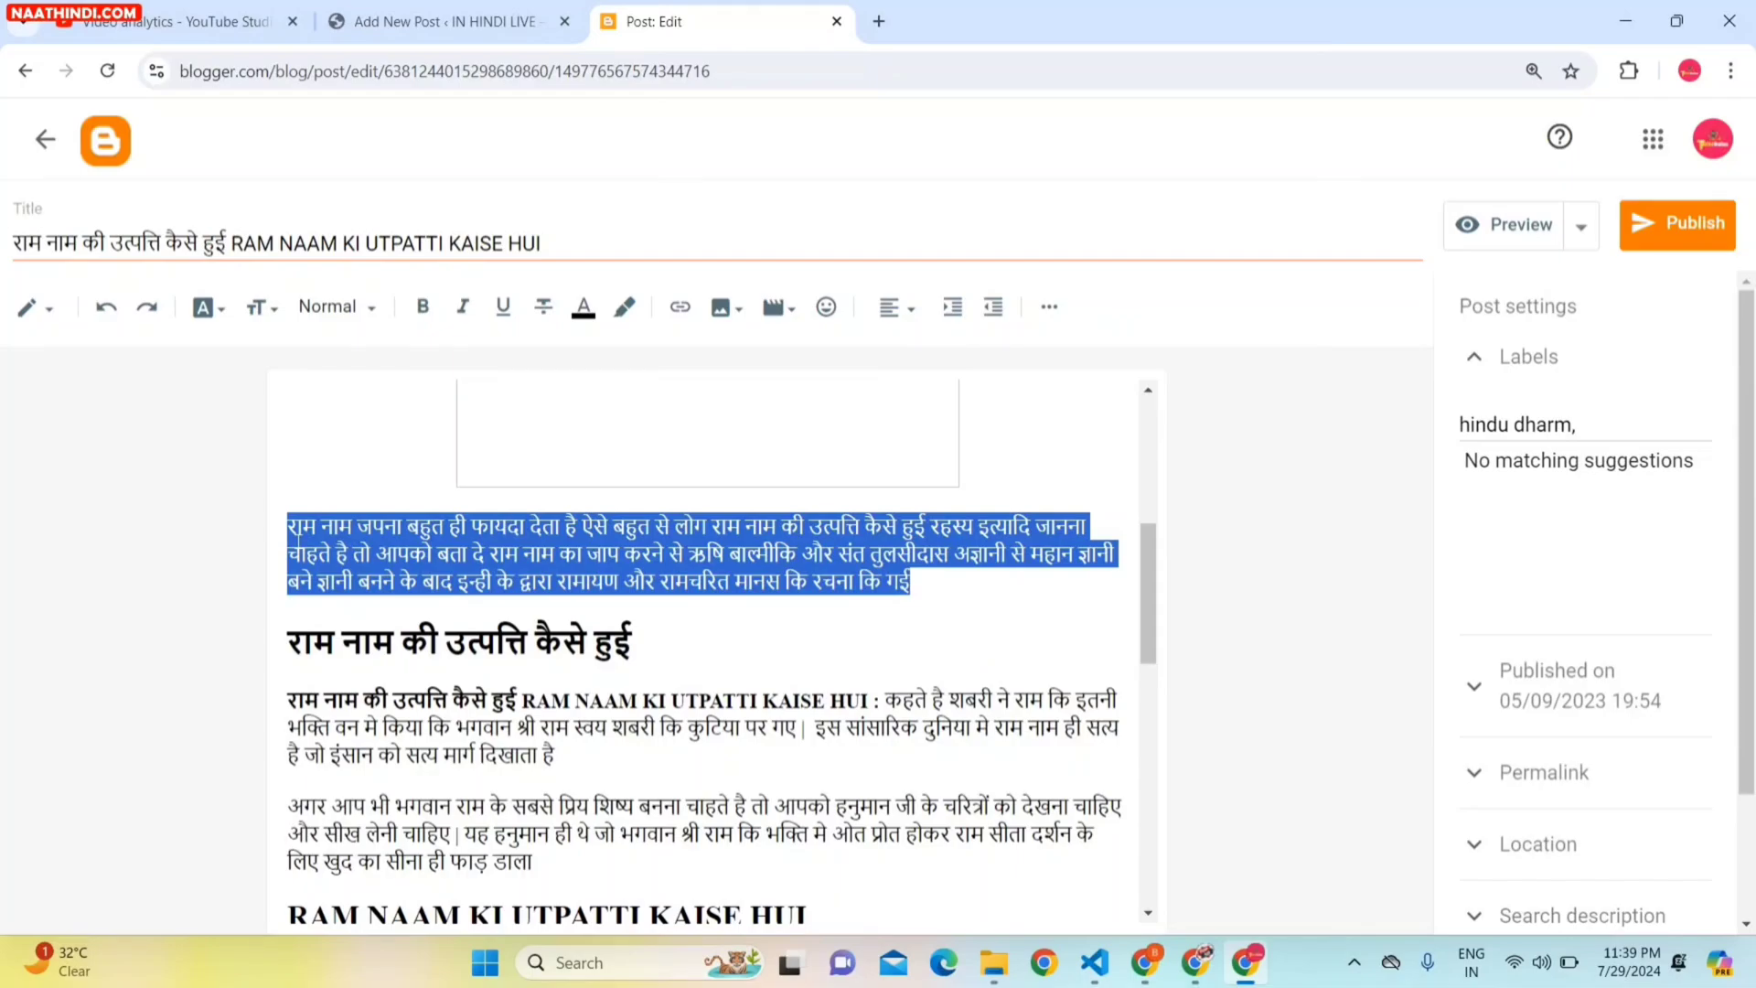
pyautogui.click(448, 21)
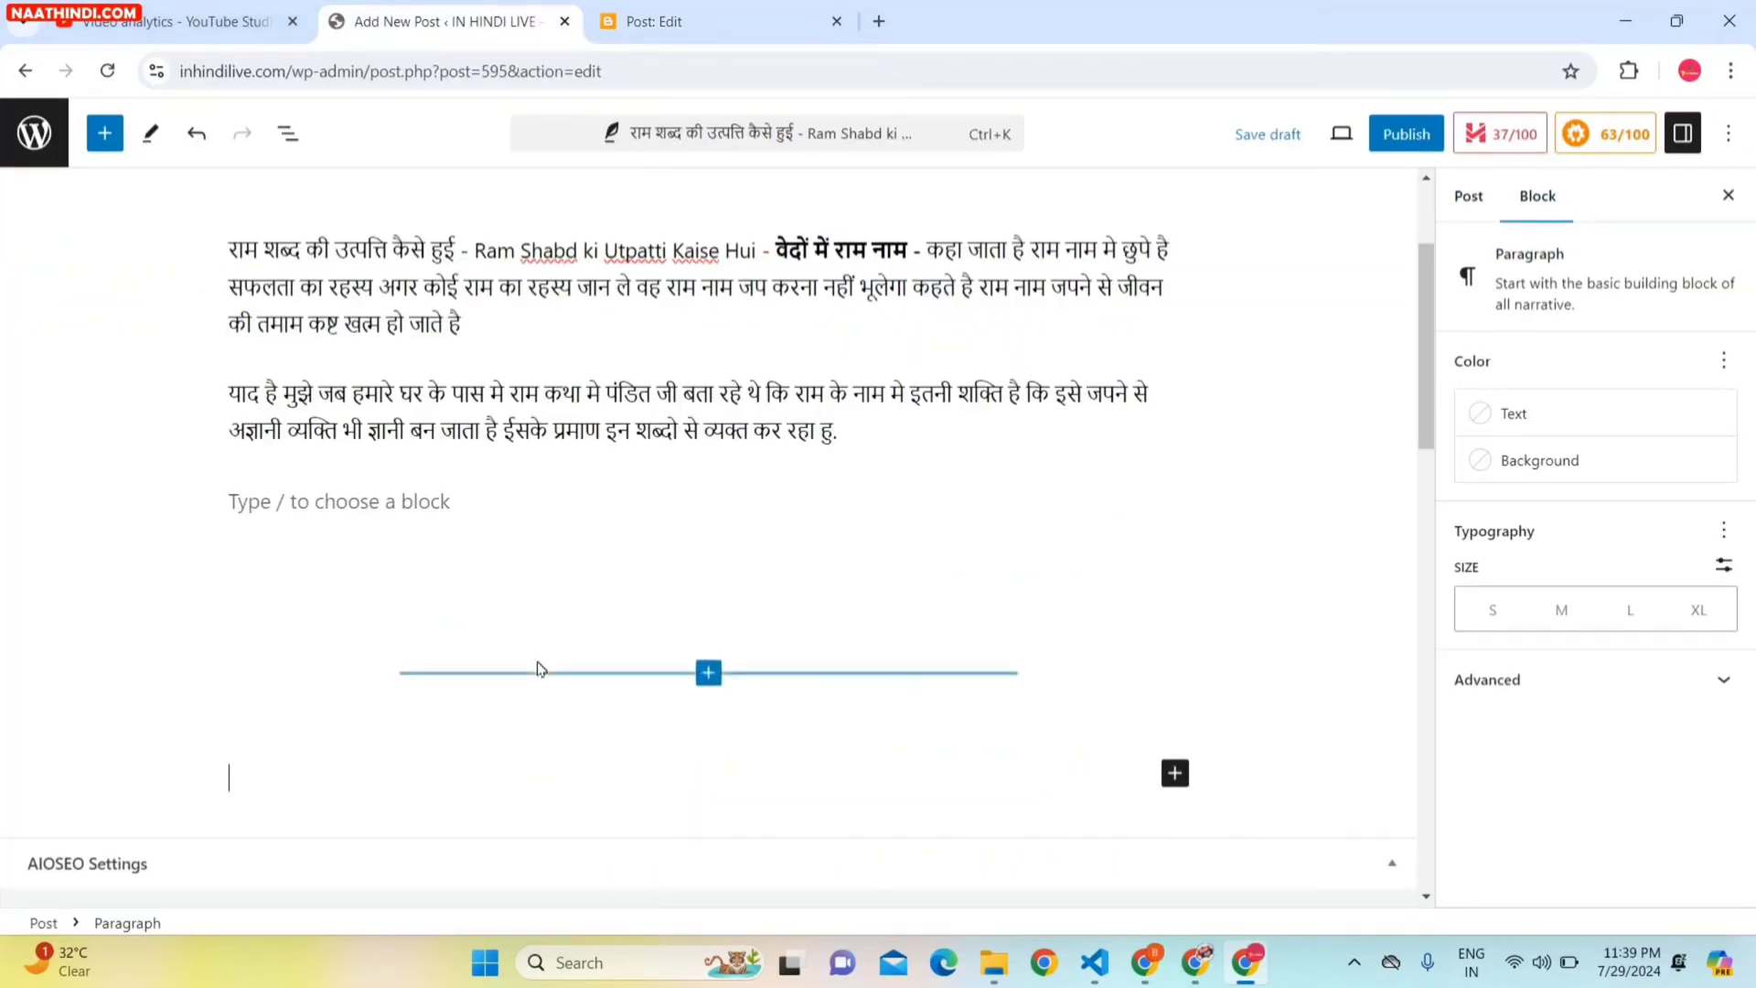
pyautogui.hotkey('ctrl', 'v')
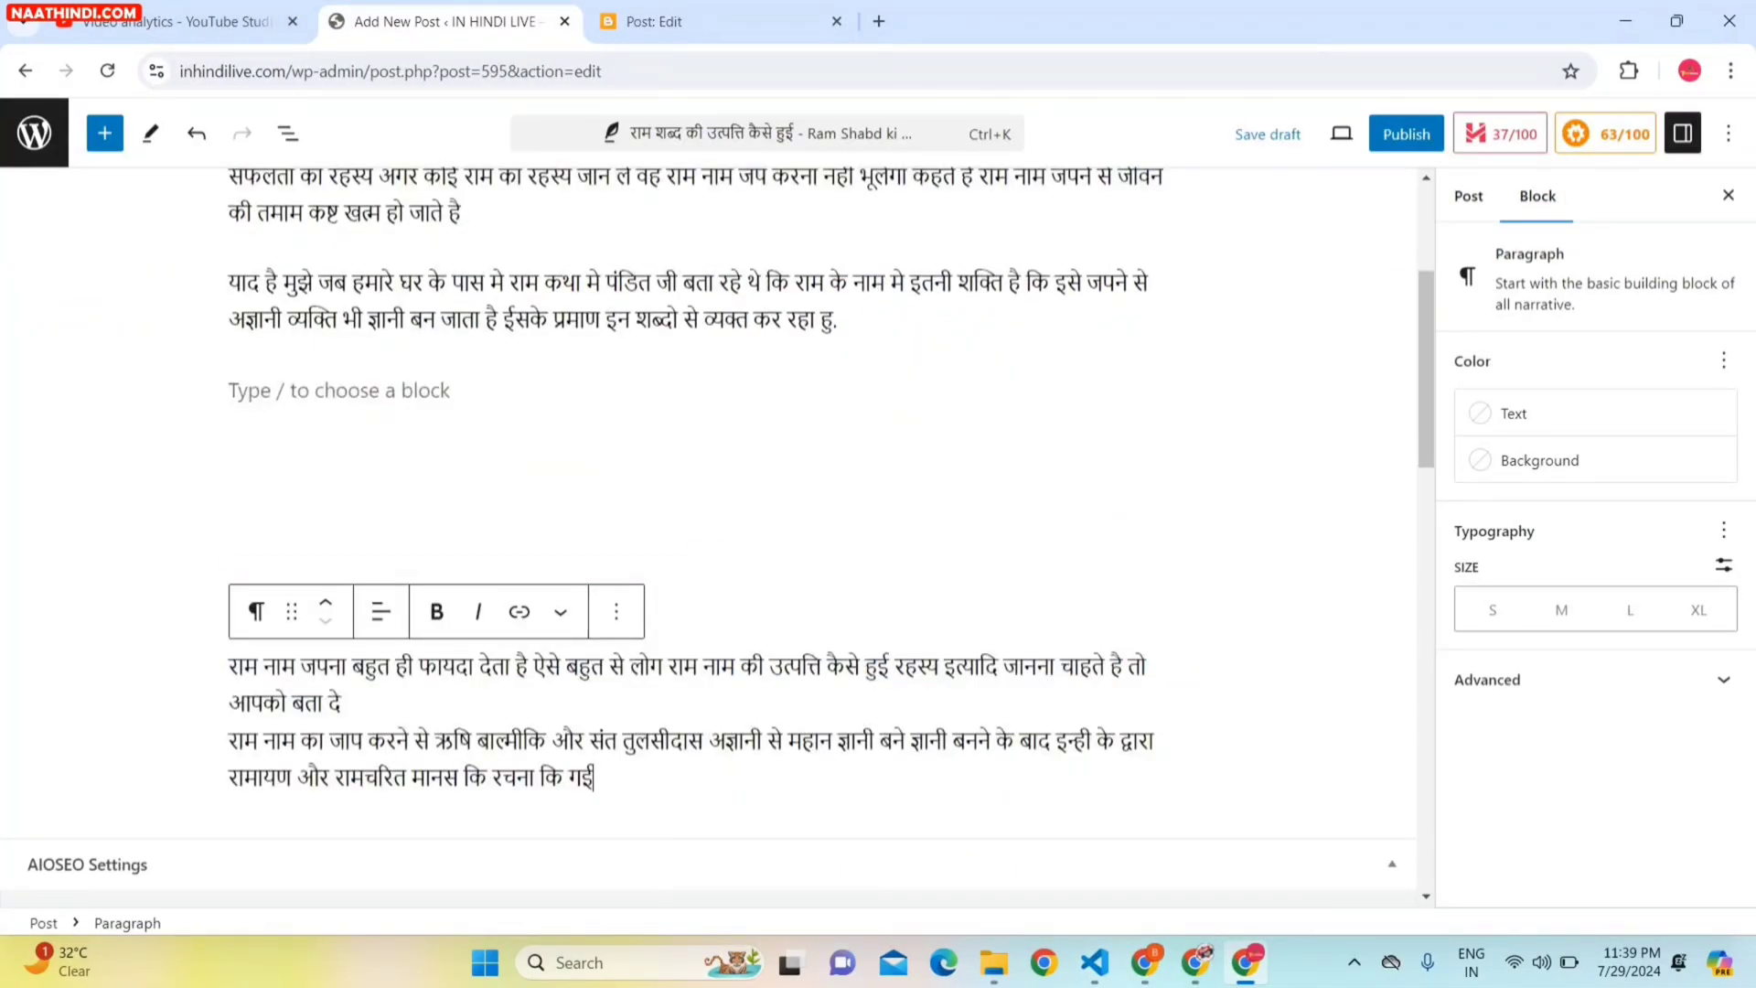
# Add blank paragraphs below the pasted WordPress text and check the heading that follows this passage in the Blogger post.
pyautogui.press('Return')
pyautogui.scroll(-3, 695, 548)
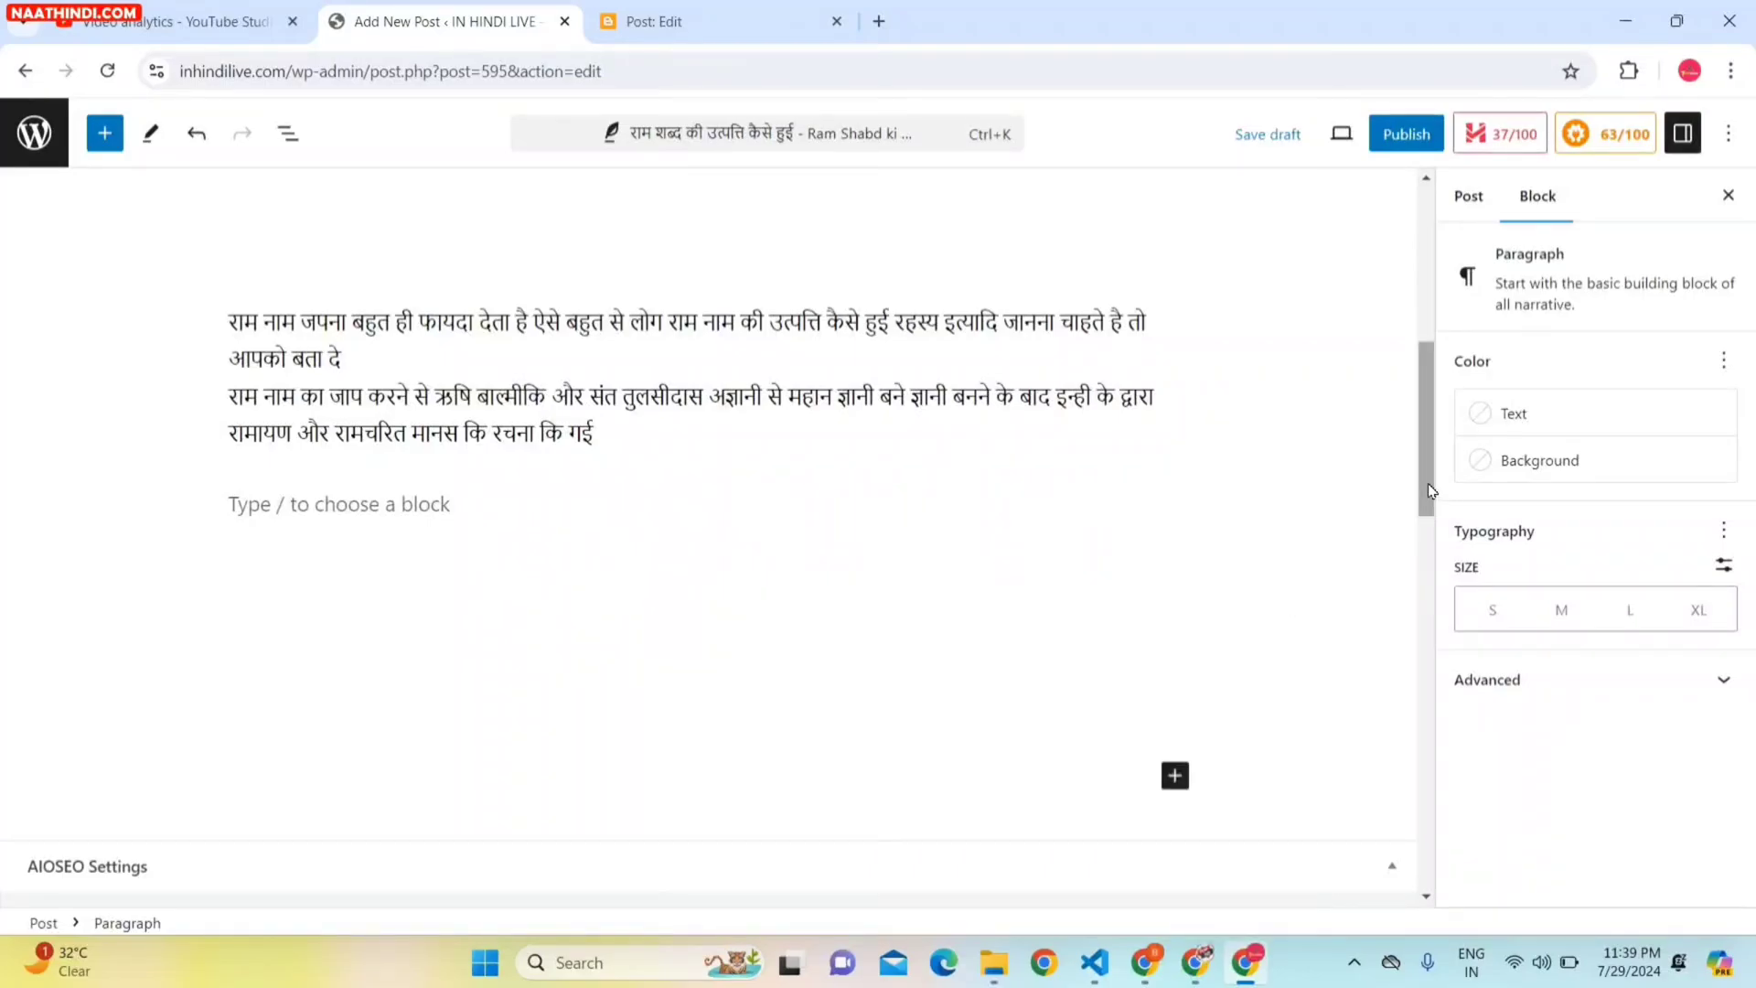
pyautogui.moveTo(1429, 485); pyautogui.dragTo(1477, 199)
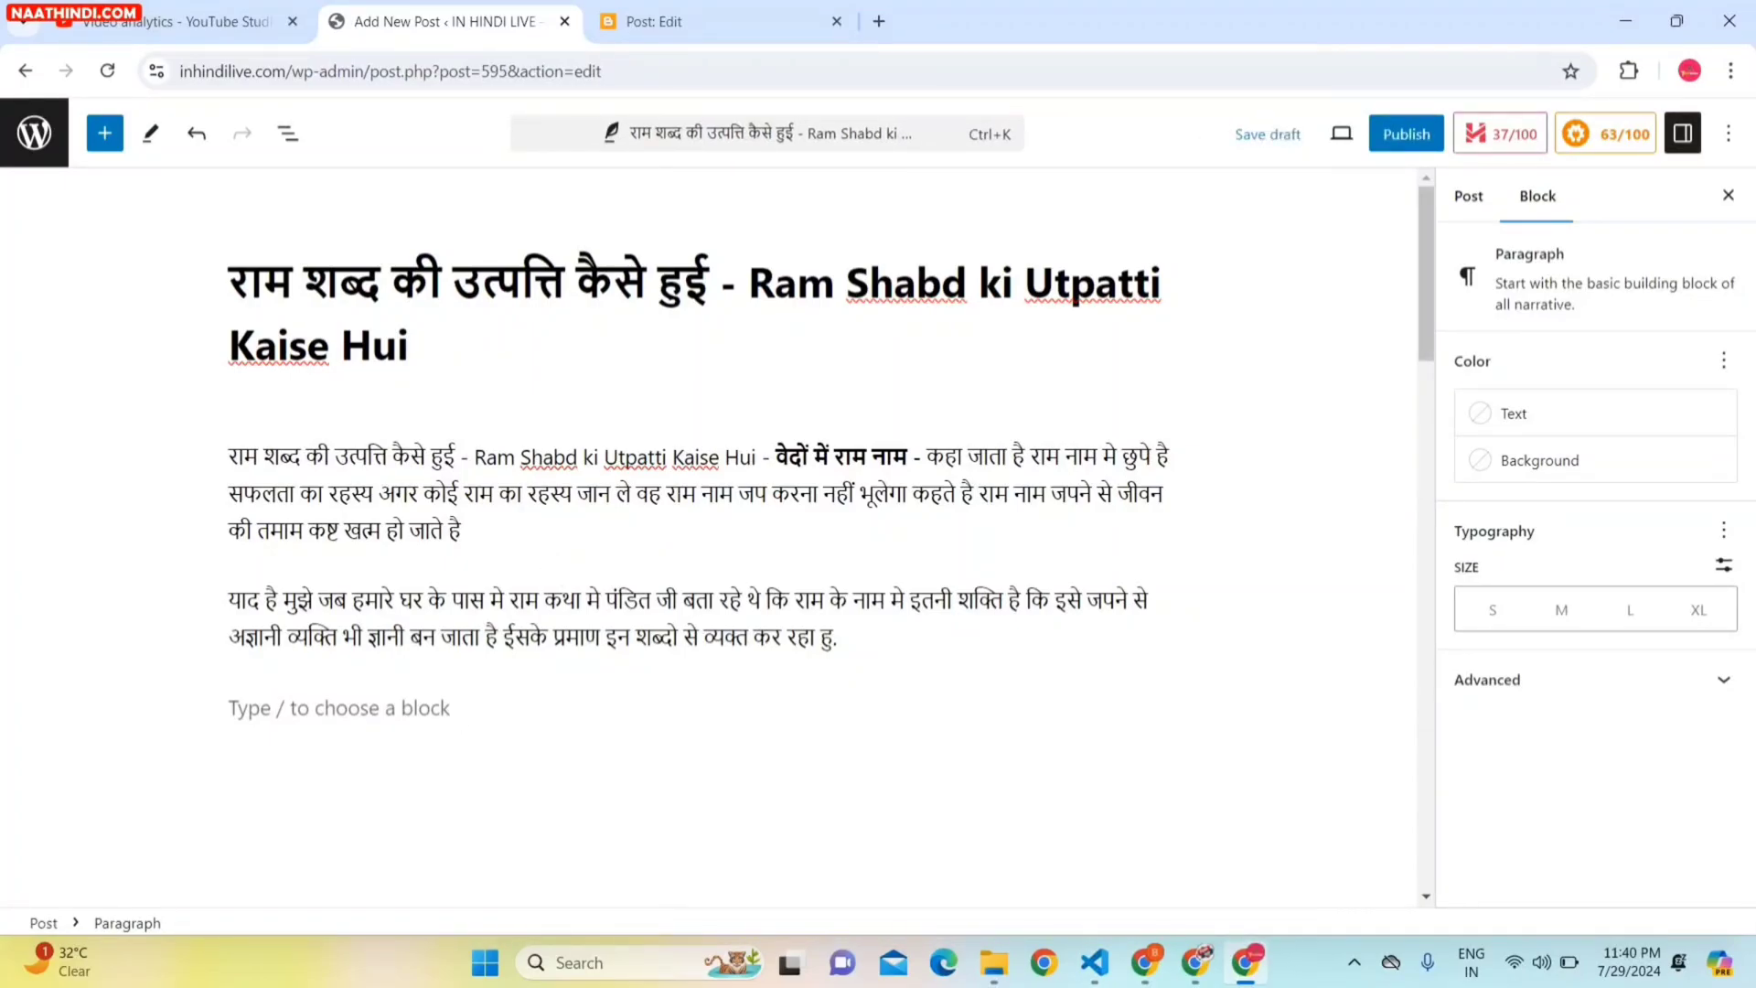
pyautogui.moveTo(1418, 337); pyautogui.dragTo(1440, 494)
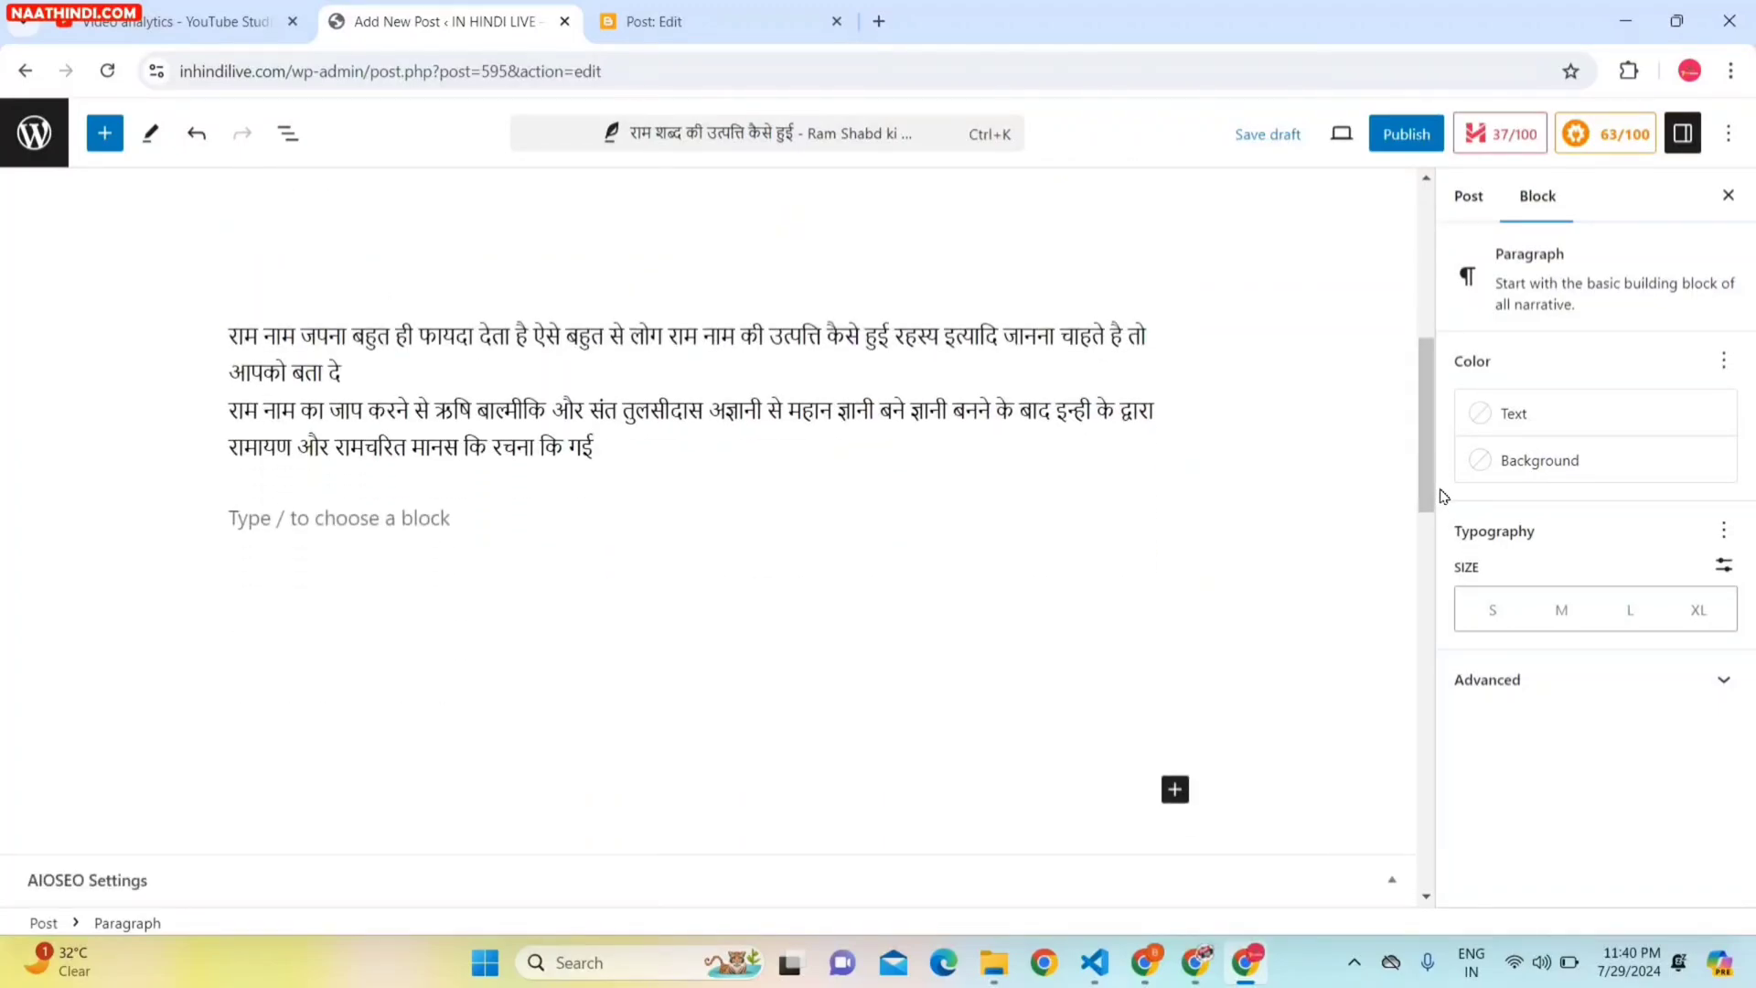
pyautogui.scroll(-3, 708, 512)
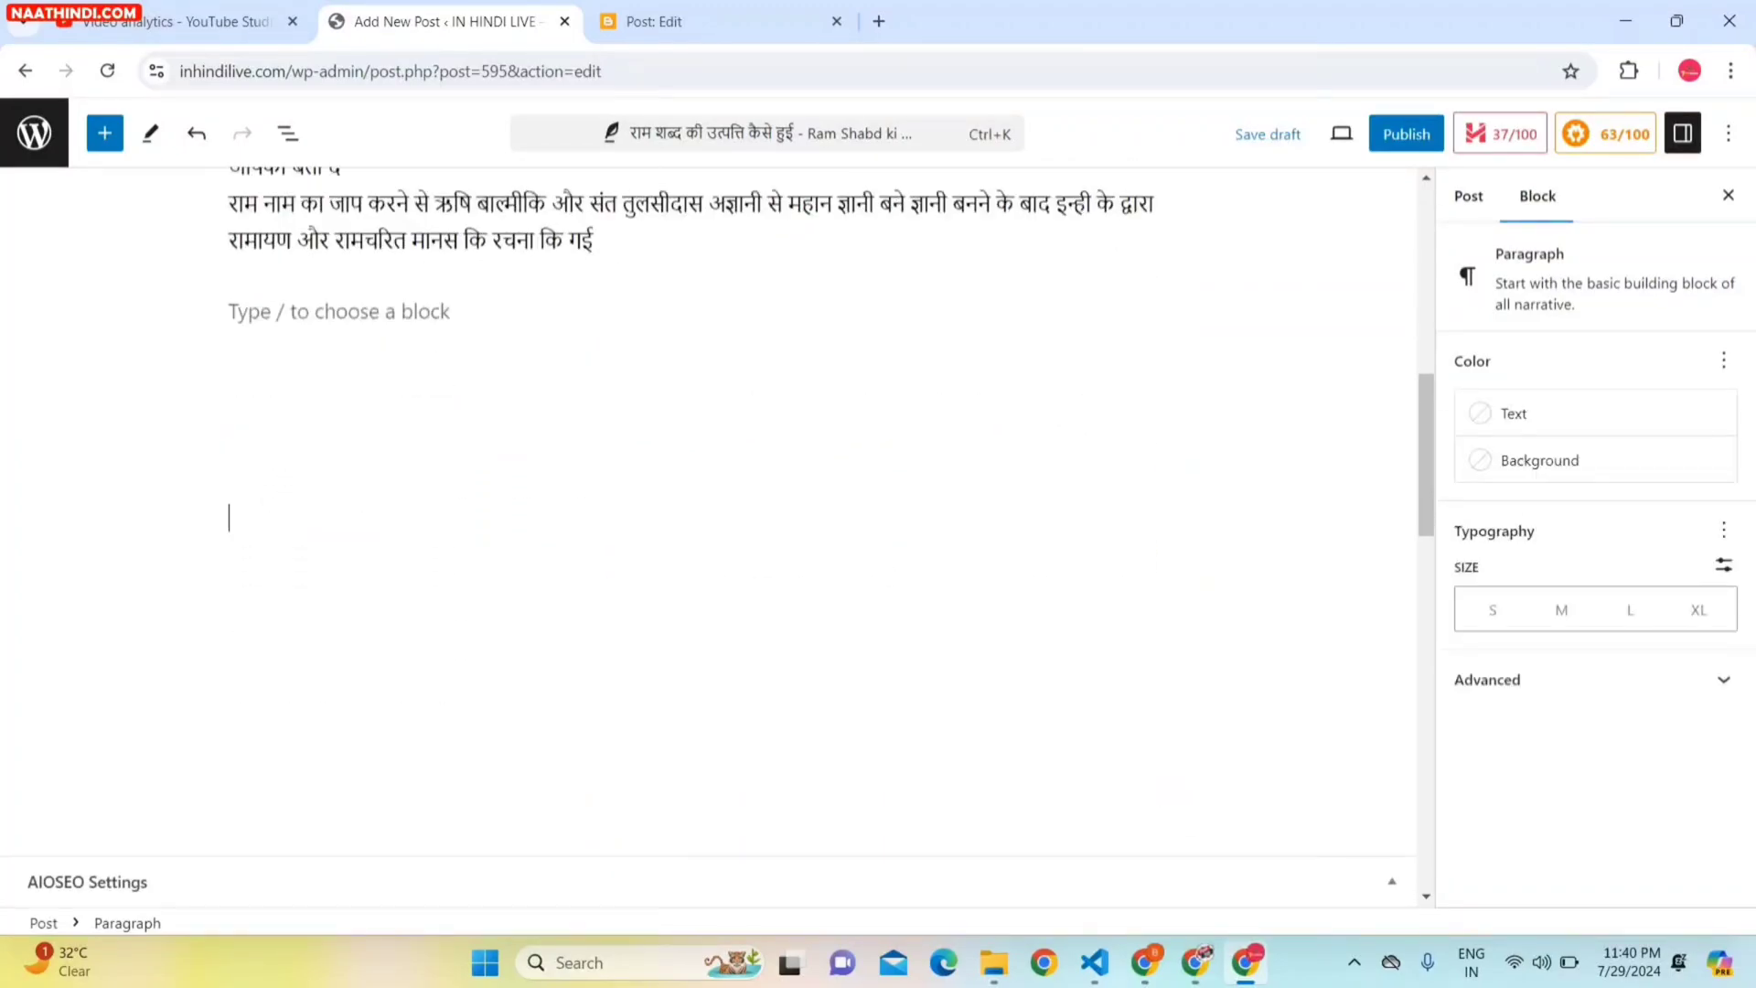
pyautogui.click(745, 23)
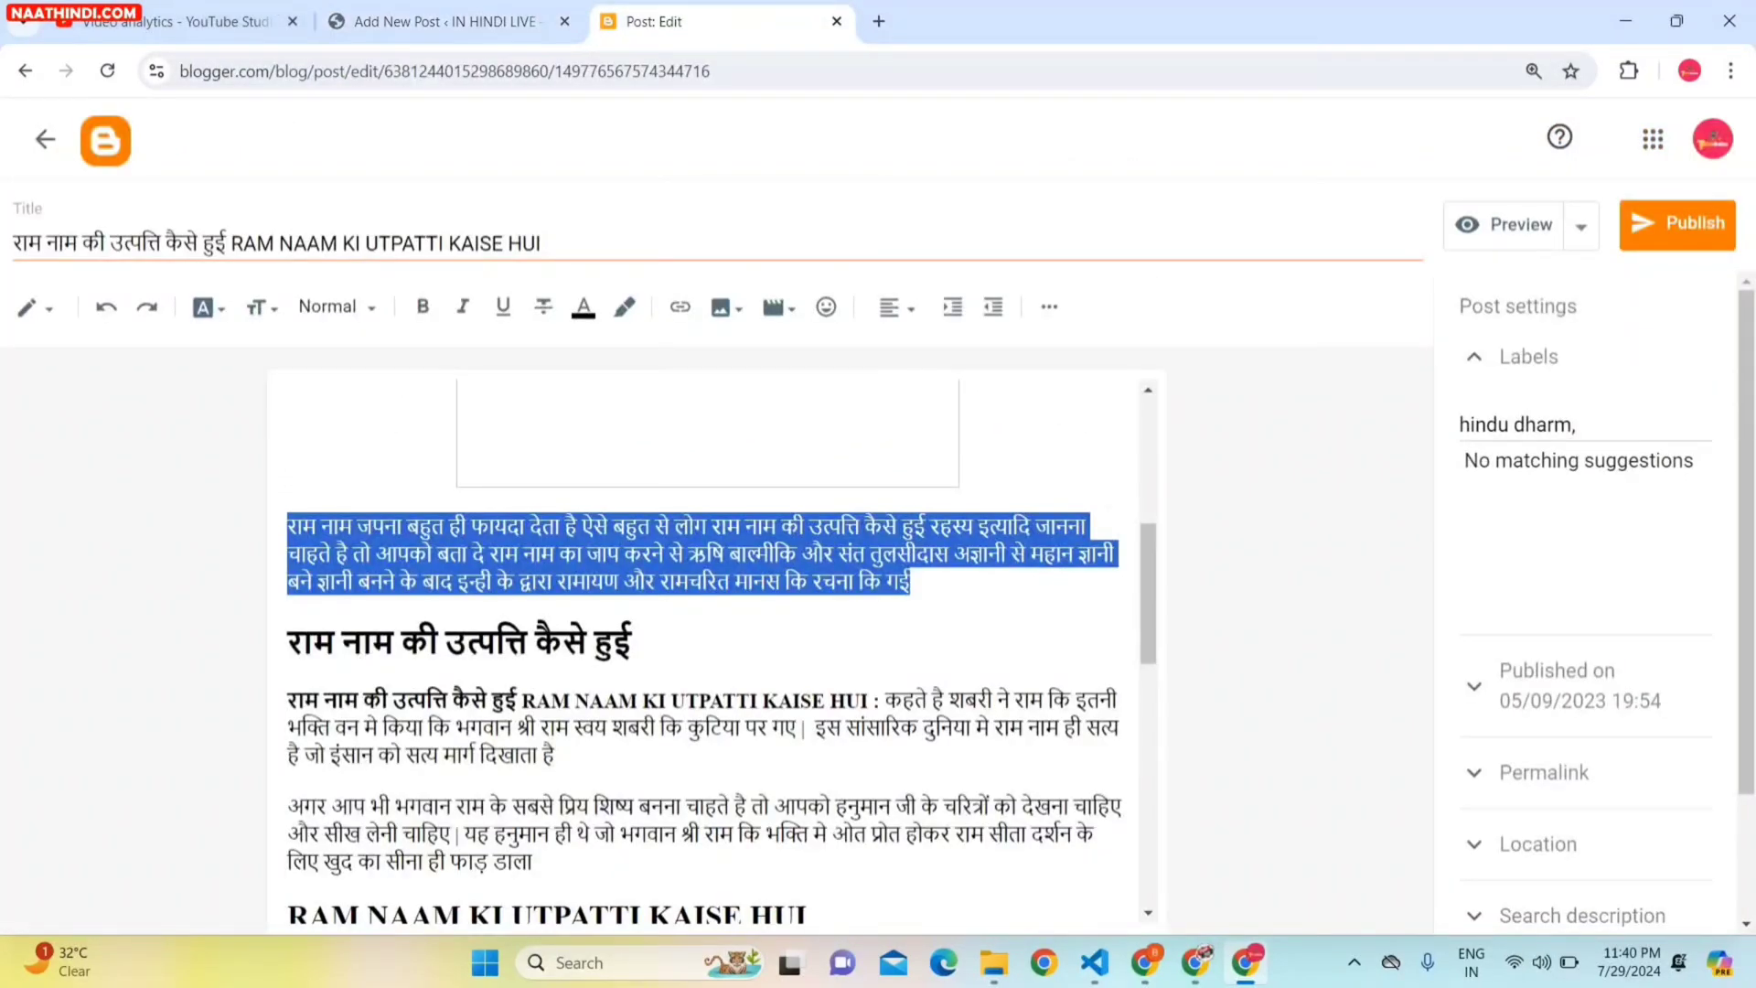
pyautogui.moveTo(1148, 573); pyautogui.dragTo(1149, 583)
pyautogui.click(636, 598)
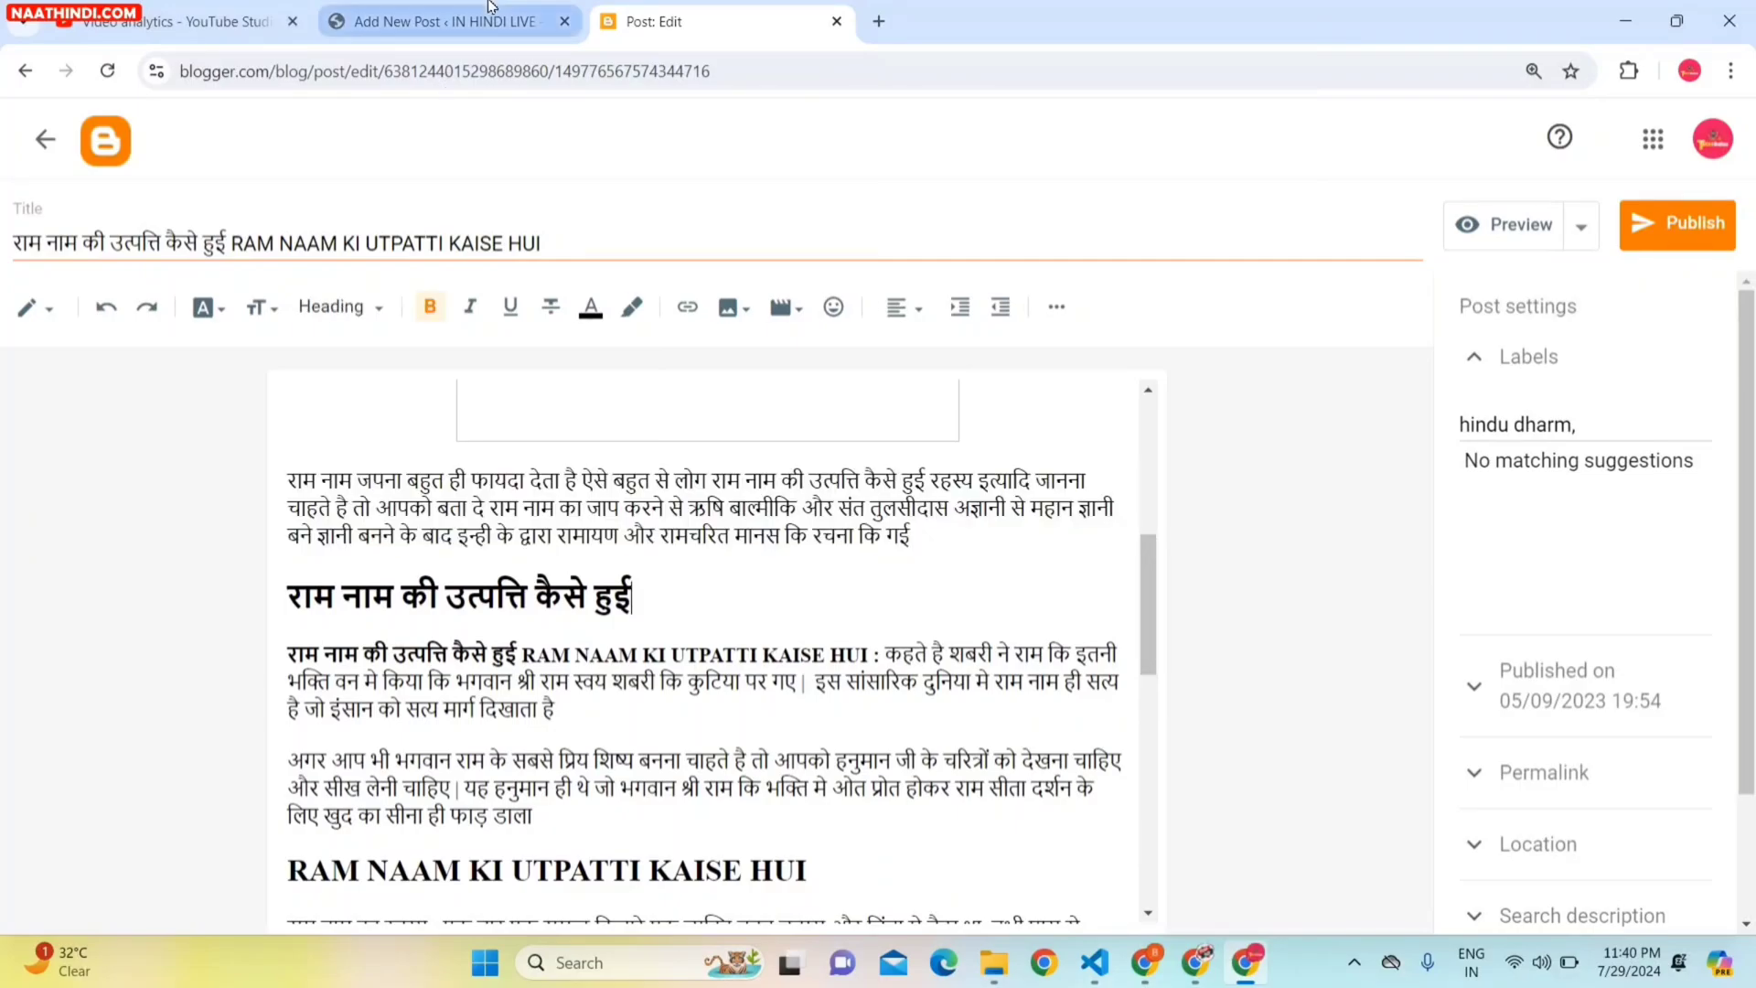
# Insert a Heading block below the blank paragraphs at the end of the WordPress post.
pyautogui.click(489, 9)
pyautogui.press('BackSpace')
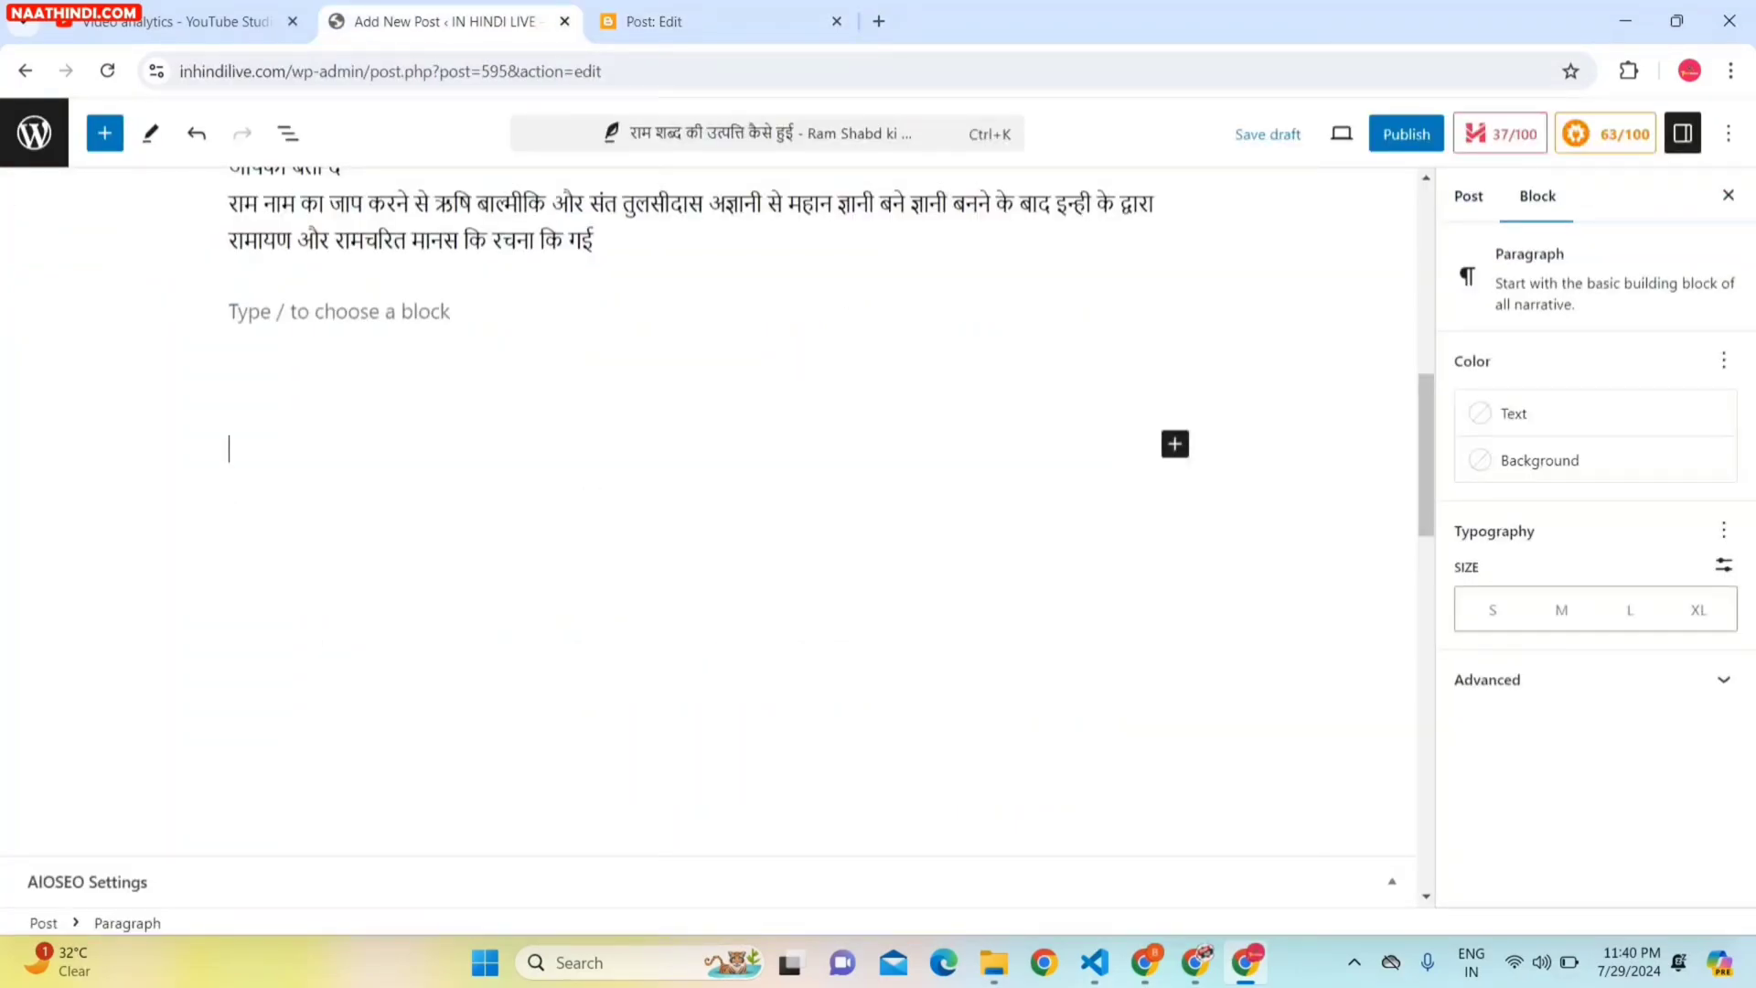
pyautogui.press('Return')
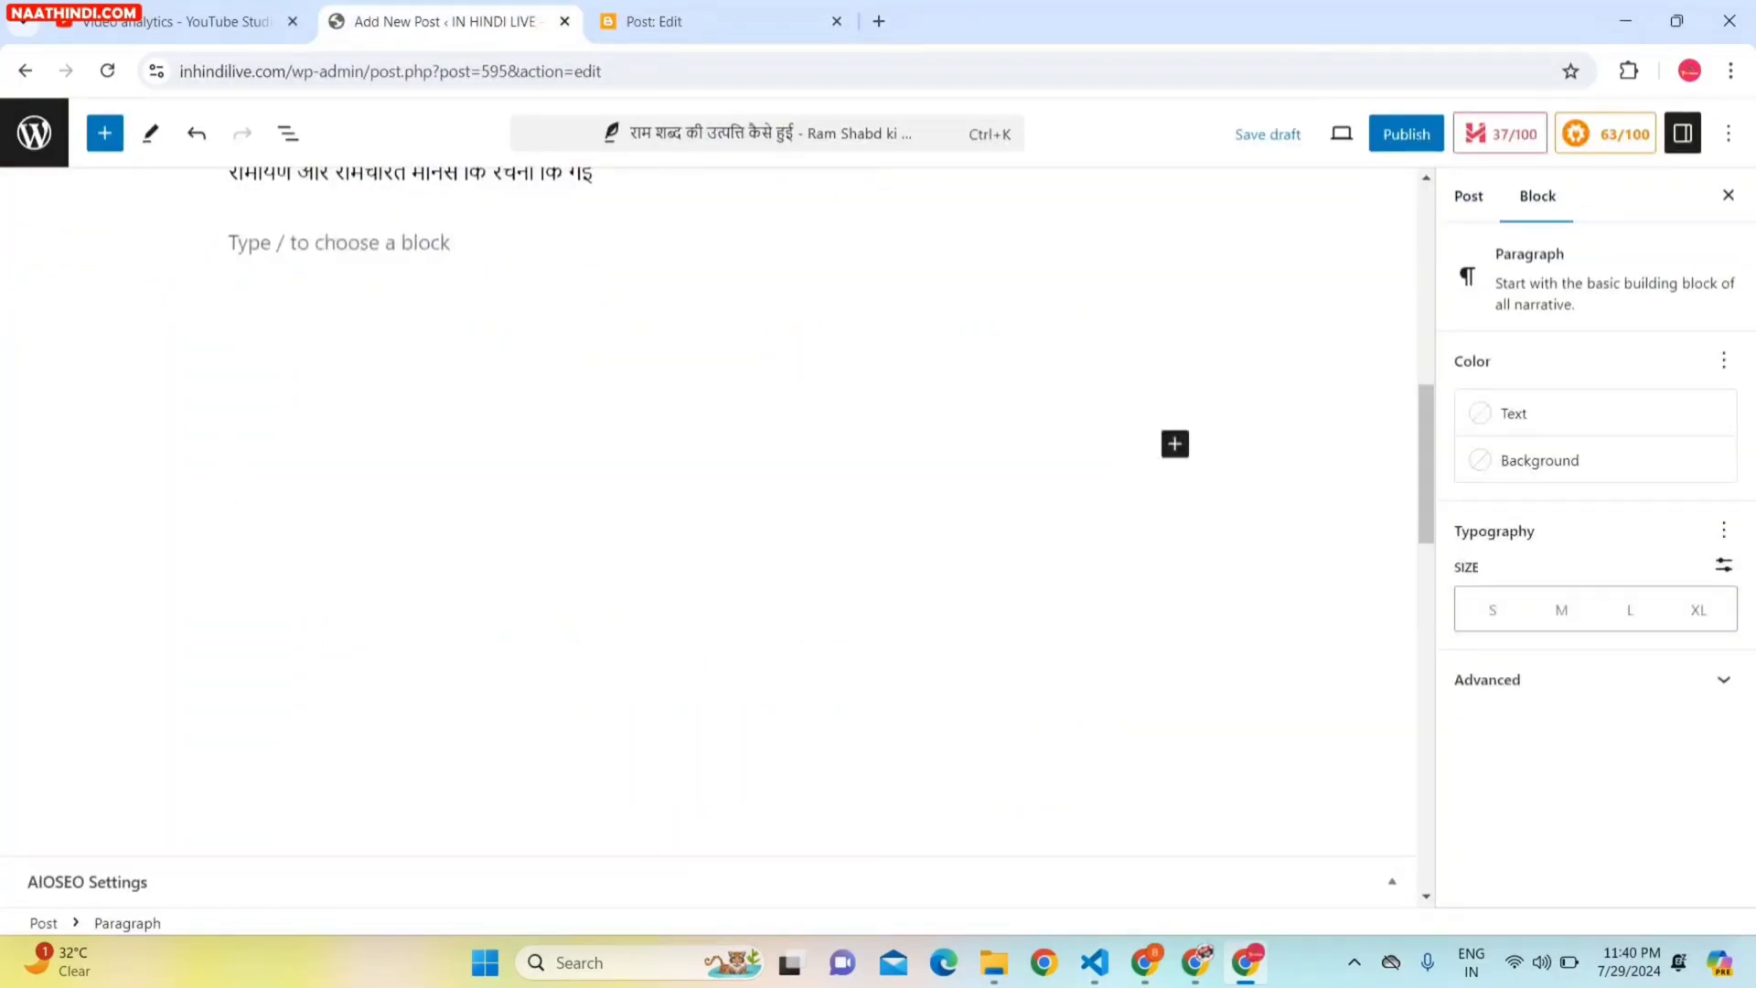
pyautogui.click(1188, 449)
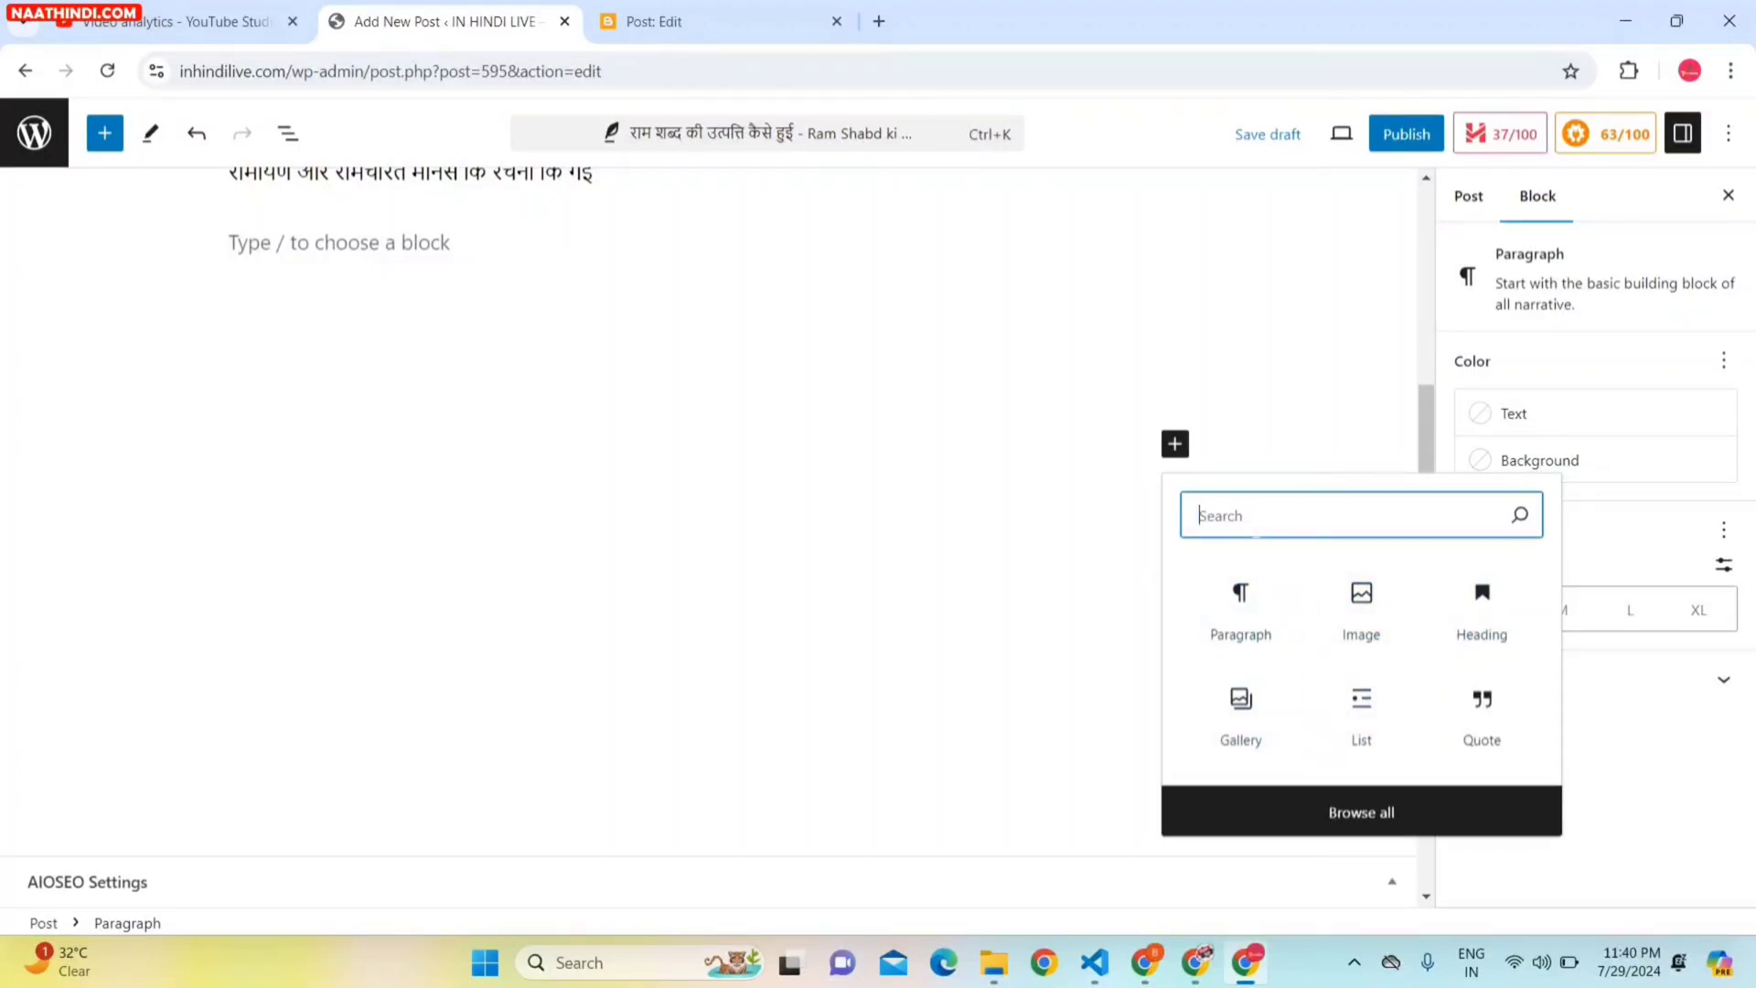
pyautogui.write('HEAD')
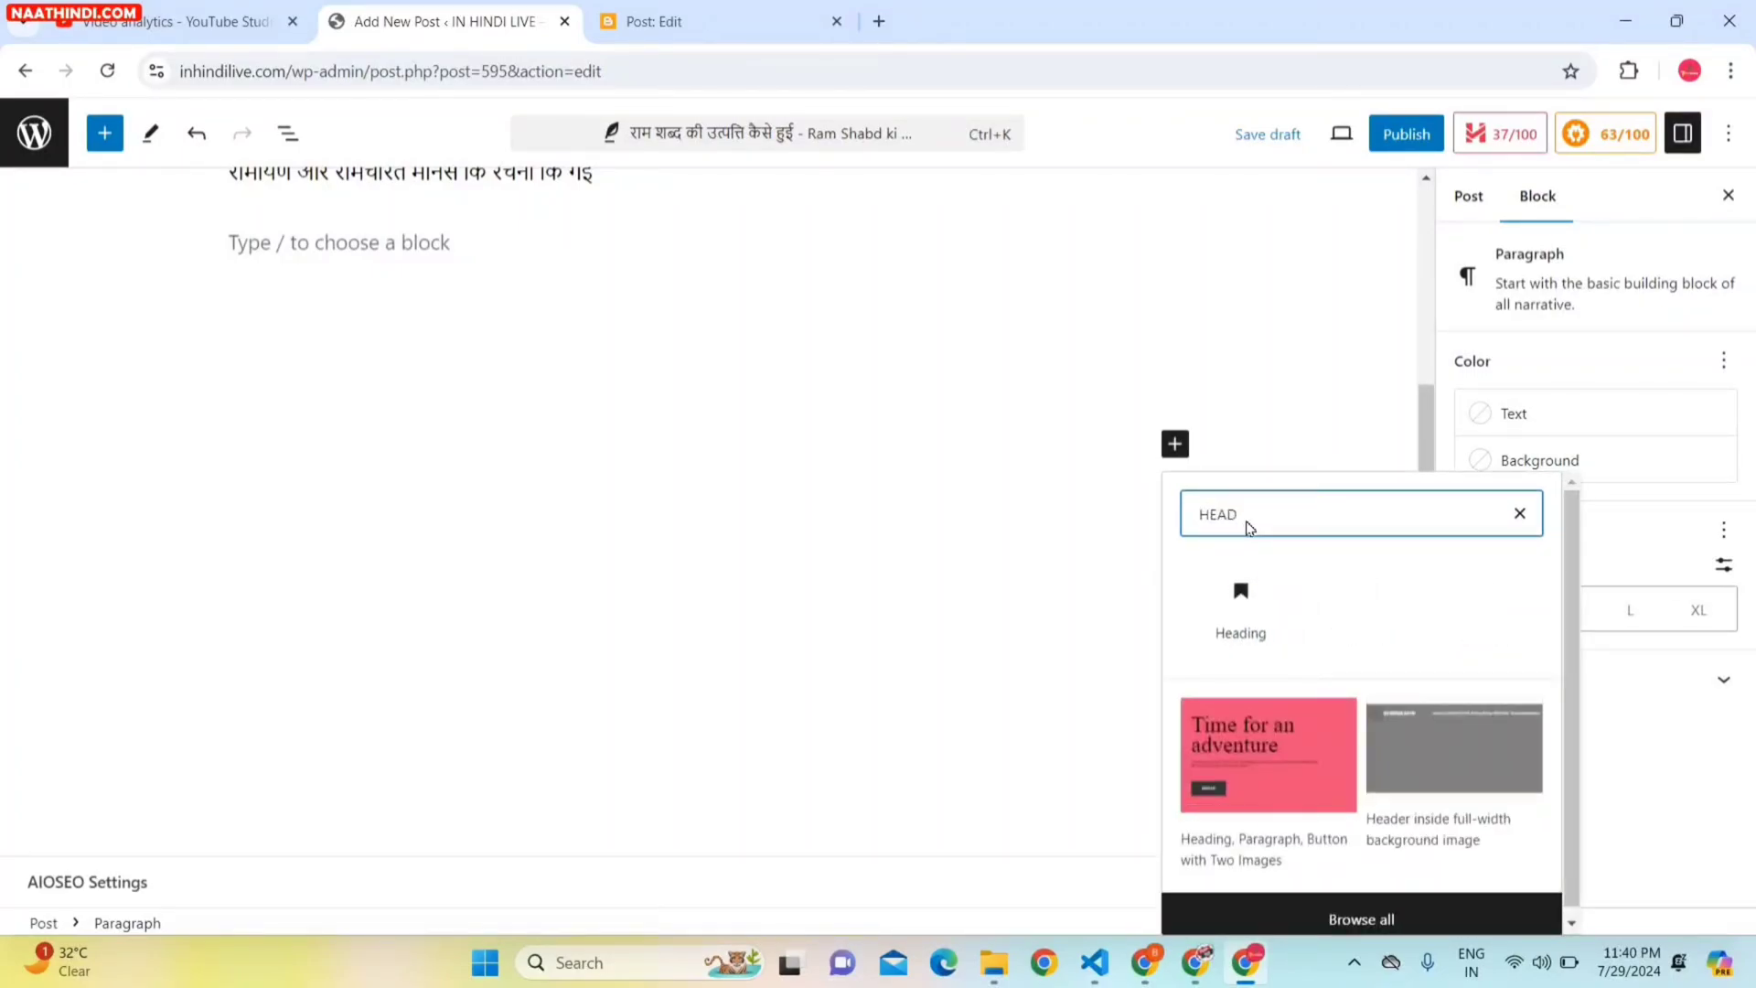
pyautogui.click(1244, 608)
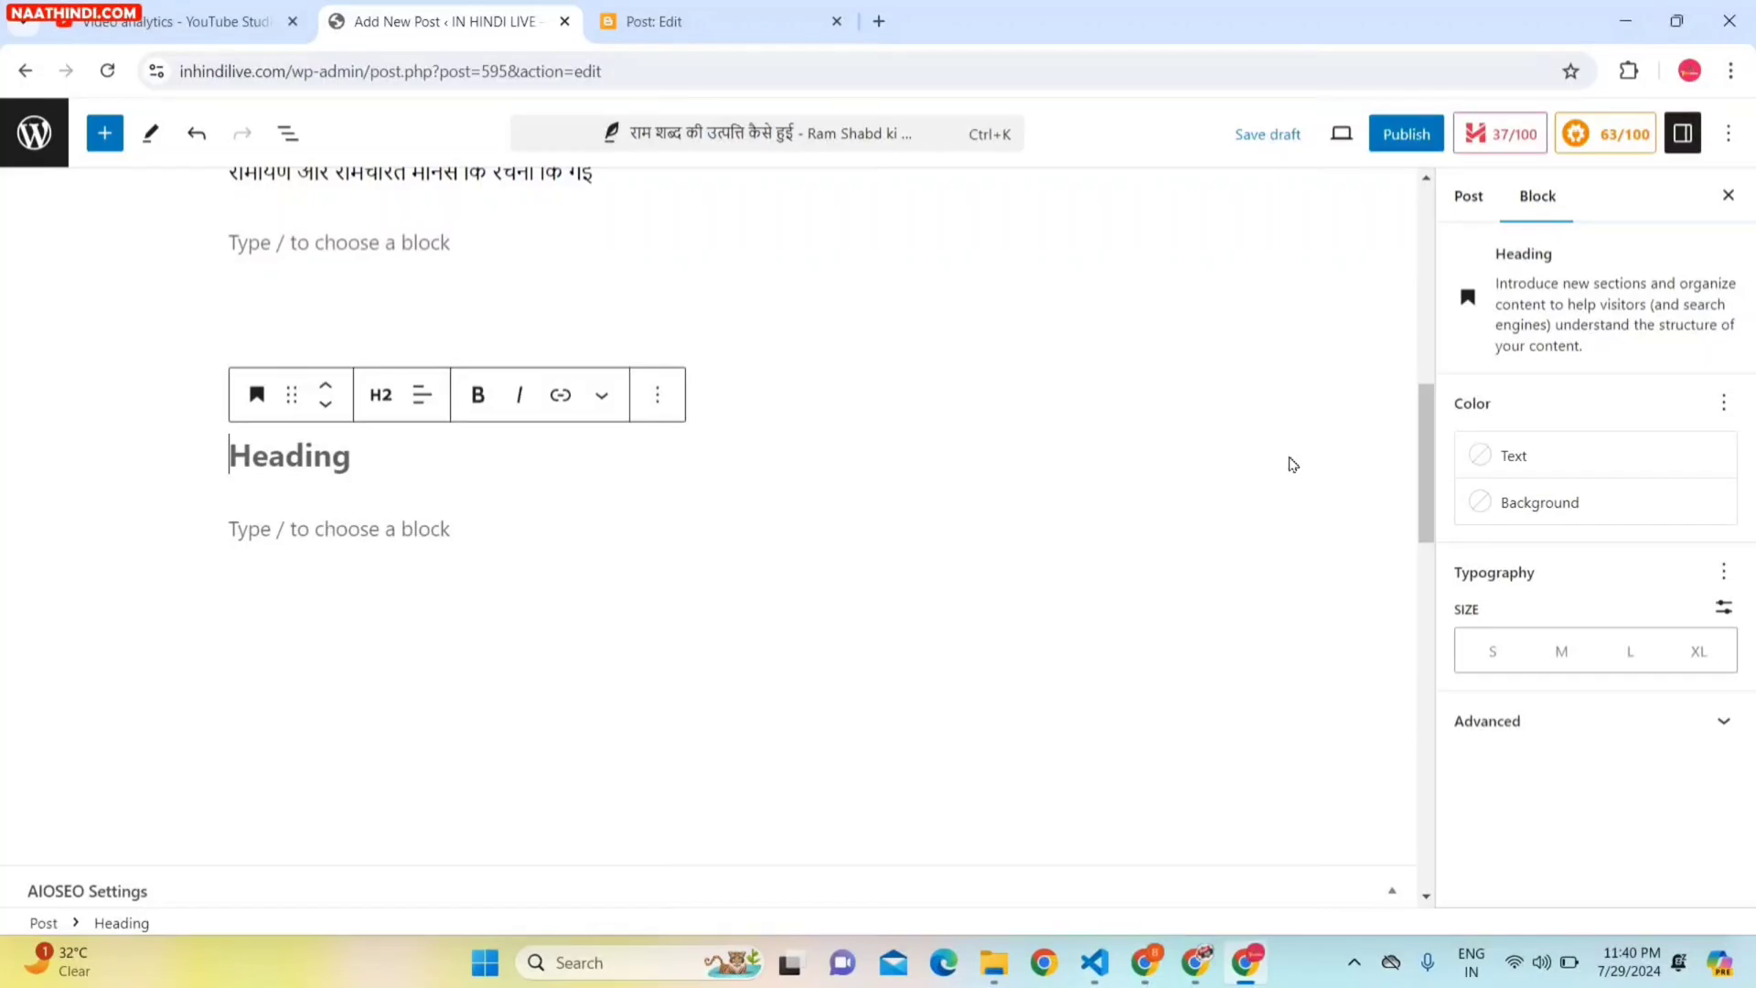
# Copy "राम शब्द की उत्पत्ति कैसे हुई" from the post title and paste it into the empty H2 heading.
pyautogui.moveTo(1424, 455); pyautogui.dragTo(1413, 251)
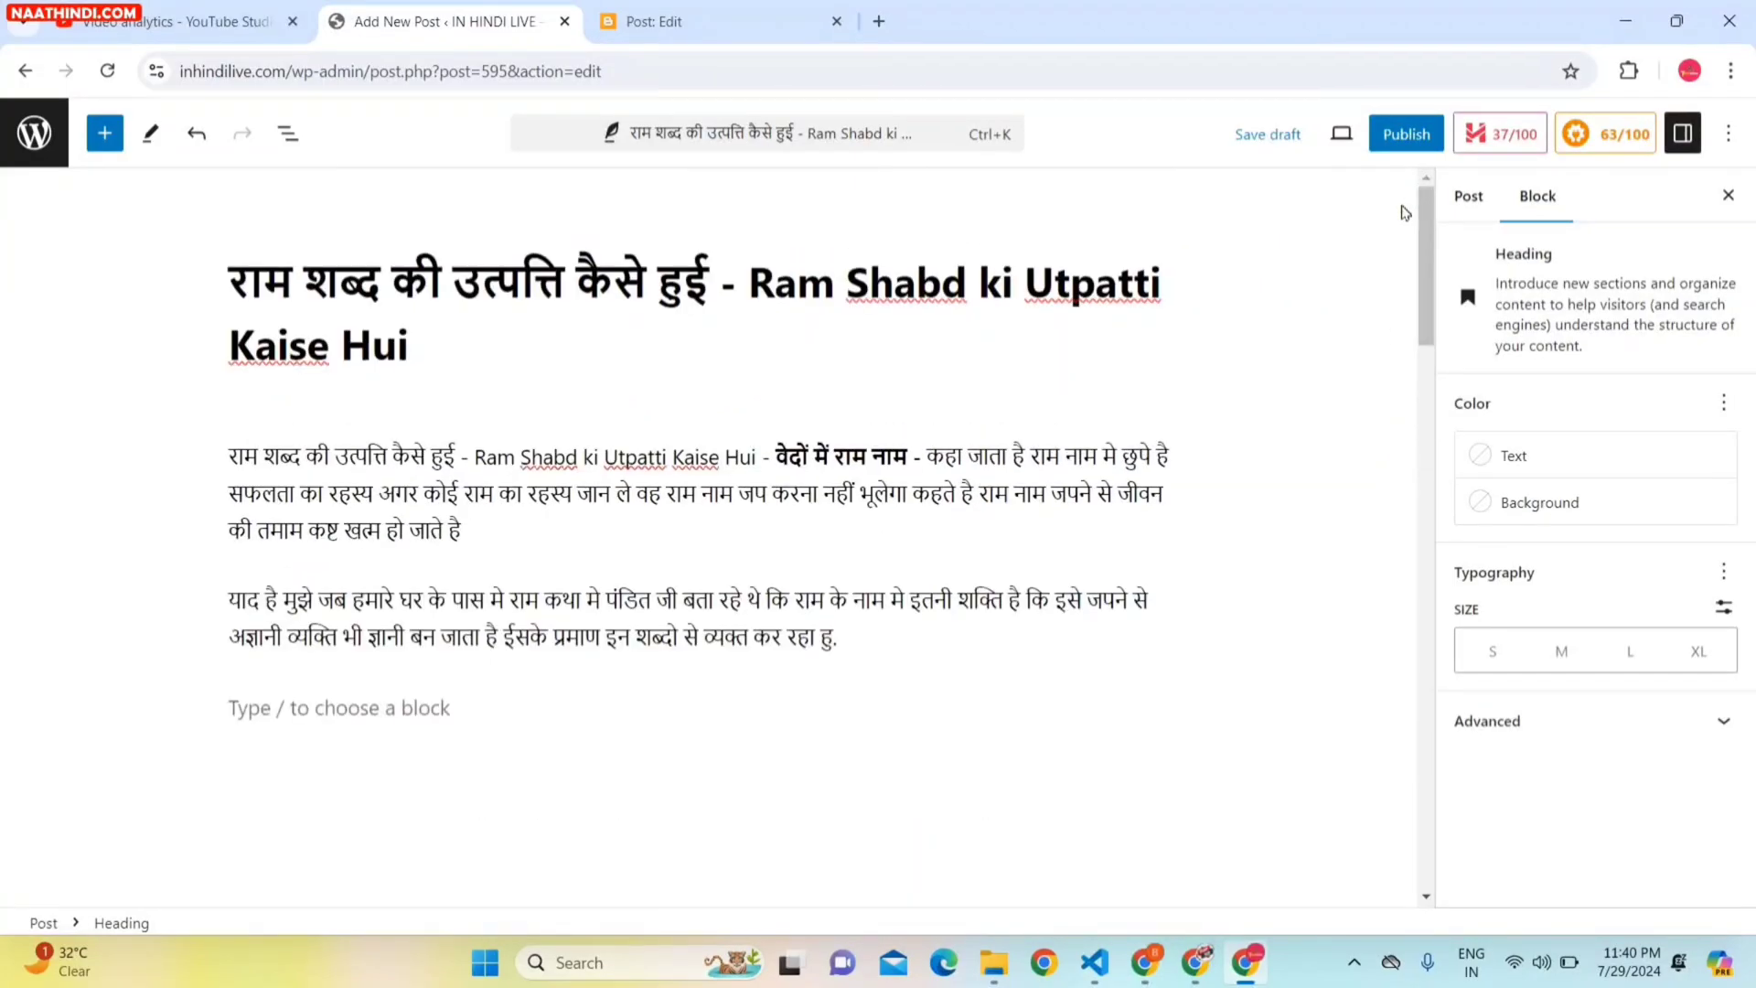
pyautogui.click(710, 282)
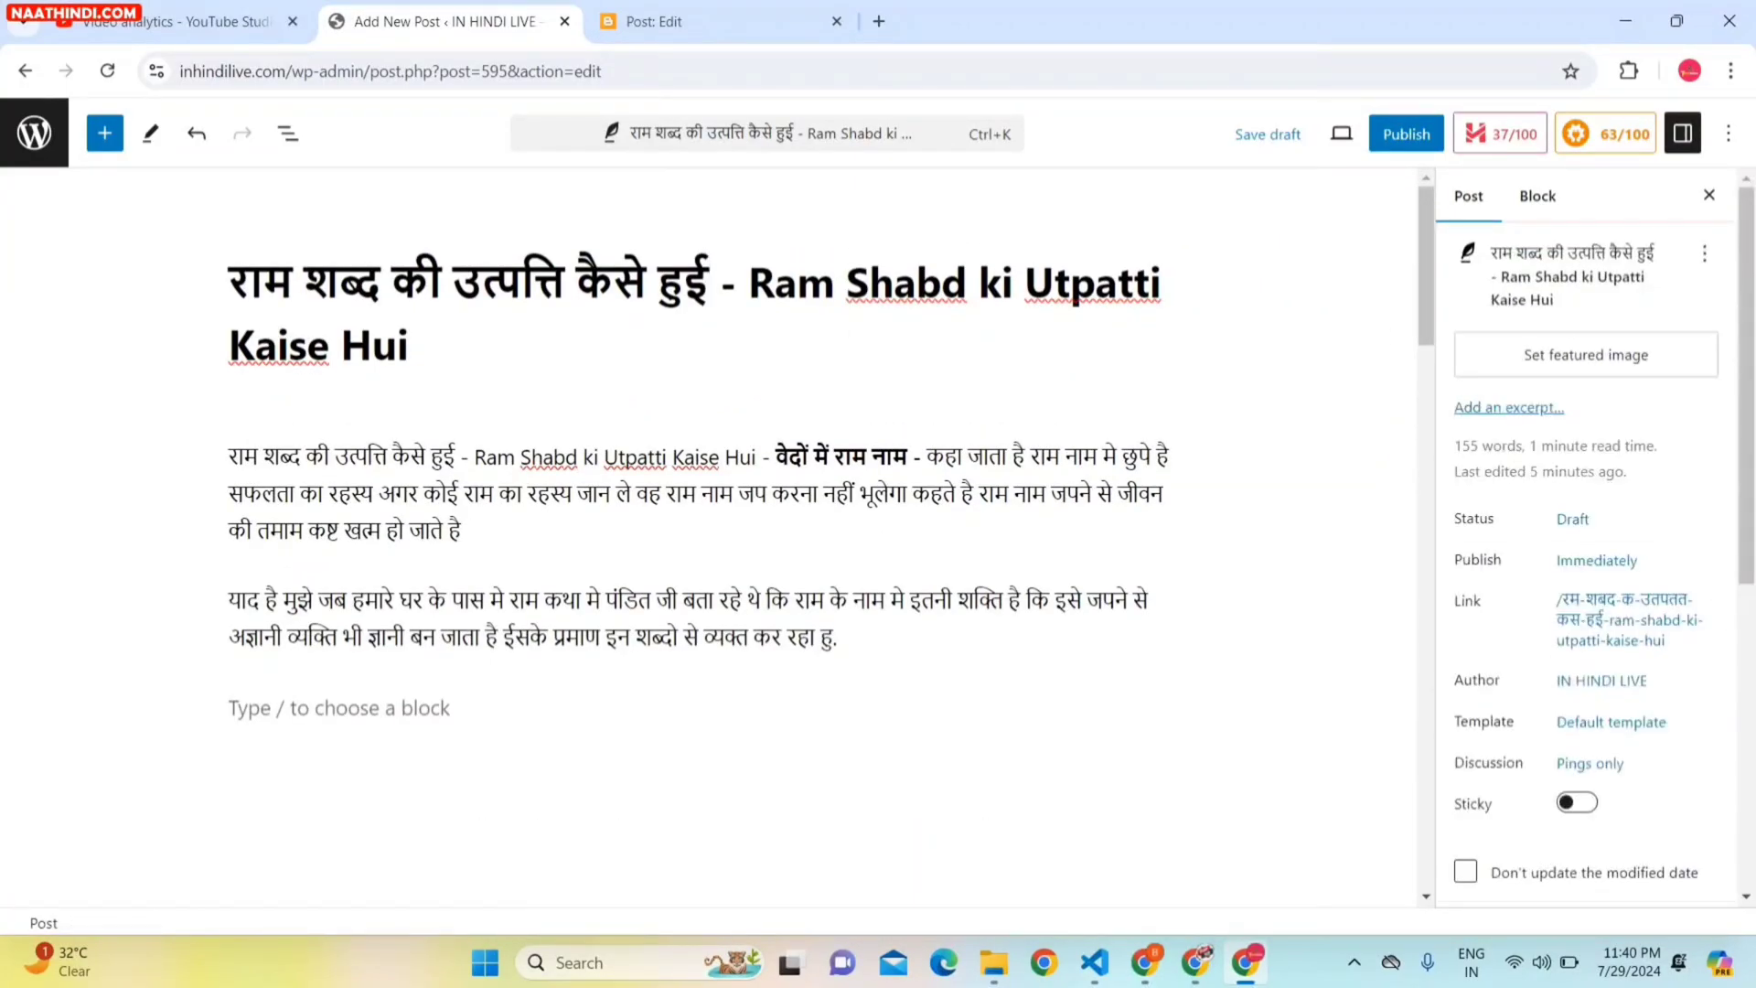
pyautogui.moveTo(710, 283); pyautogui.dragTo(229, 282)
pyautogui.hotkey('ctrl', 'c')
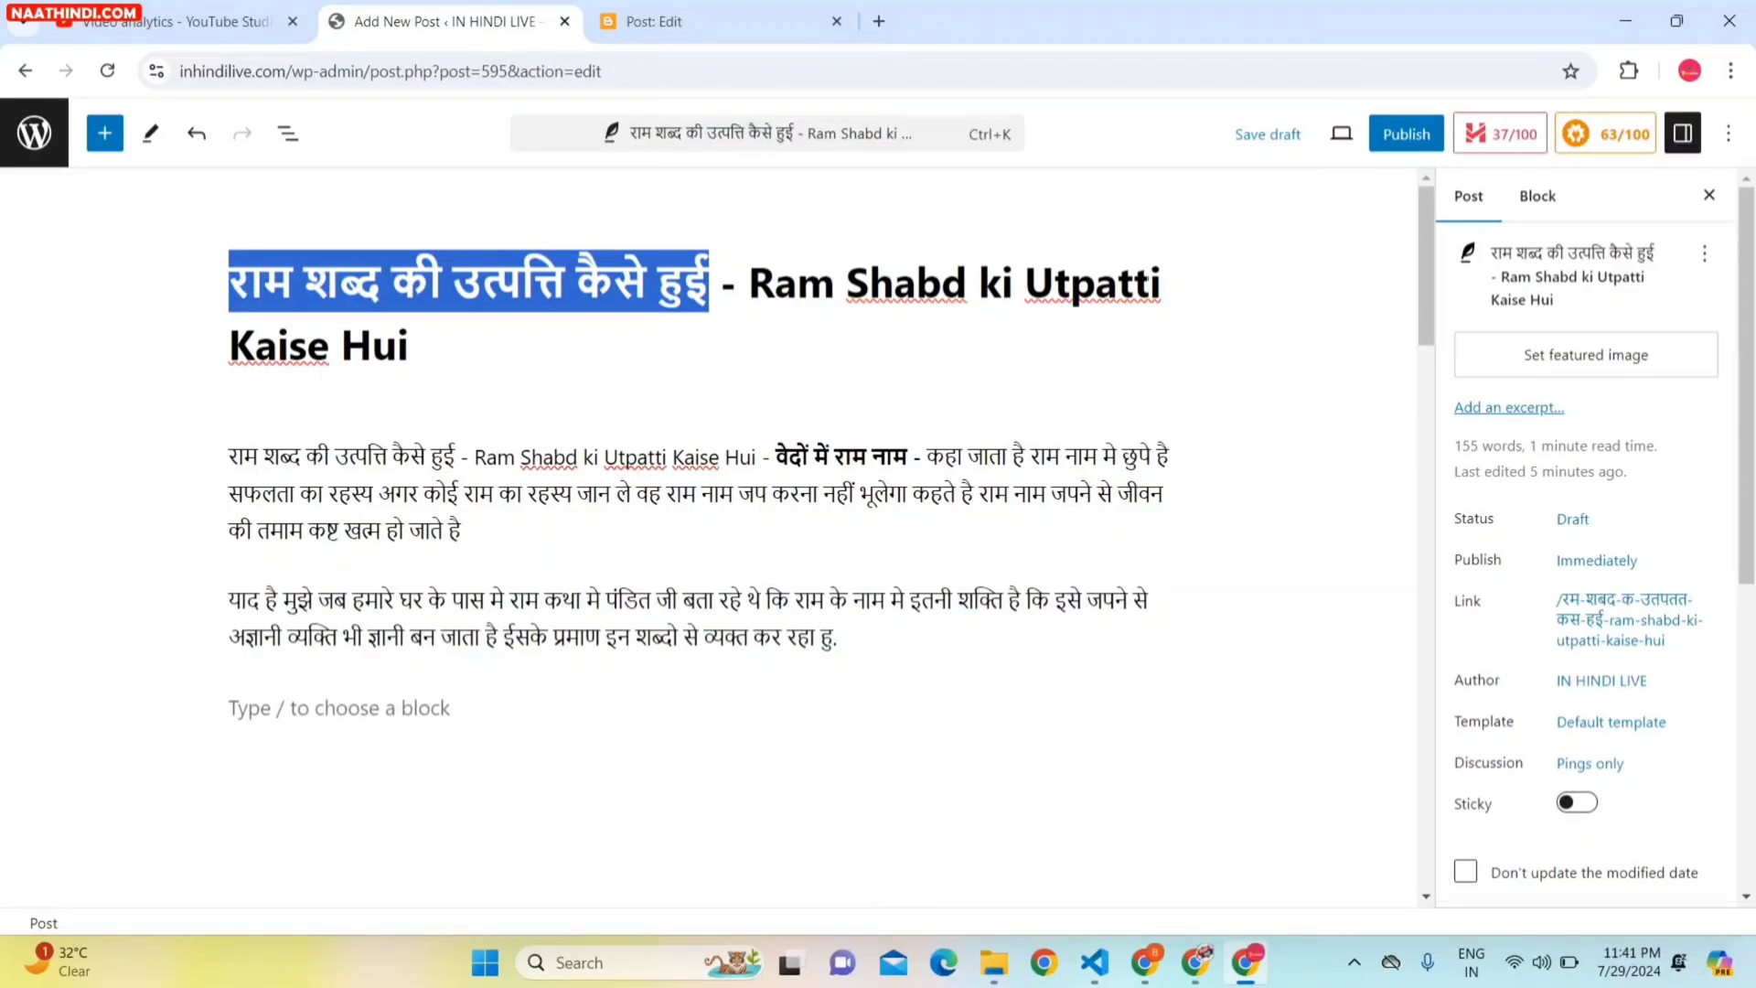
pyautogui.moveTo(1421, 278); pyautogui.dragTo(1281, 509)
pyautogui.click(289, 532)
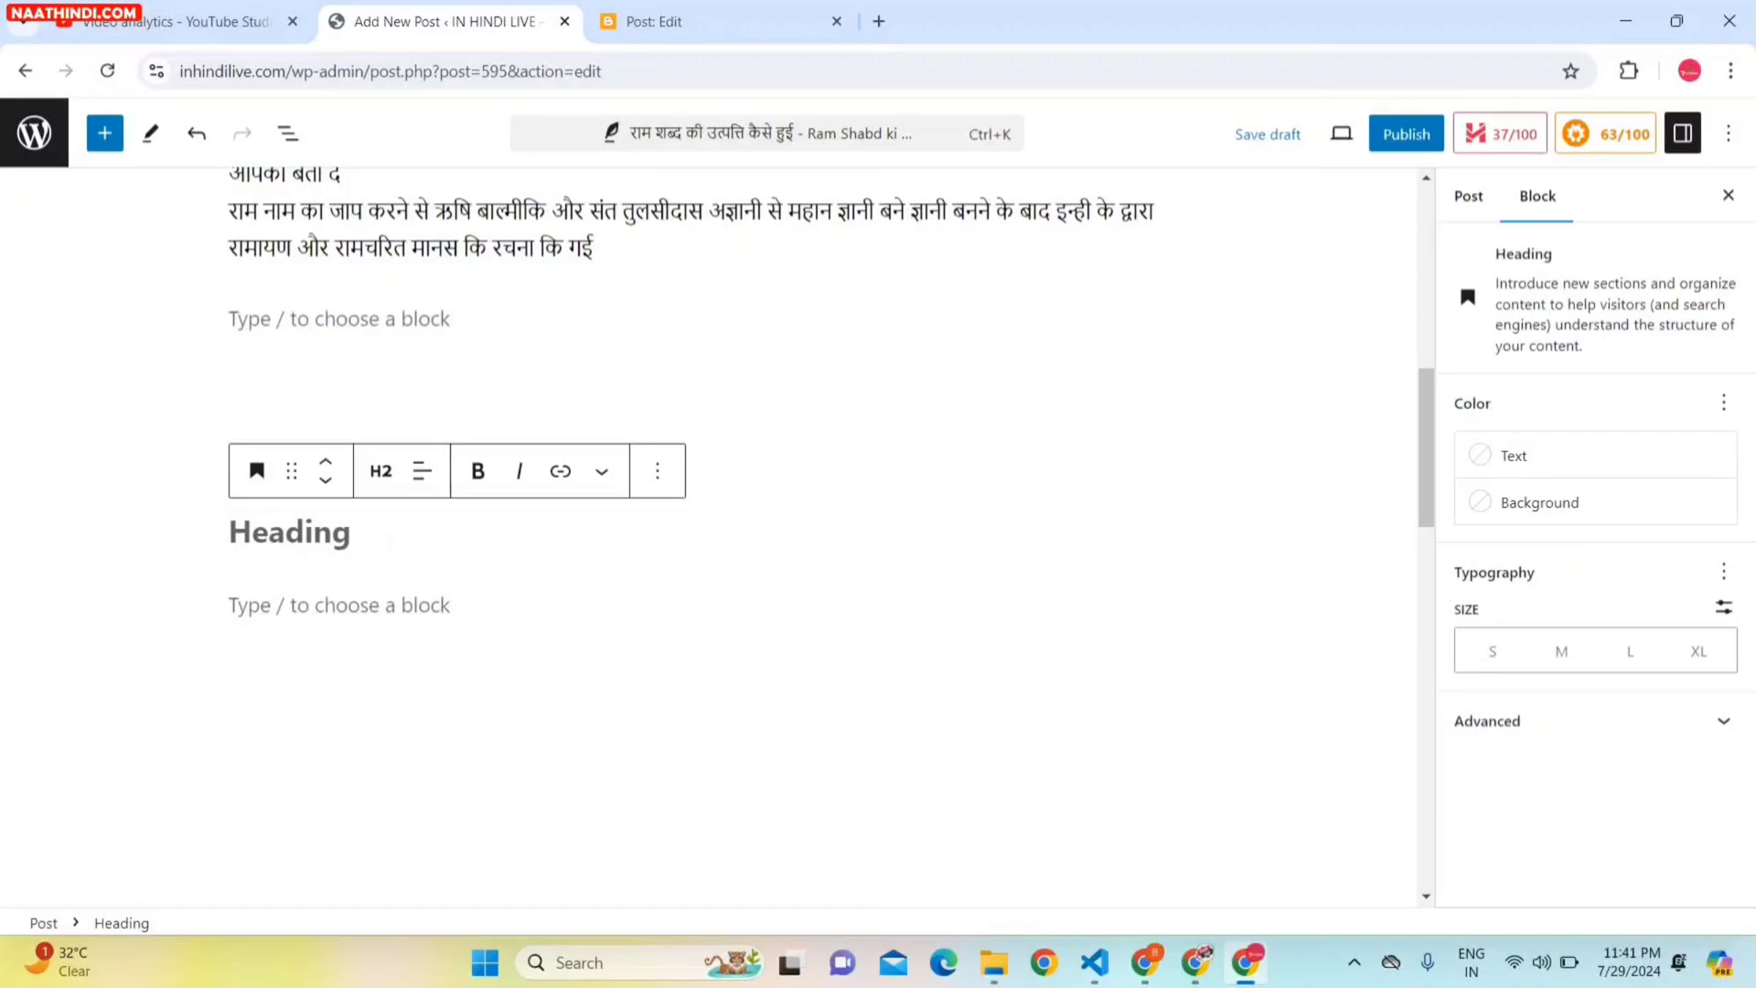
pyautogui.hotkey('ctrl', 'v')
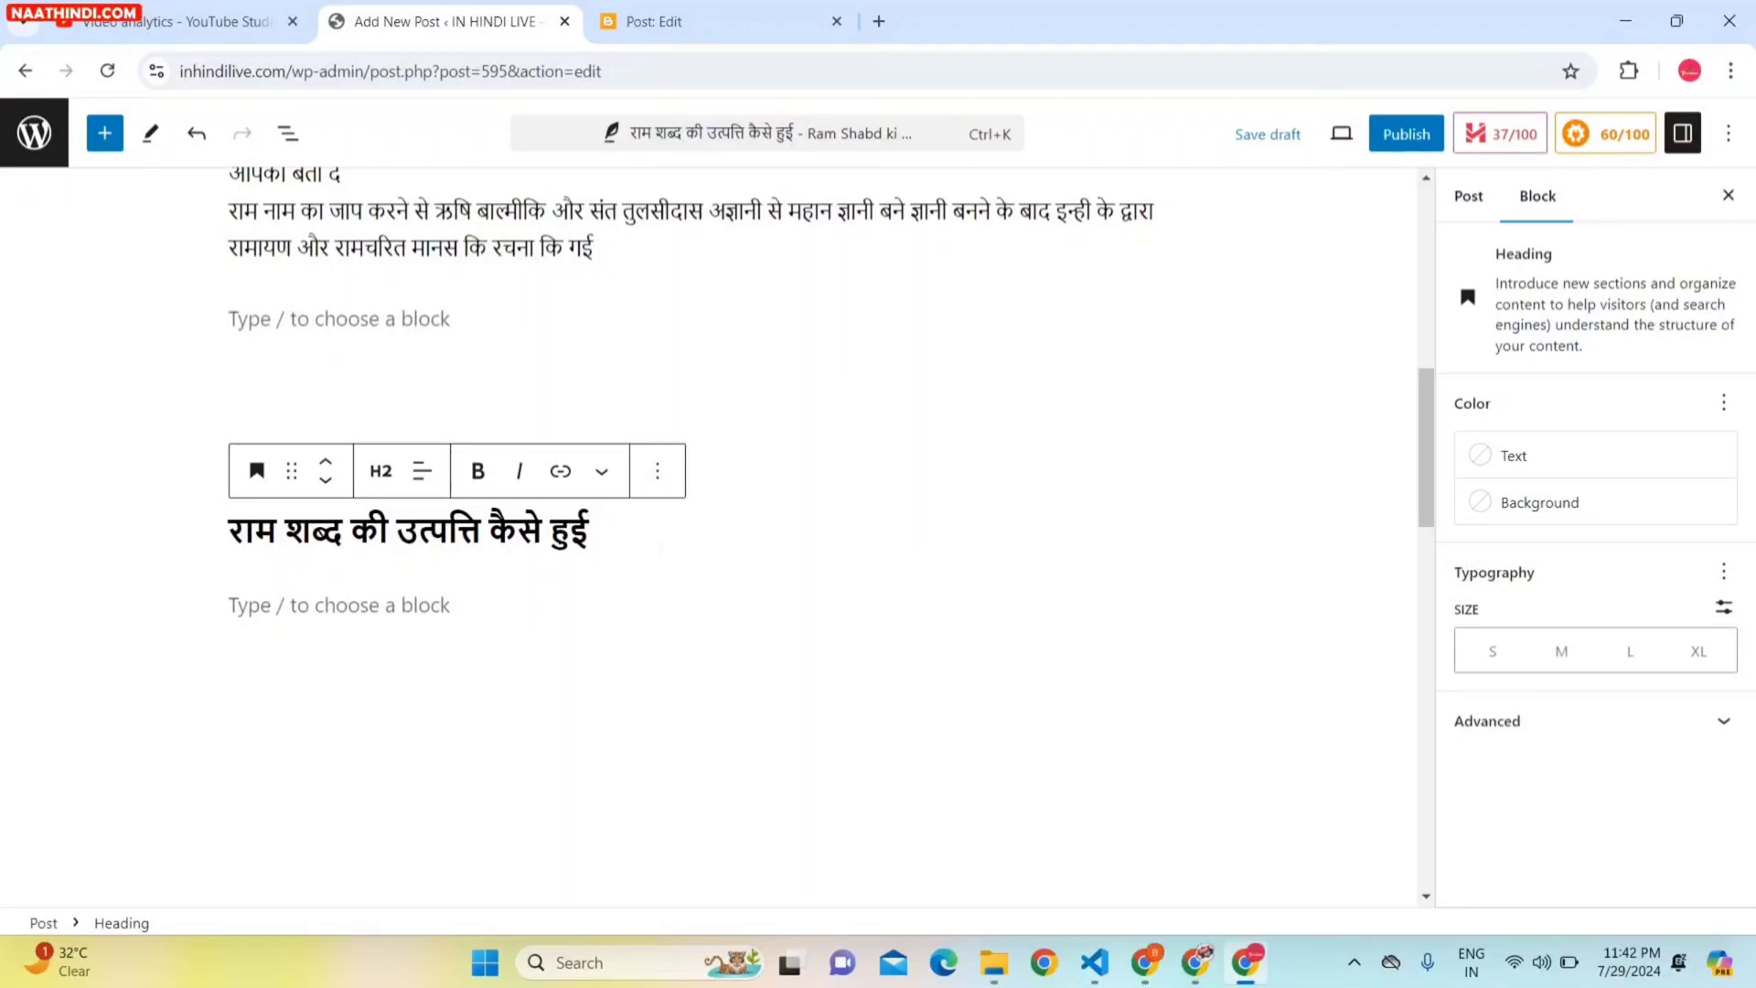
pyautogui.click(277, 530)
pyautogui.click(589, 530)
# Copy the two paragraphs under the Blogger heading "राम नाम की उत्पत्ति कैसे हुई" and paste them below the new WordPress heading.
pyautogui.press('Down')
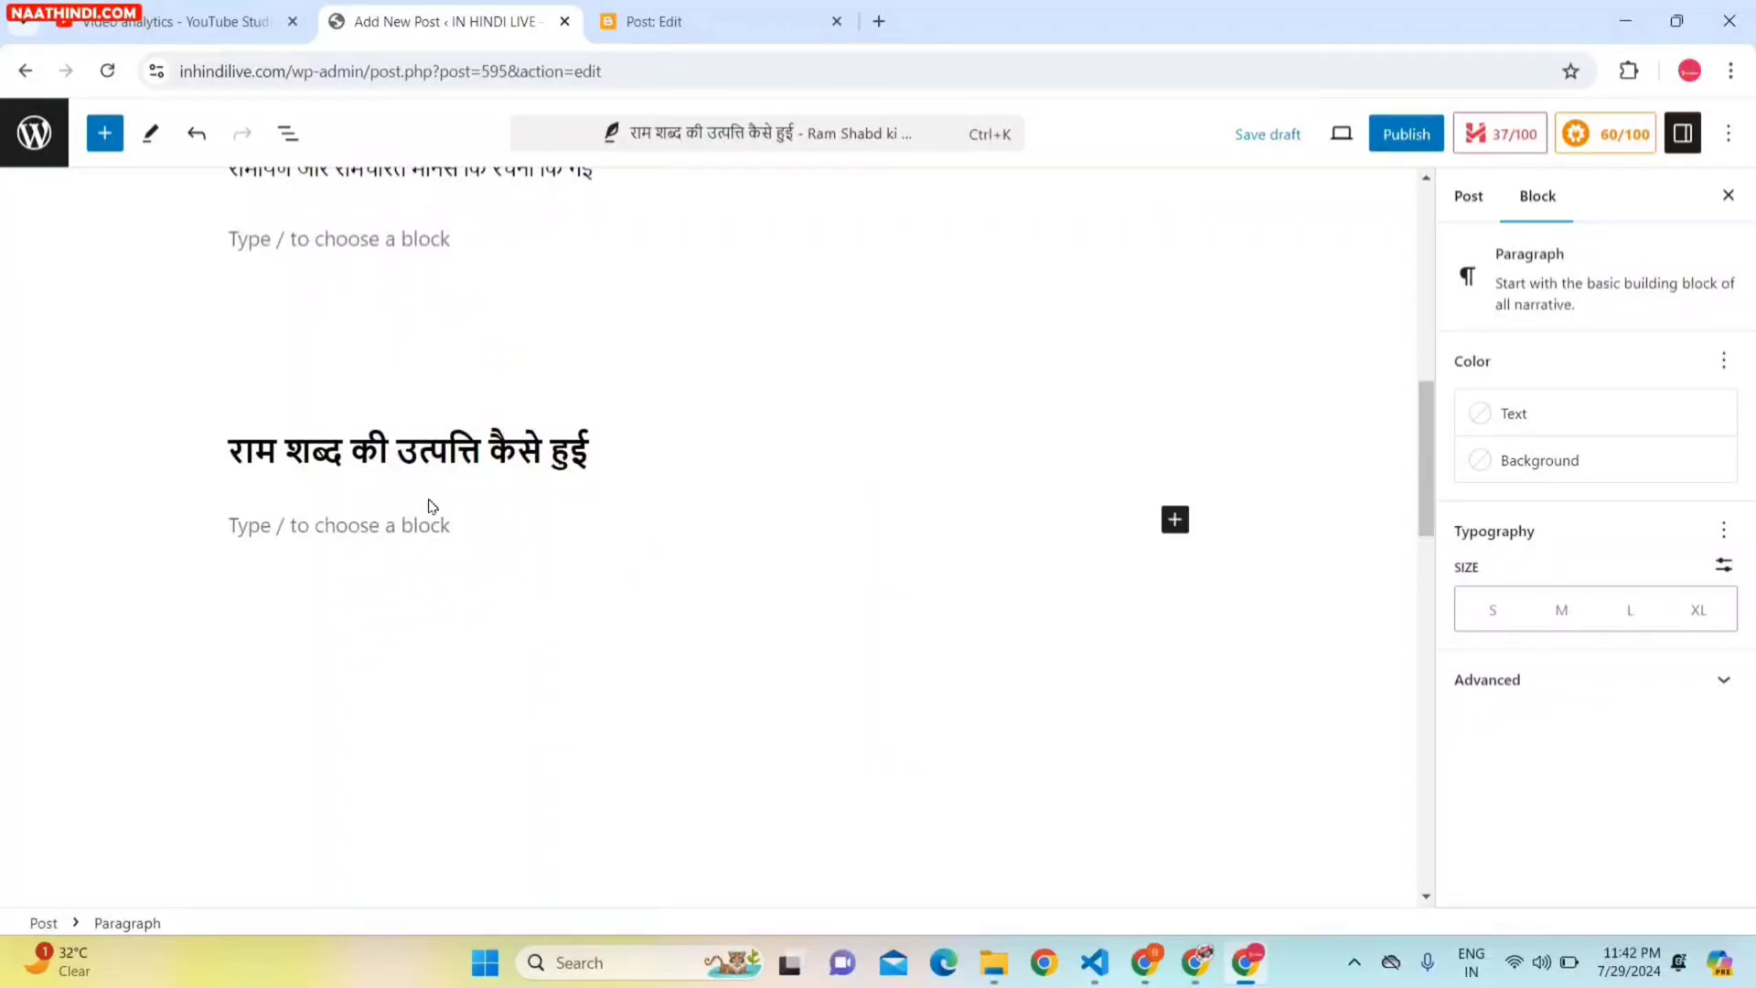
pyautogui.click(666, 10)
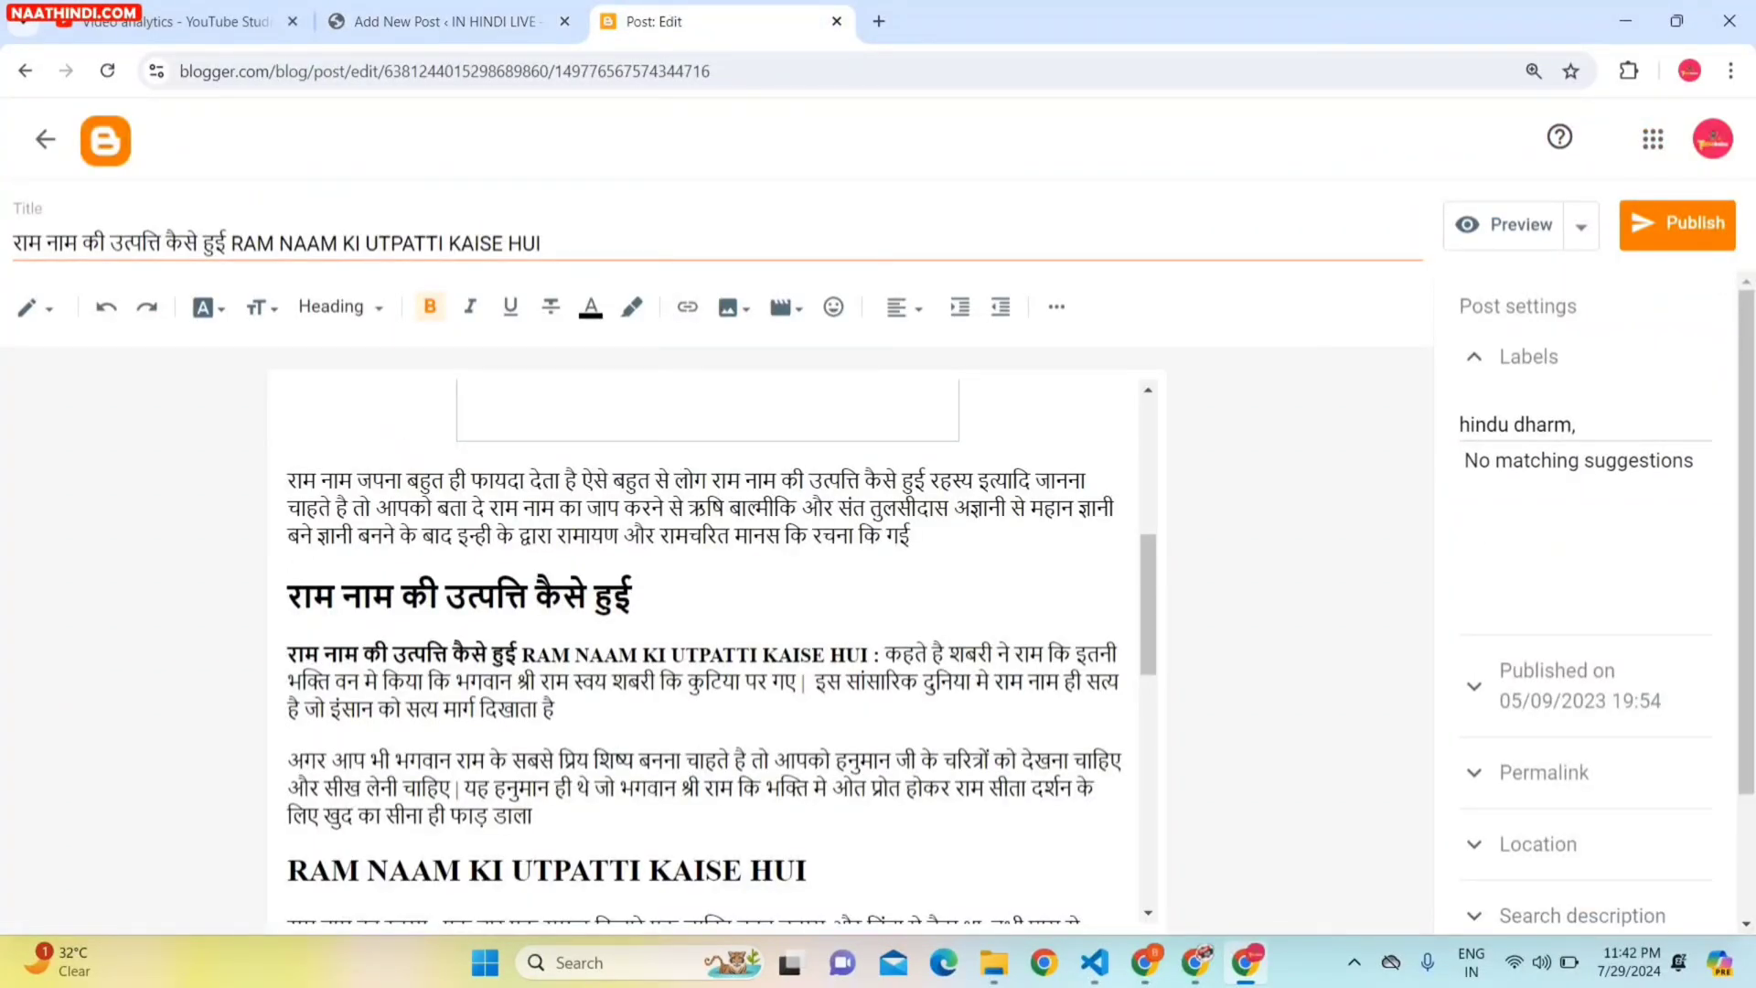
pyautogui.moveTo(532, 816); pyautogui.dragTo(288, 651)
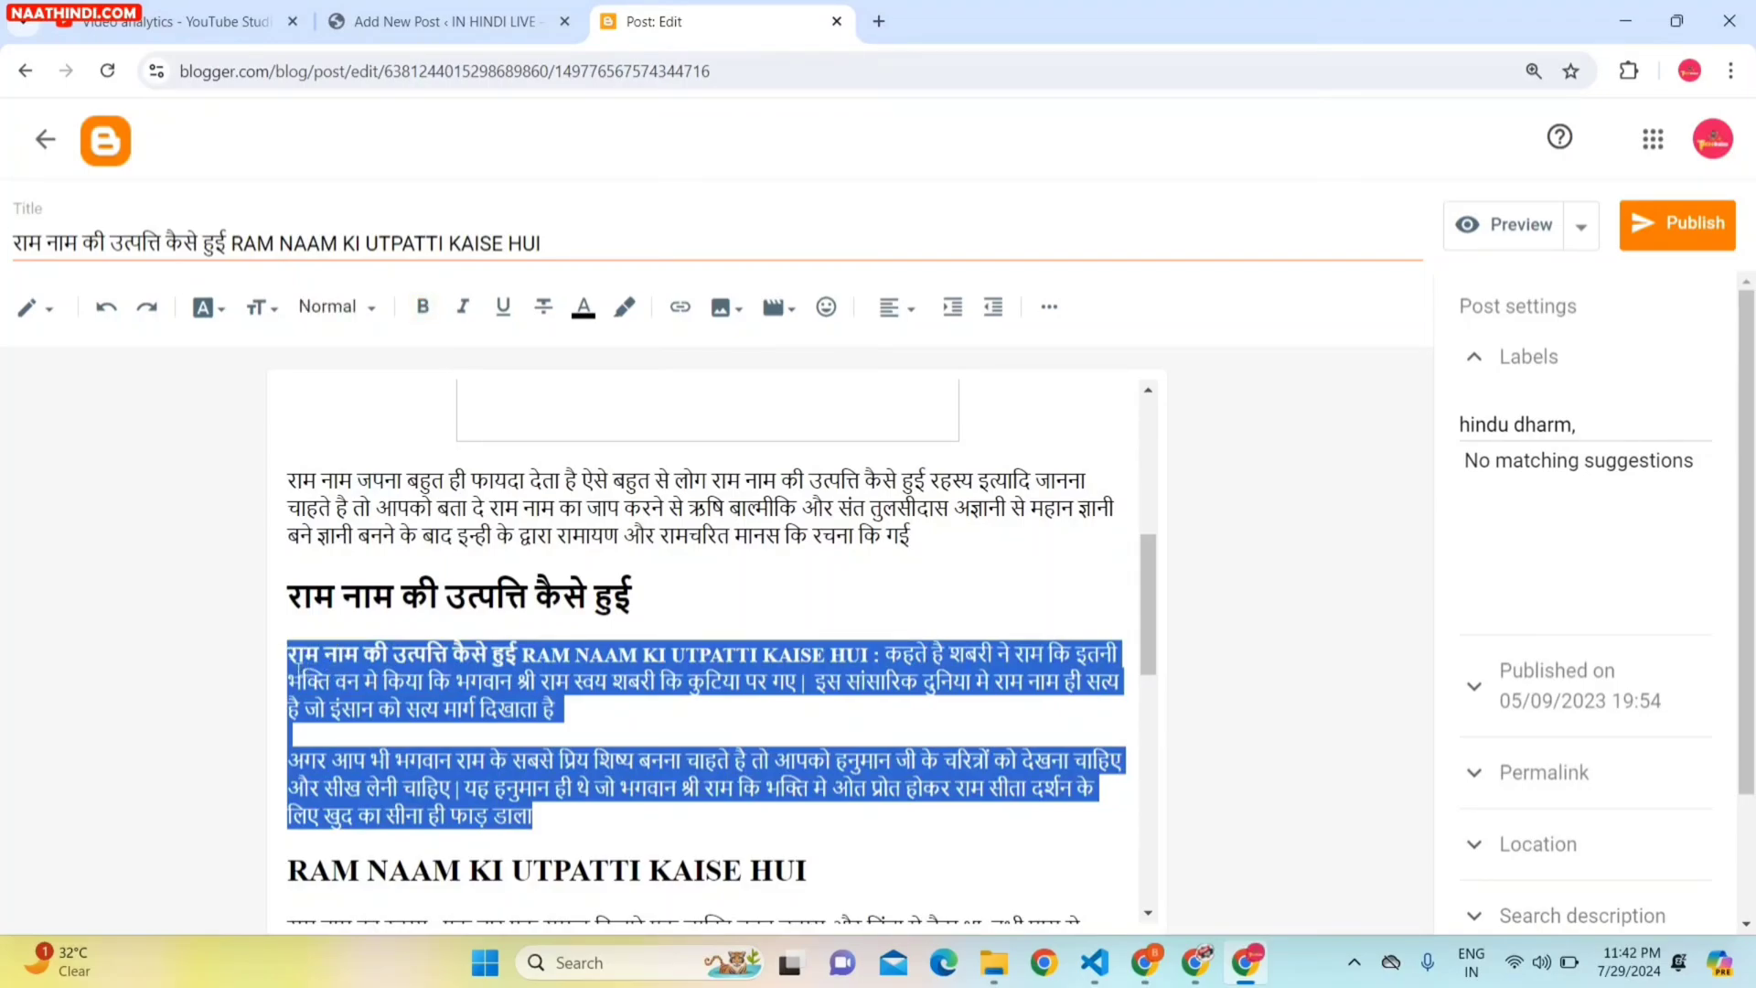
pyautogui.click(470, 13)
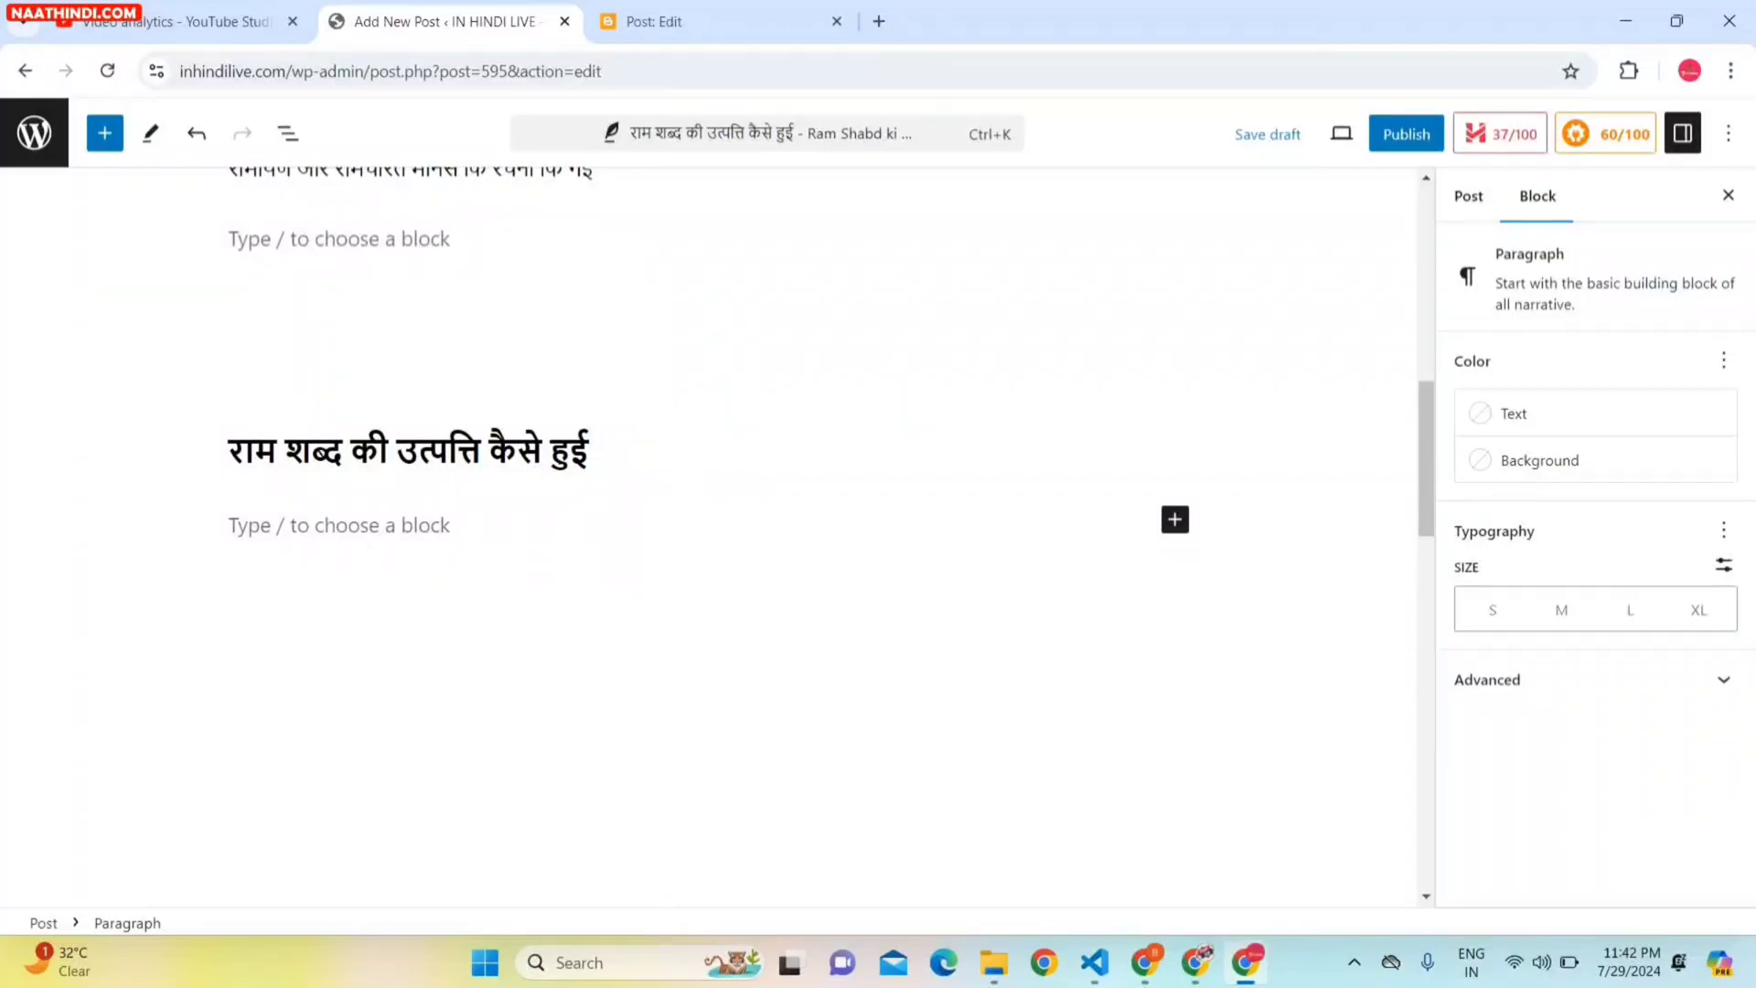
pyautogui.hotkey('ctrl', 'v')
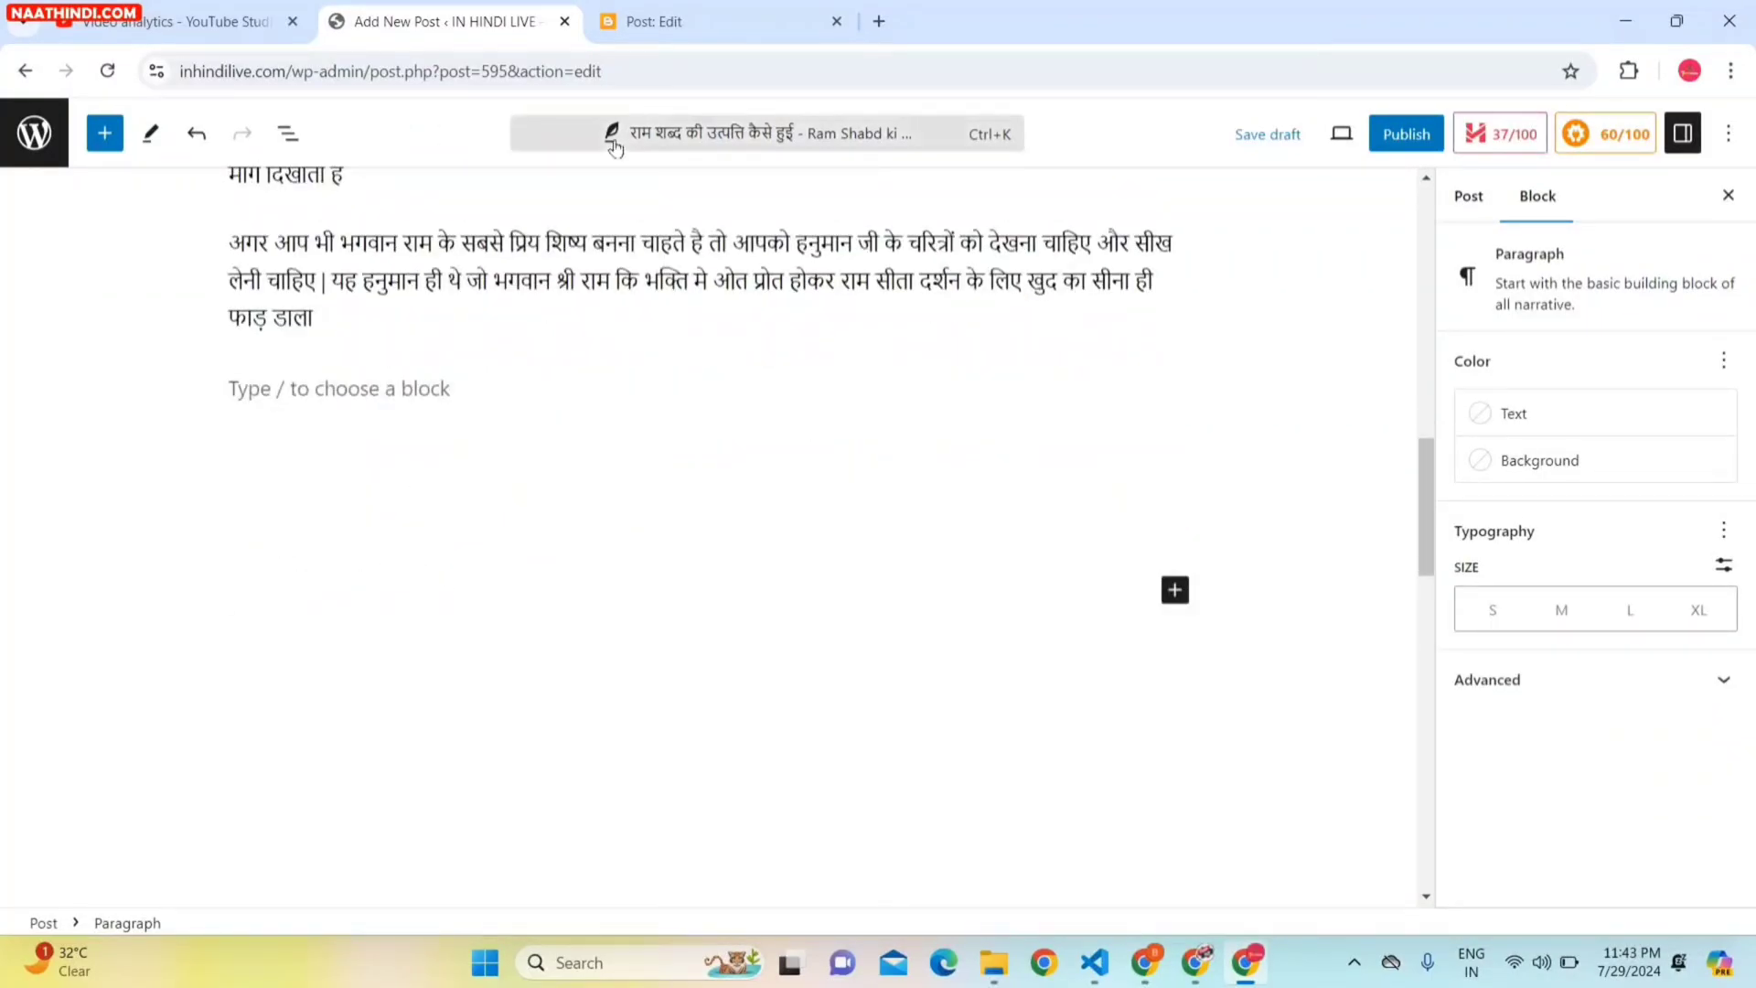
# Check the next heading in the Blogger post, then copy "Ram Shabd ki Utpatti Kaise Hui" from the WordPress post title.
pyautogui.click(717, 16)
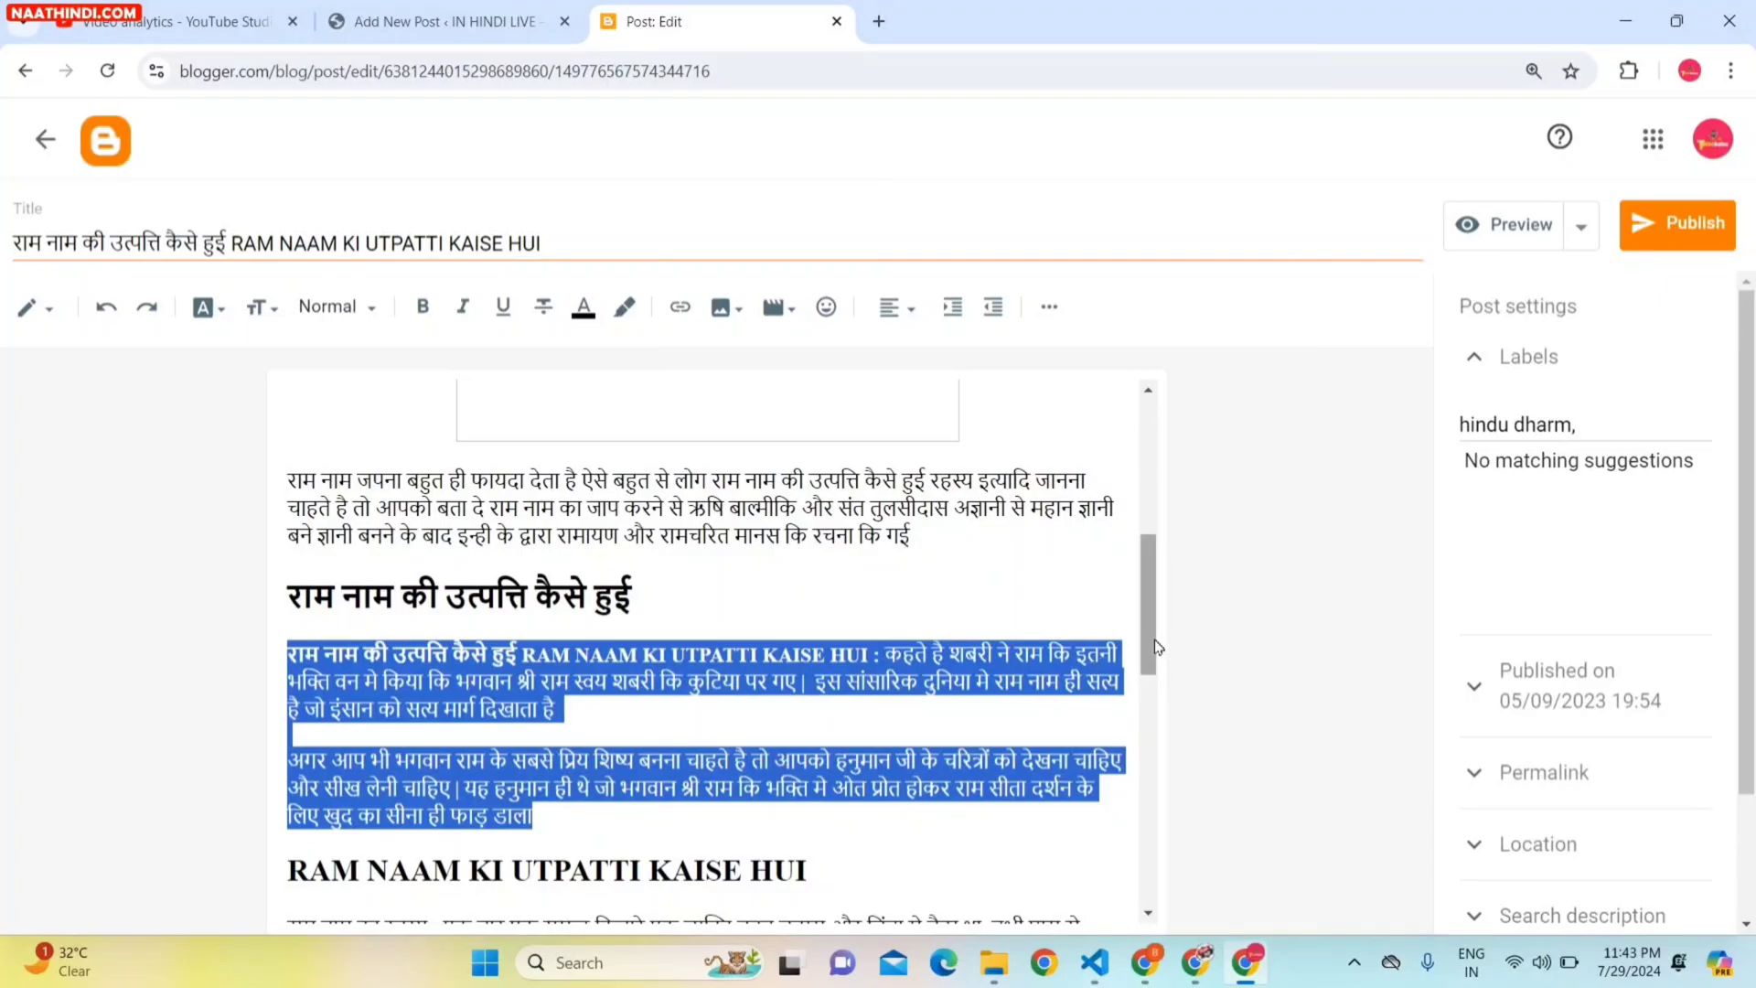
pyautogui.moveTo(1149, 640); pyautogui.dragTo(1159, 700)
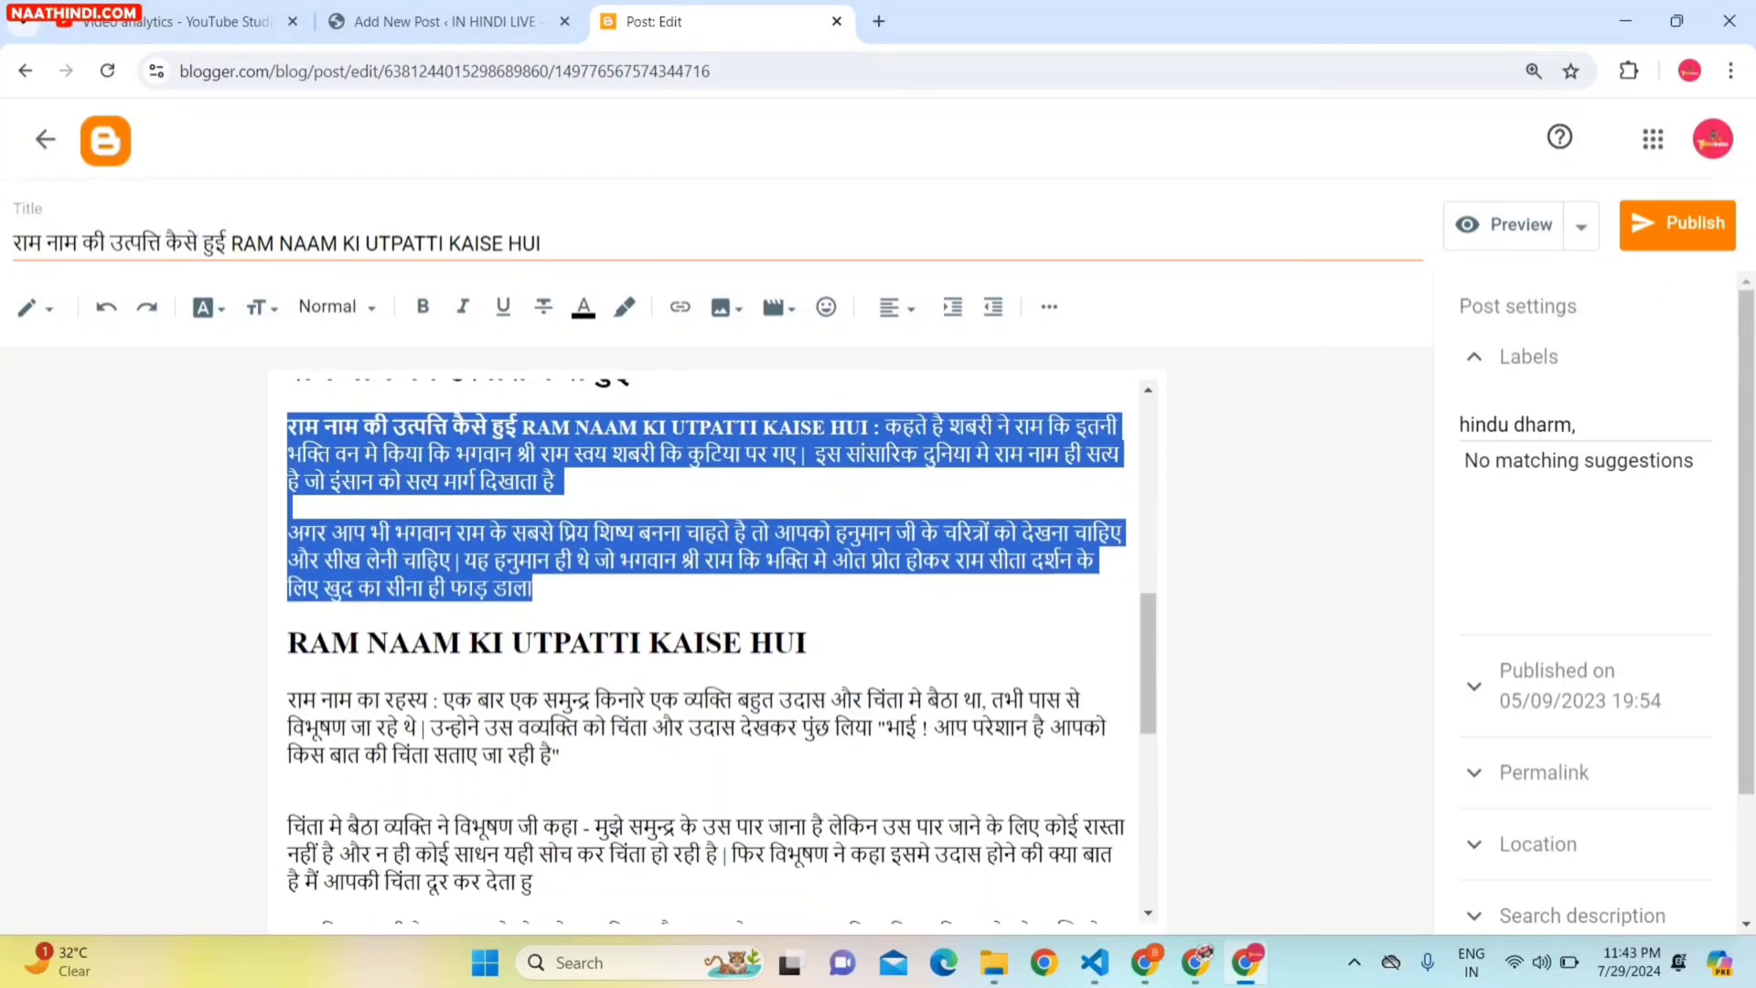
pyautogui.click(448, 21)
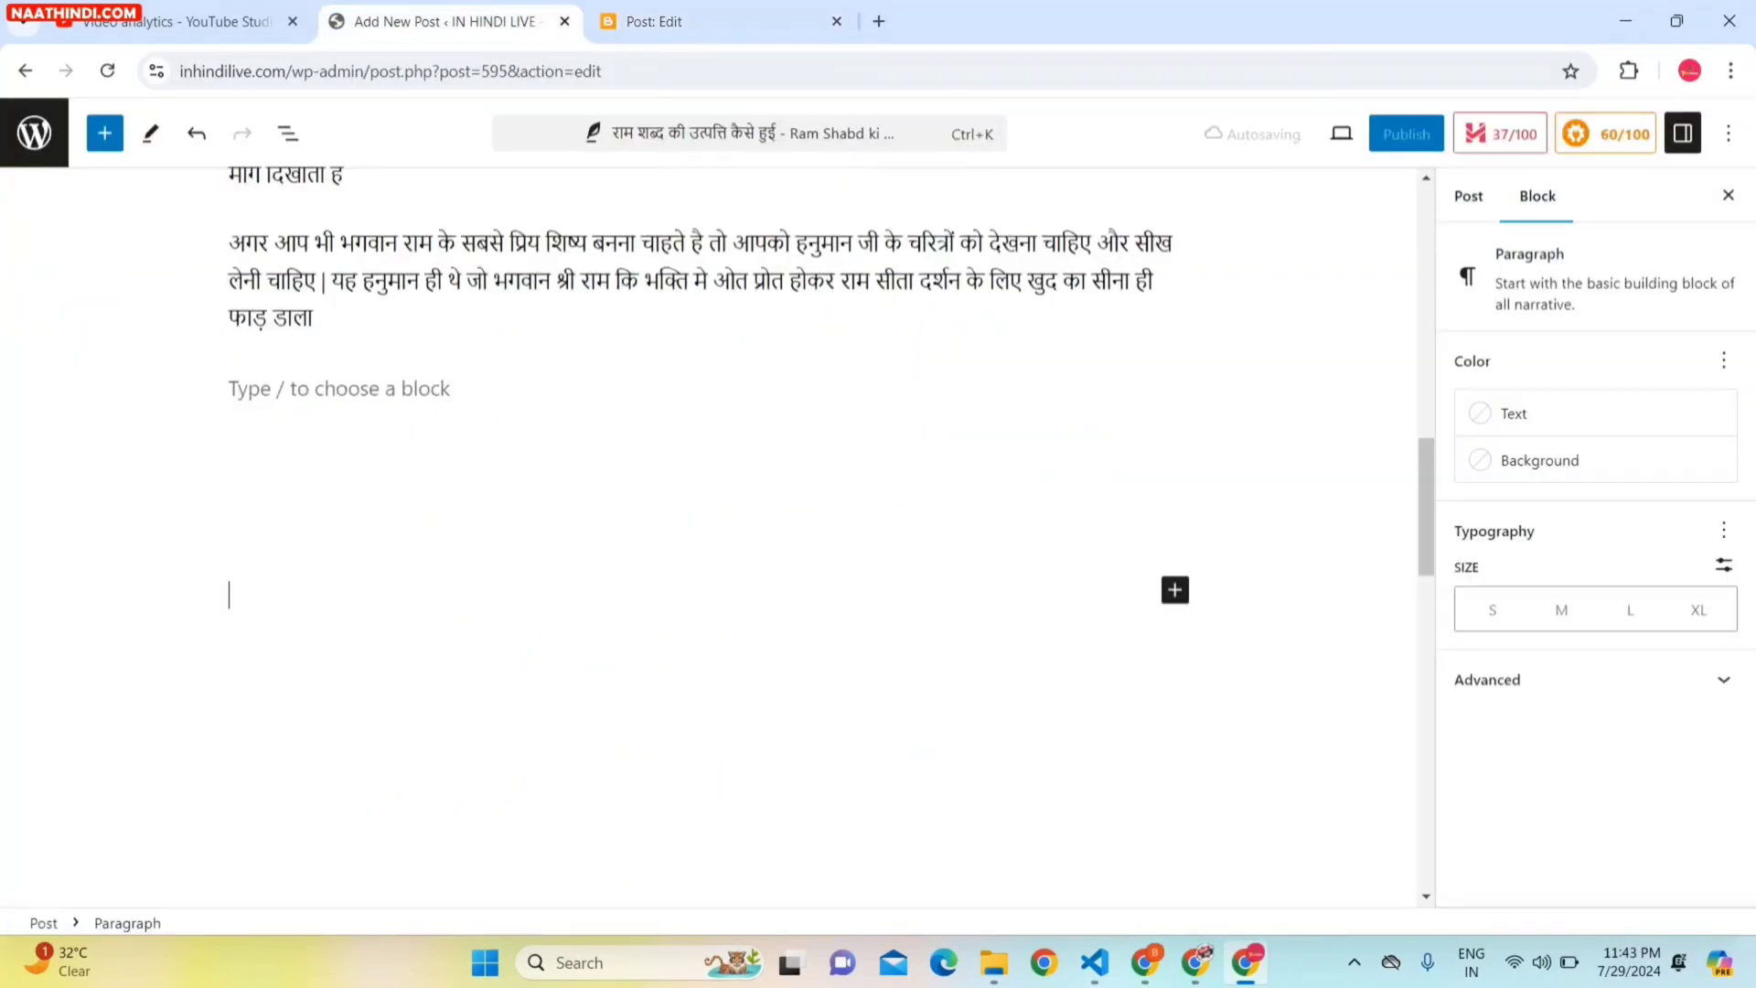
pyautogui.moveTo(1424, 495); pyautogui.dragTo(1411, 268)
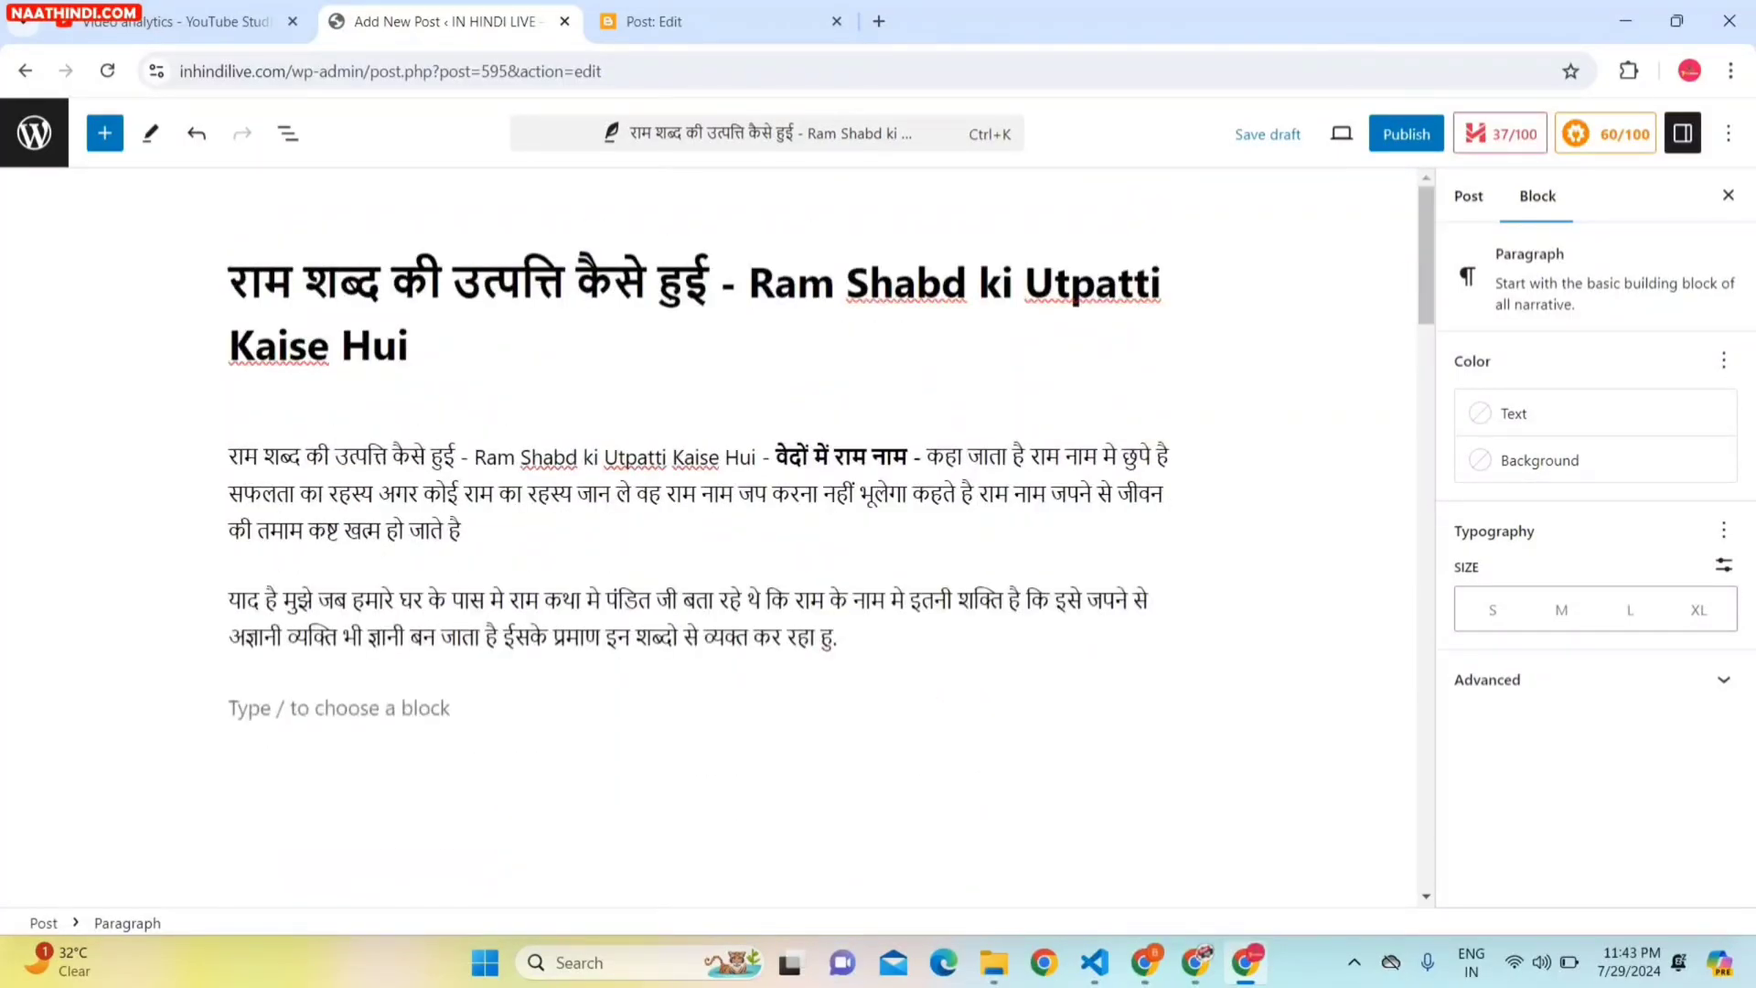
pyautogui.moveTo(748, 283); pyautogui.dragTo(411, 349)
pyautogui.hotkey('ctrl', 'c')
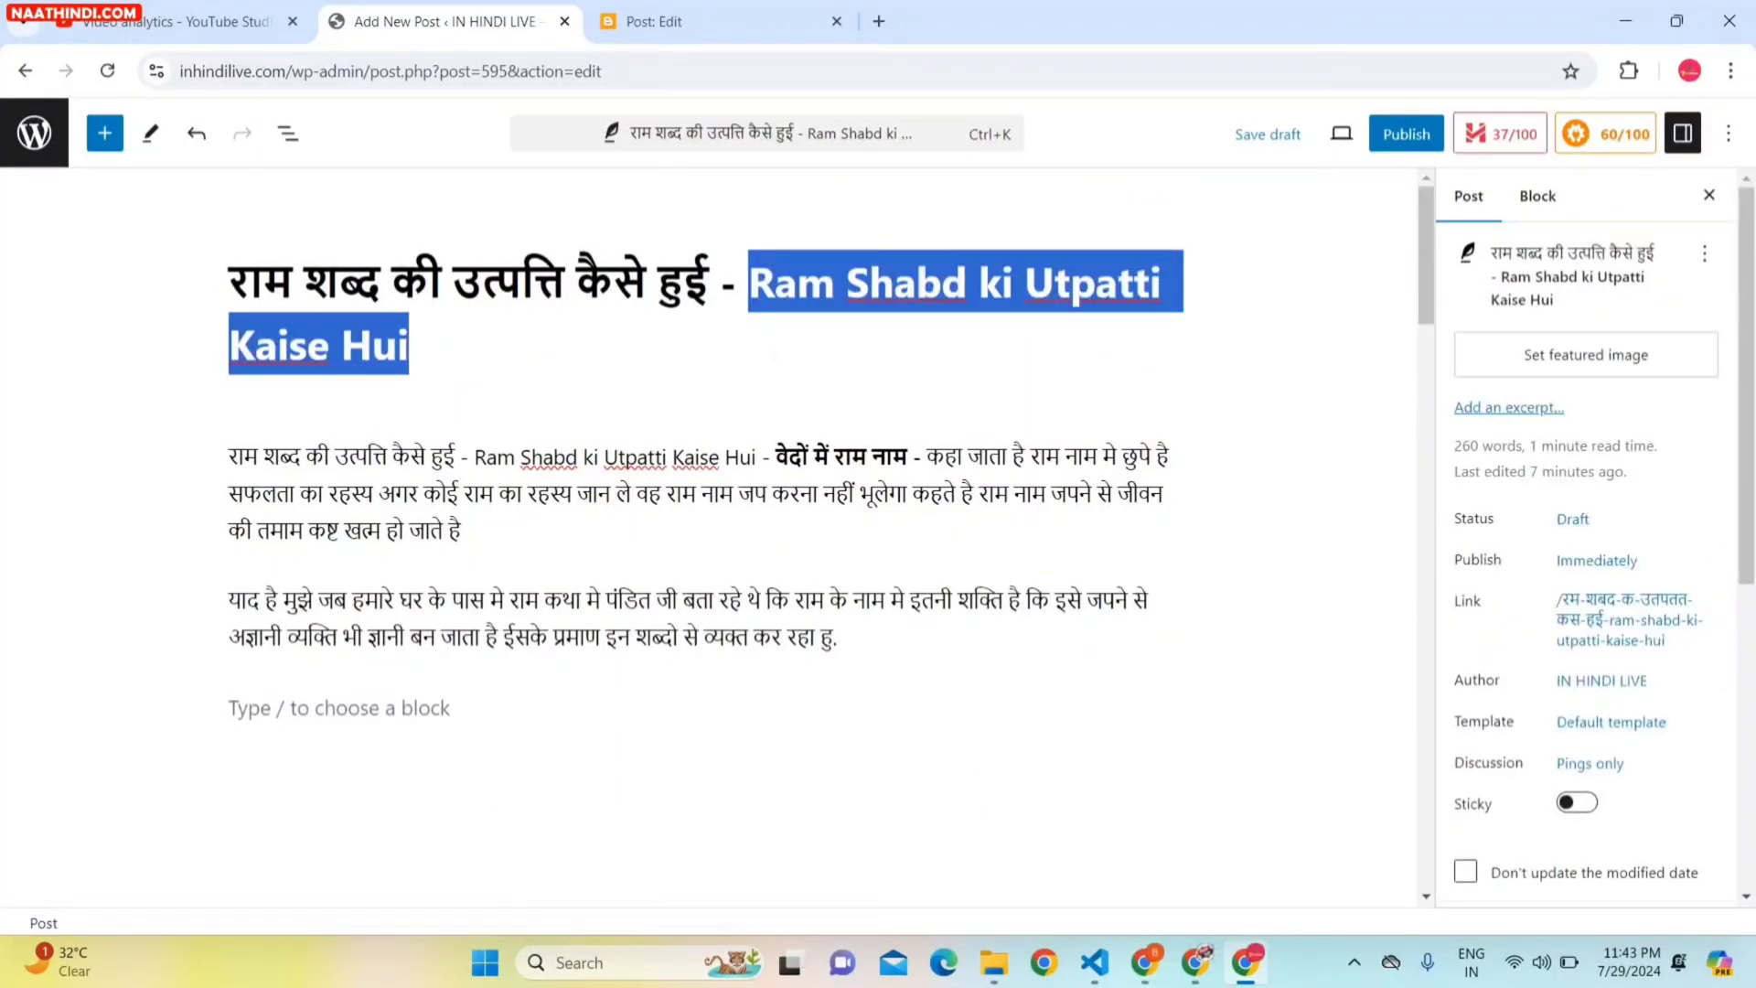
# Insert a Heading block below the blank paragraphs at the end of the post and paste "Ram Shabd ki Utpatti Kaise Hui" into it.
pyautogui.moveTo(1426, 274); pyautogui.dragTo(1447, 512)
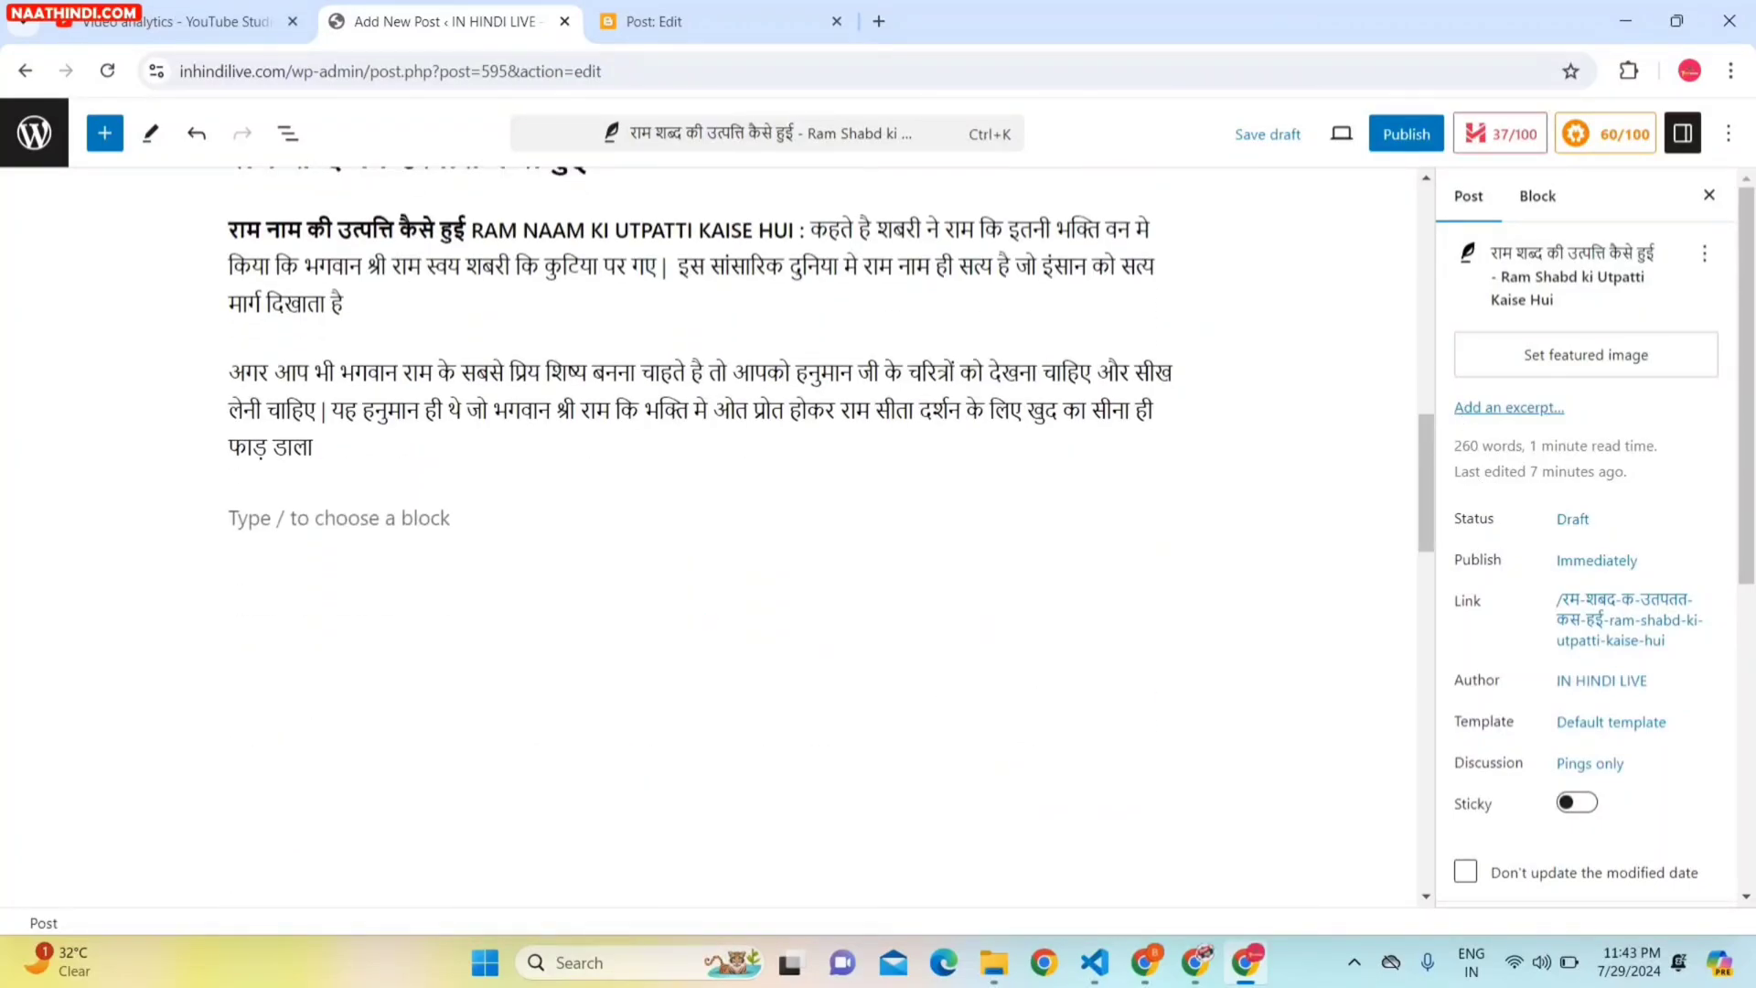
pyautogui.click(933, 640)
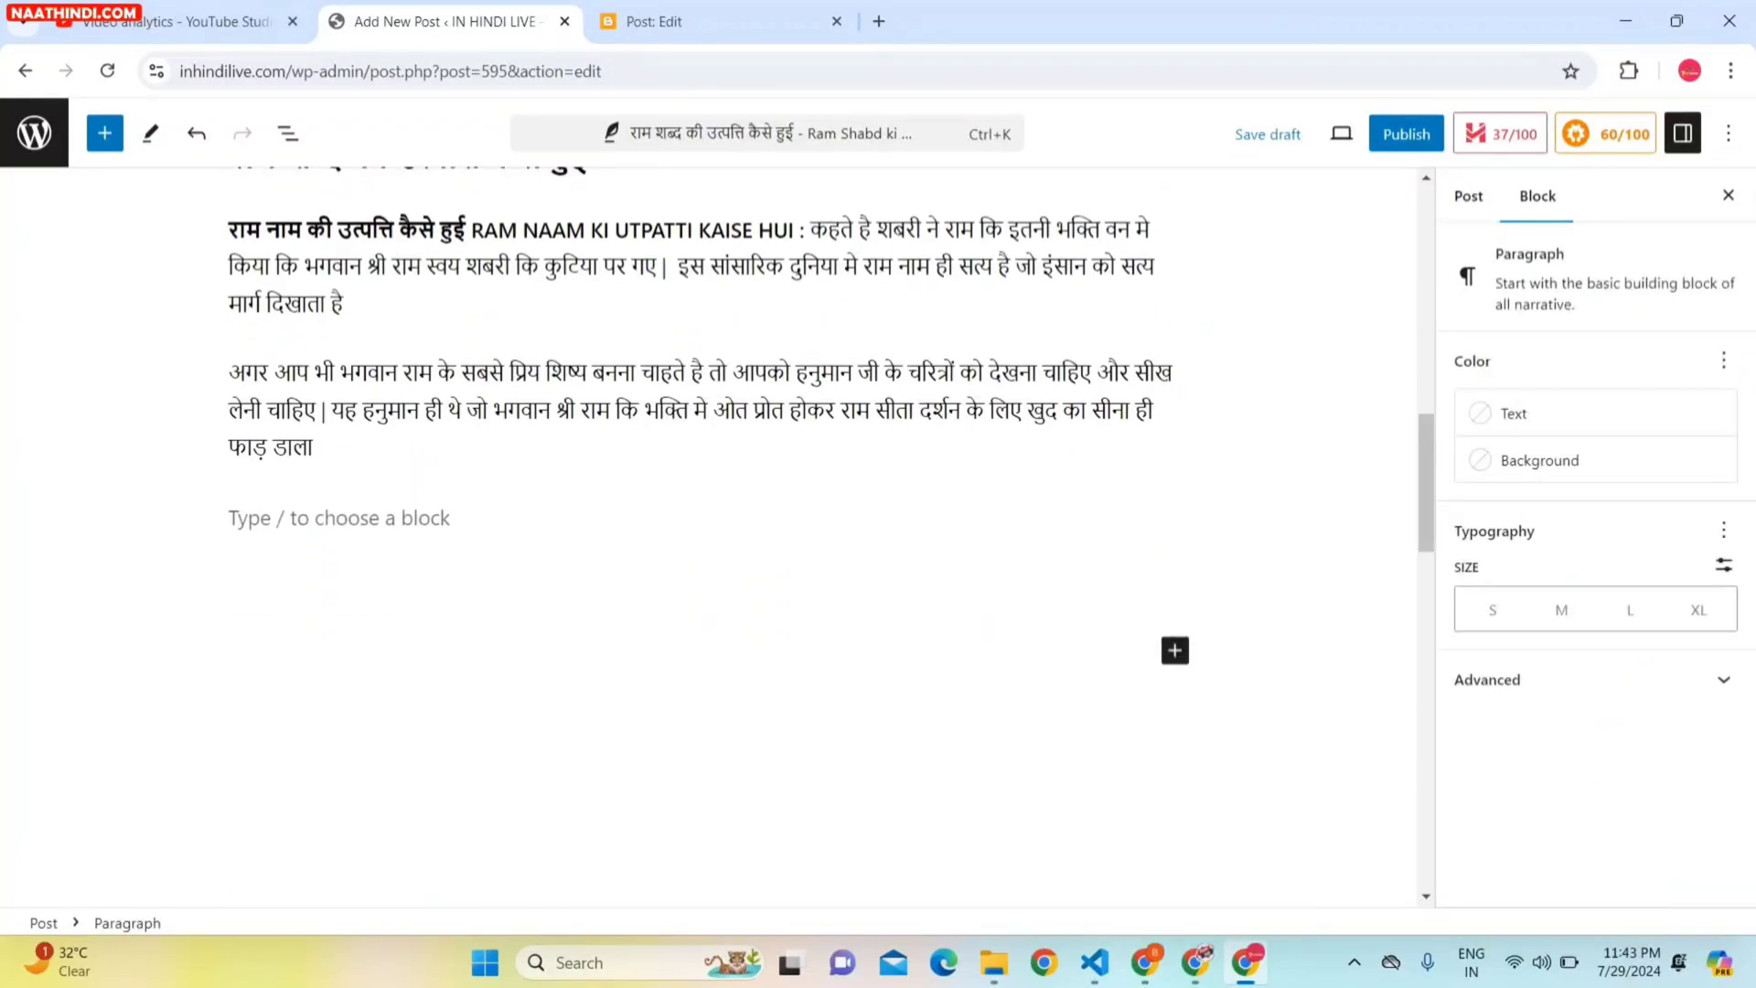
pyautogui.press('Return')
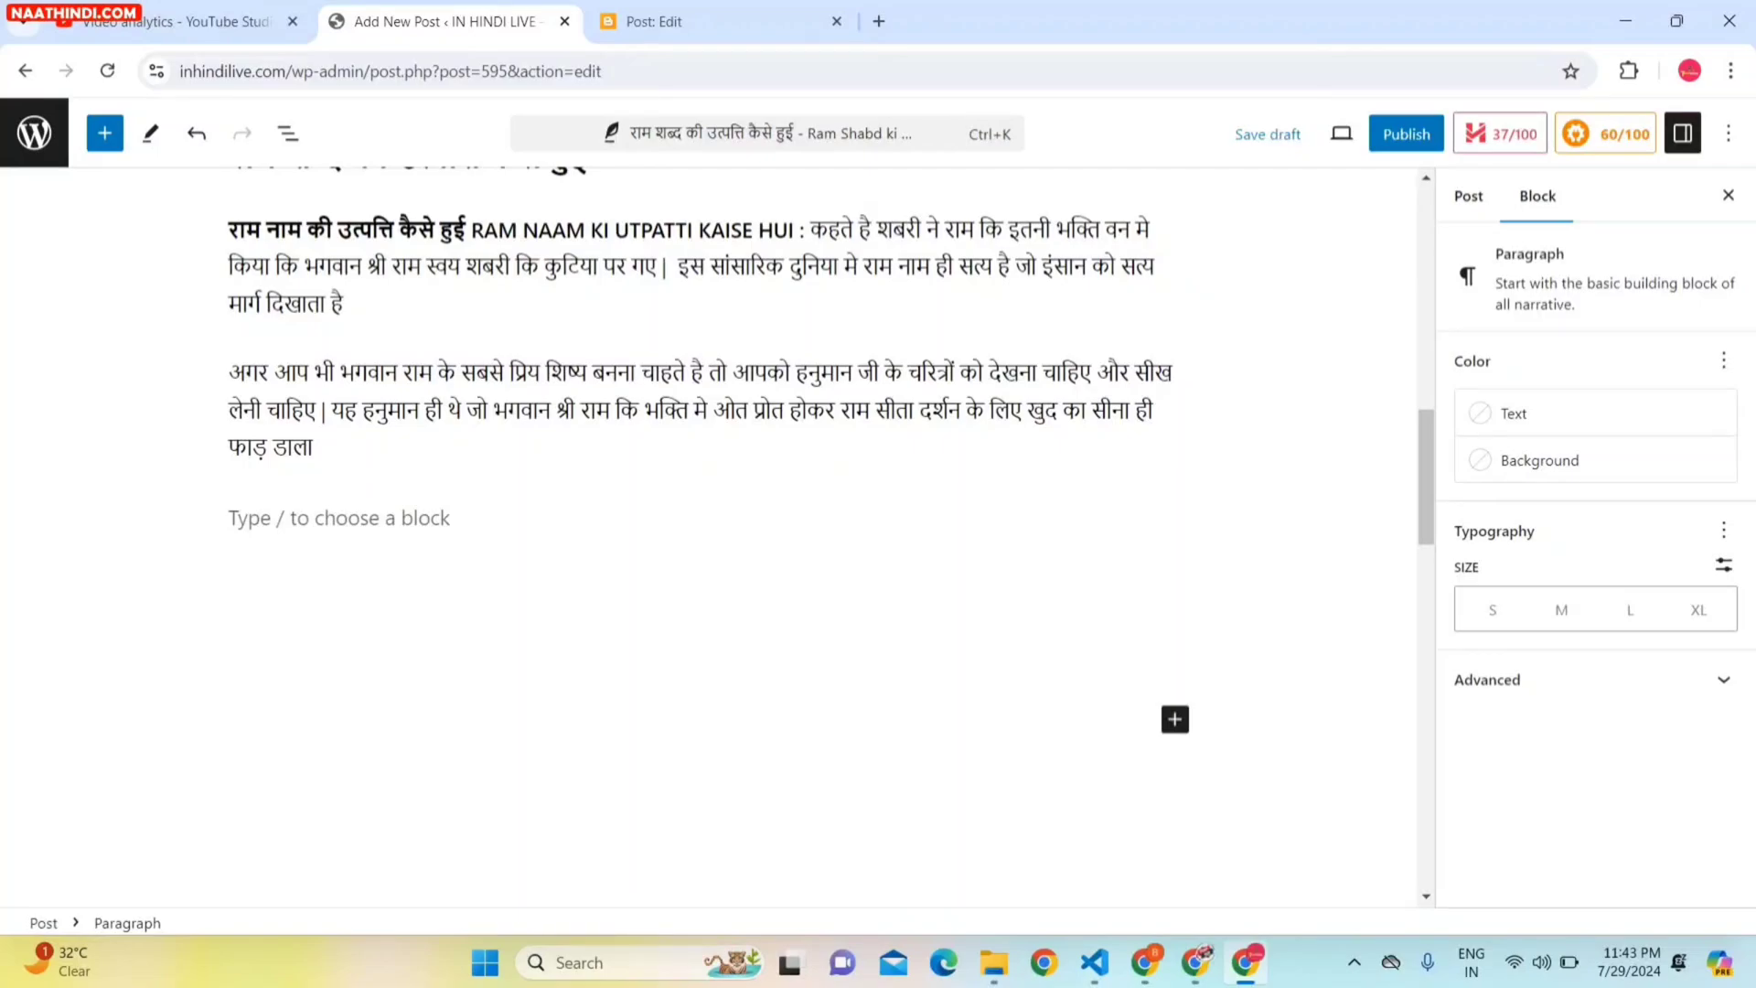
pyautogui.click(1179, 722)
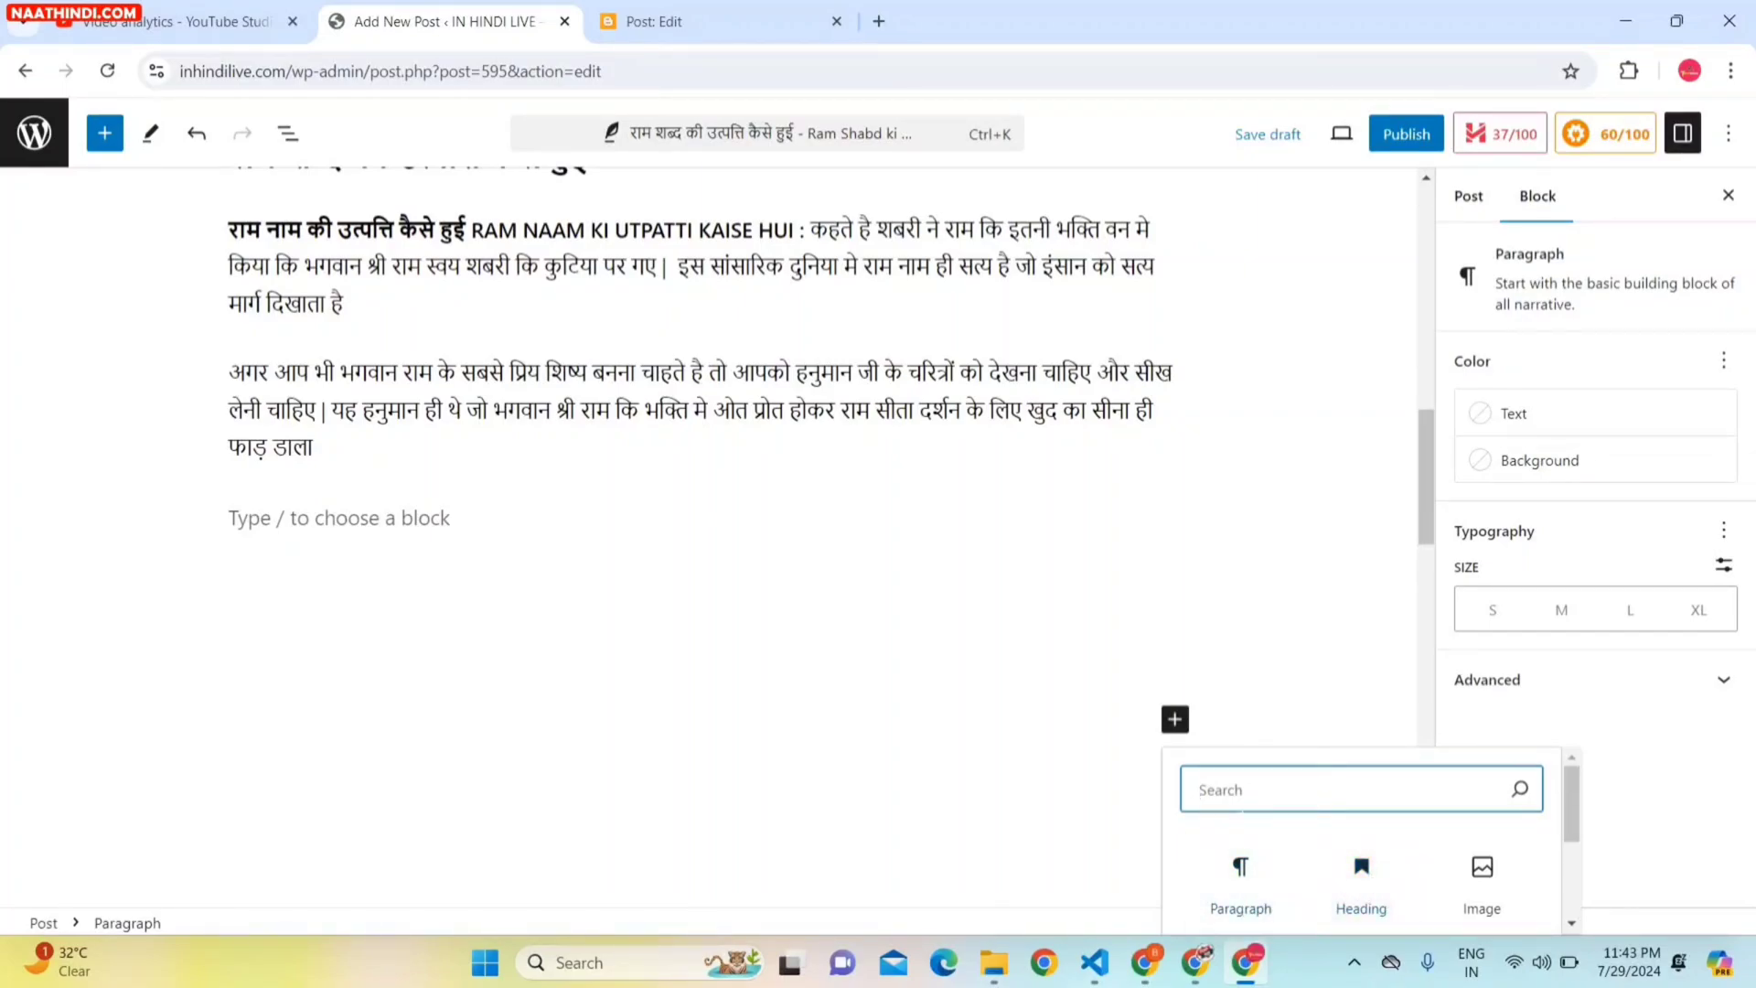
pyautogui.write('HEA')
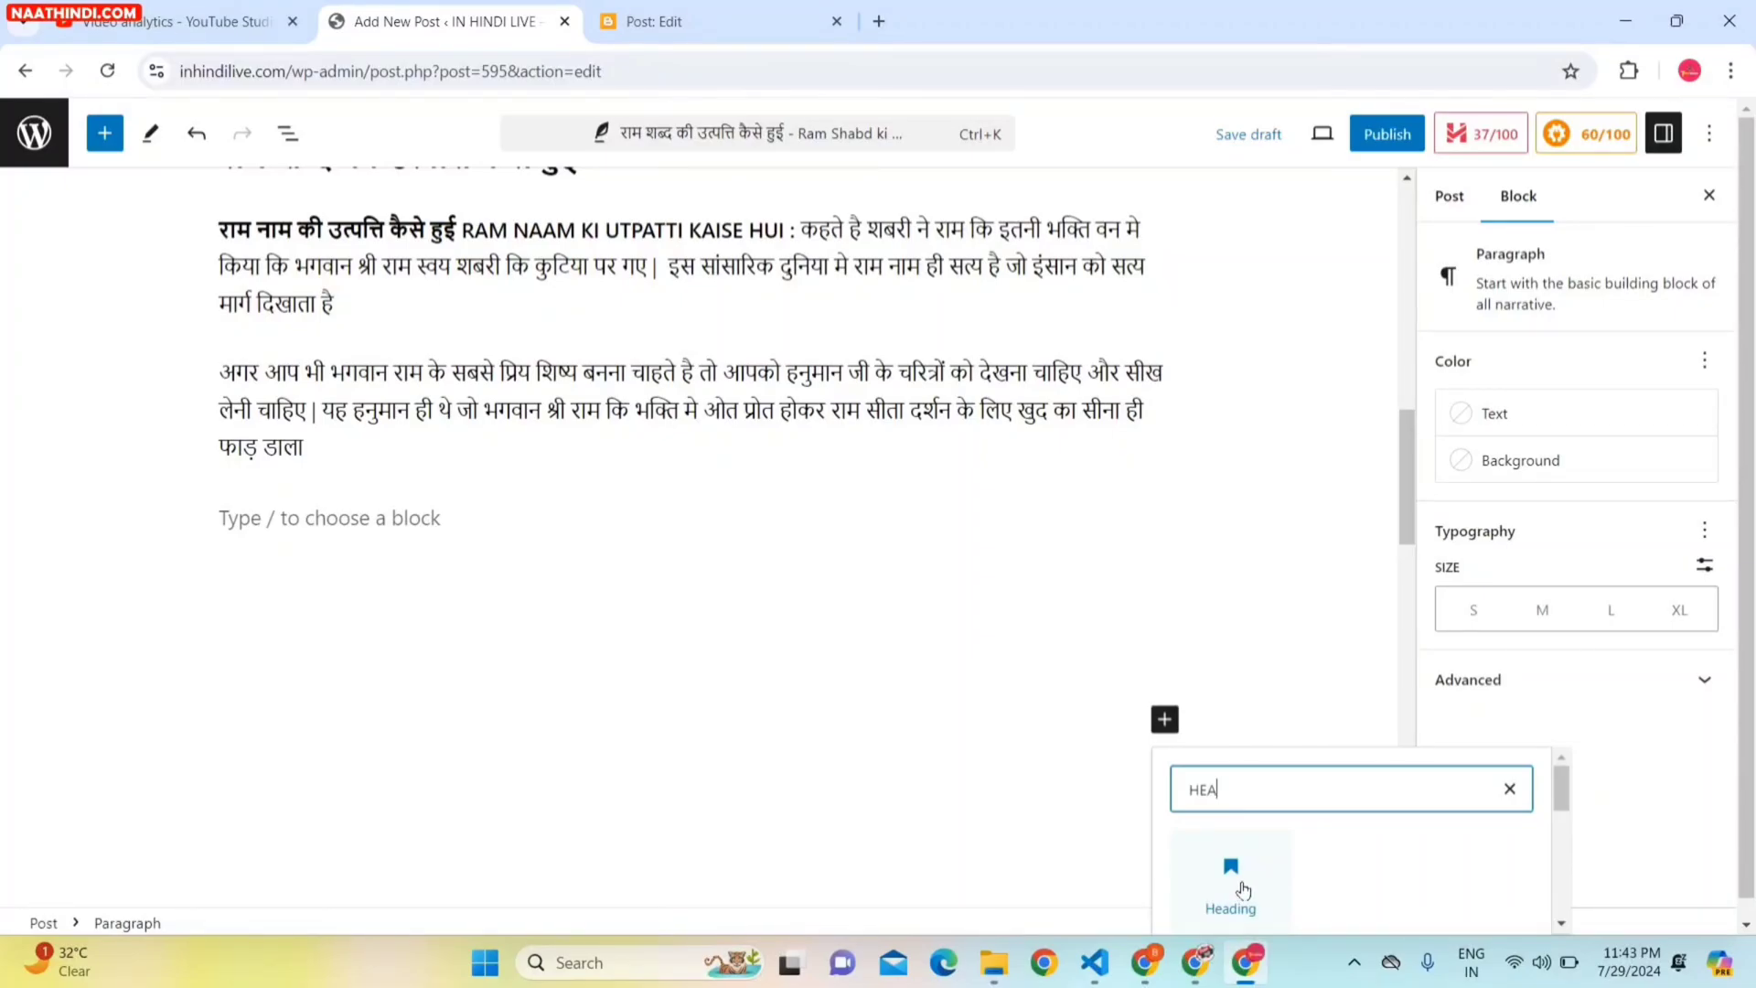
pyautogui.click(1231, 878)
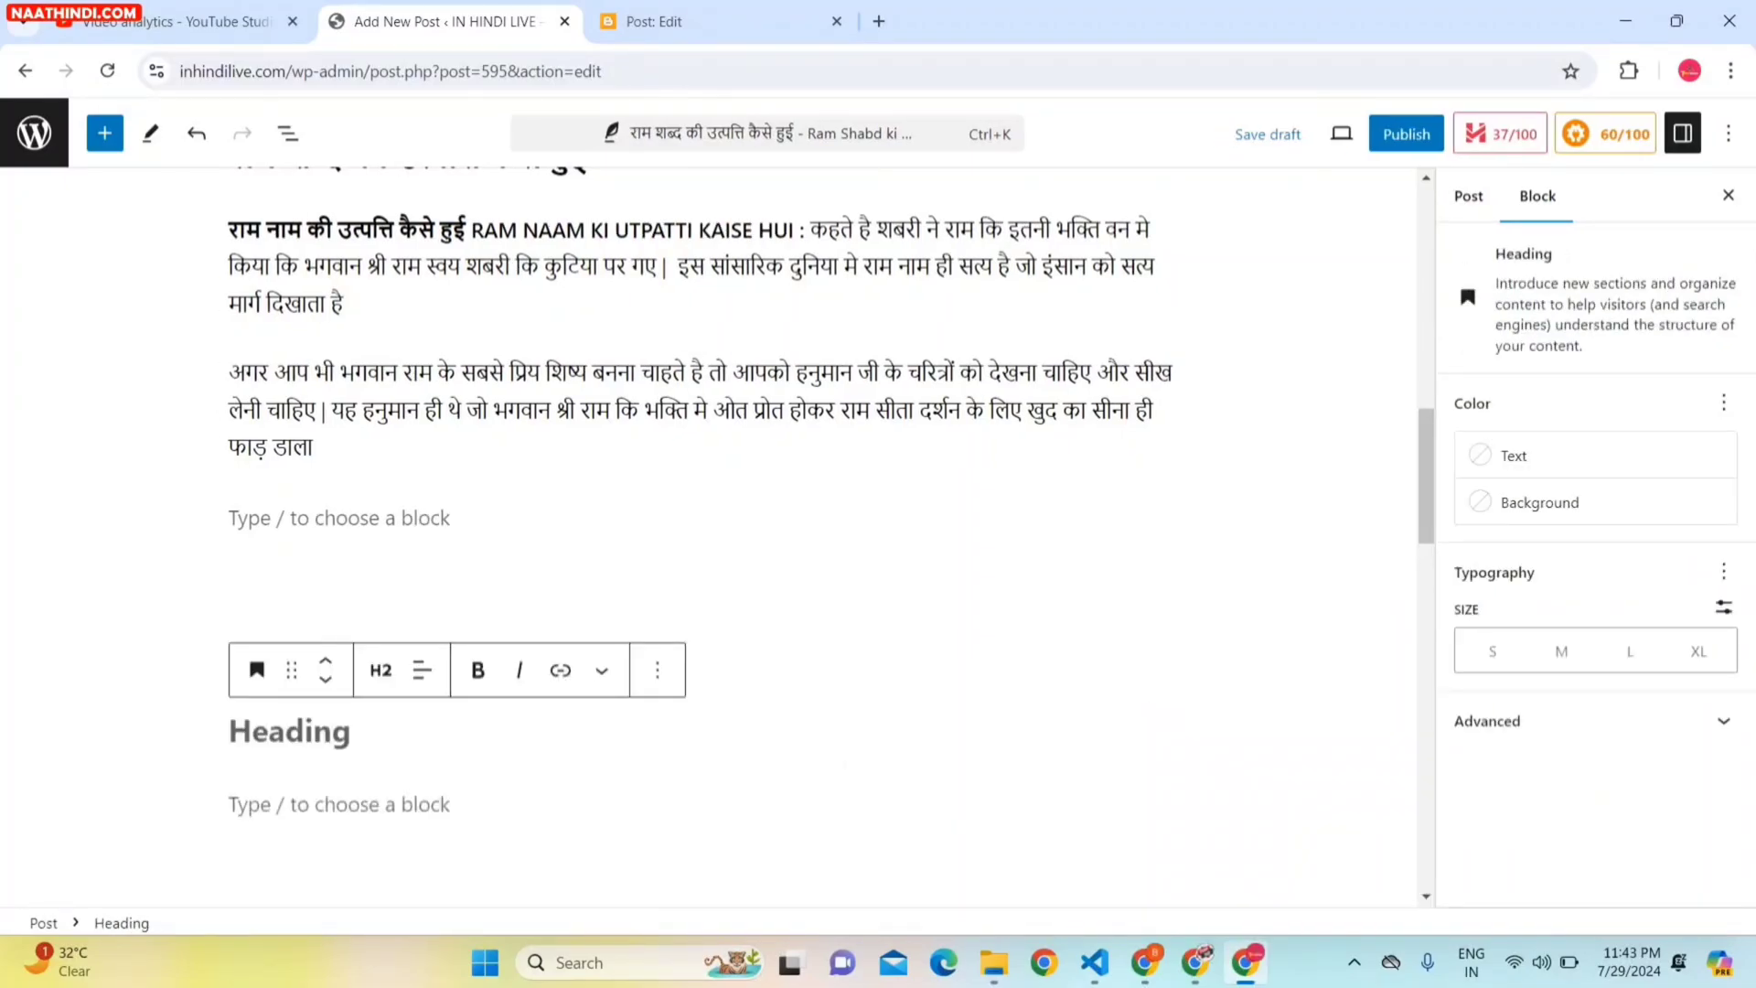
pyautogui.hotkey('ctrl', 'v')
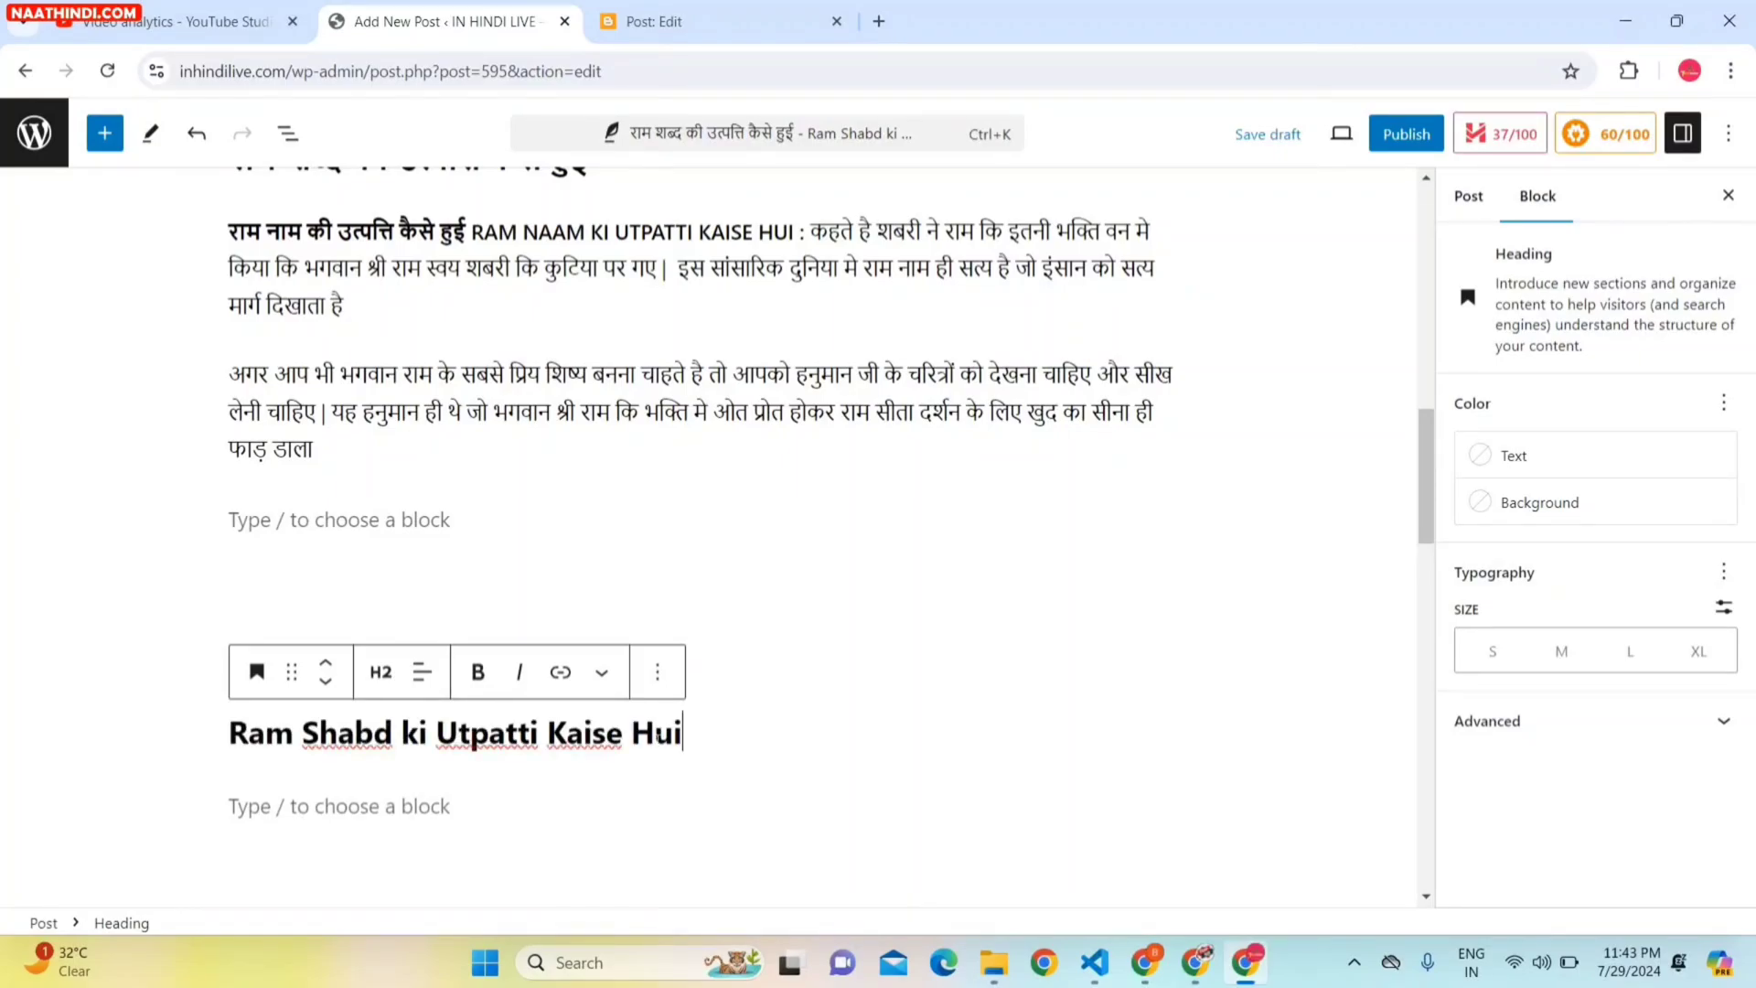
pyautogui.press('Return')
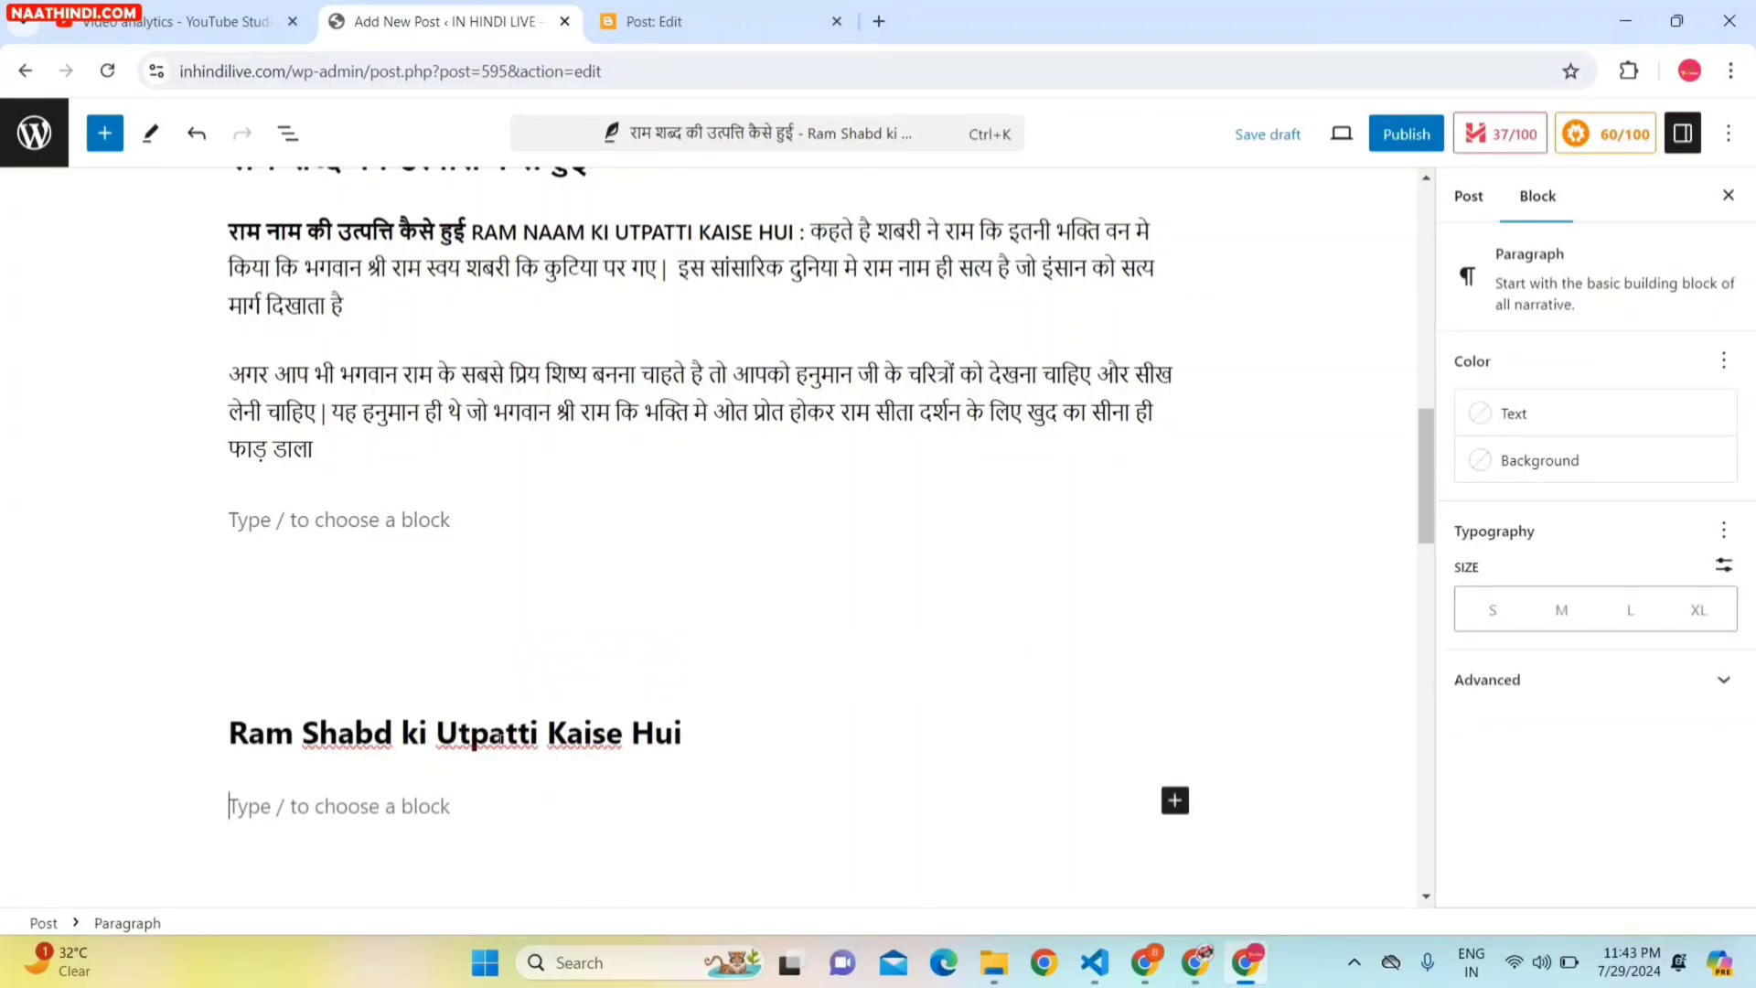
# Change the "Ram Shabd ki Utpatti Kaise Hui" heading to level H3.
pyautogui.click(473, 741)
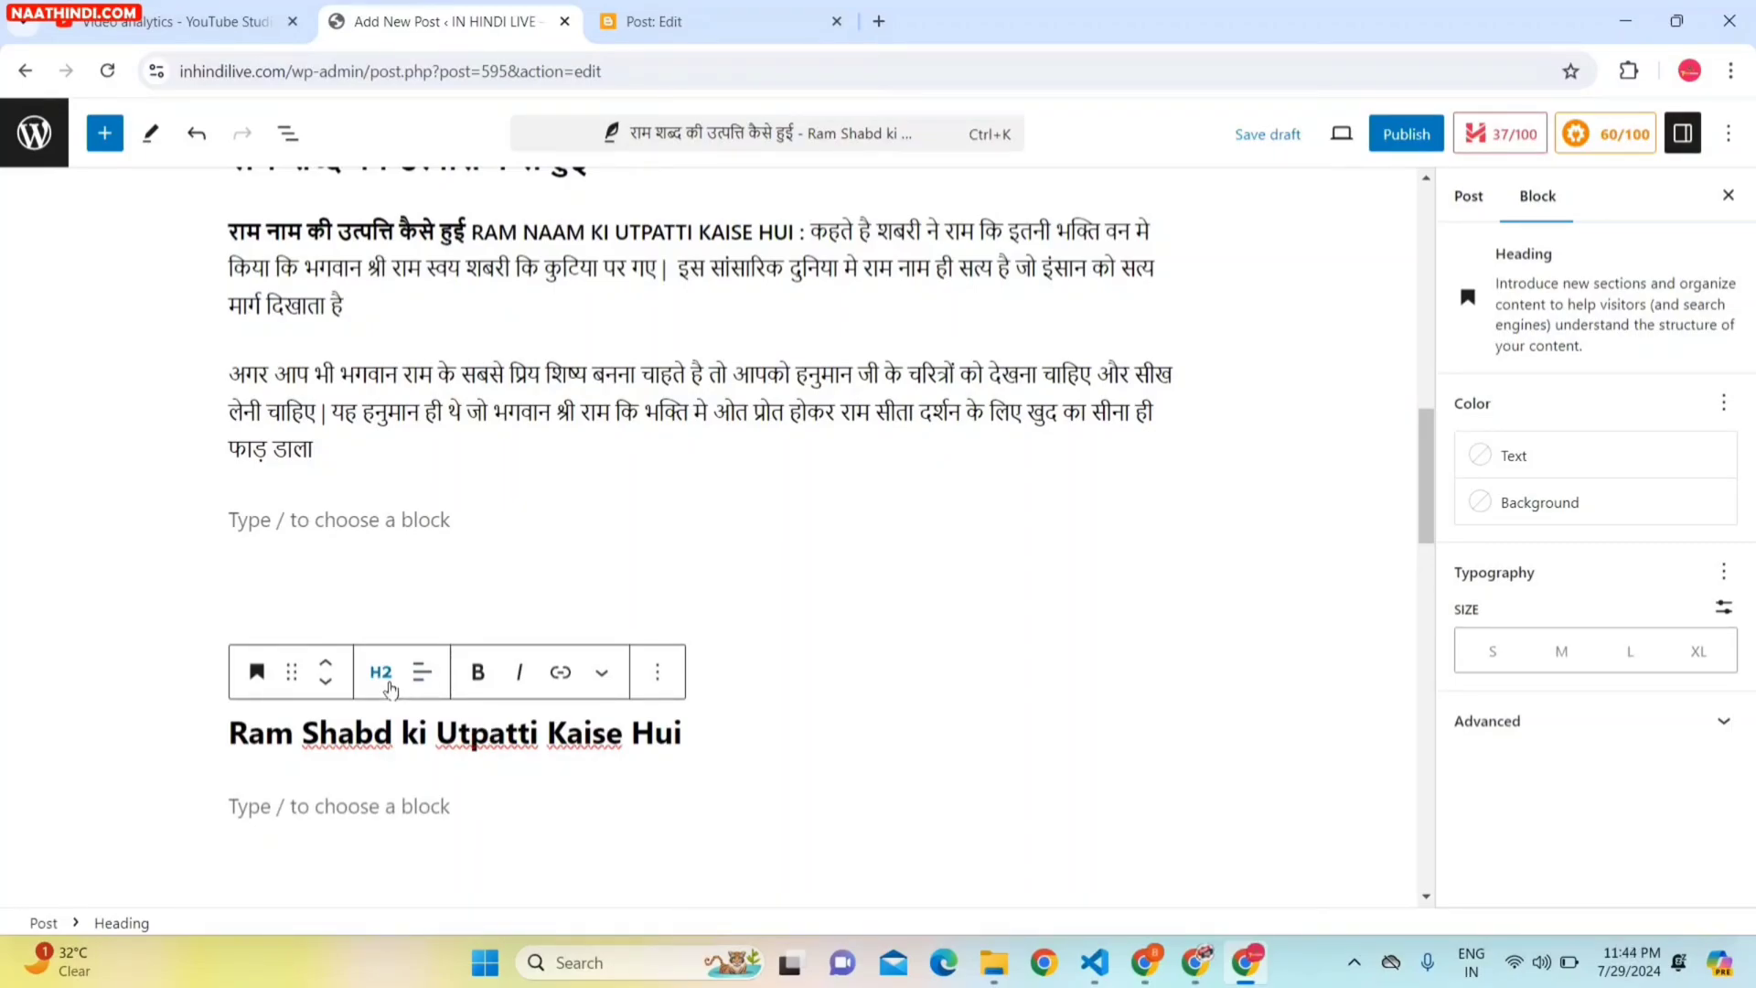
pyautogui.click(438, 733)
pyautogui.press('Right')
pyautogui.click(387, 675)
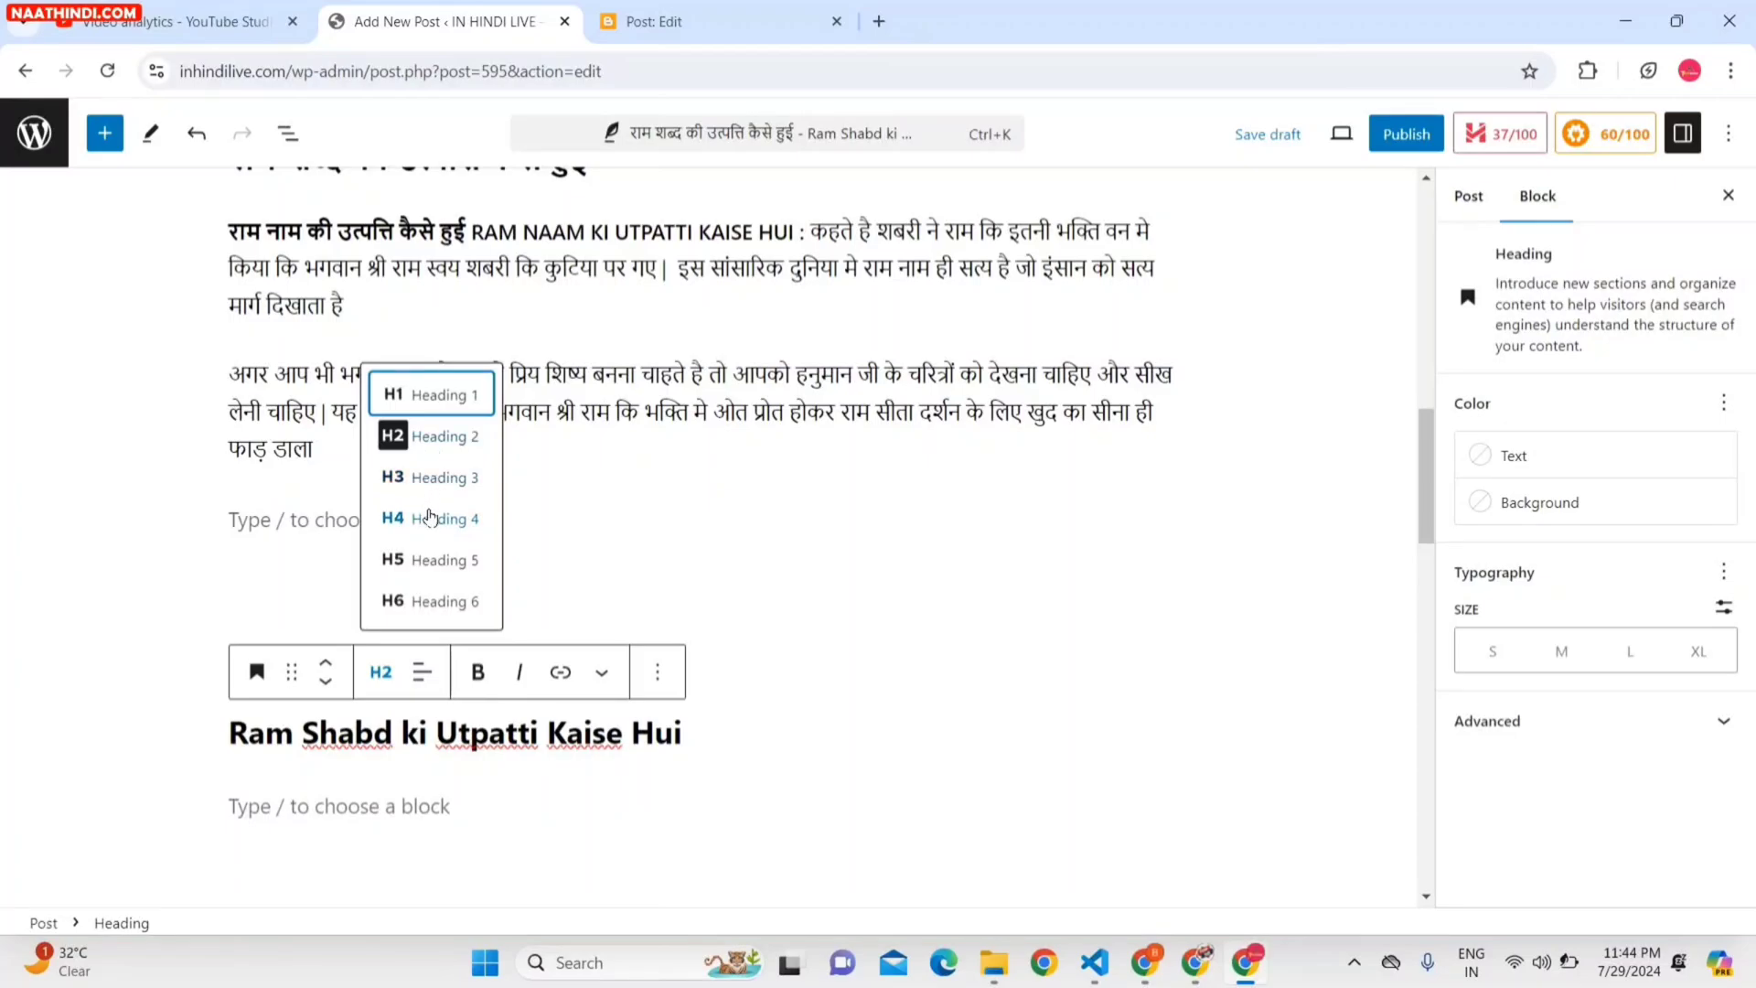
pyautogui.click(430, 478)
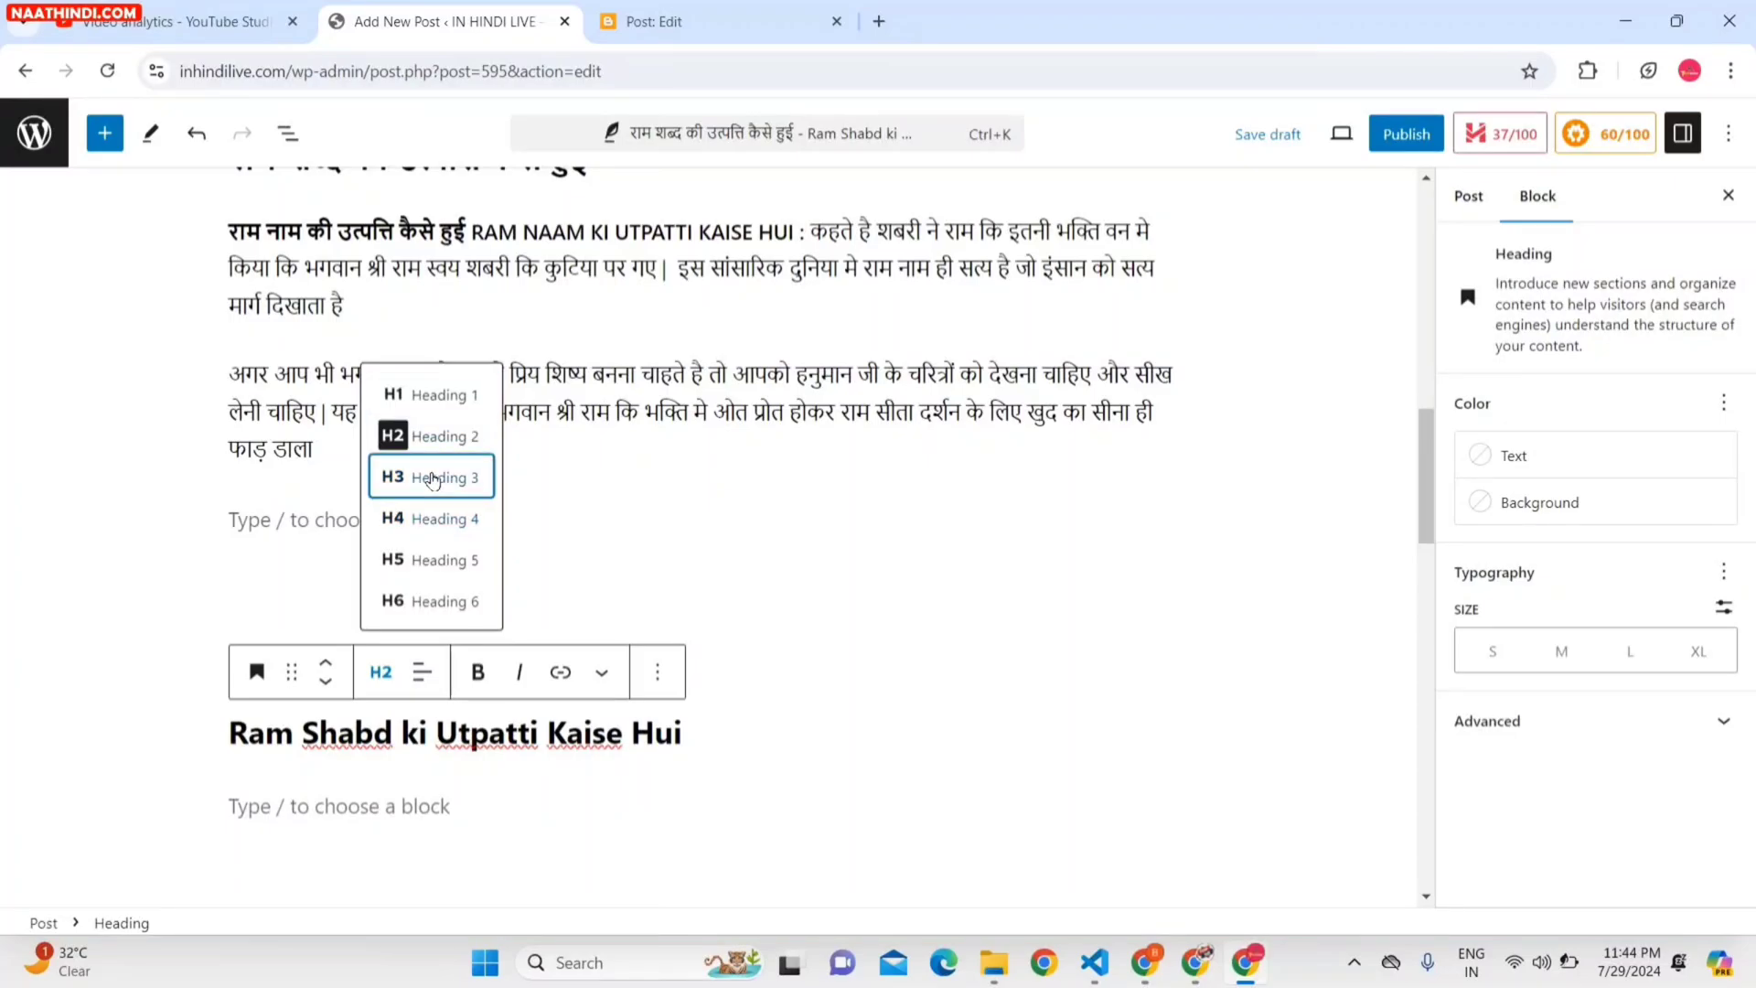
# Copy the Blogger passage from "विभूषण जा रहे थे" to "पार हो जाओगे" and paste it below the H3 heading, leaving blank paragraphs after it.
pyautogui.click(352, 792)
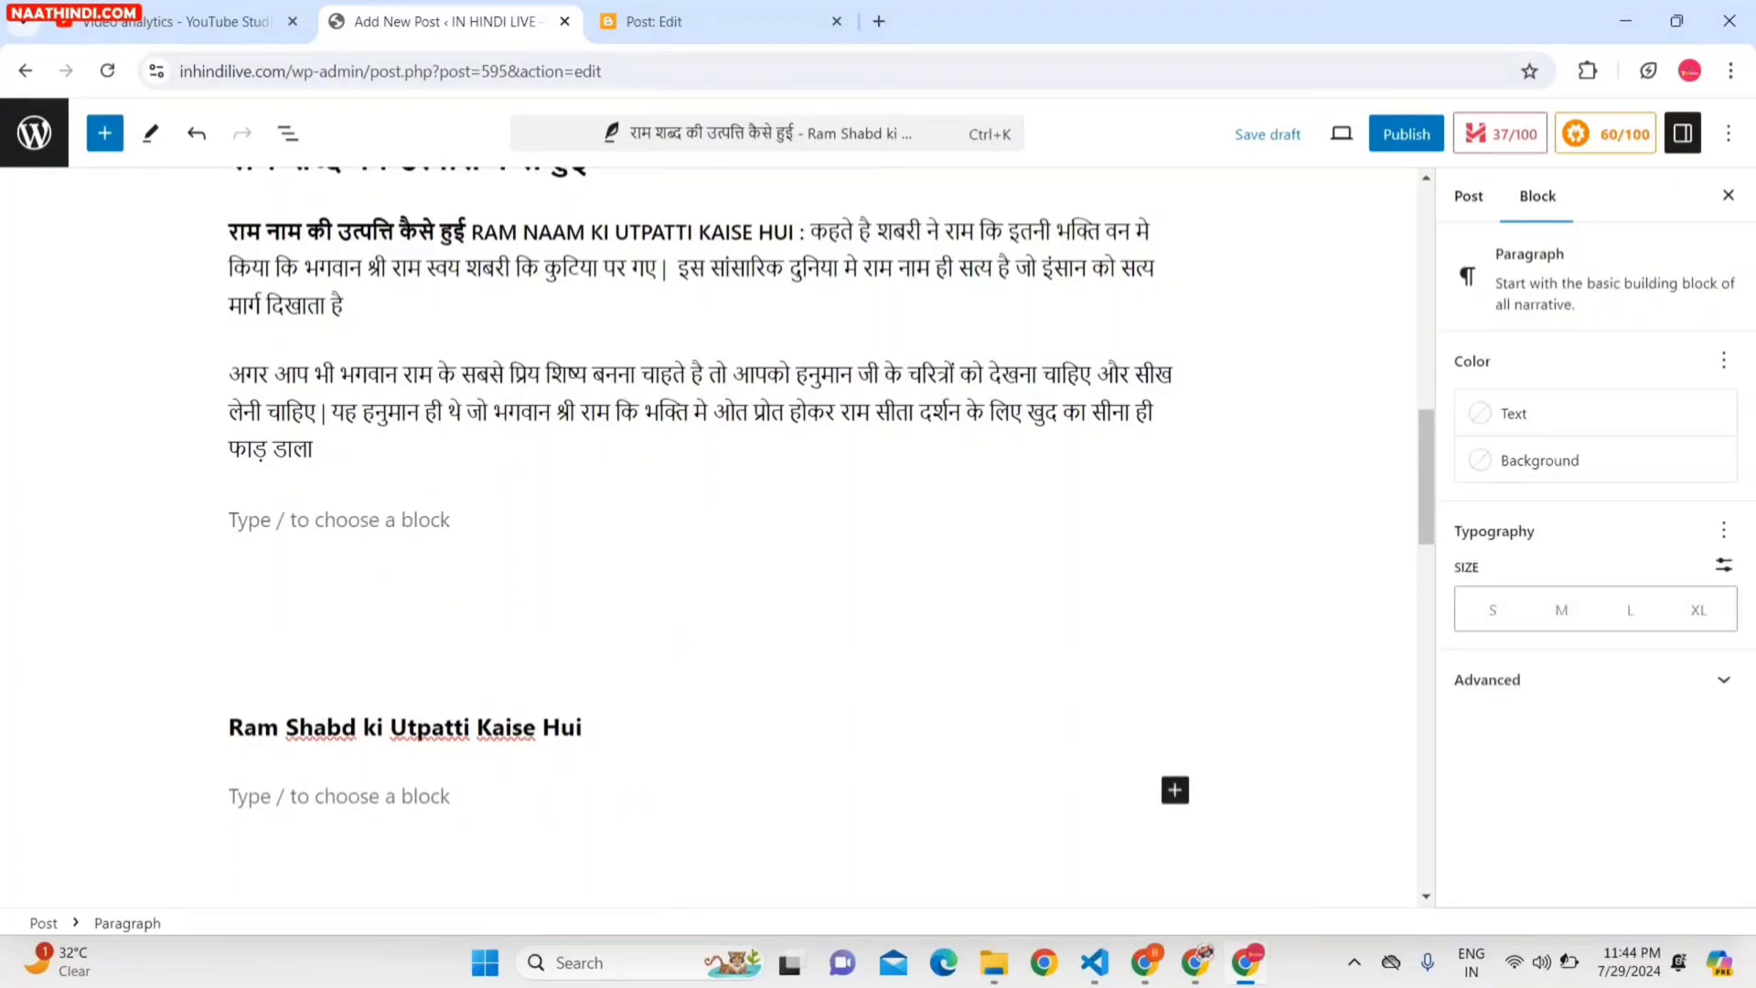
pyautogui.click(687, 11)
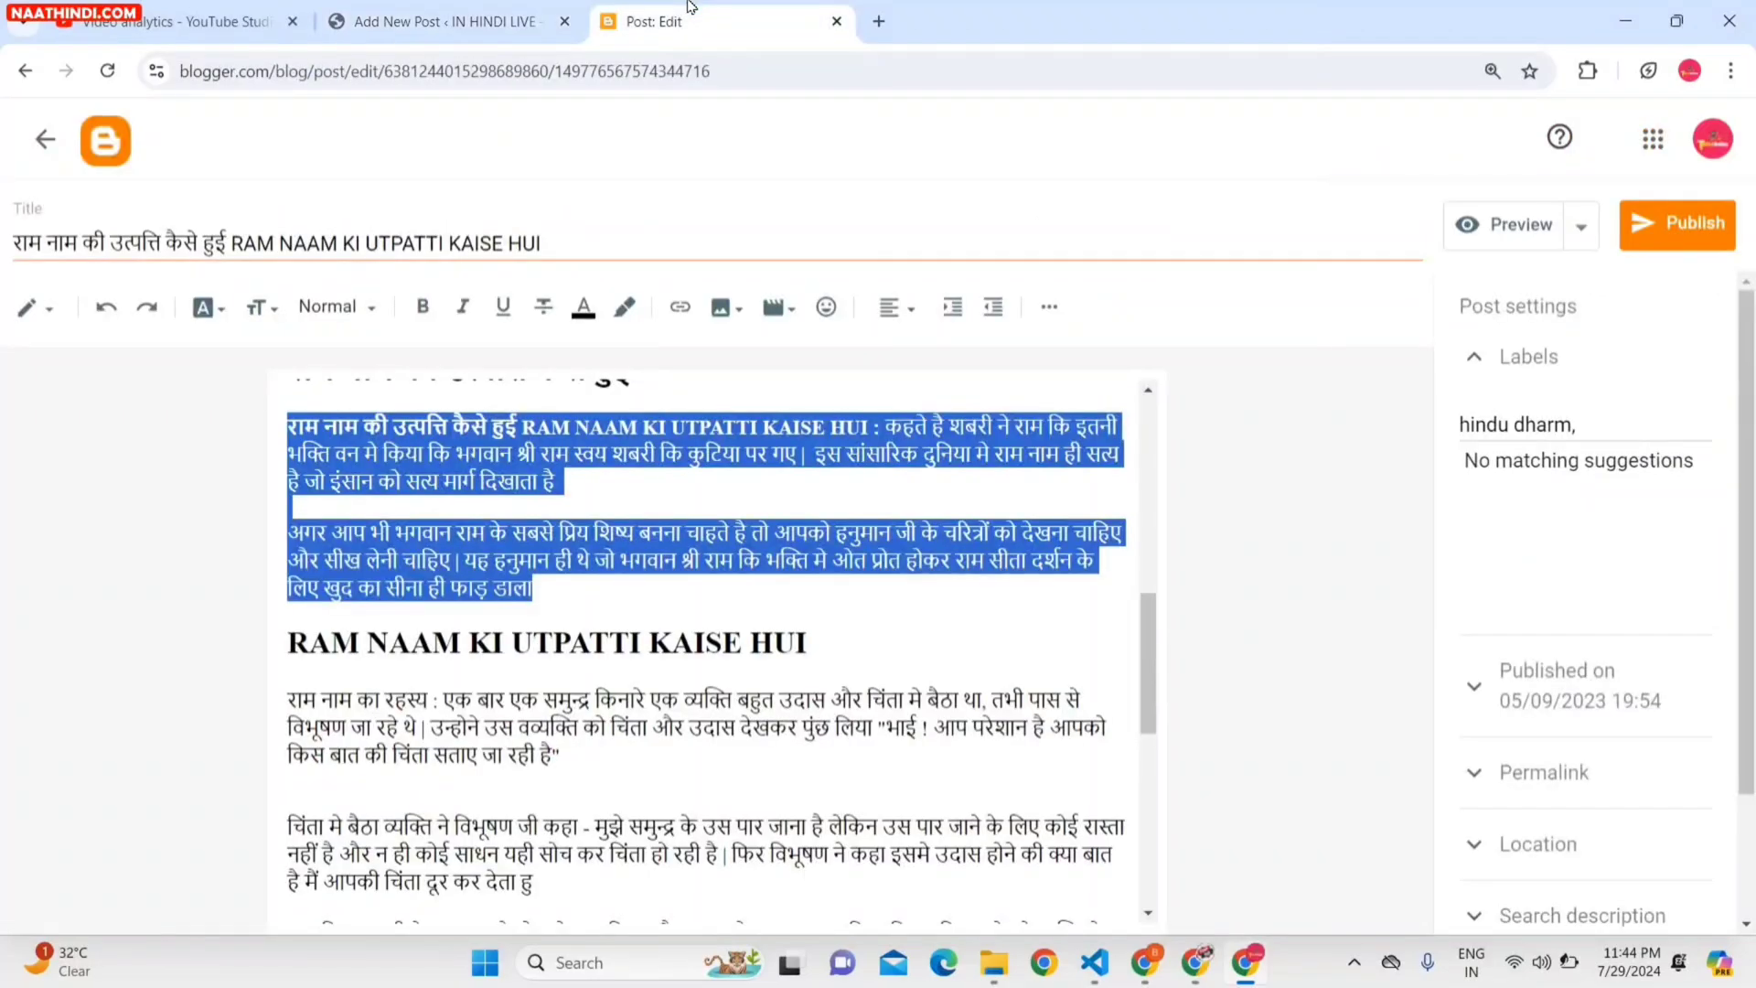
pyautogui.moveTo(1148, 629); pyautogui.dragTo(1159, 665)
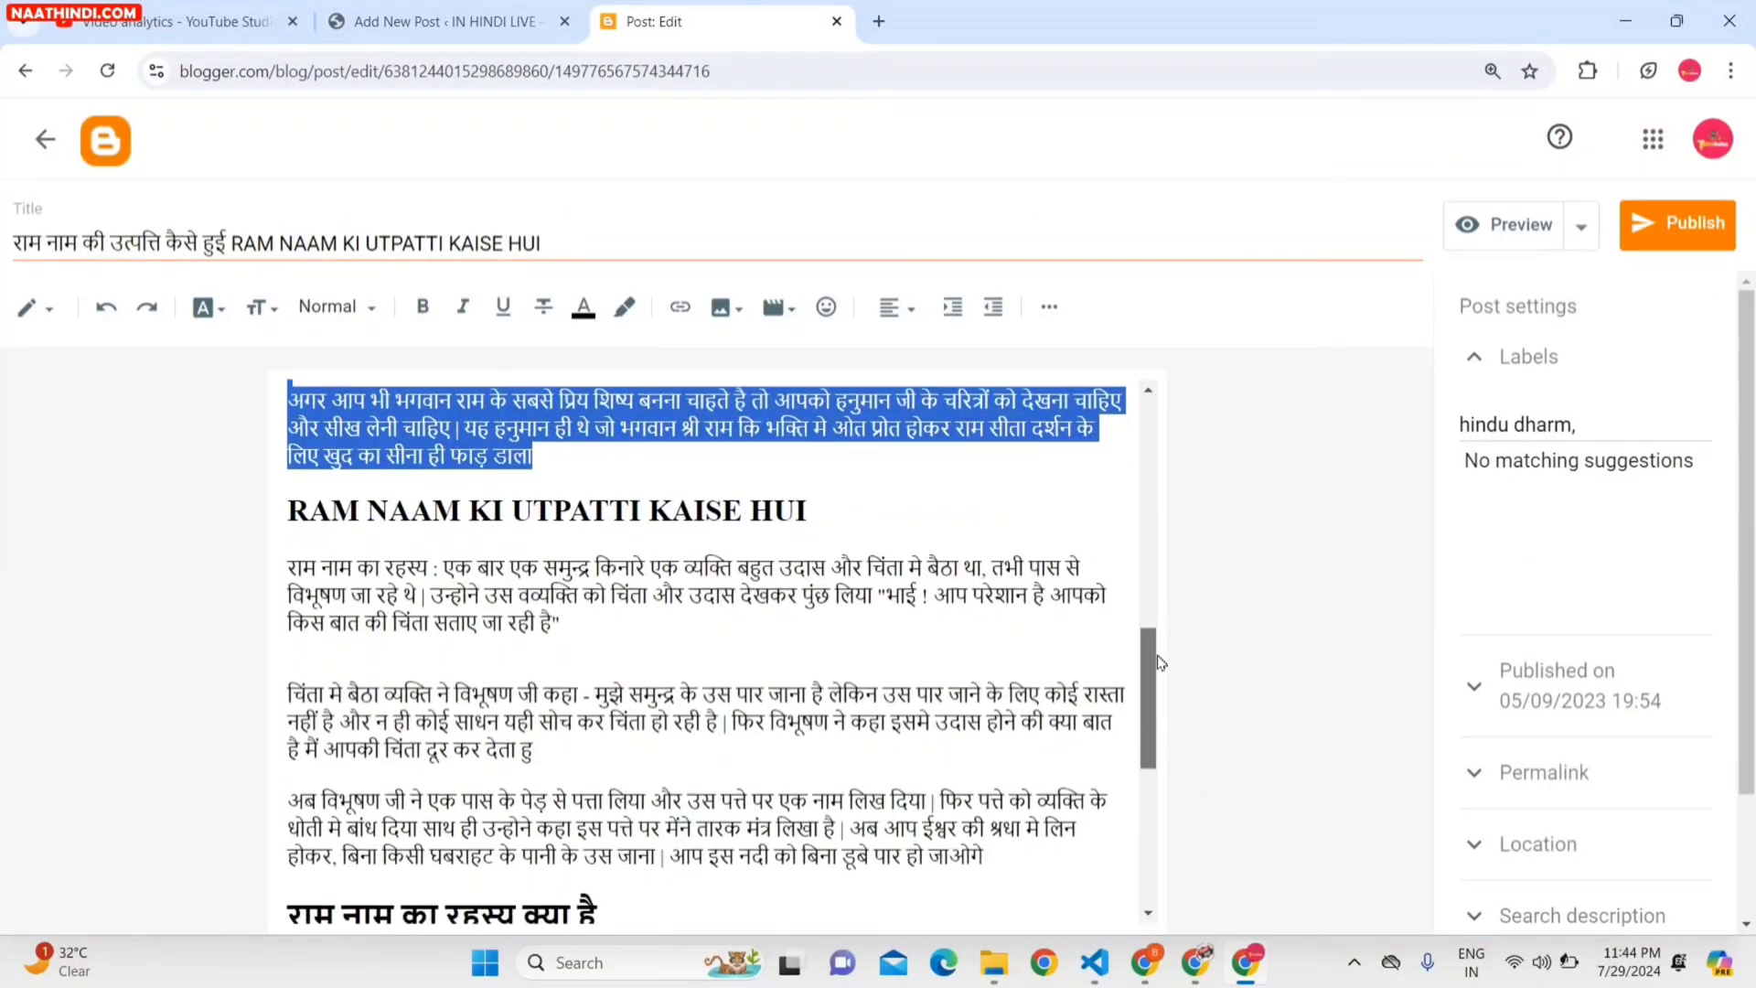
pyautogui.moveTo(983, 848); pyautogui.dragTo(288, 587)
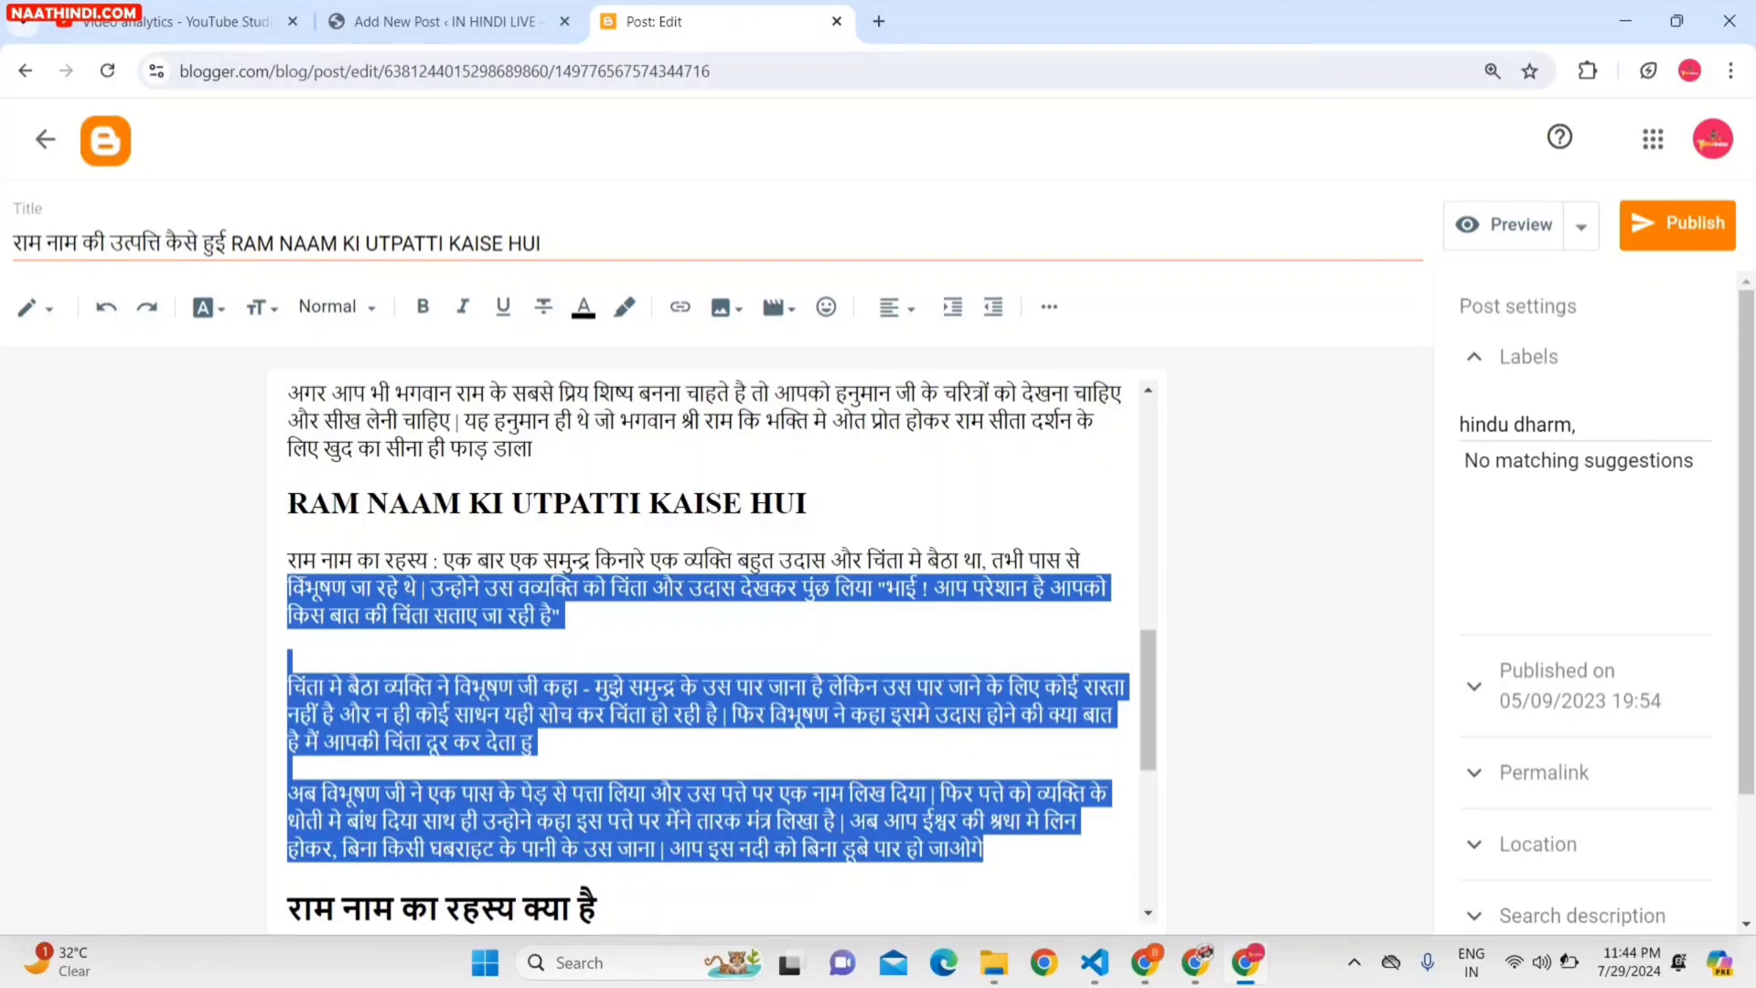
pyautogui.click(370, 7)
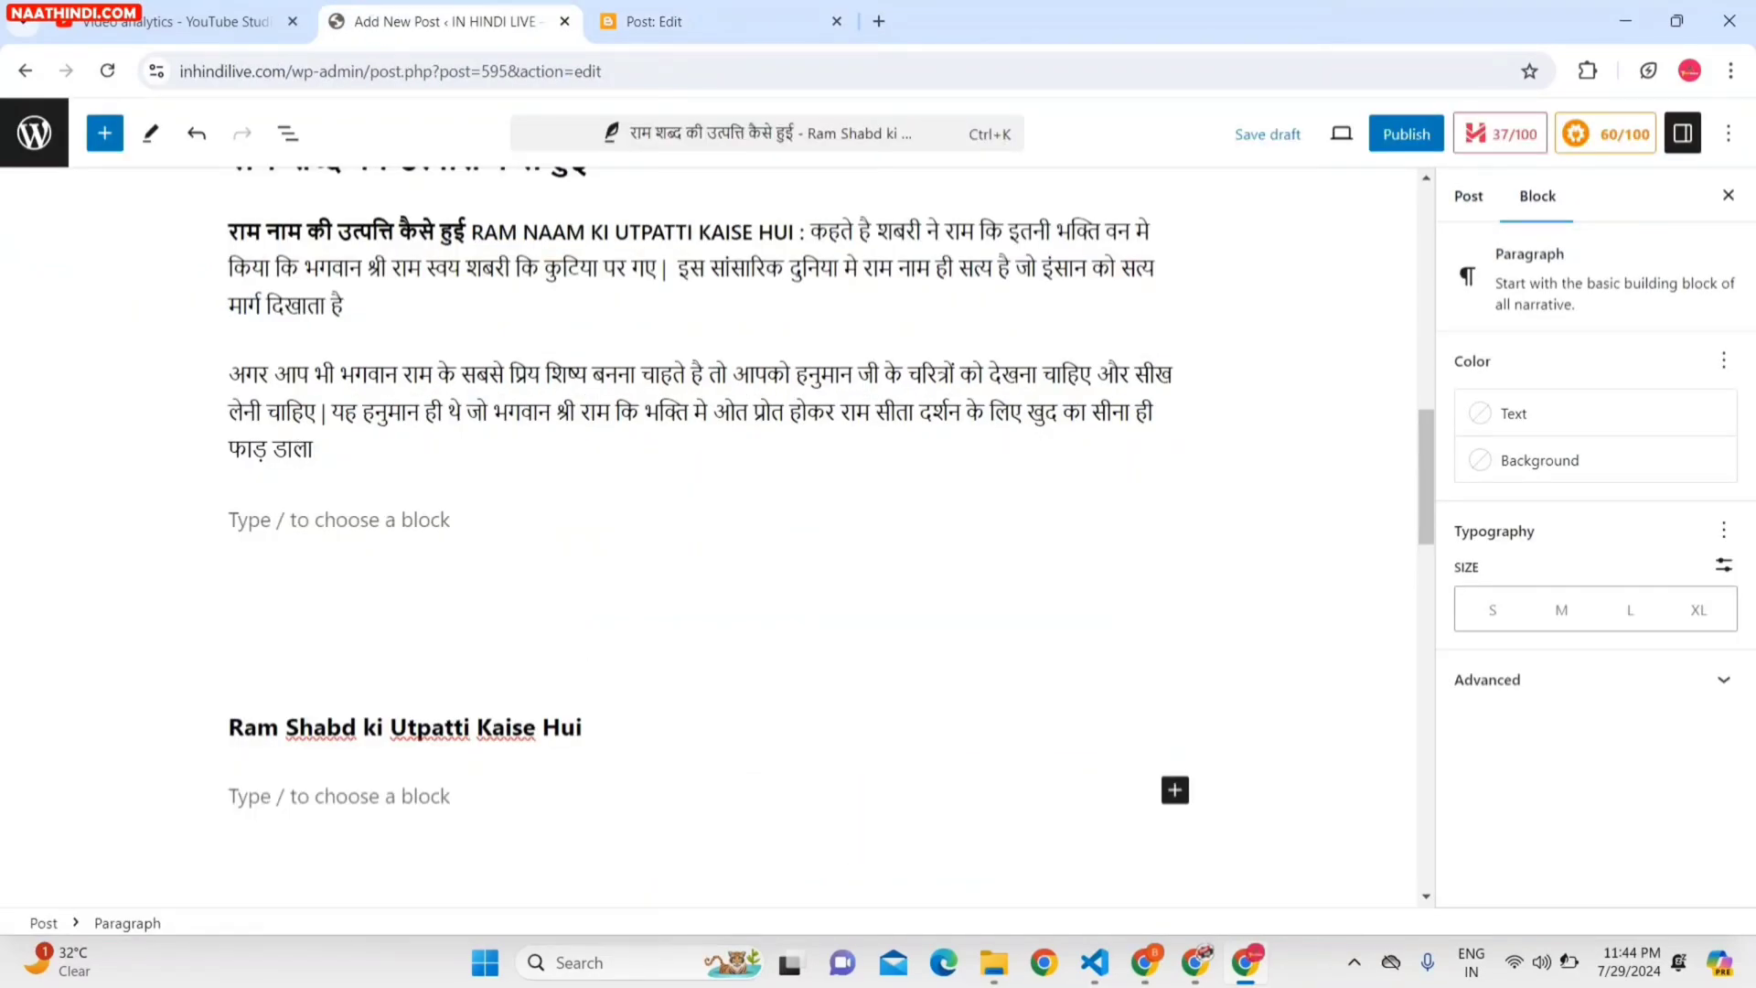
pyautogui.write('विभूषण जा रहे थे | उन्होने उस वव्यक्ति को चिंता और उदास देखकर पुंछ लिया "भाई ! आप परेशान है आपको किस बात की चिंता सताए जा रही है"  चिंता मे बैठा व्यक्ति ने विभूषण जी कहा - मुझे समुन्द्र के उस पार जाना है लेकिन उस पार जाने के लिए कोई रास्ता नहीं है और न ही कोई साधन यही सोच कर चिंता हो रही है | फिर विभूषण ने कहा इसमे उदास होने की क्या बात है मैं आपकी चिंता दूर कर देता हु अब विभूषण जी ने एक पास के पेड़ से पत्ता लिया और उस पत्ते पर एक नाम लिख दिया | फिर पत्ते को व्यक्ति के धोती मे बांध दिया साथ ही उन्होने कहा इस पत्ते पर मेंने तारक मंत्र लिखा है | अब आप ईश्वर की श्रधा मे लिन होकर, बिना किसी घबराहट के पानी के उस जाना | आप इस नदी को बिना डूबे पार हो जाओगे')
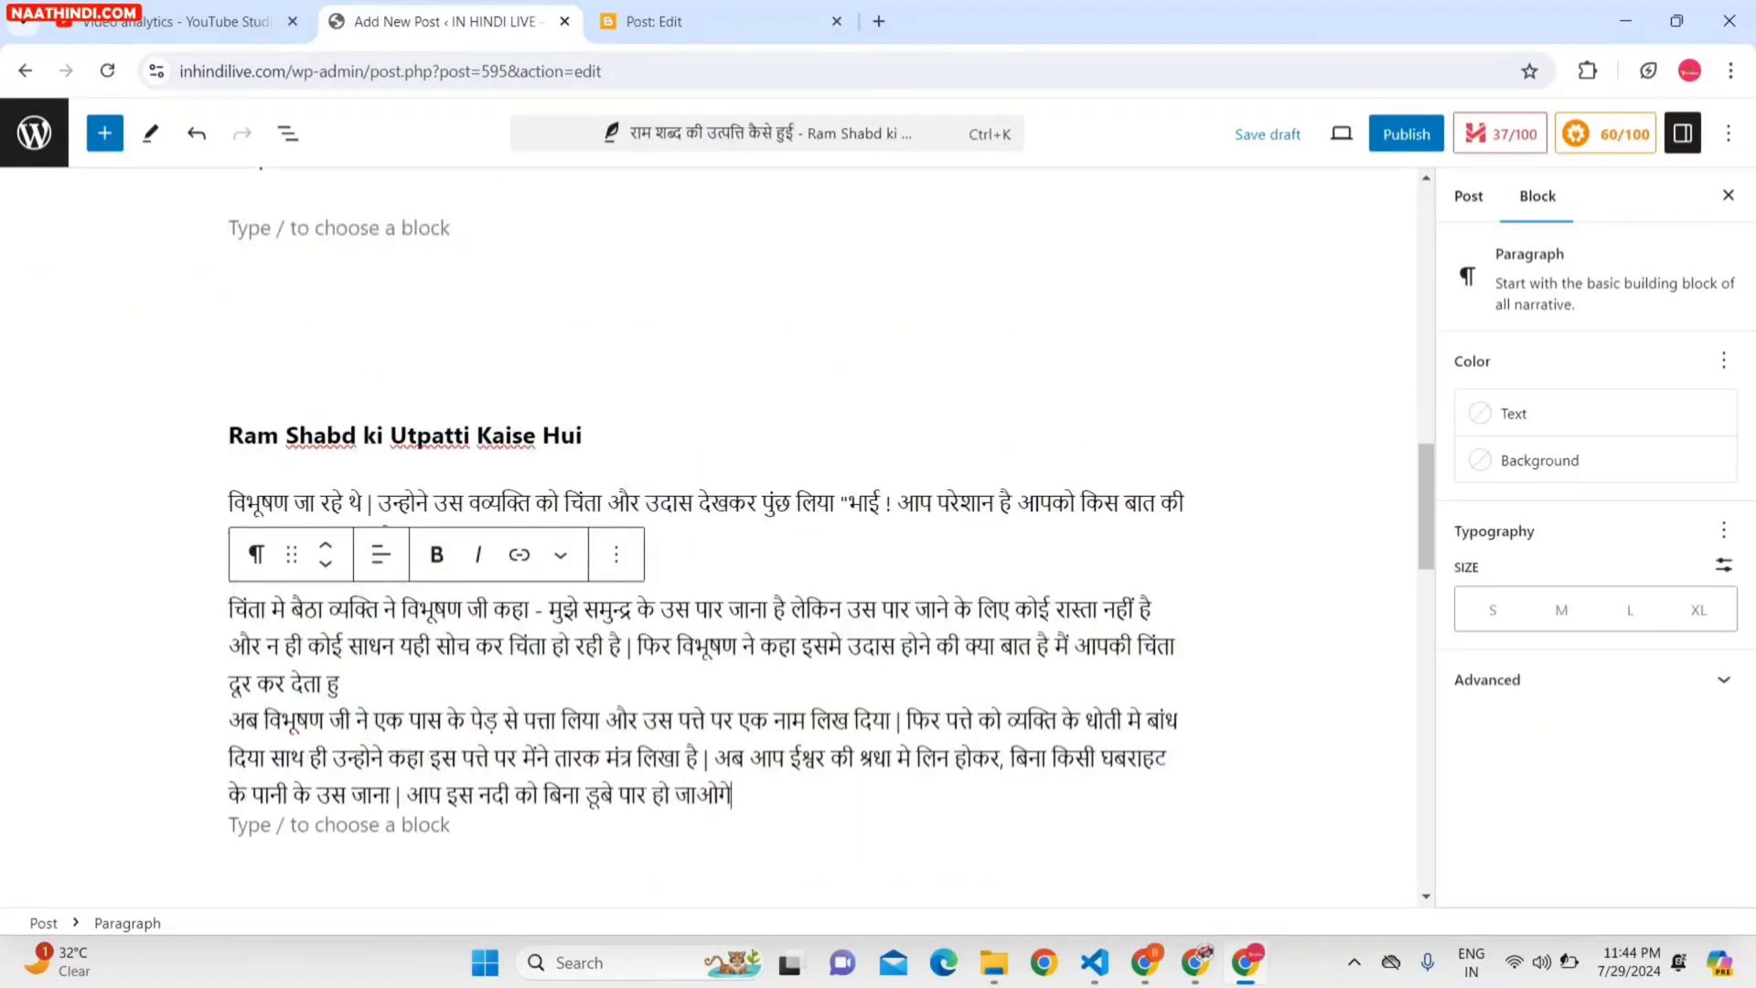
pyautogui.scroll(-2, 704, 530)
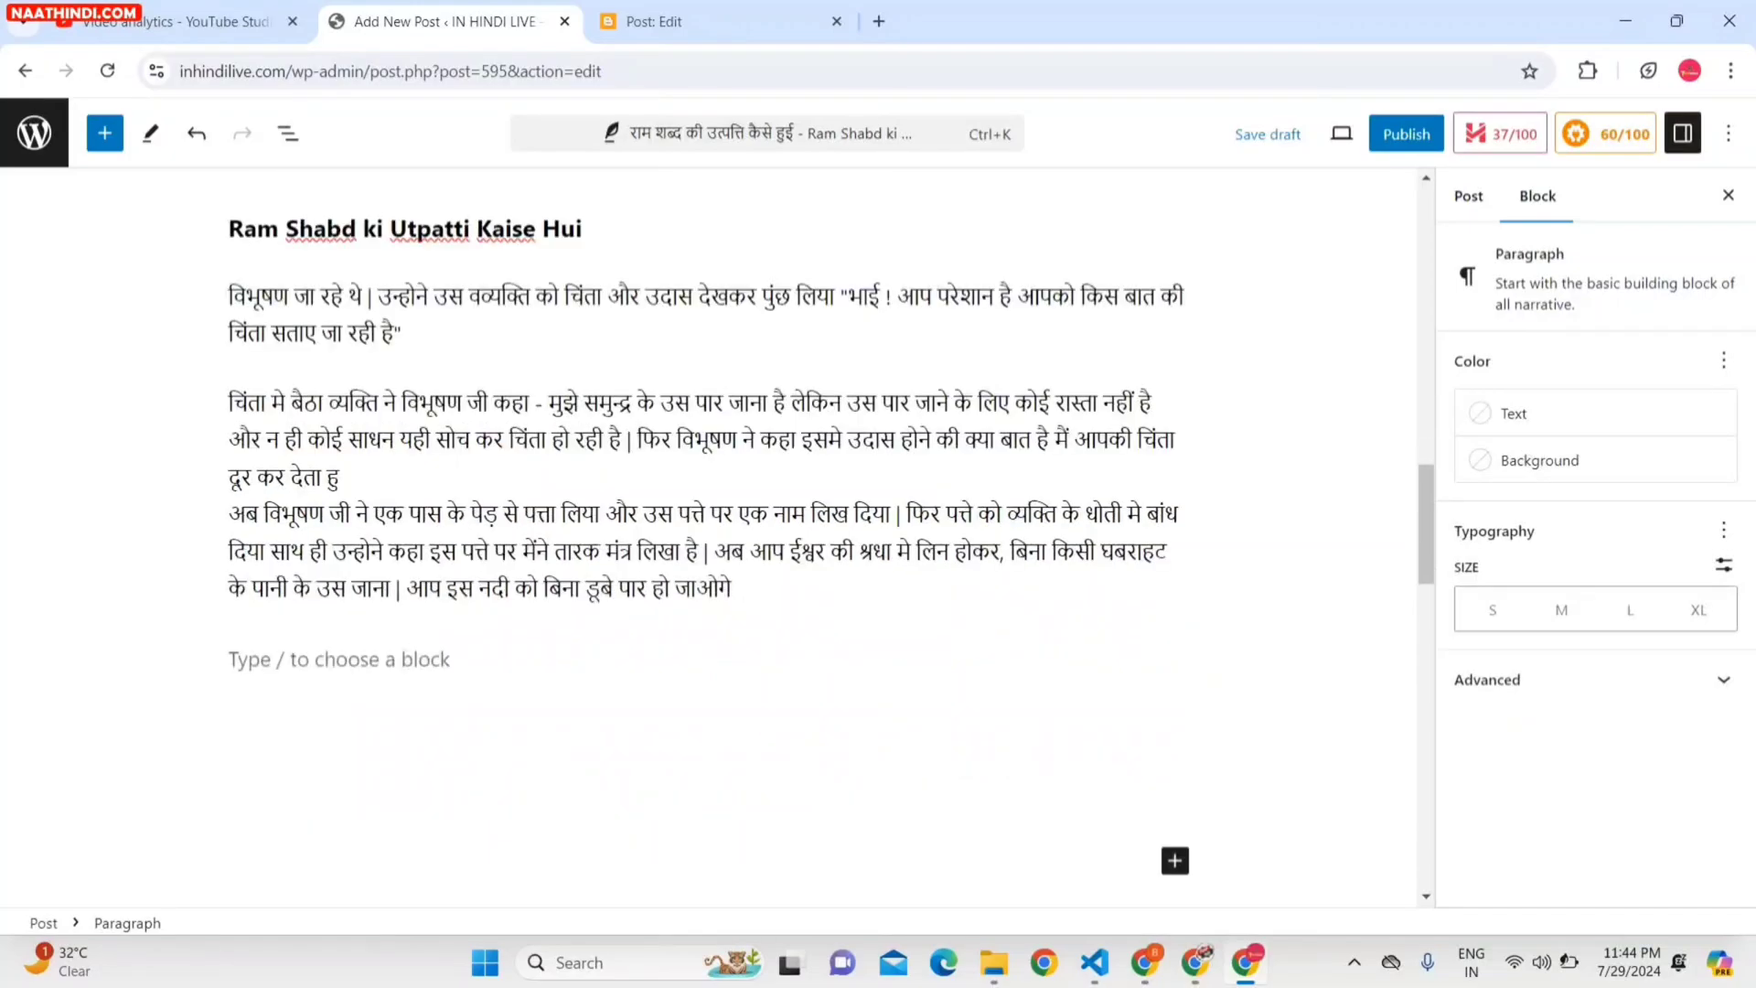
# Copy the next heading "राम नाम का रहस्य क्या है" from the Blogger post.
pyautogui.click(729, 13)
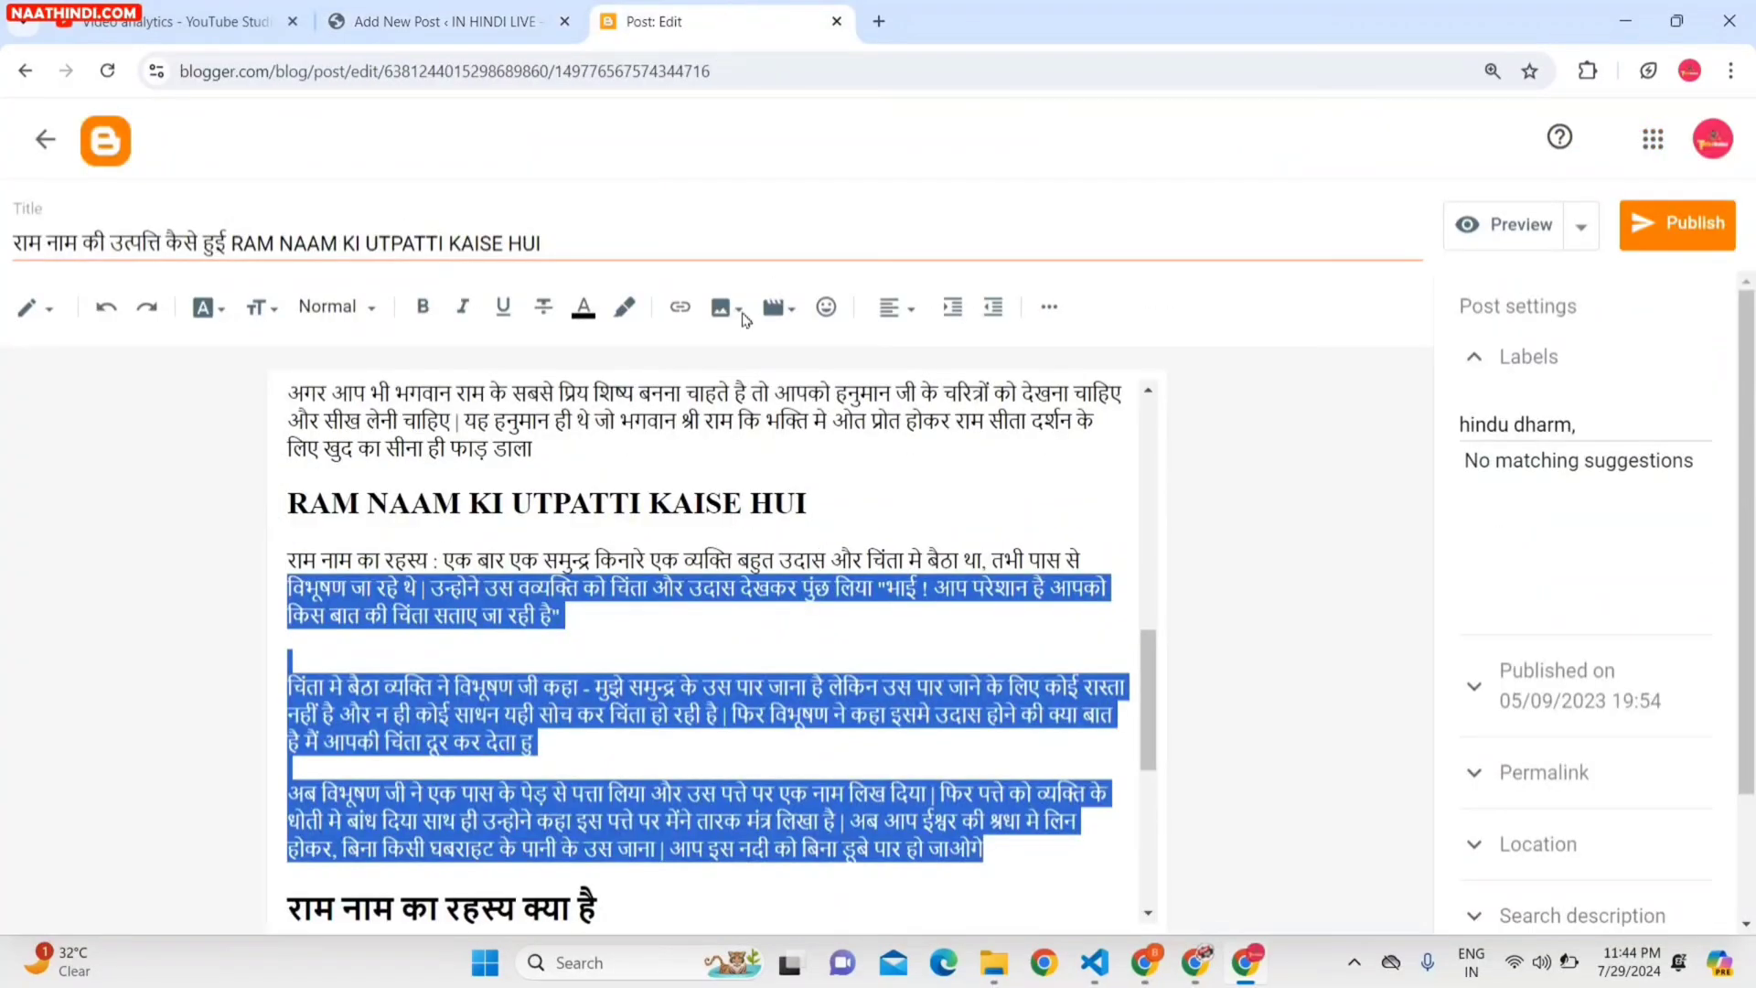
pyautogui.moveTo(1148, 631); pyautogui.dragTo(1169, 735)
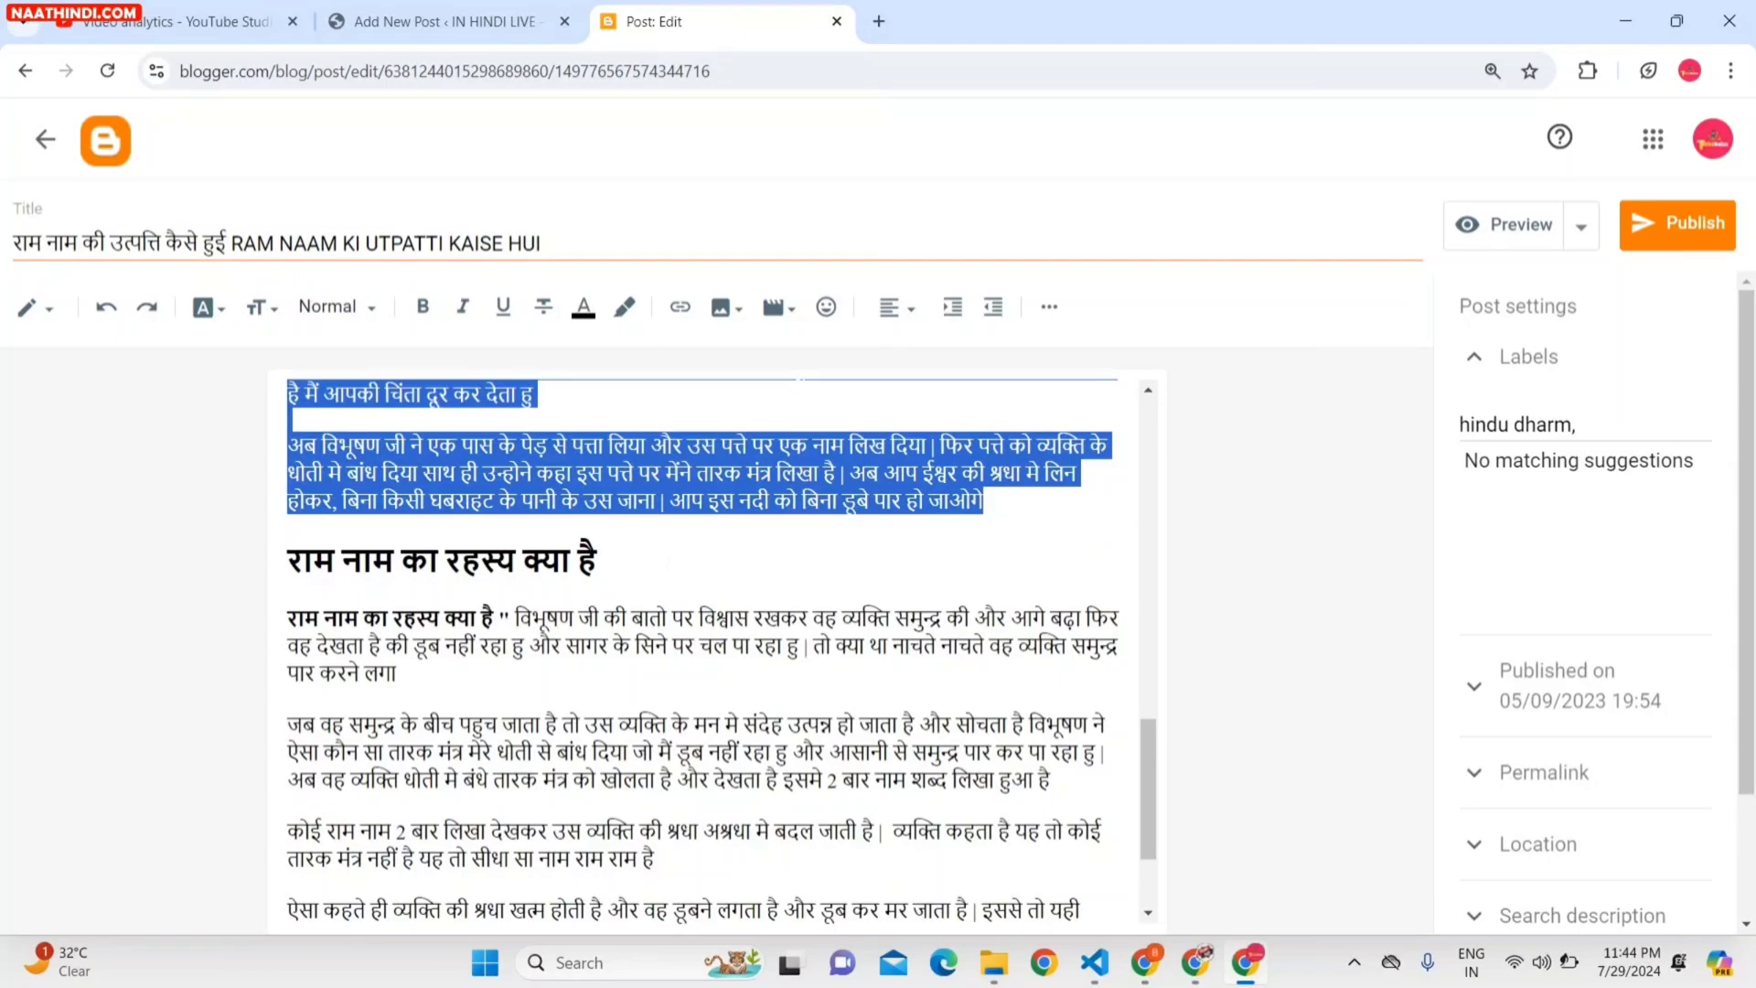
pyautogui.moveTo(596, 560); pyautogui.dragTo(285, 573)
pyautogui.hotkey('ctrl', 'c')
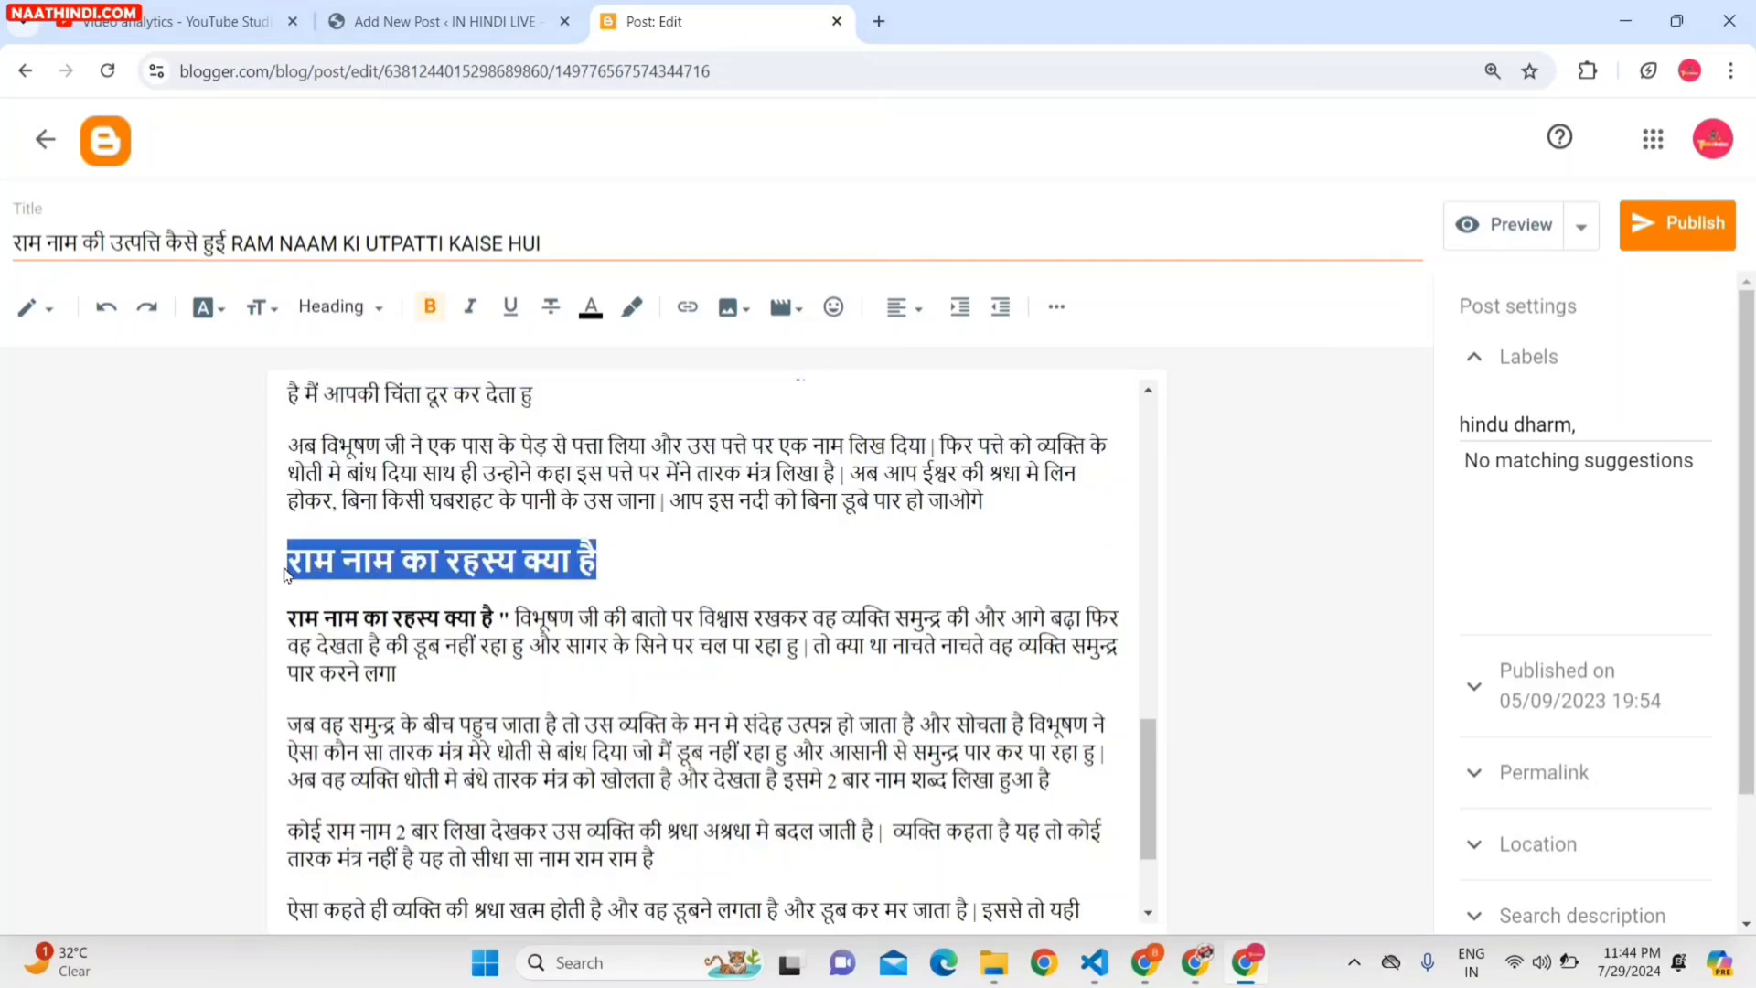
# Look up the copied heading in Google's search suggestions in a new tab and copy the suggestion "राम नाम का रहस्य क्या है".
pyautogui.click(878, 21)
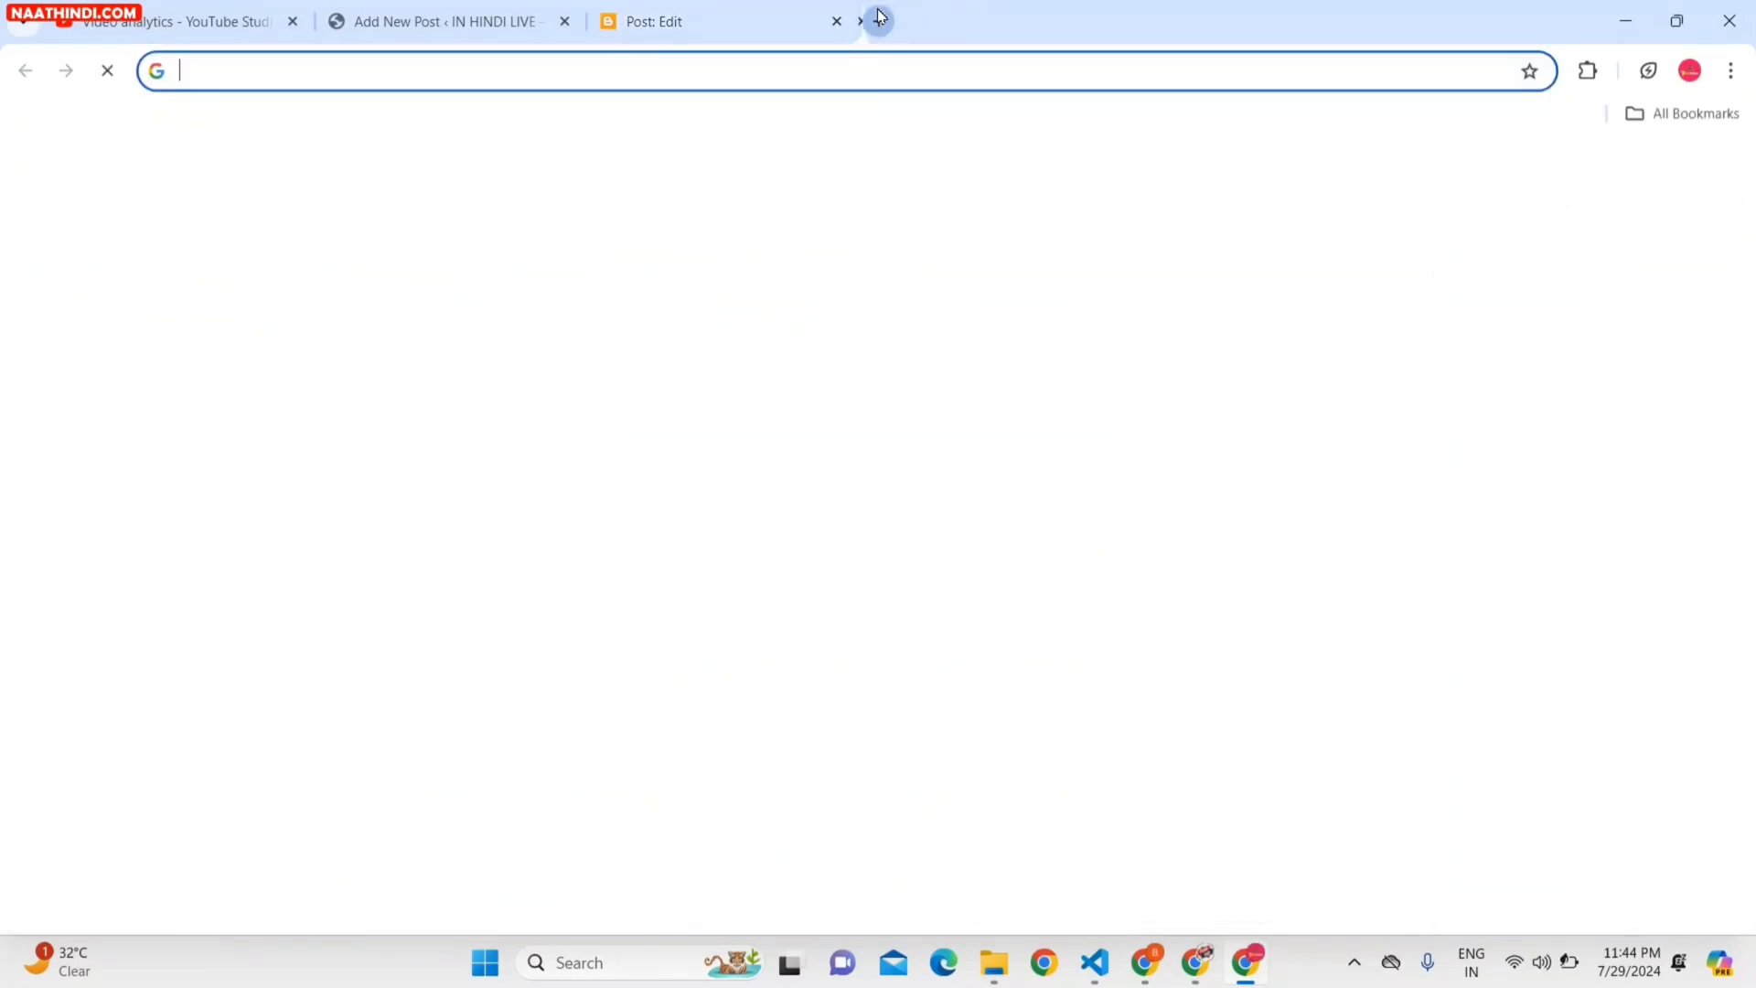
pyautogui.hotkey('ctrl', 'v')
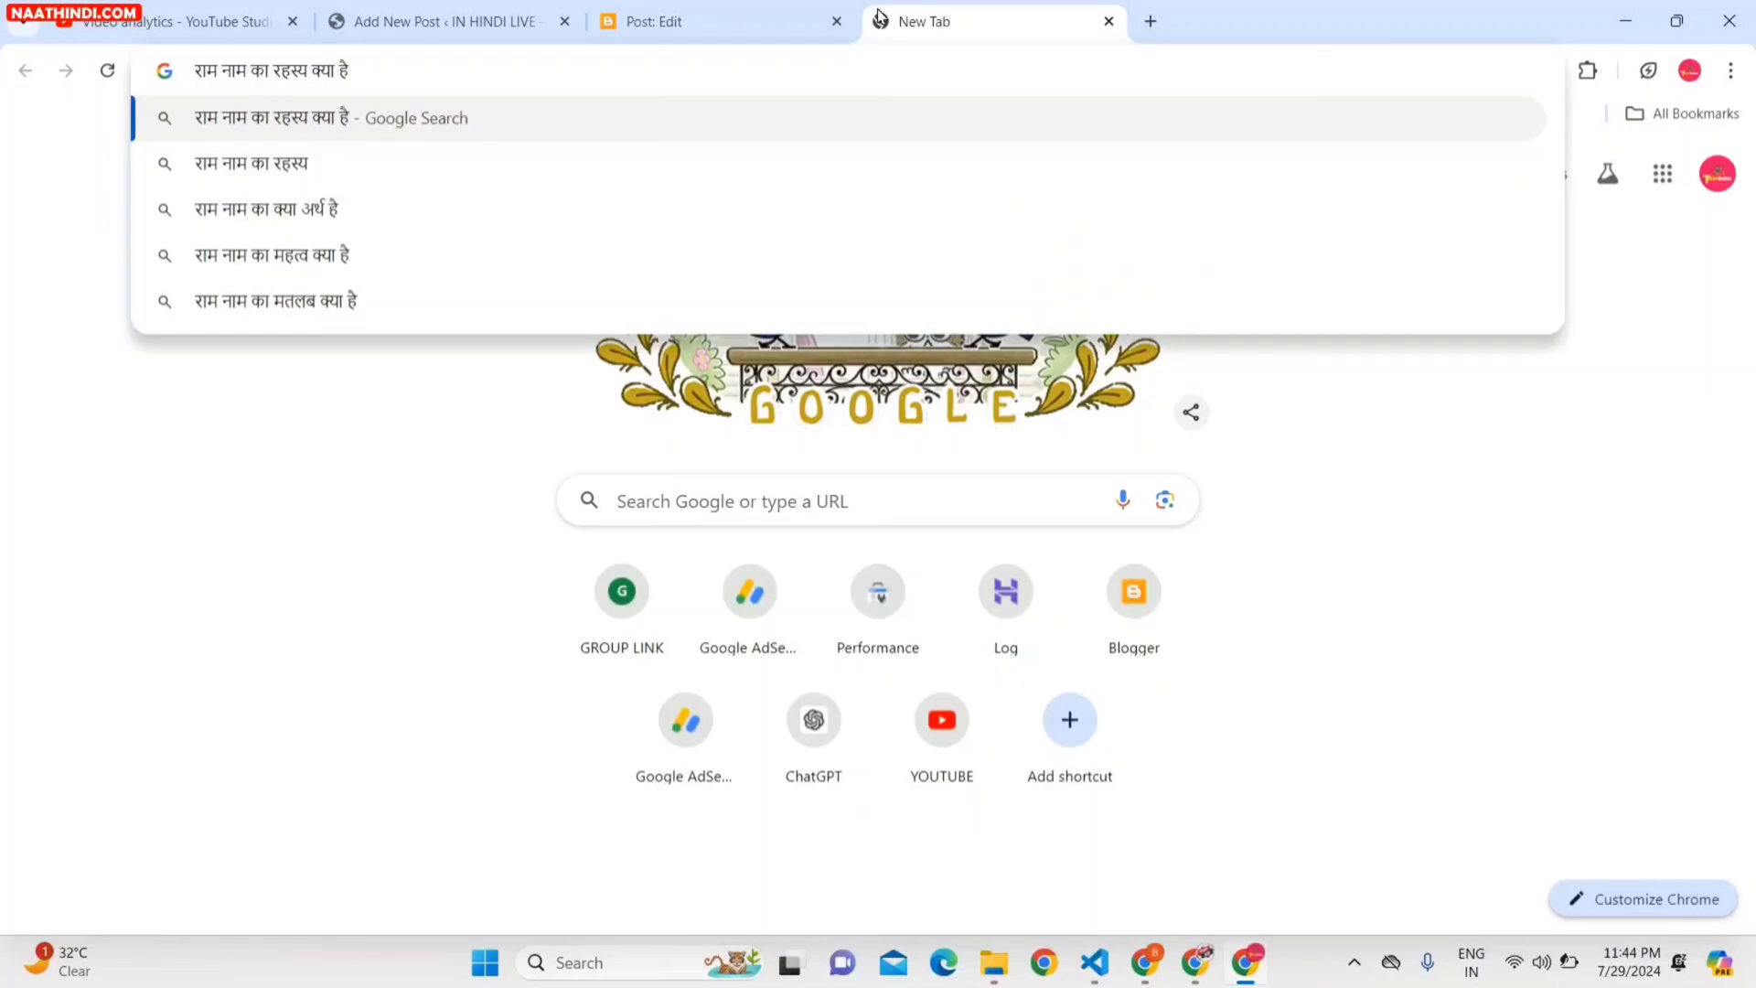
pyautogui.press('Down')
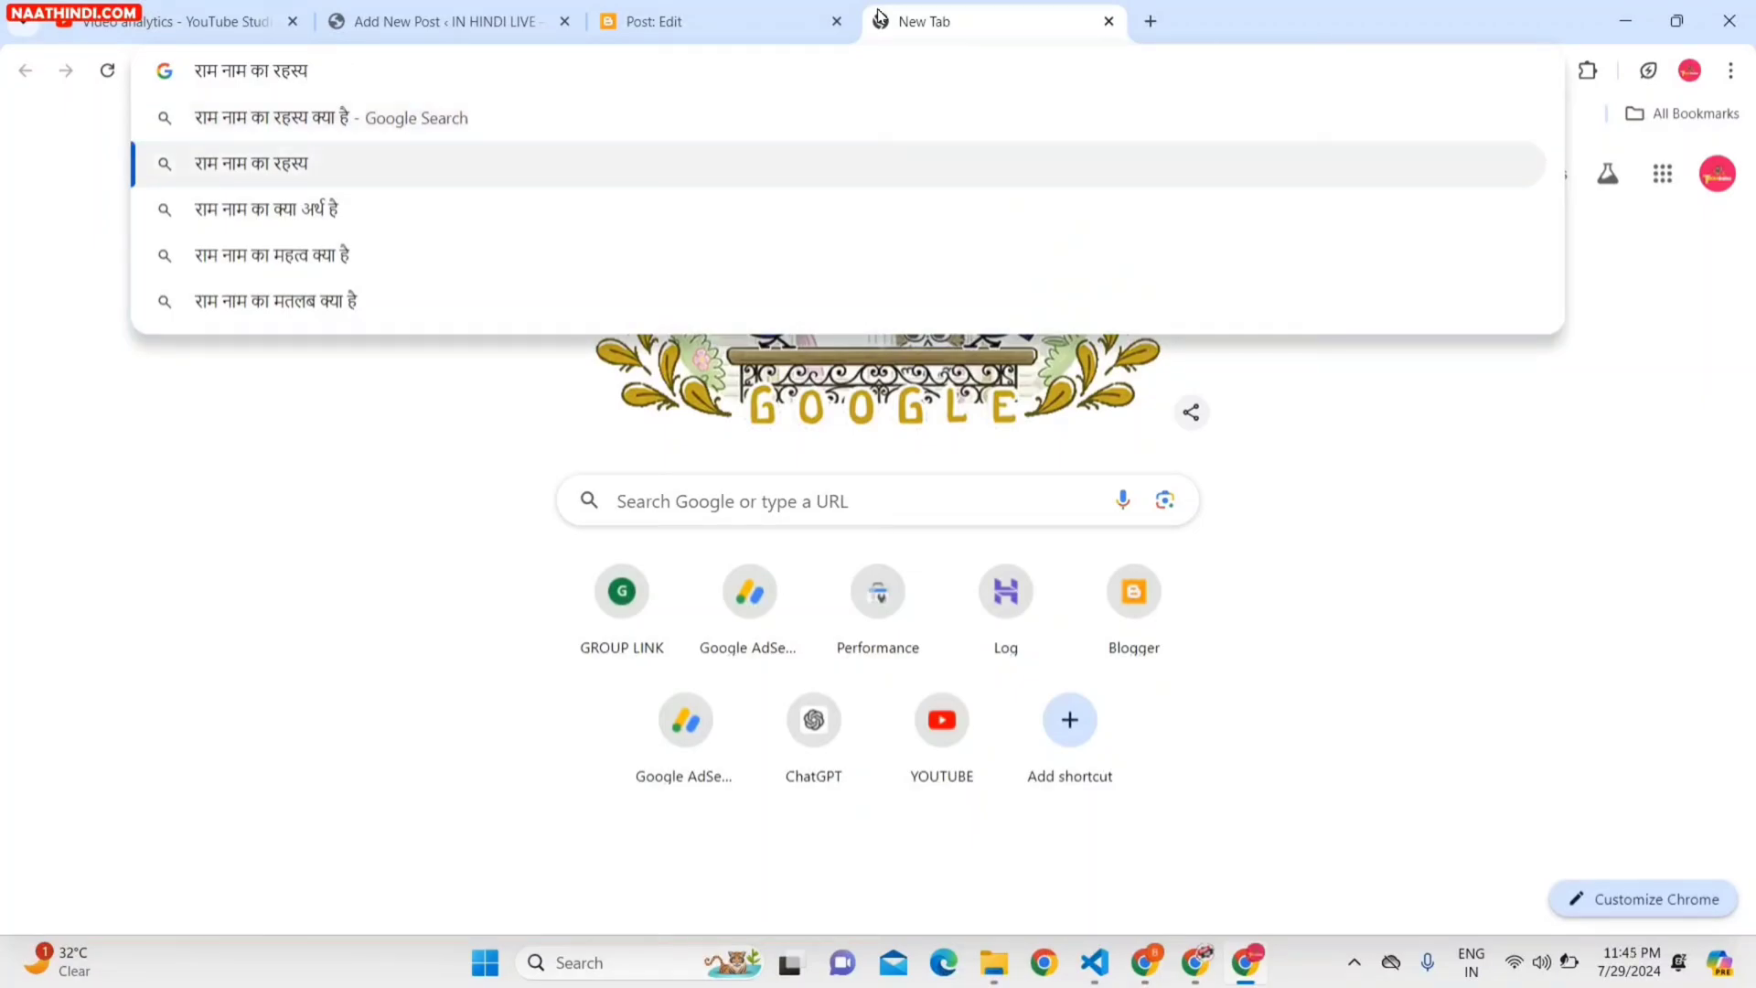
pyautogui.press('BackSpace')
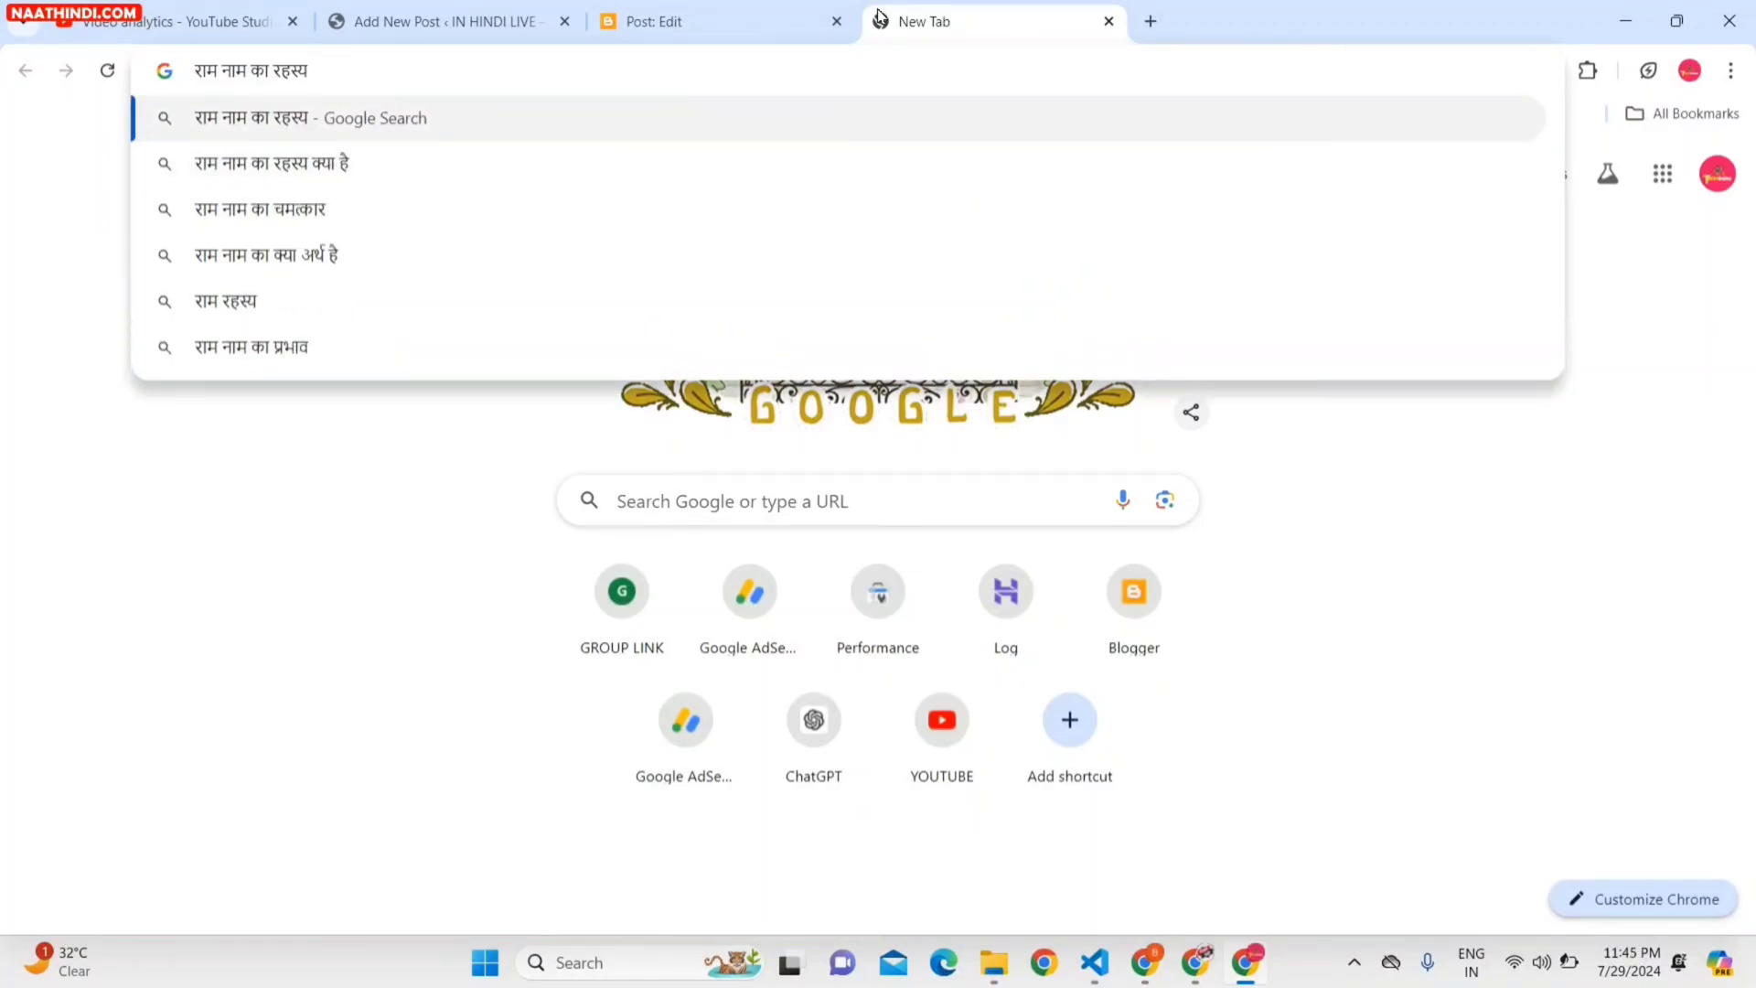
pyautogui.press('Down')
pyautogui.hotkey('ctrl', 'a')
pyautogui.hotkey('ctrl', 'c')
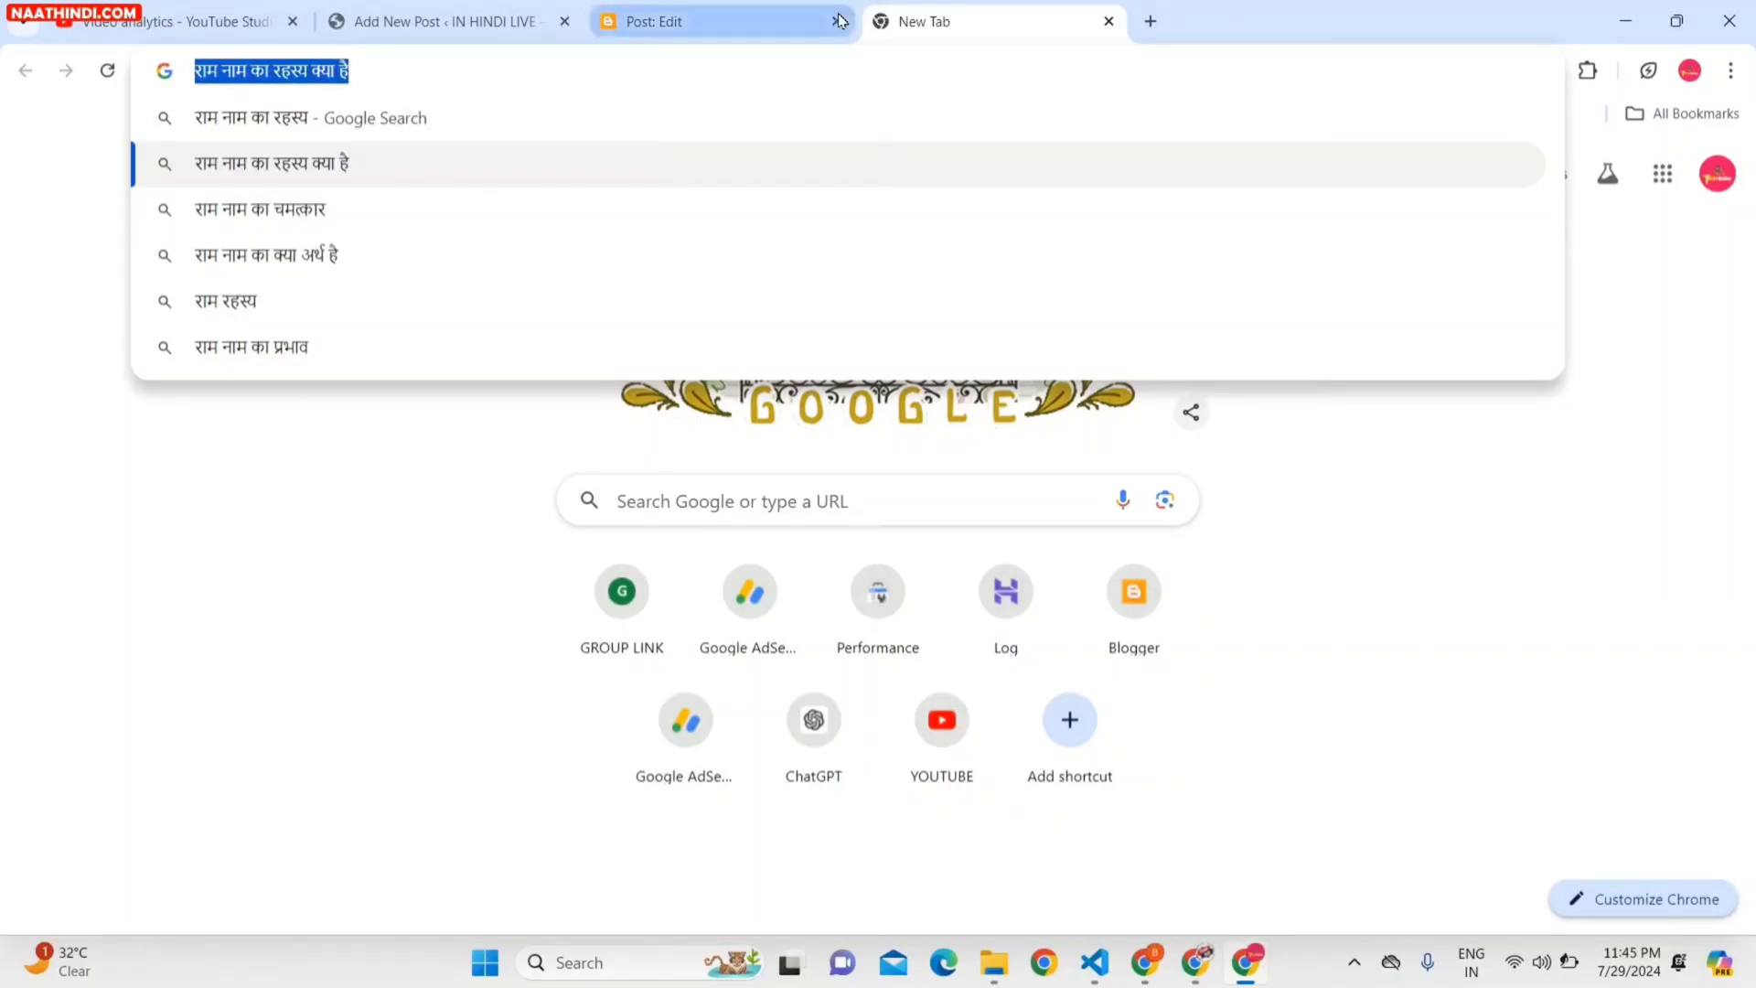
# Insert a Heading block at the end of the WordPress post and set it to level H4.
pyautogui.click(446, 21)
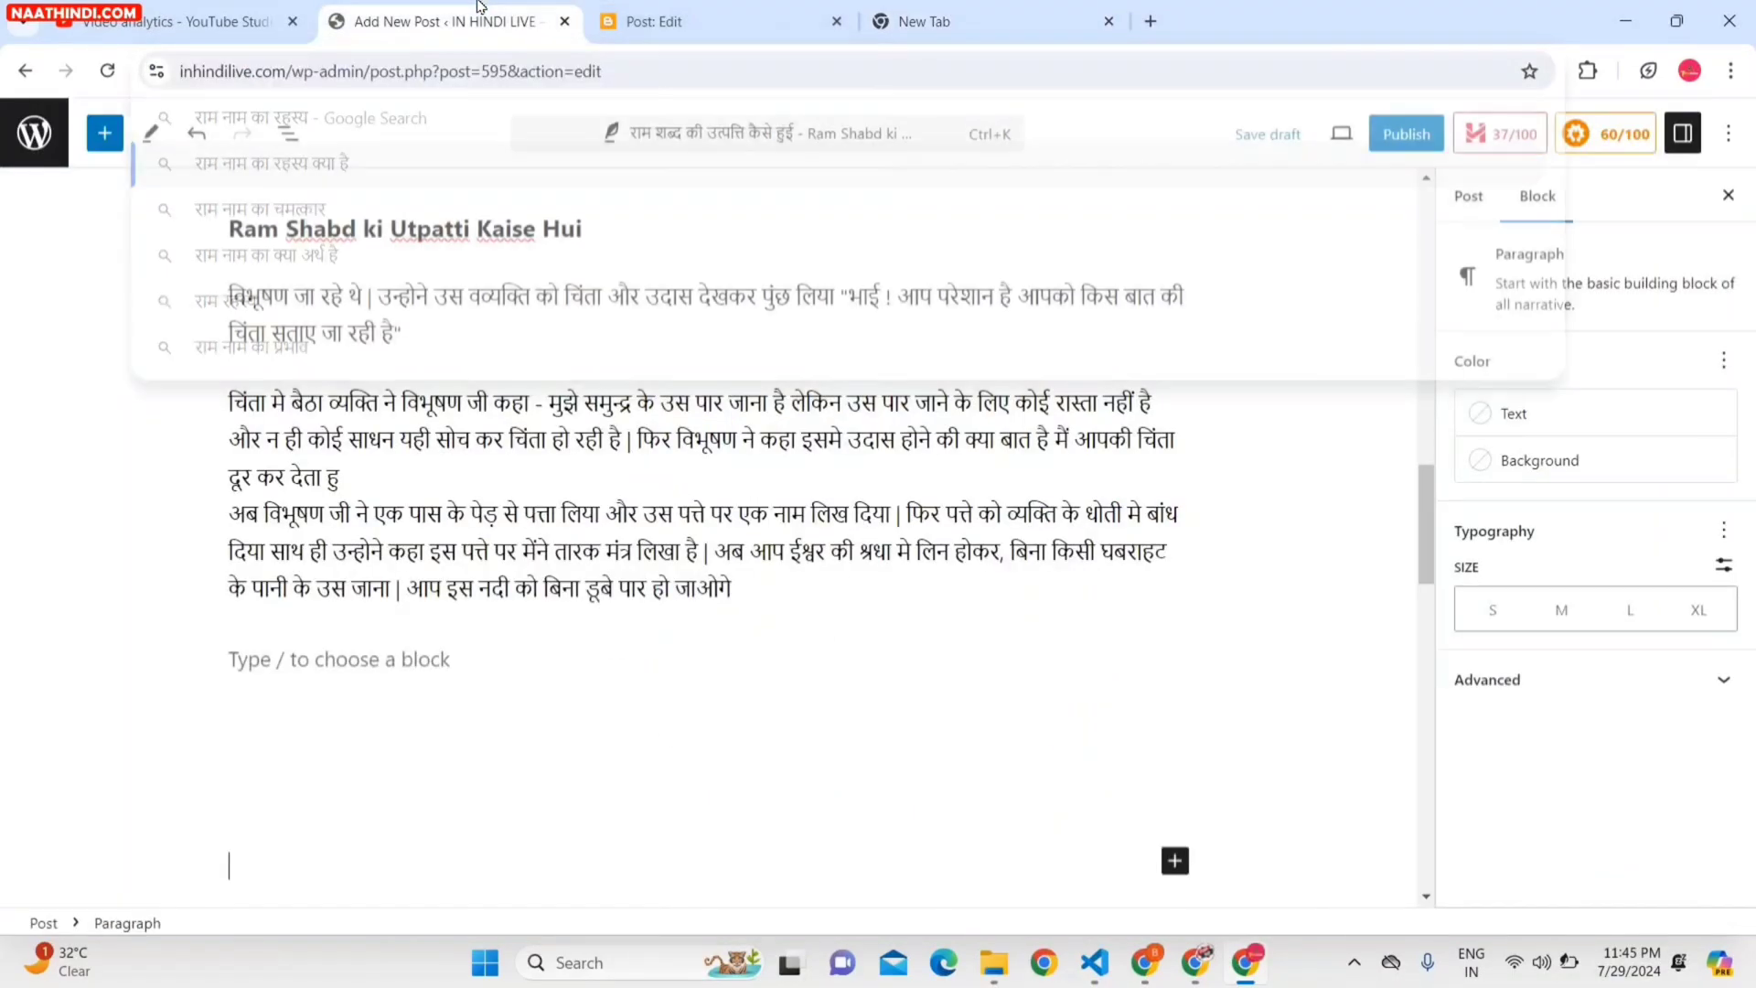
pyautogui.click(1175, 862)
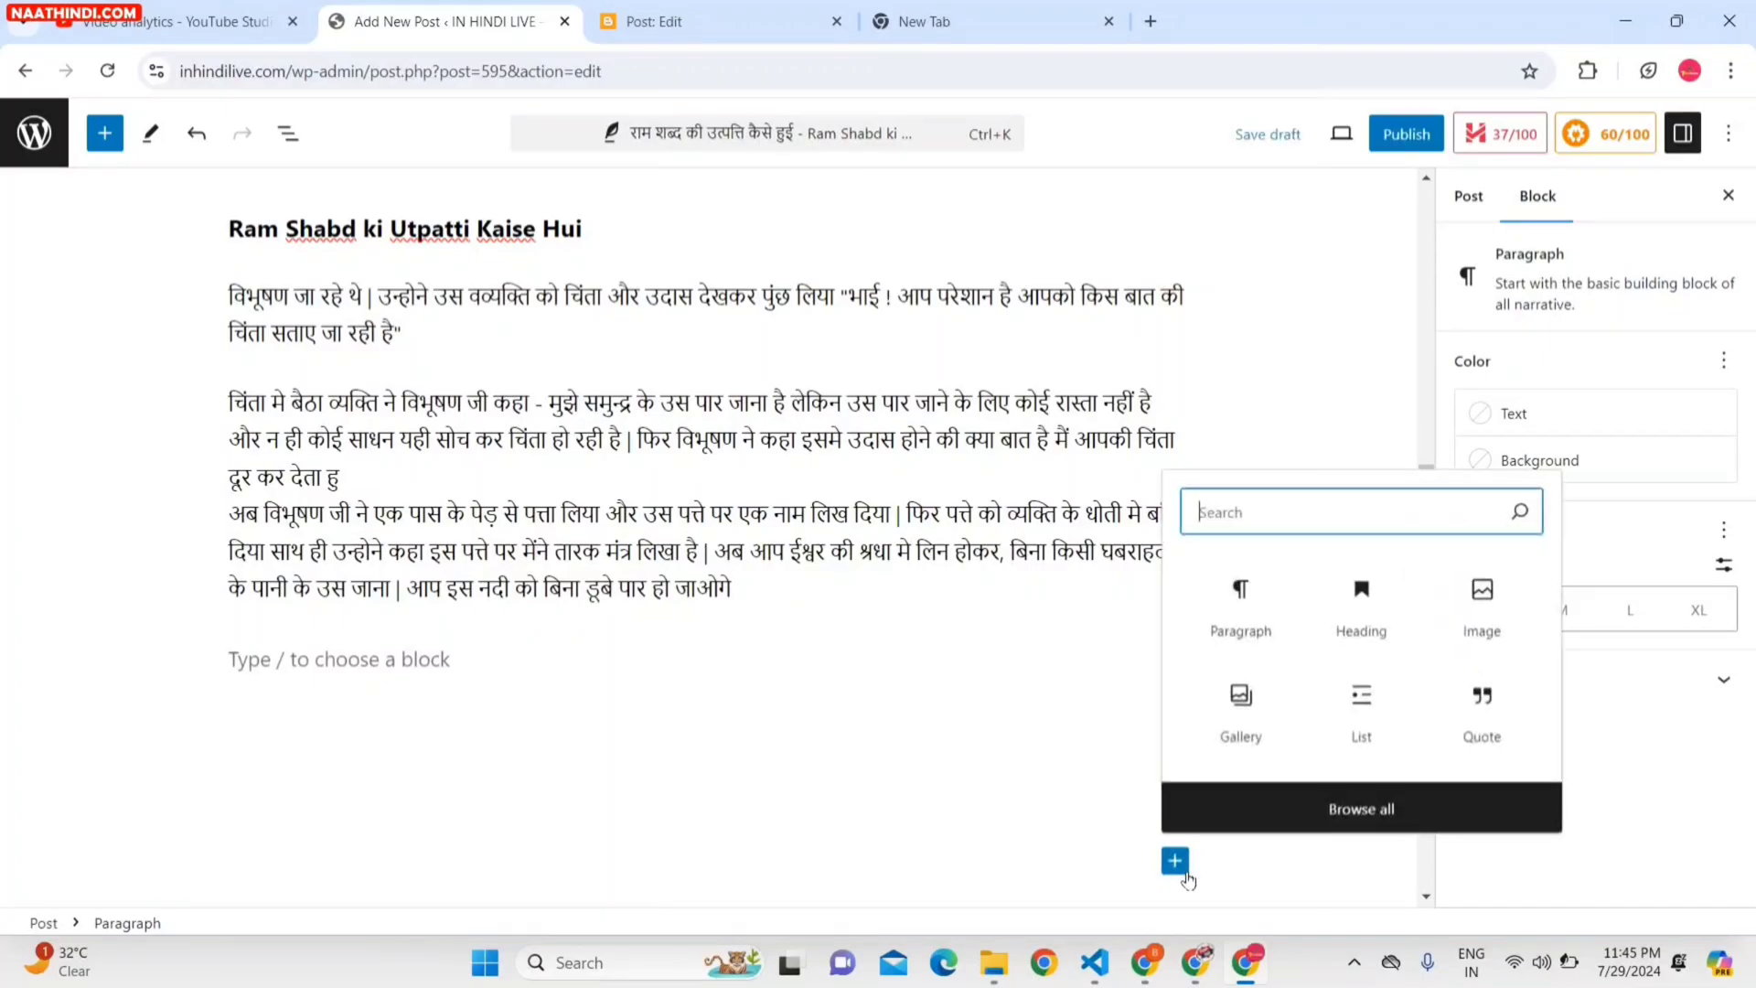
pyautogui.click(1341, 617)
pyautogui.click(380, 811)
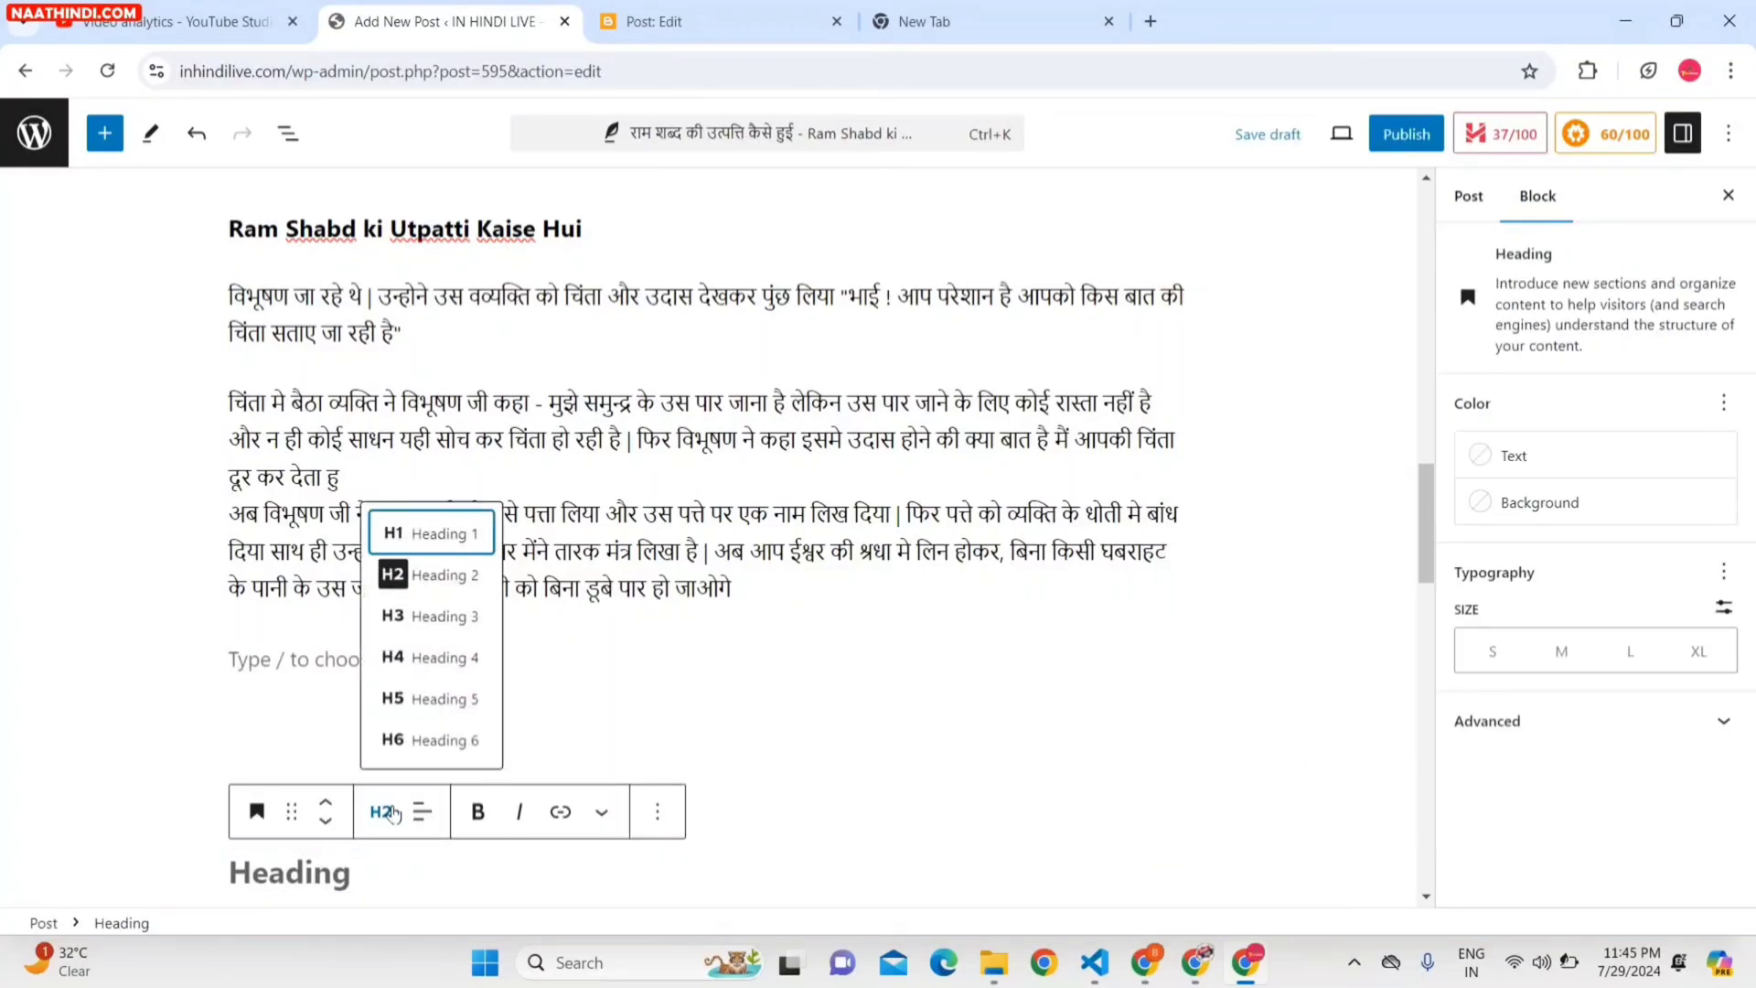
pyautogui.click(421, 673)
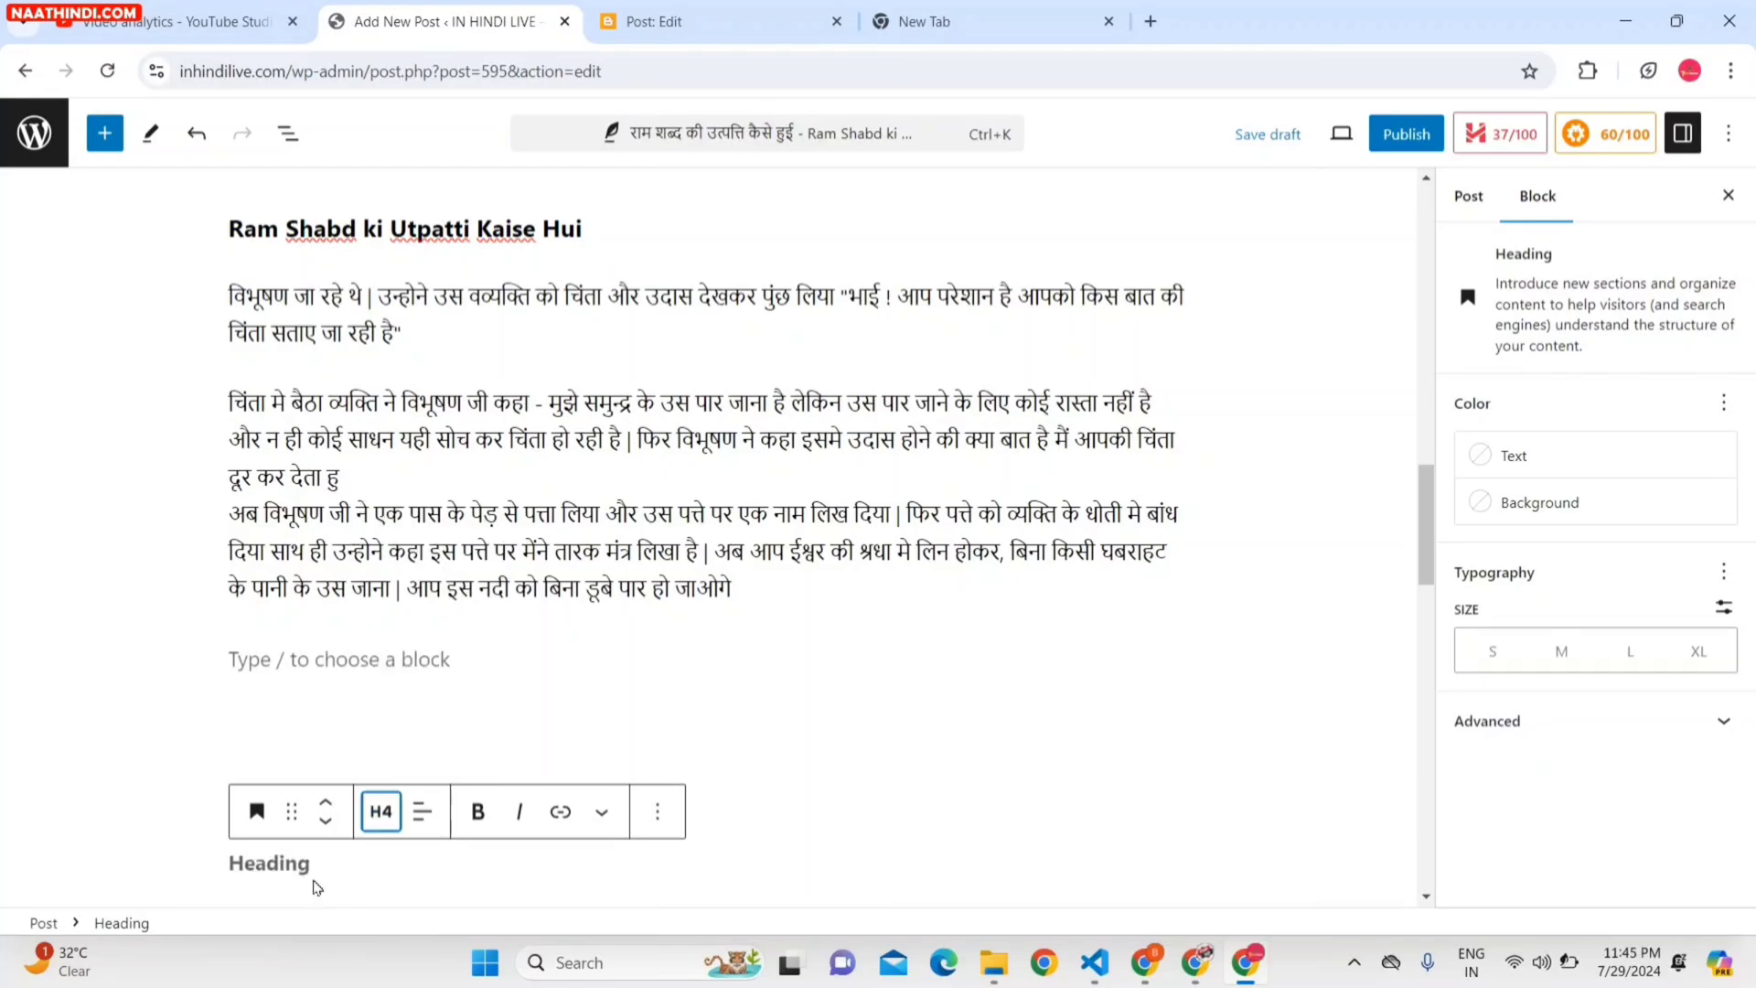
# Fill the H4 heading with "राम नाम का रहस्य क्या है" and paste the Blogger paragraphs of that section below it.
pyautogui.hotkey('ctrl', 'v')
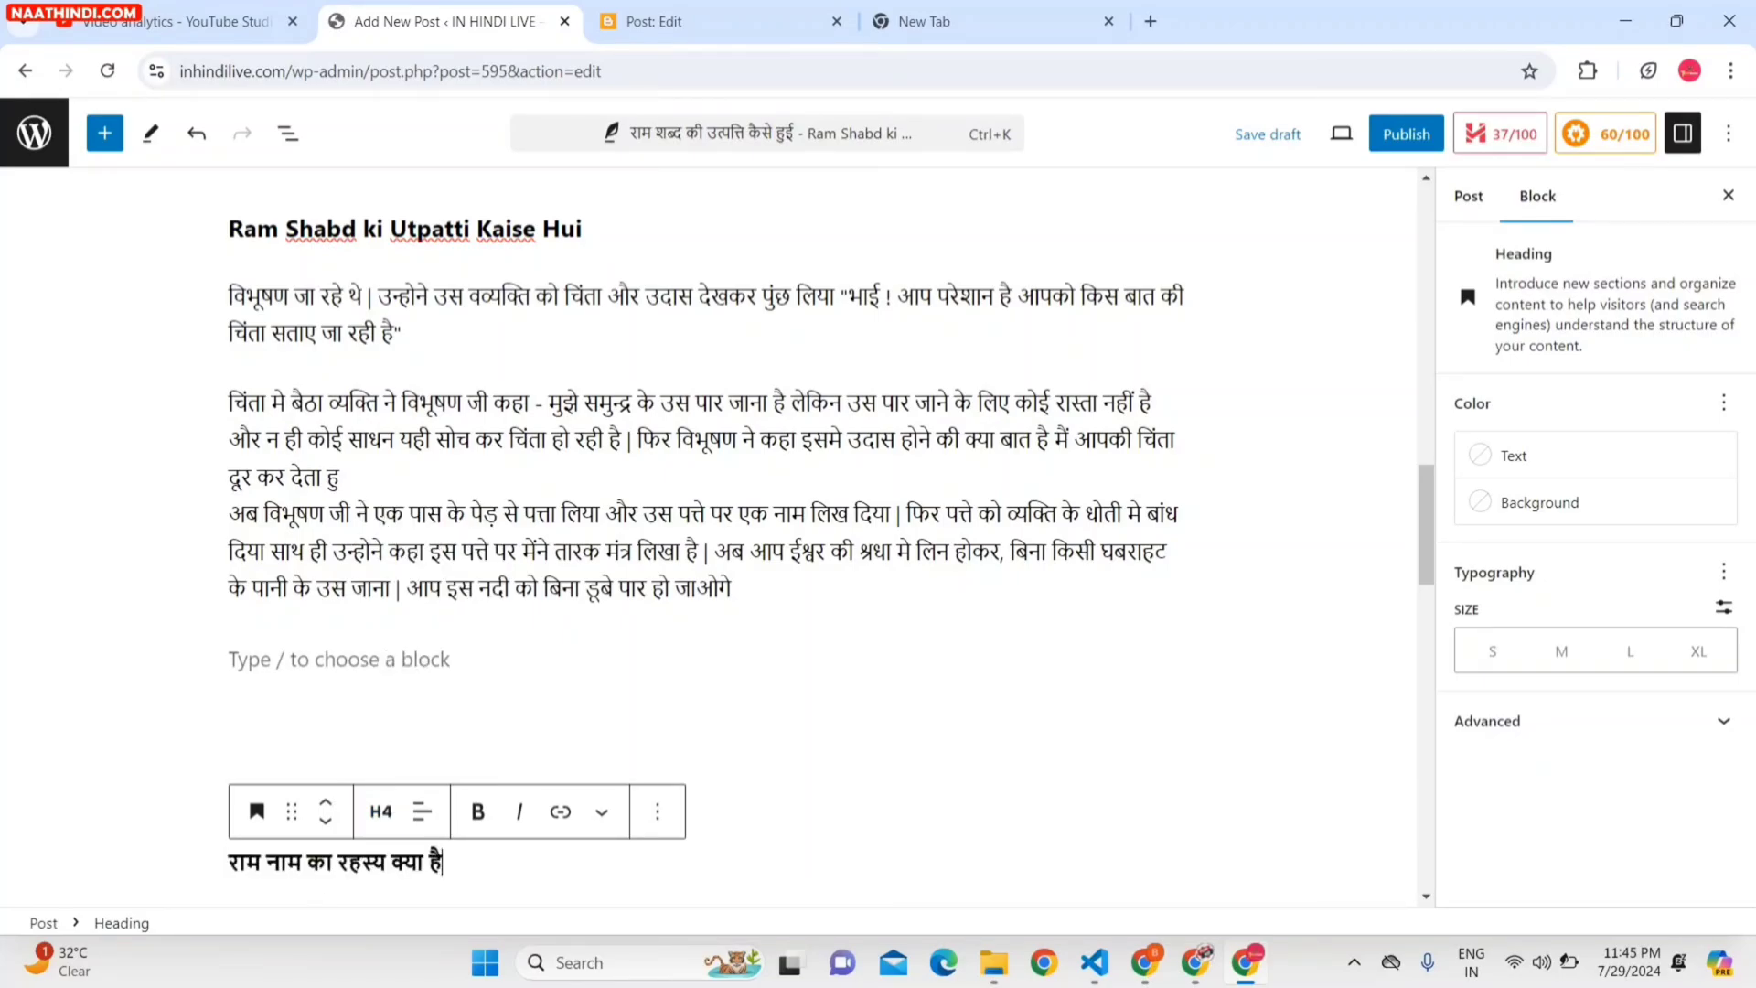
pyautogui.press('Return')
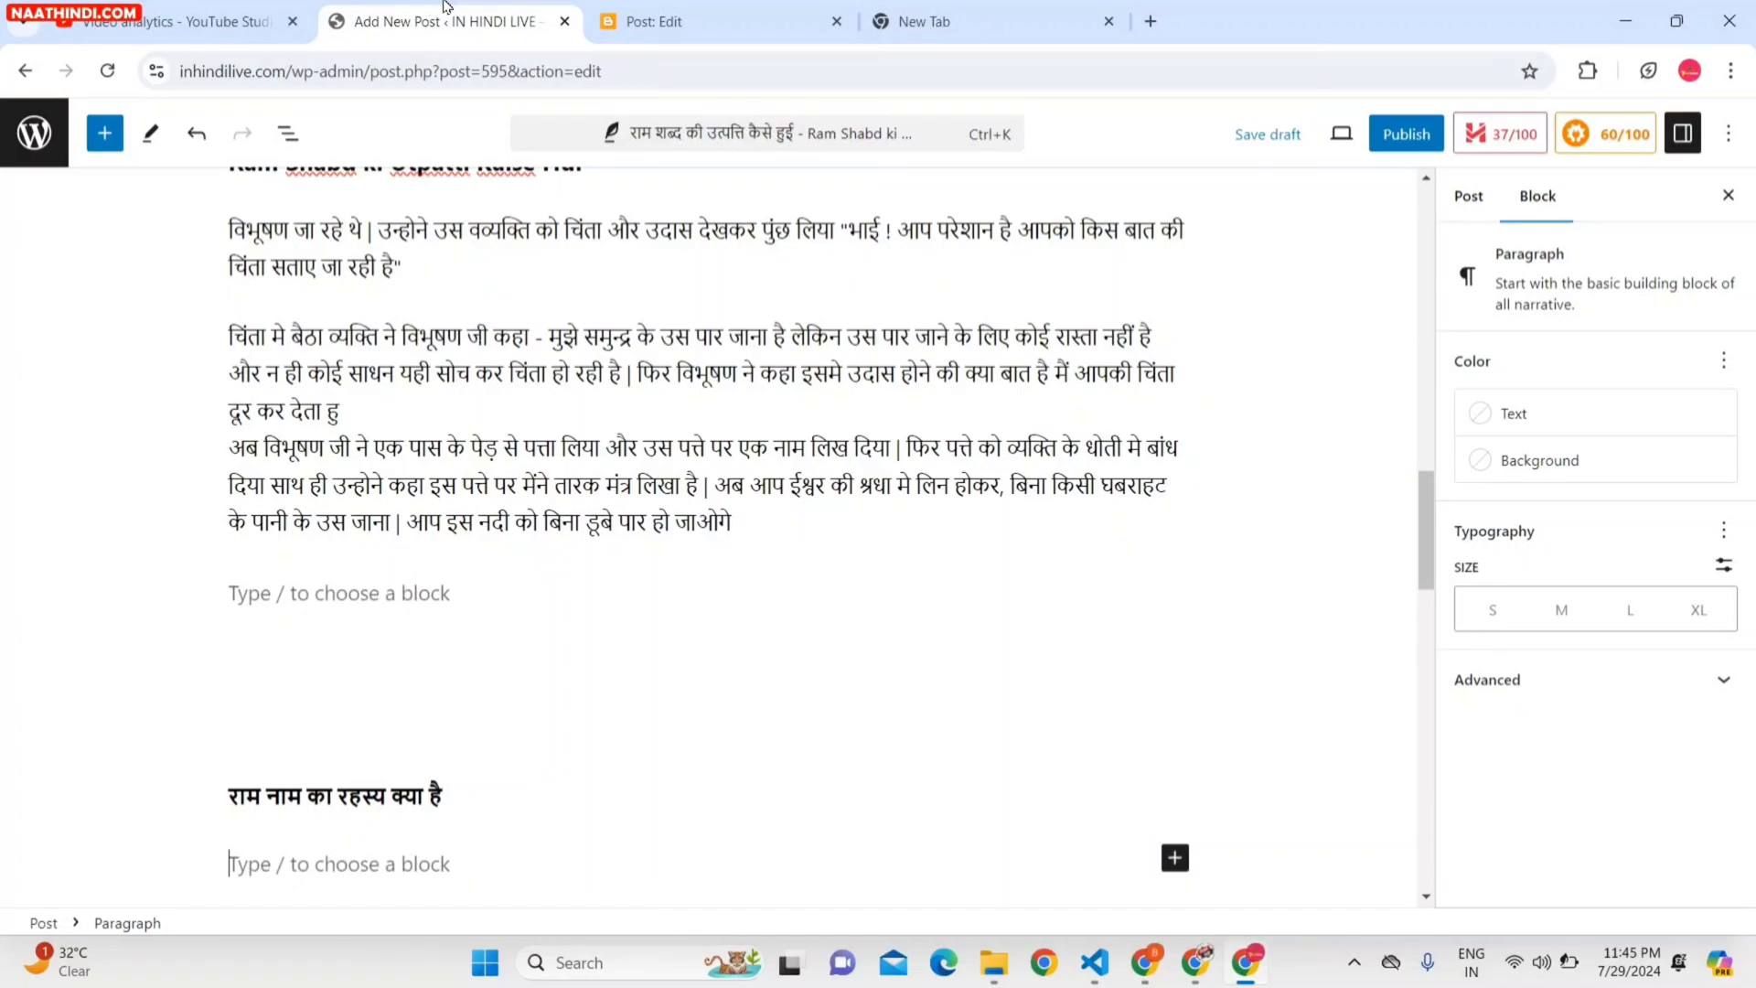
pyautogui.click(682, 6)
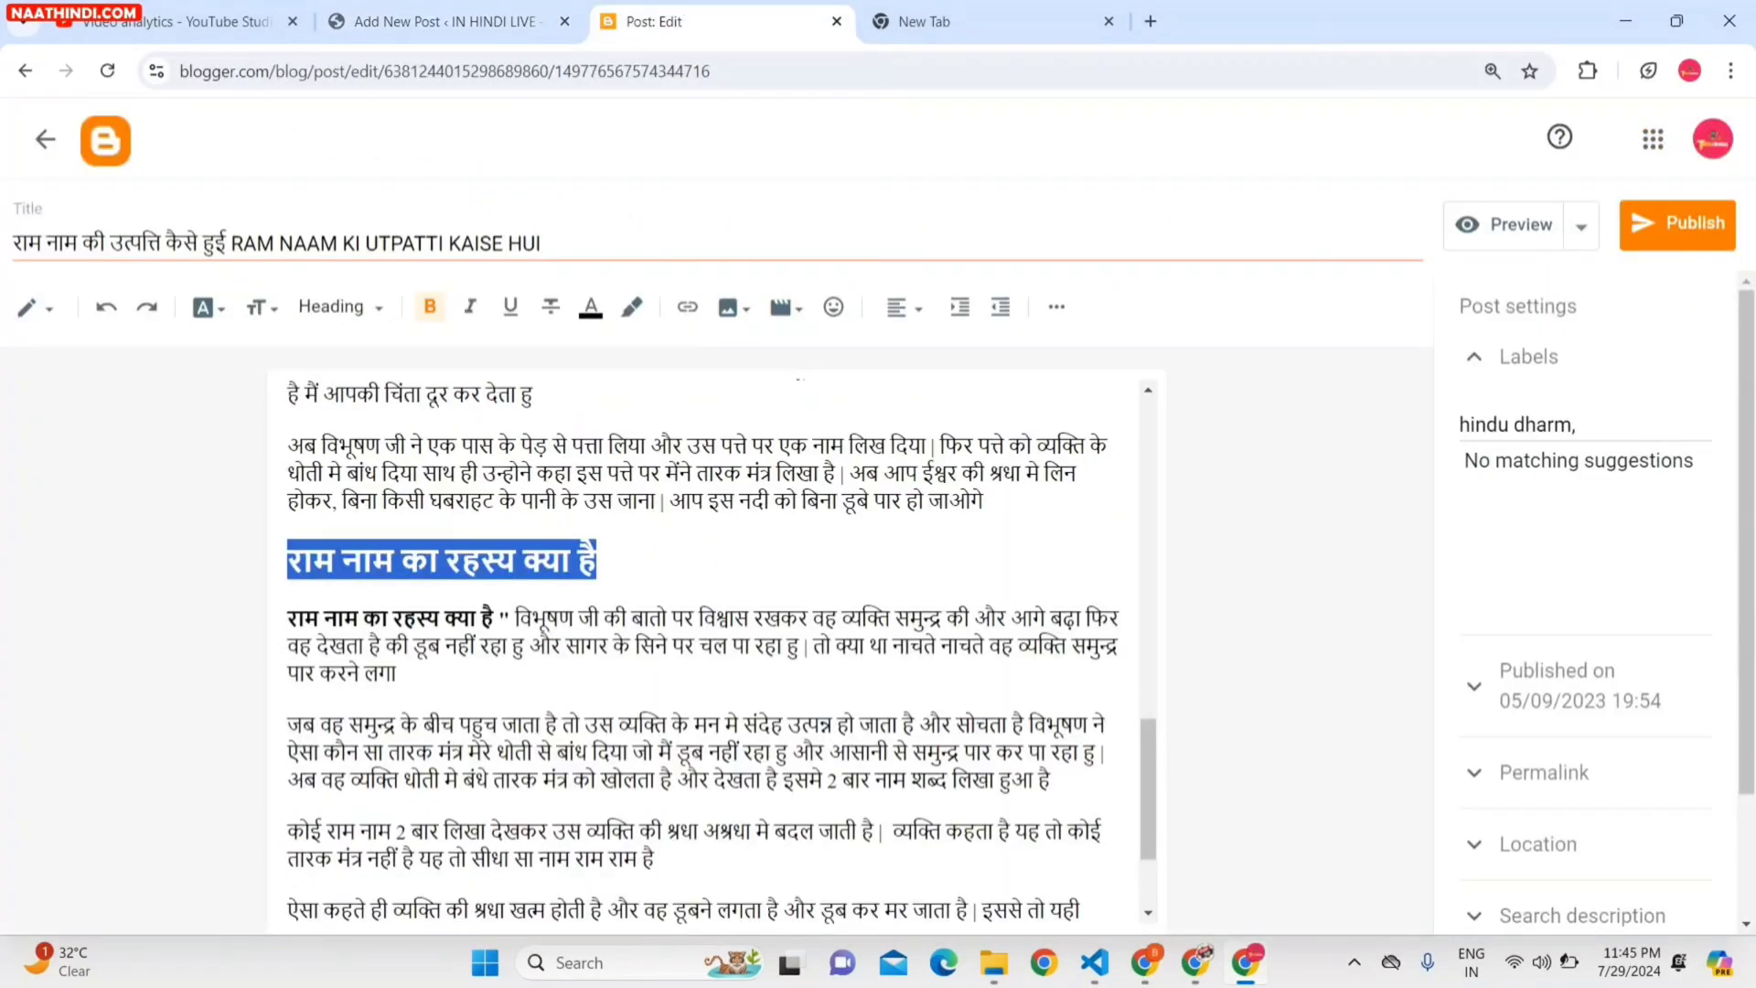
pyautogui.moveTo(1147, 733); pyautogui.dragTo(1147, 774)
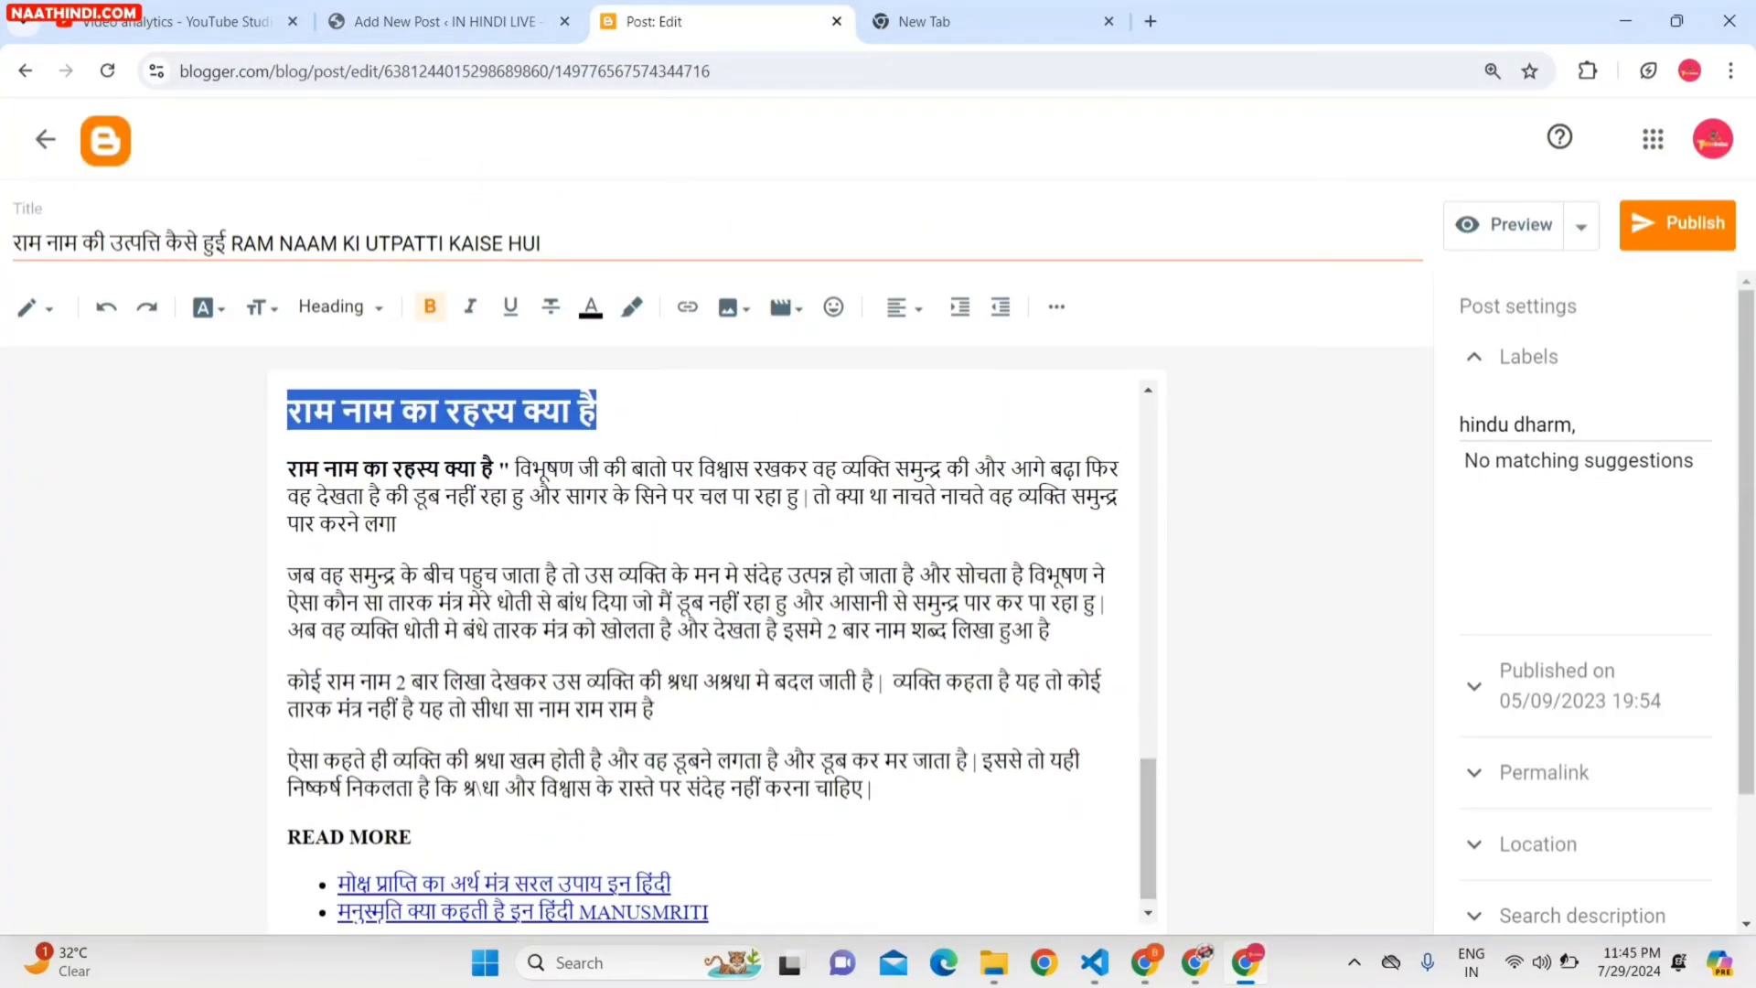
pyautogui.click(870, 789)
pyautogui.moveTo(871, 789); pyautogui.dragTo(281, 485)
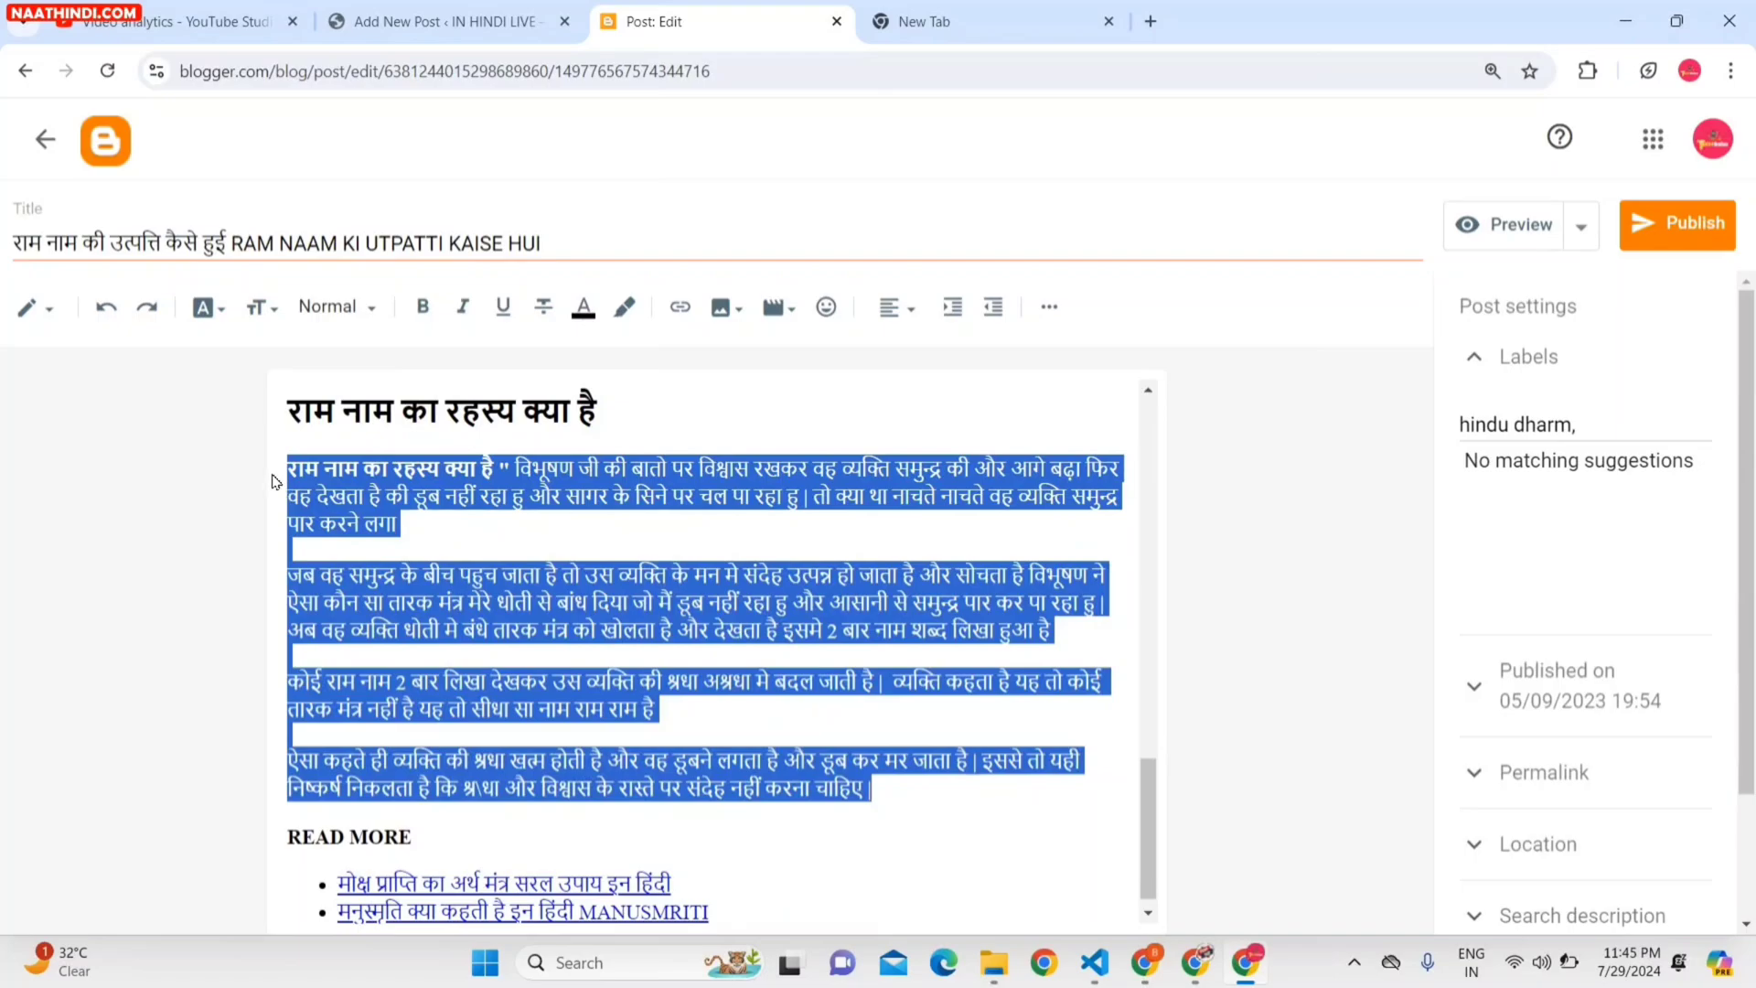
pyautogui.click(352, 11)
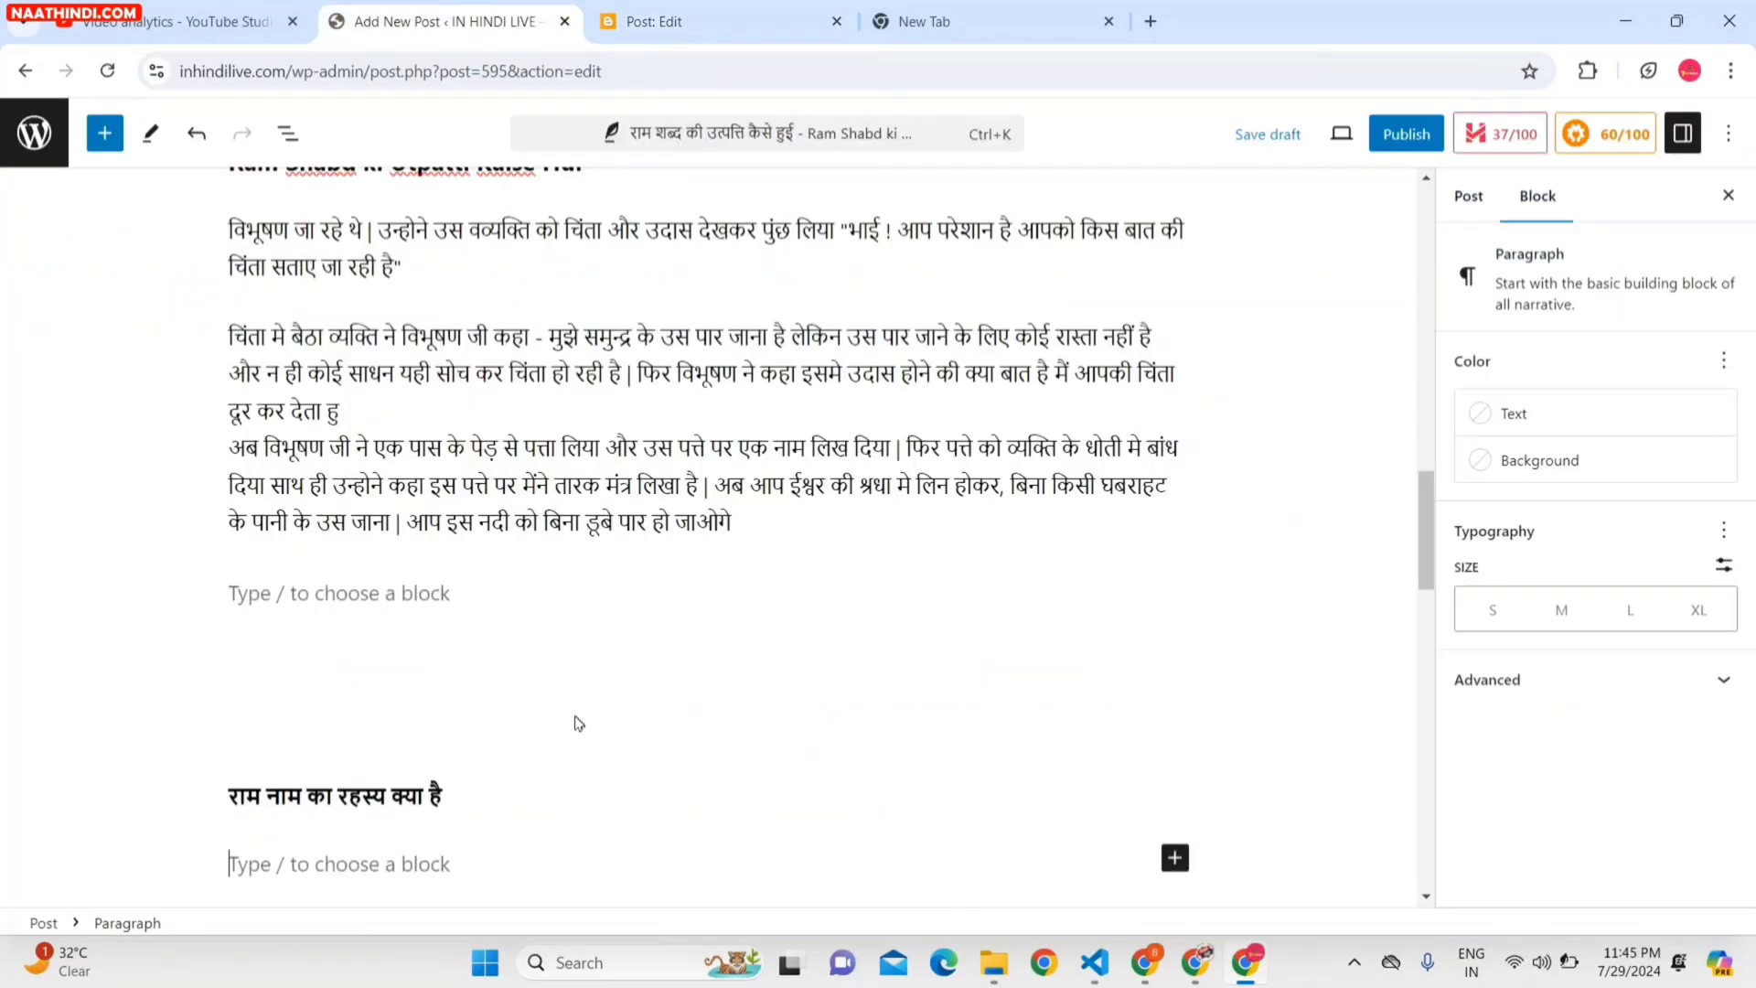
pyautogui.hotkey('ctrl', 'v')
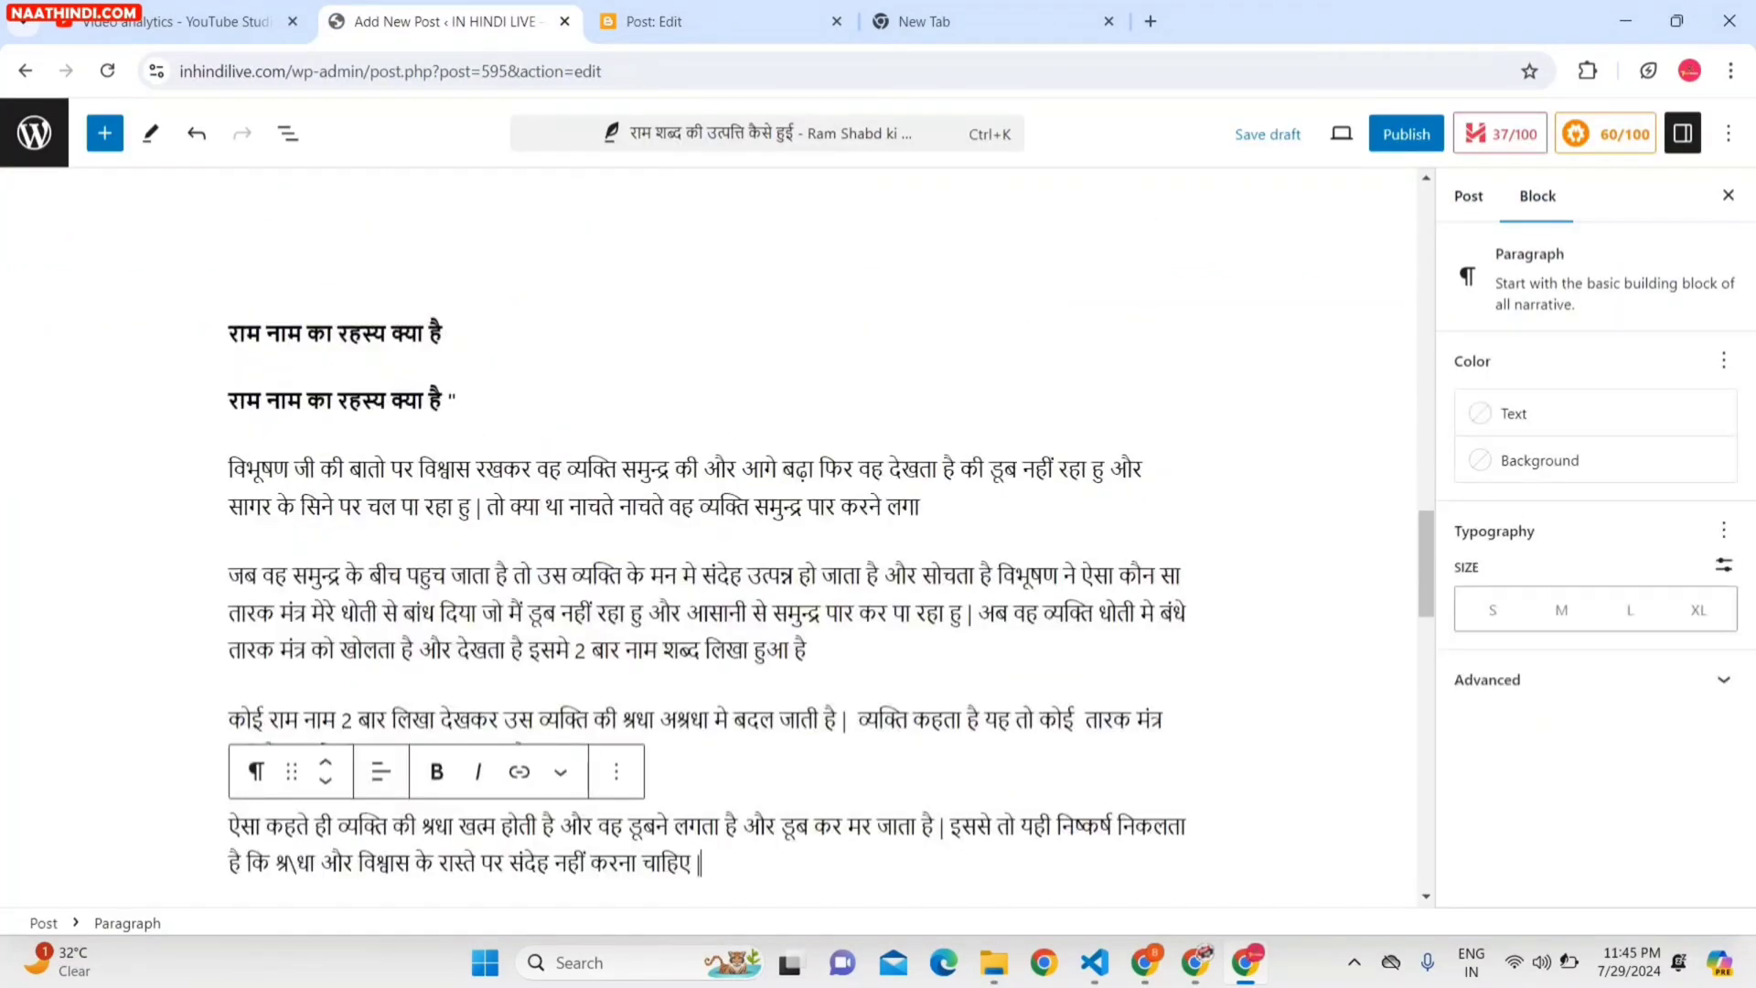
# Merge the "विभूषण जी की बातो" paragraph into the bold phrase above it, separated by a hyphen.
pyautogui.click(465, 401)
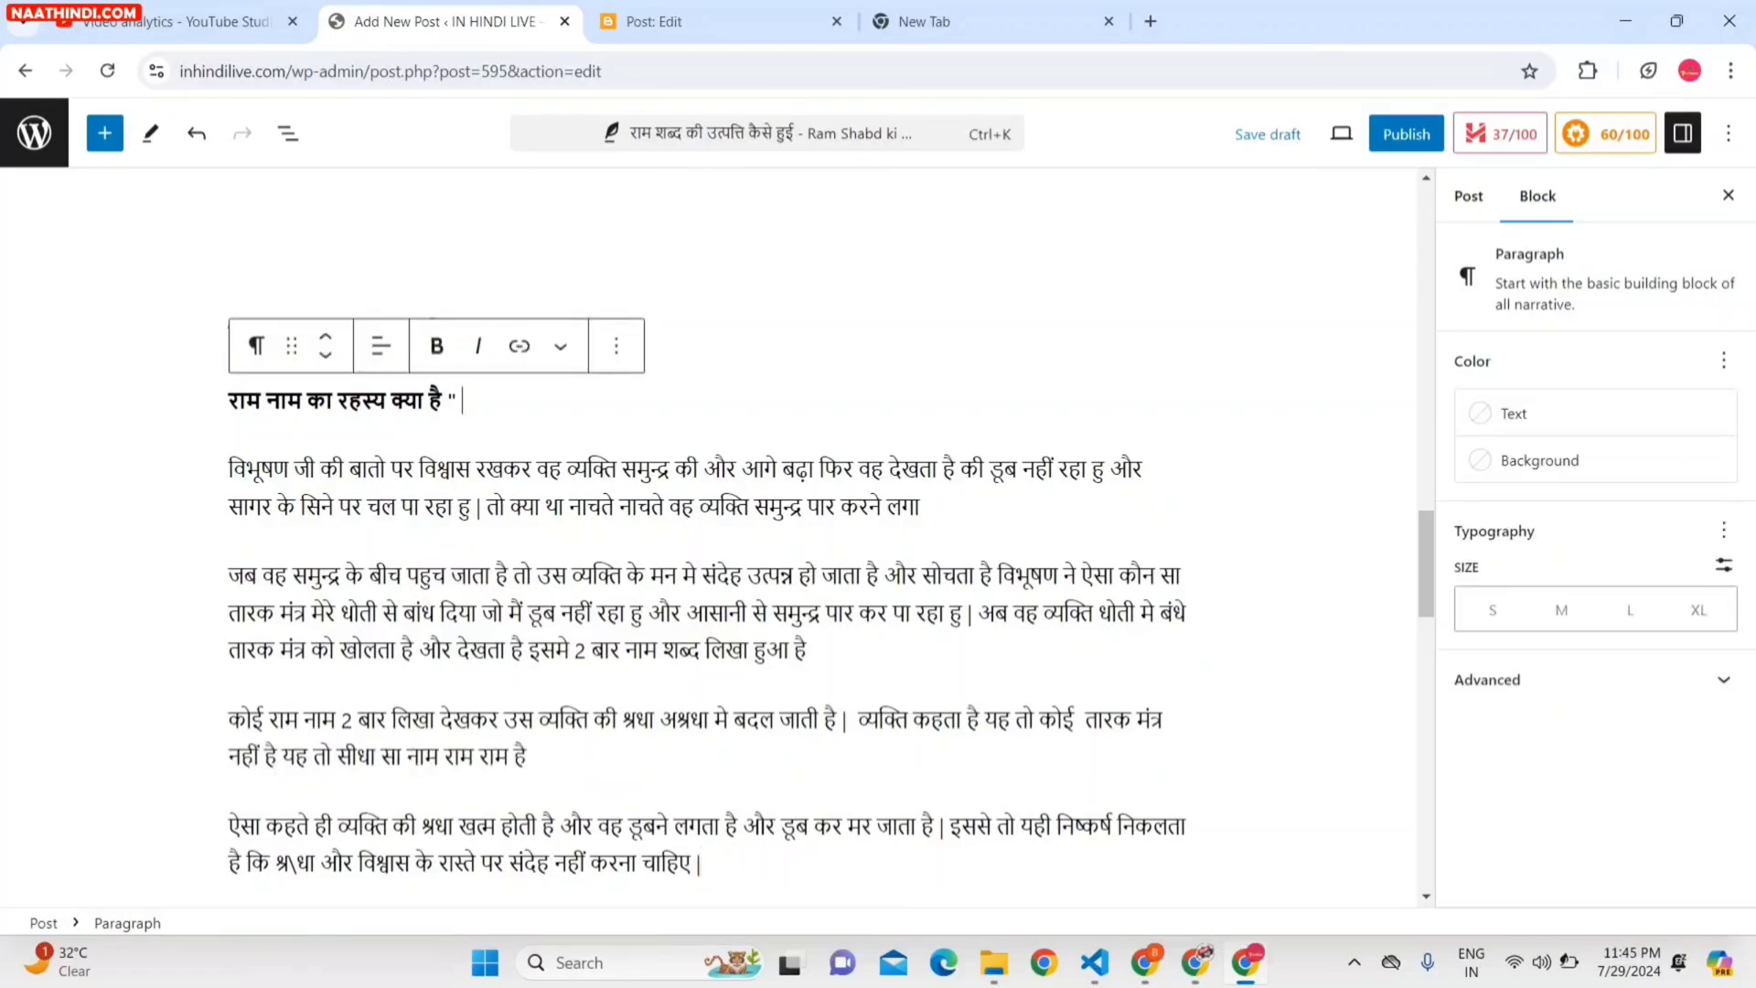
pyautogui.moveTo(463, 401); pyautogui.dragTo(229, 402)
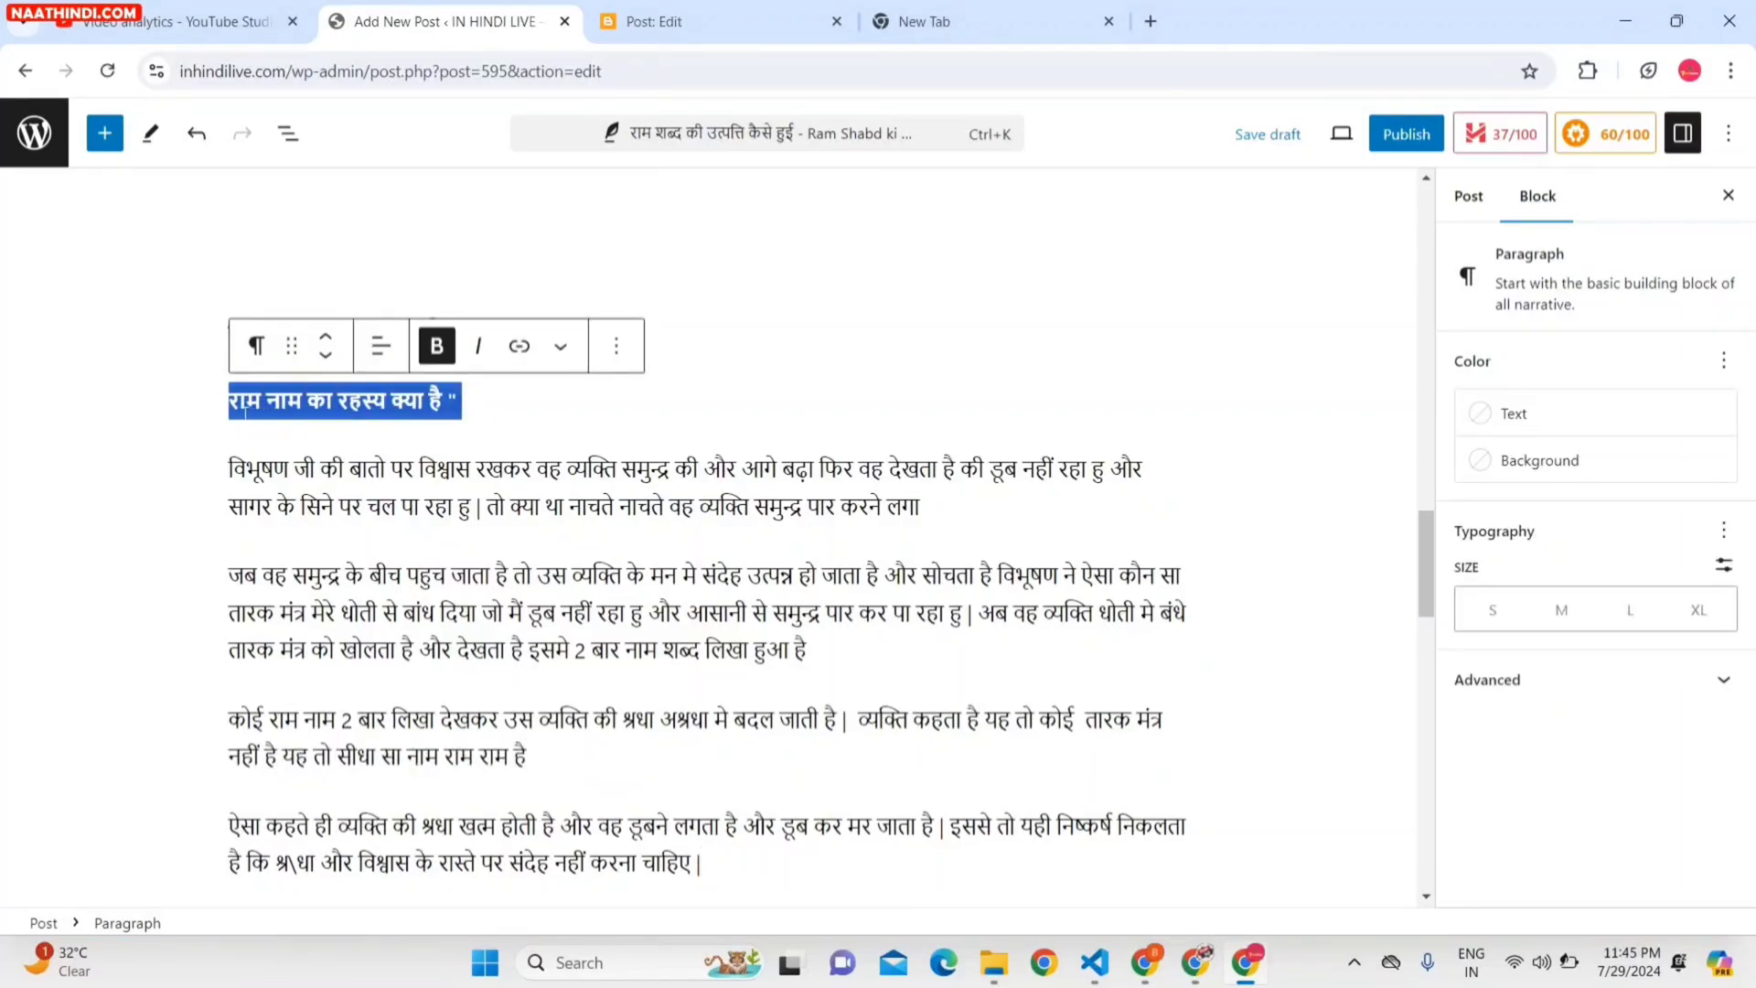
pyautogui.press('Down')
pyautogui.press('BackSpace')
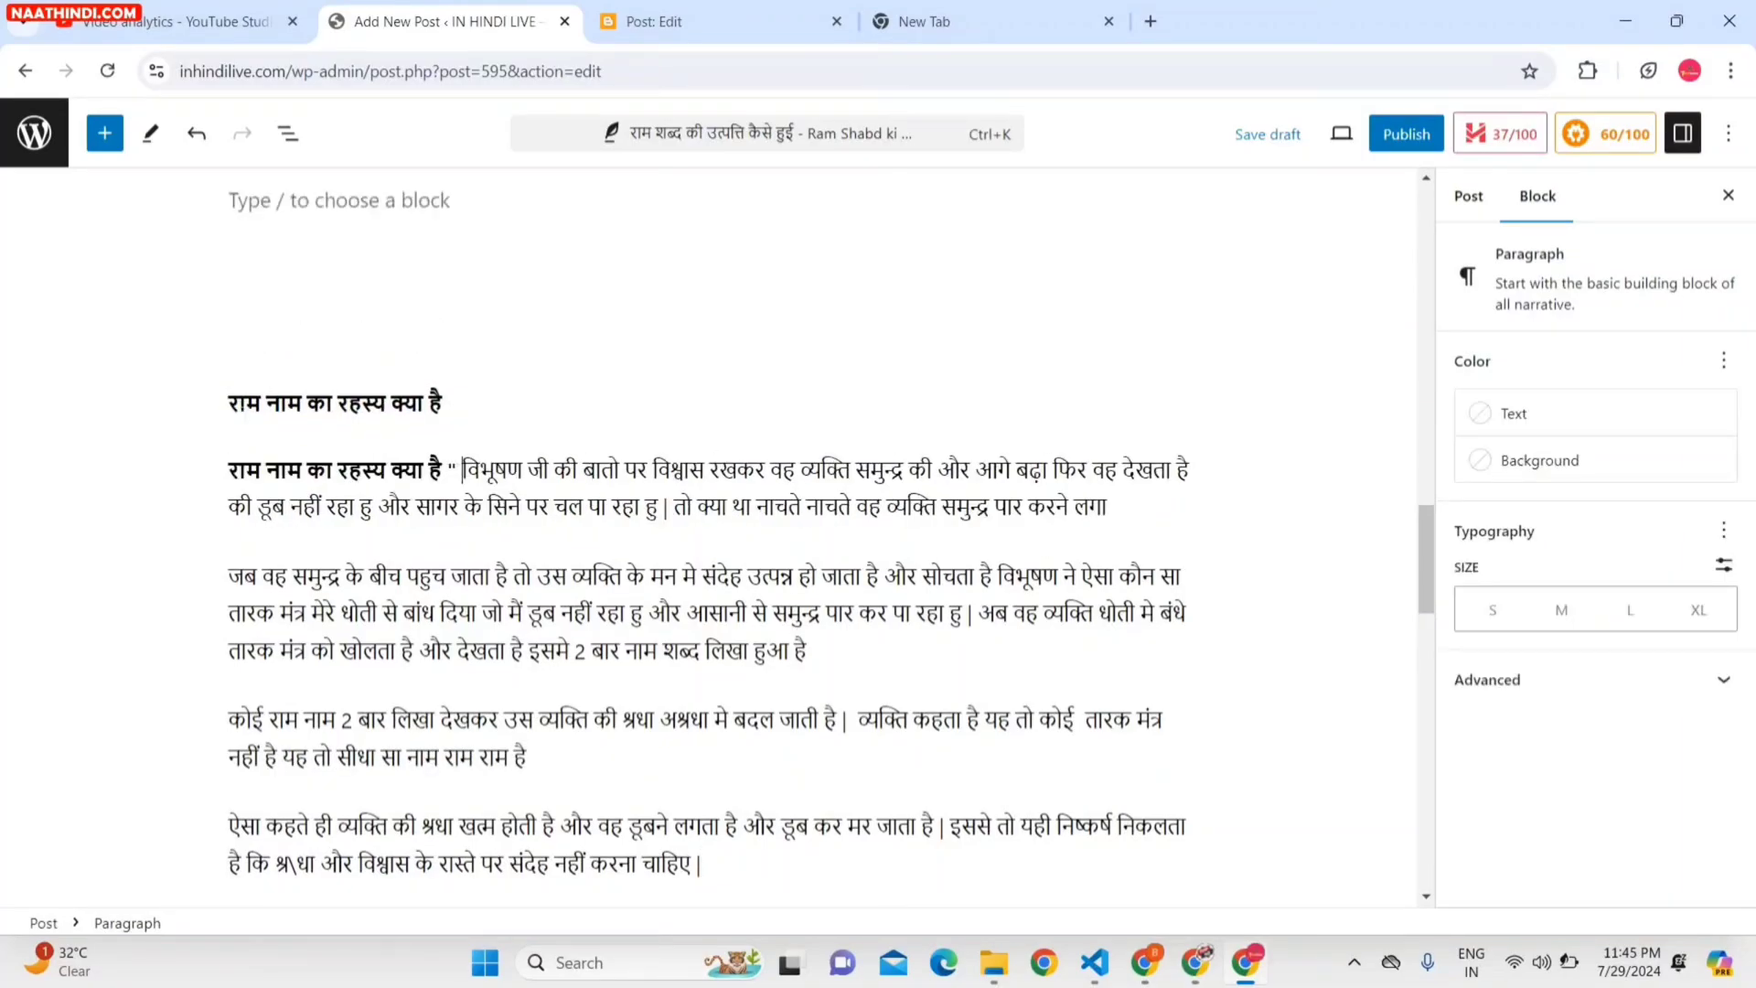
pyautogui.write('-')
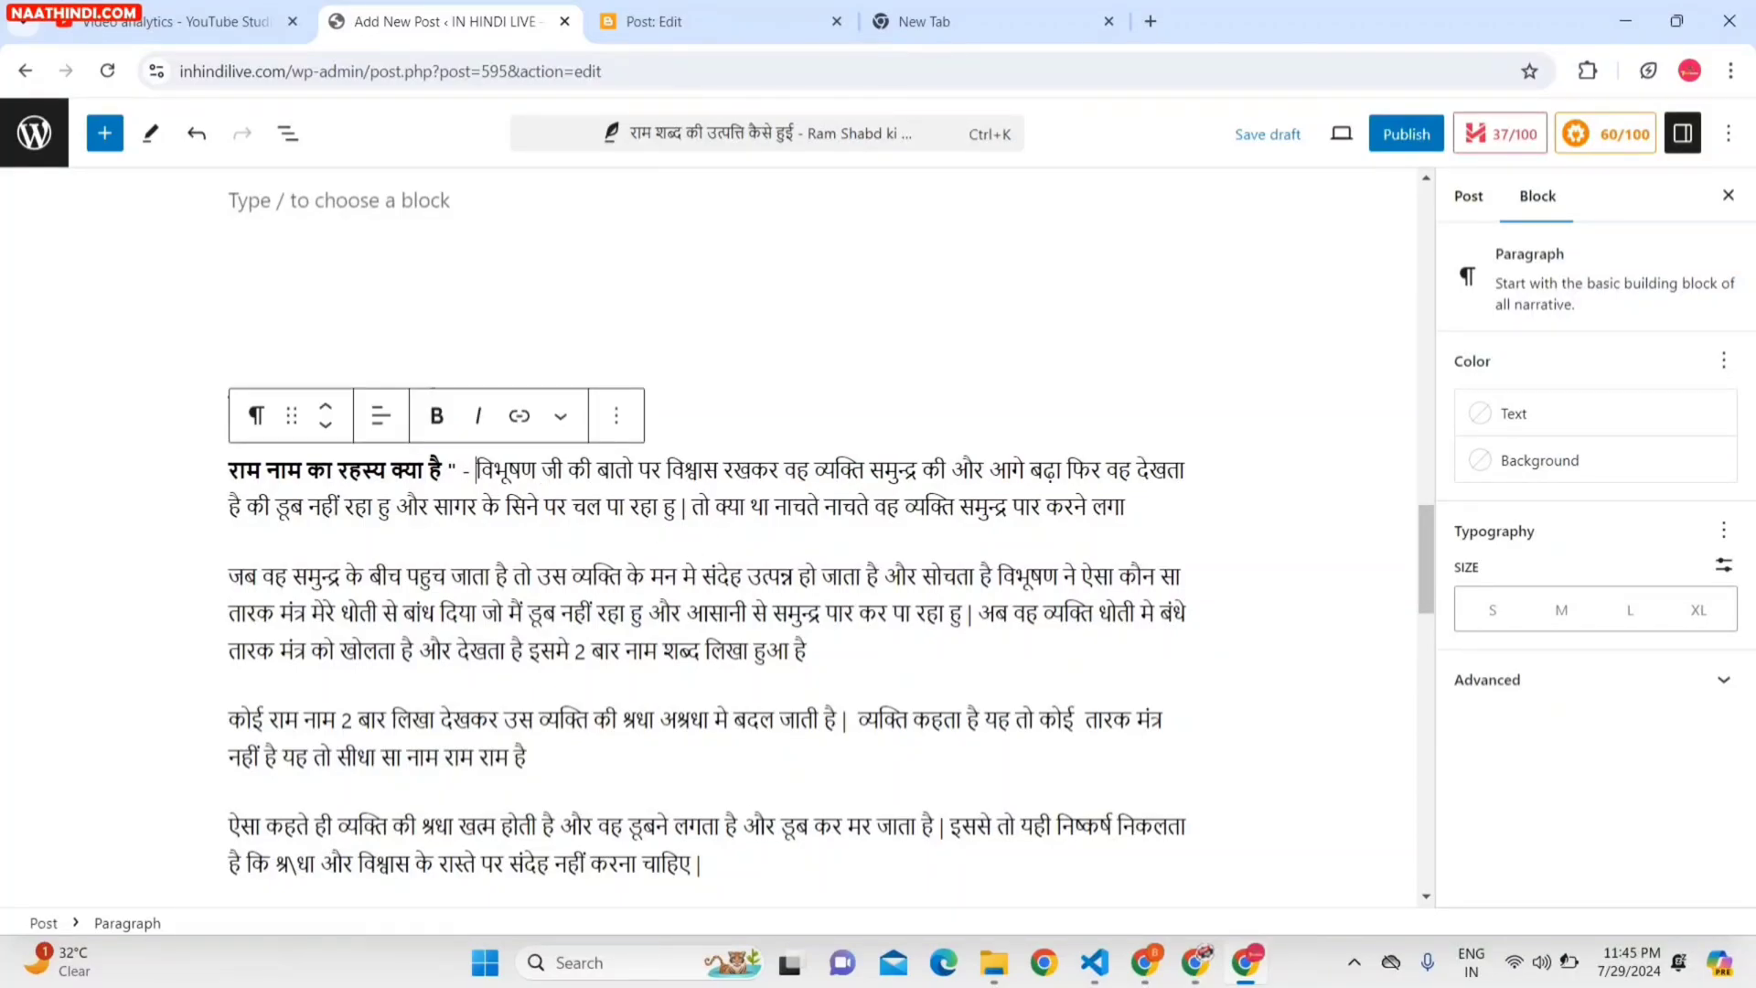
# Delete the trailing "|" from the section's last paragraph and add blank paragraphs below it.
pyautogui.click(704, 863)
pyautogui.press('BackSpace')
pyautogui.press('Return')
pyautogui.scroll(-3, 606, 286)
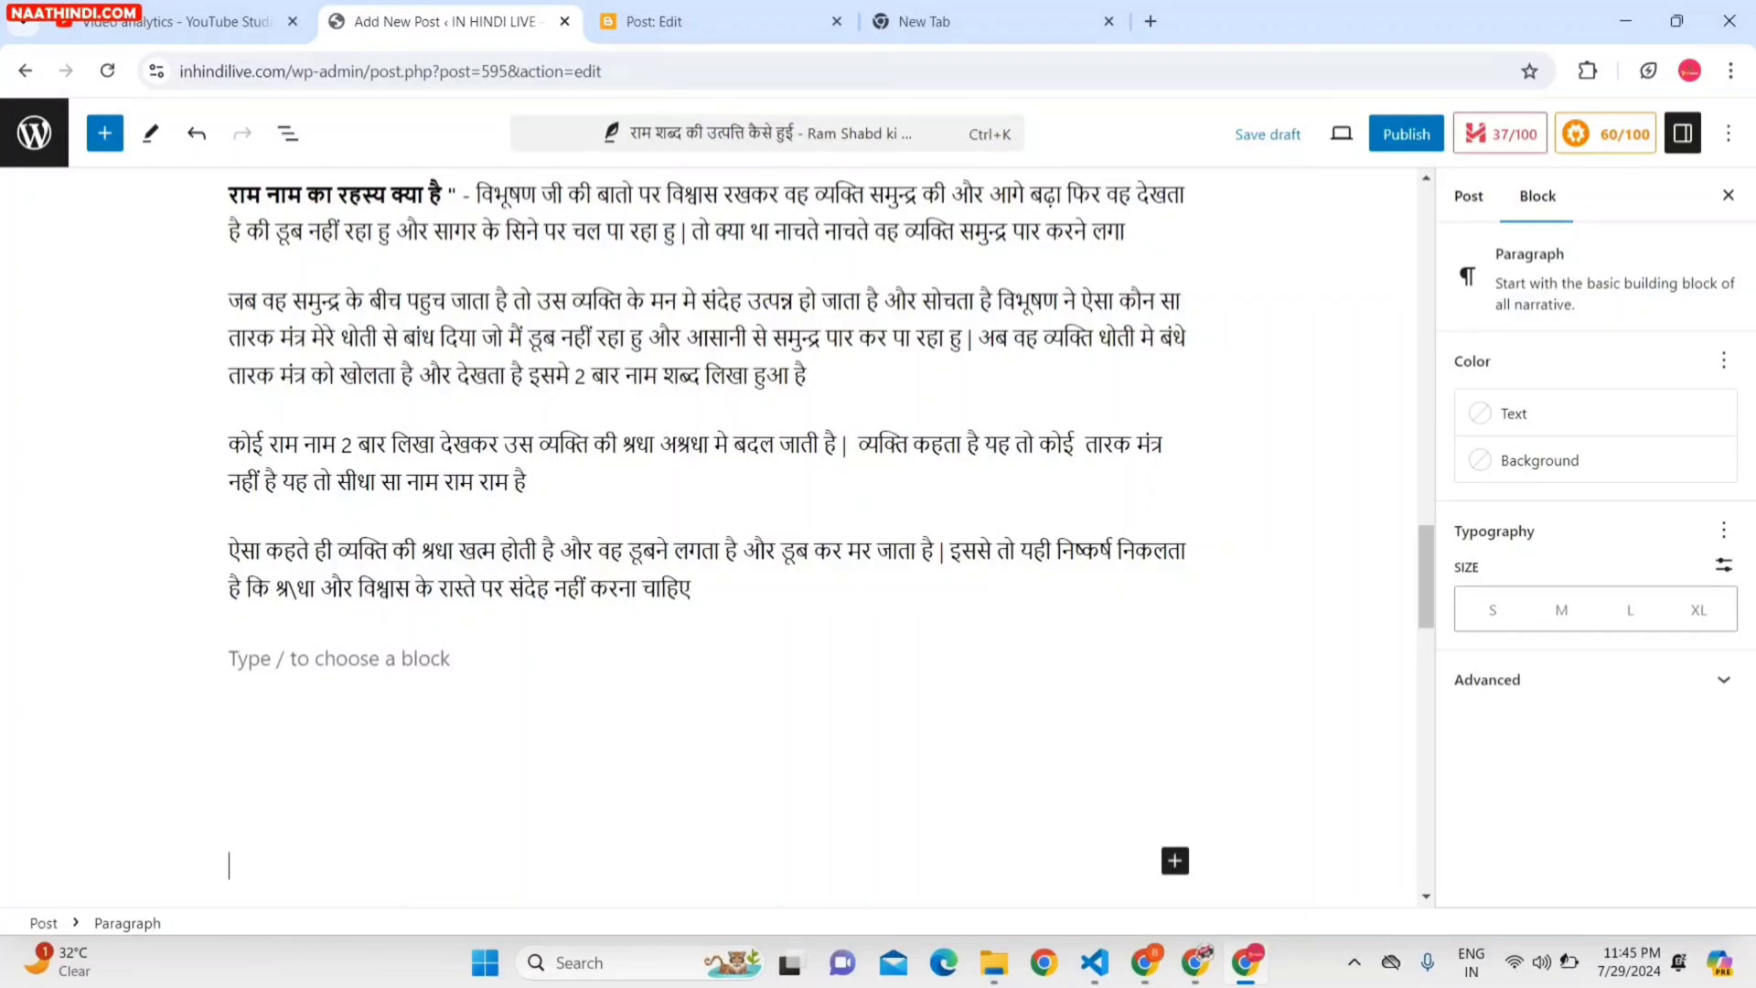
# Check the end of the Blogger post and add a "READ MORE" line at the end of the WordPress post.
pyautogui.click(640, 21)
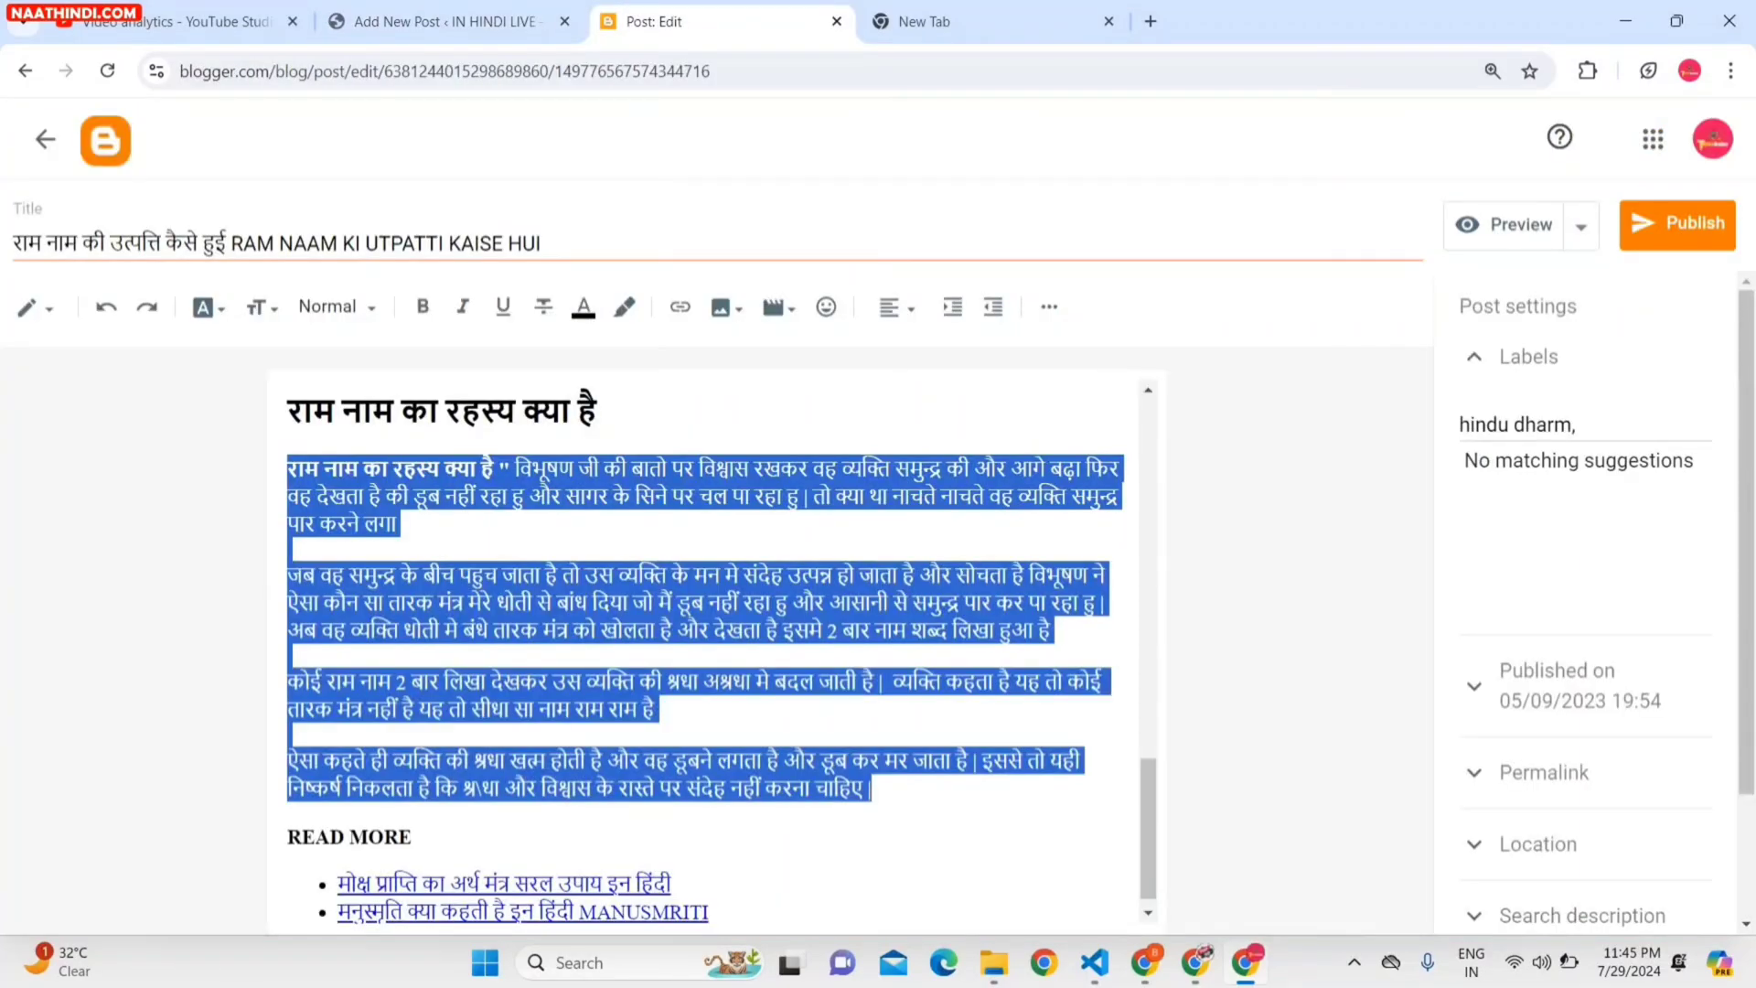
pyautogui.moveTo(1150, 793); pyautogui.dragTo(1151, 809)
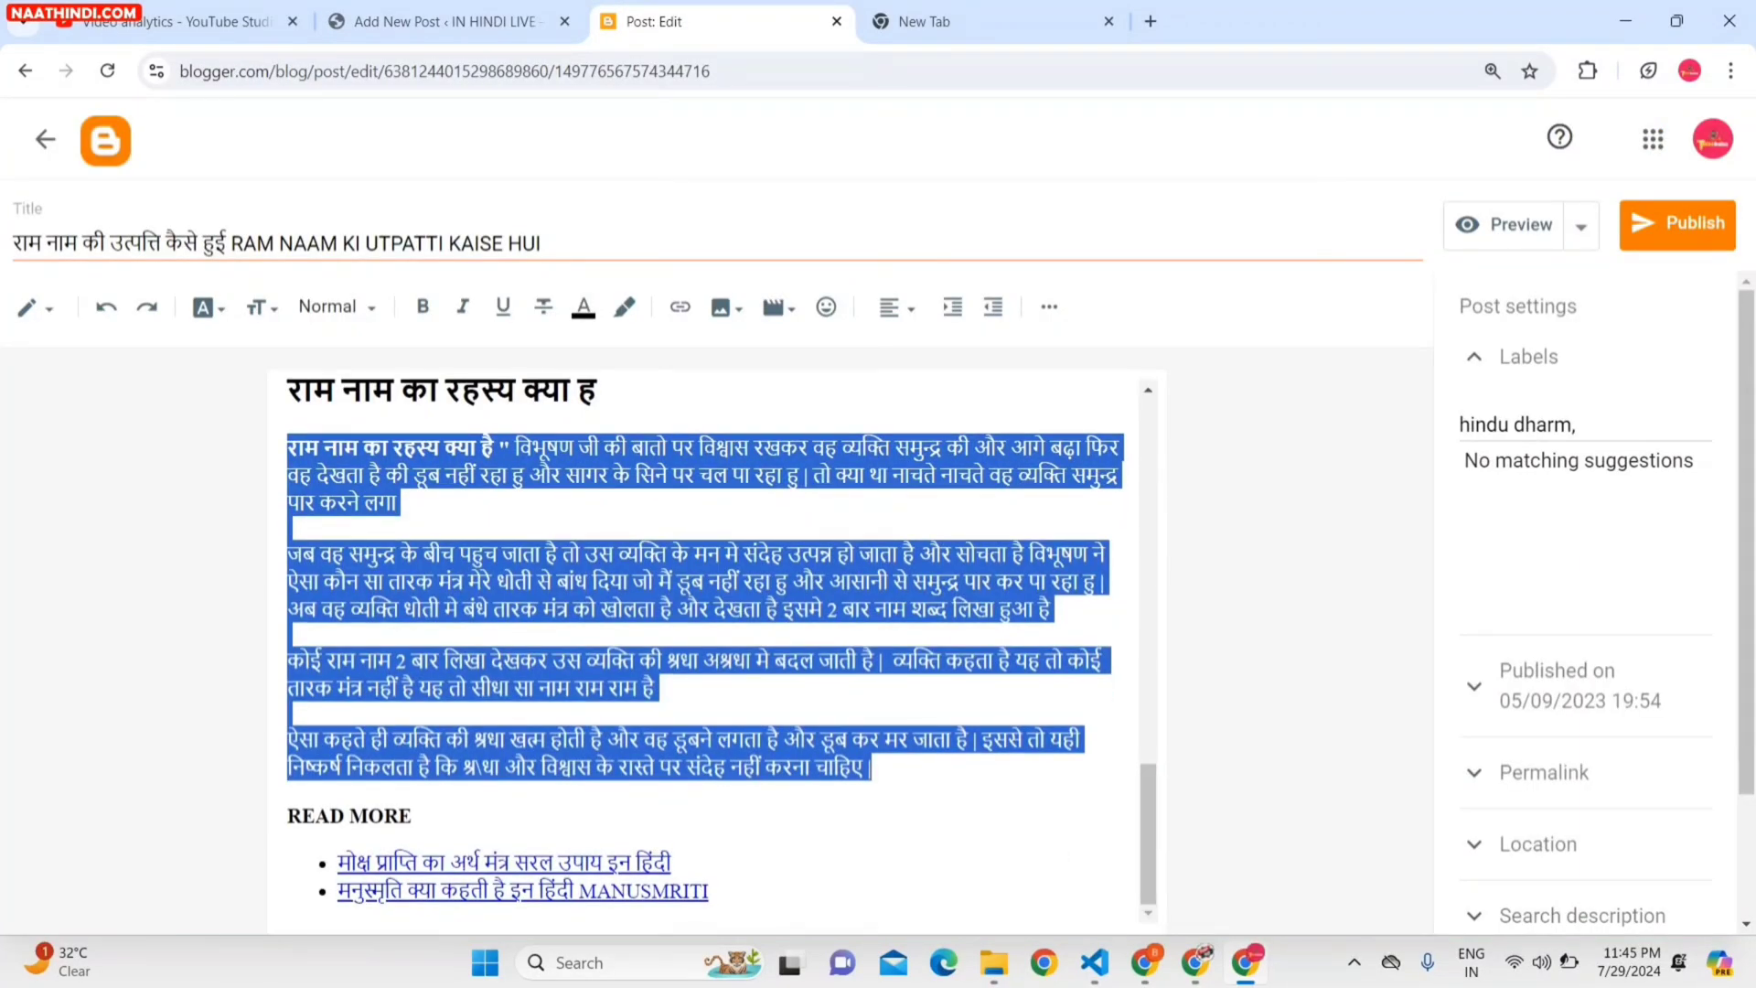
pyautogui.click(485, 18)
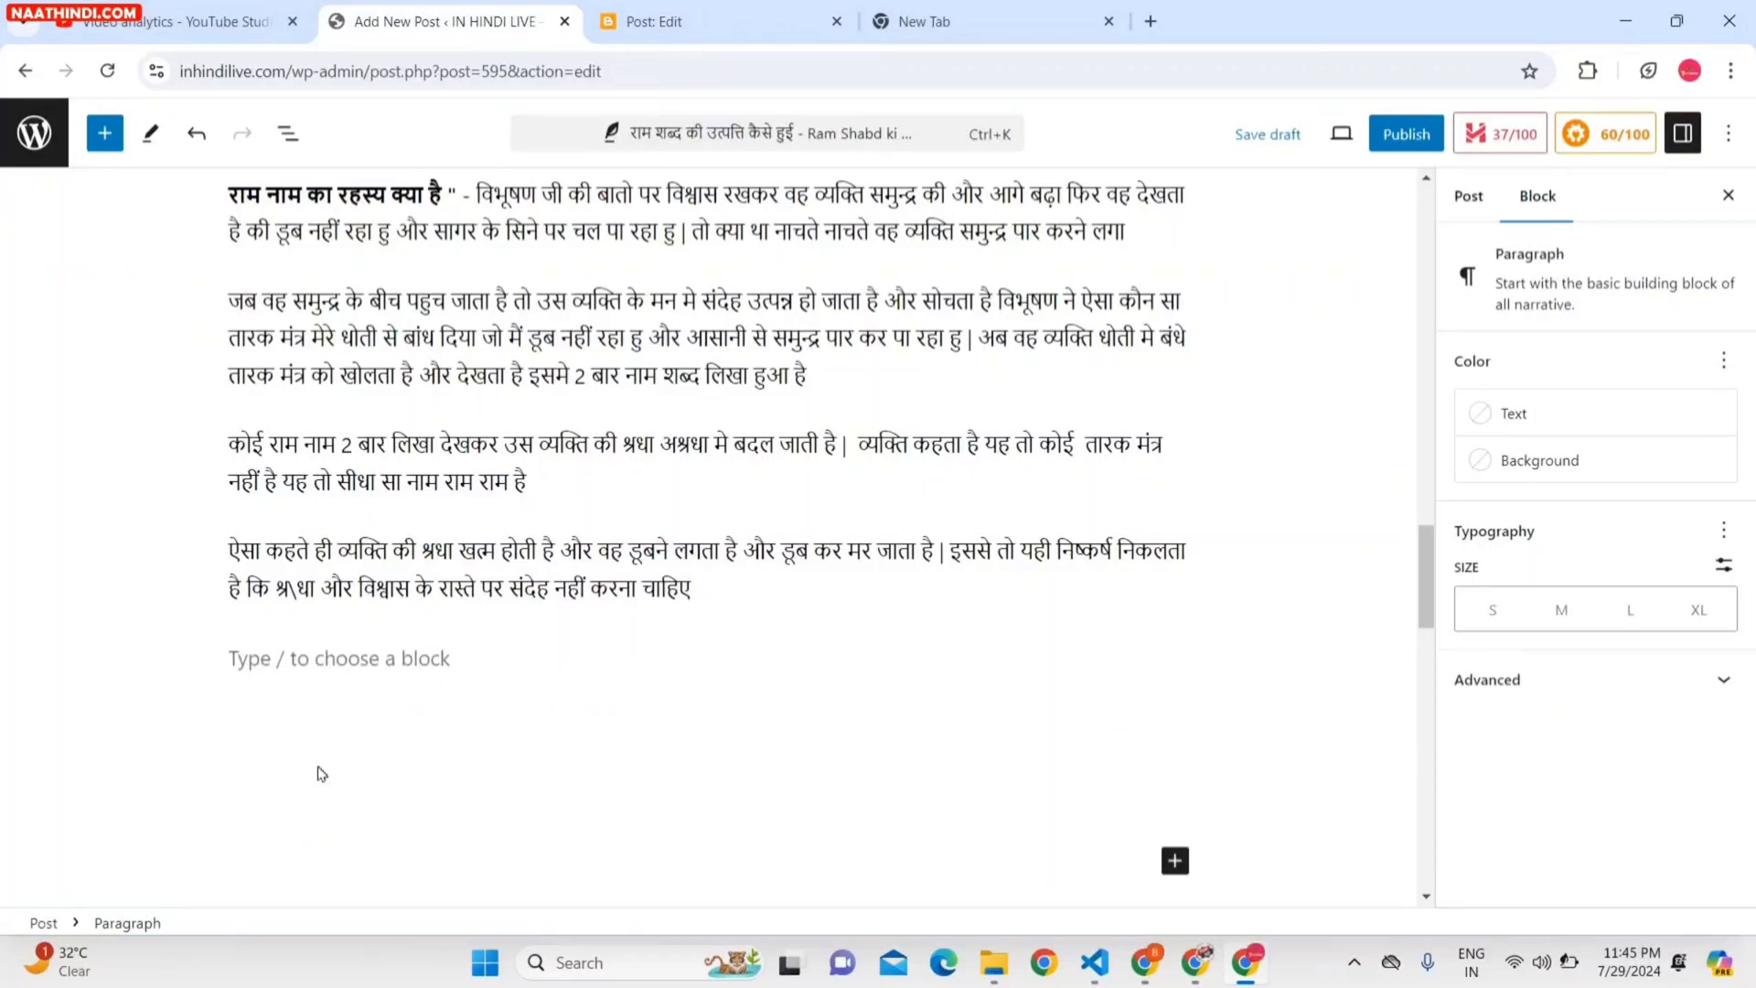
pyautogui.write('READ MORE')
pyautogui.press('Return')
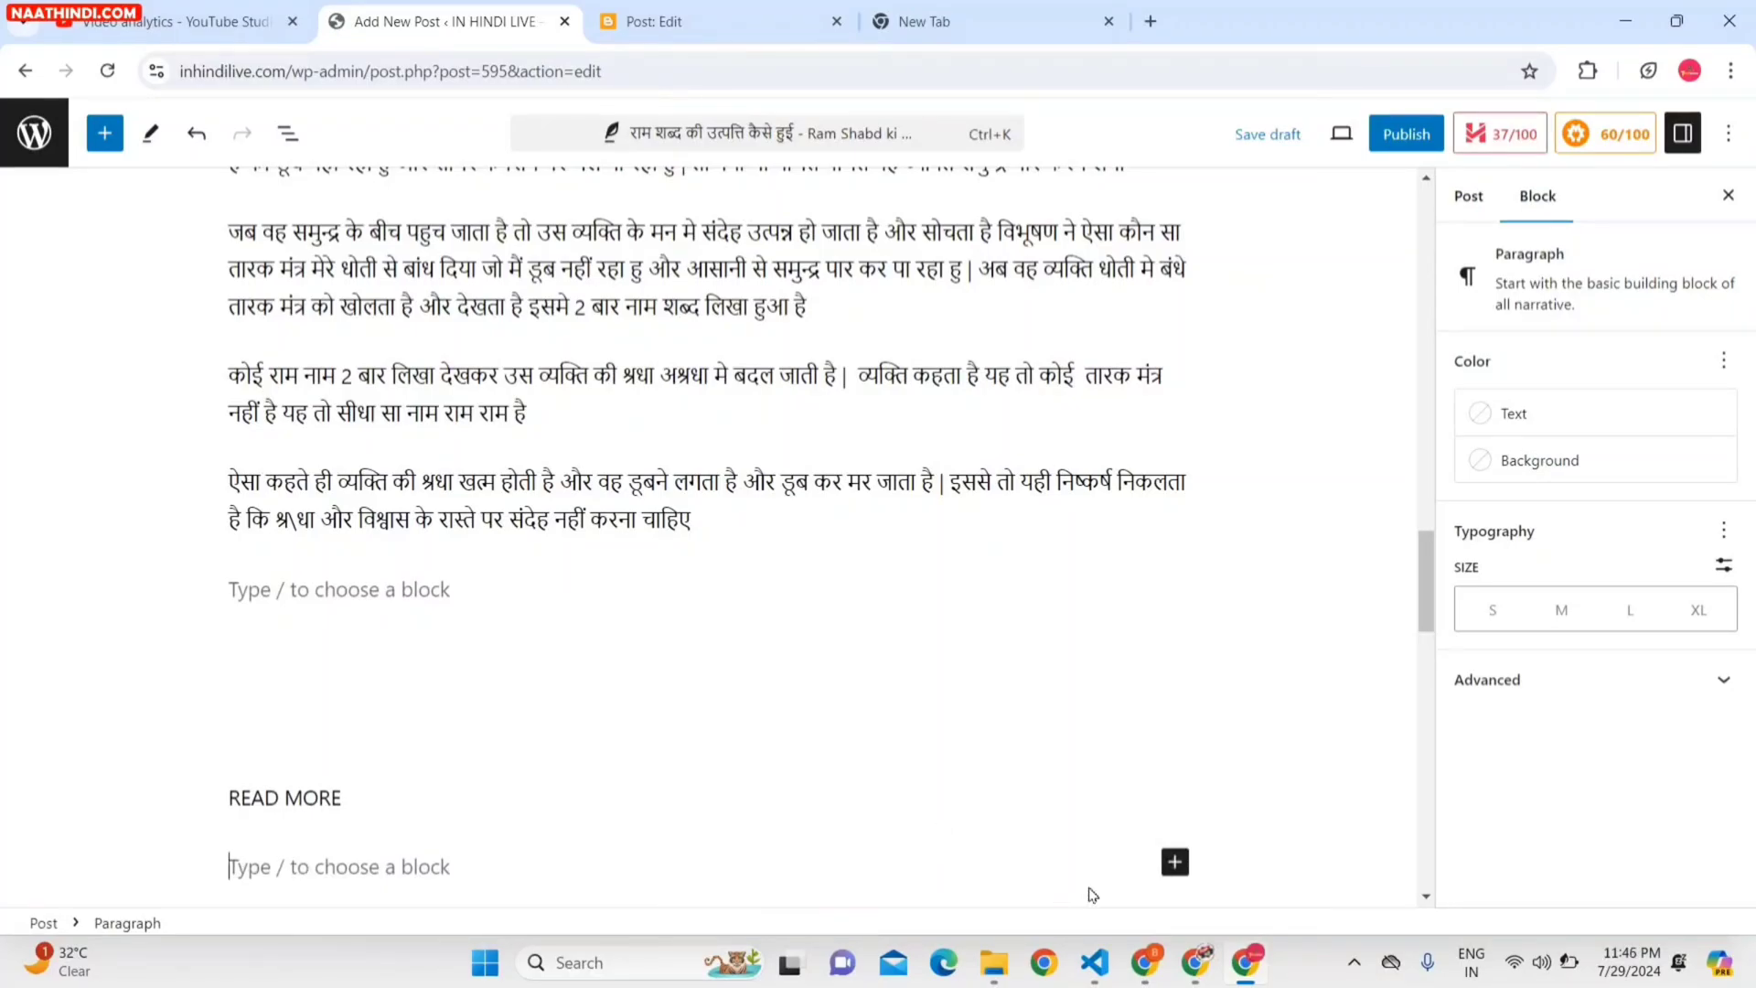
# Insert a List block below the "READ MORE" line.
pyautogui.click(1174, 862)
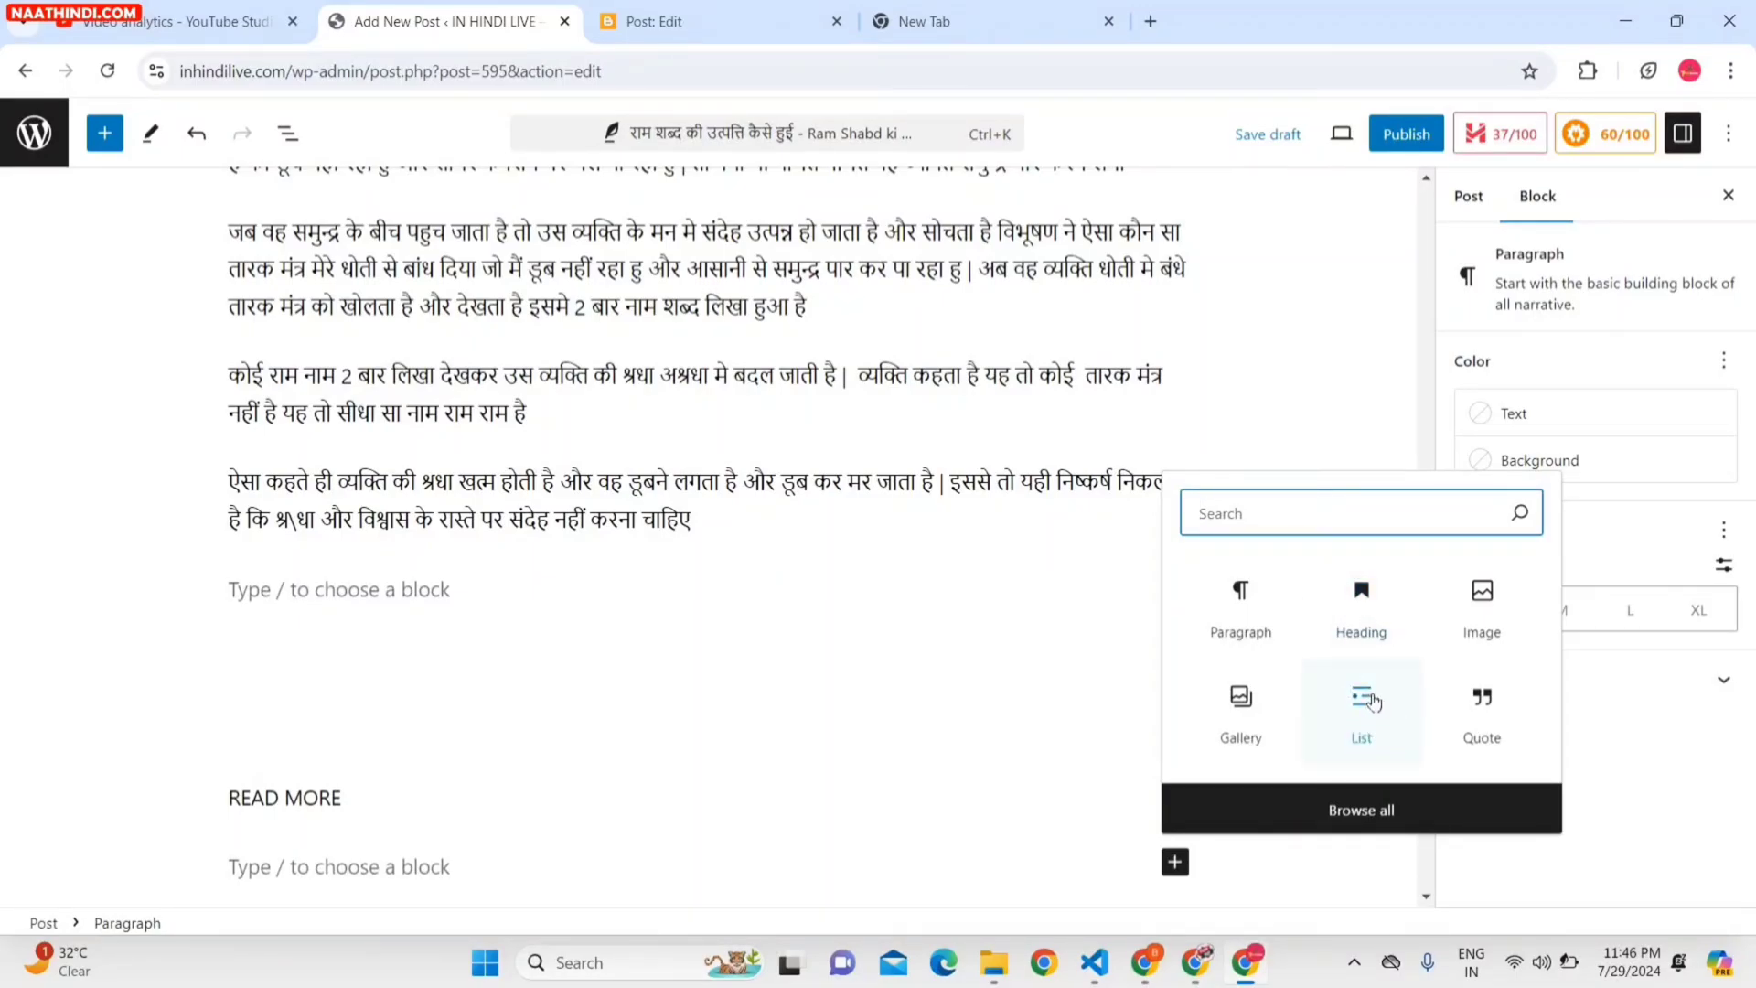
pyautogui.write('LIST')
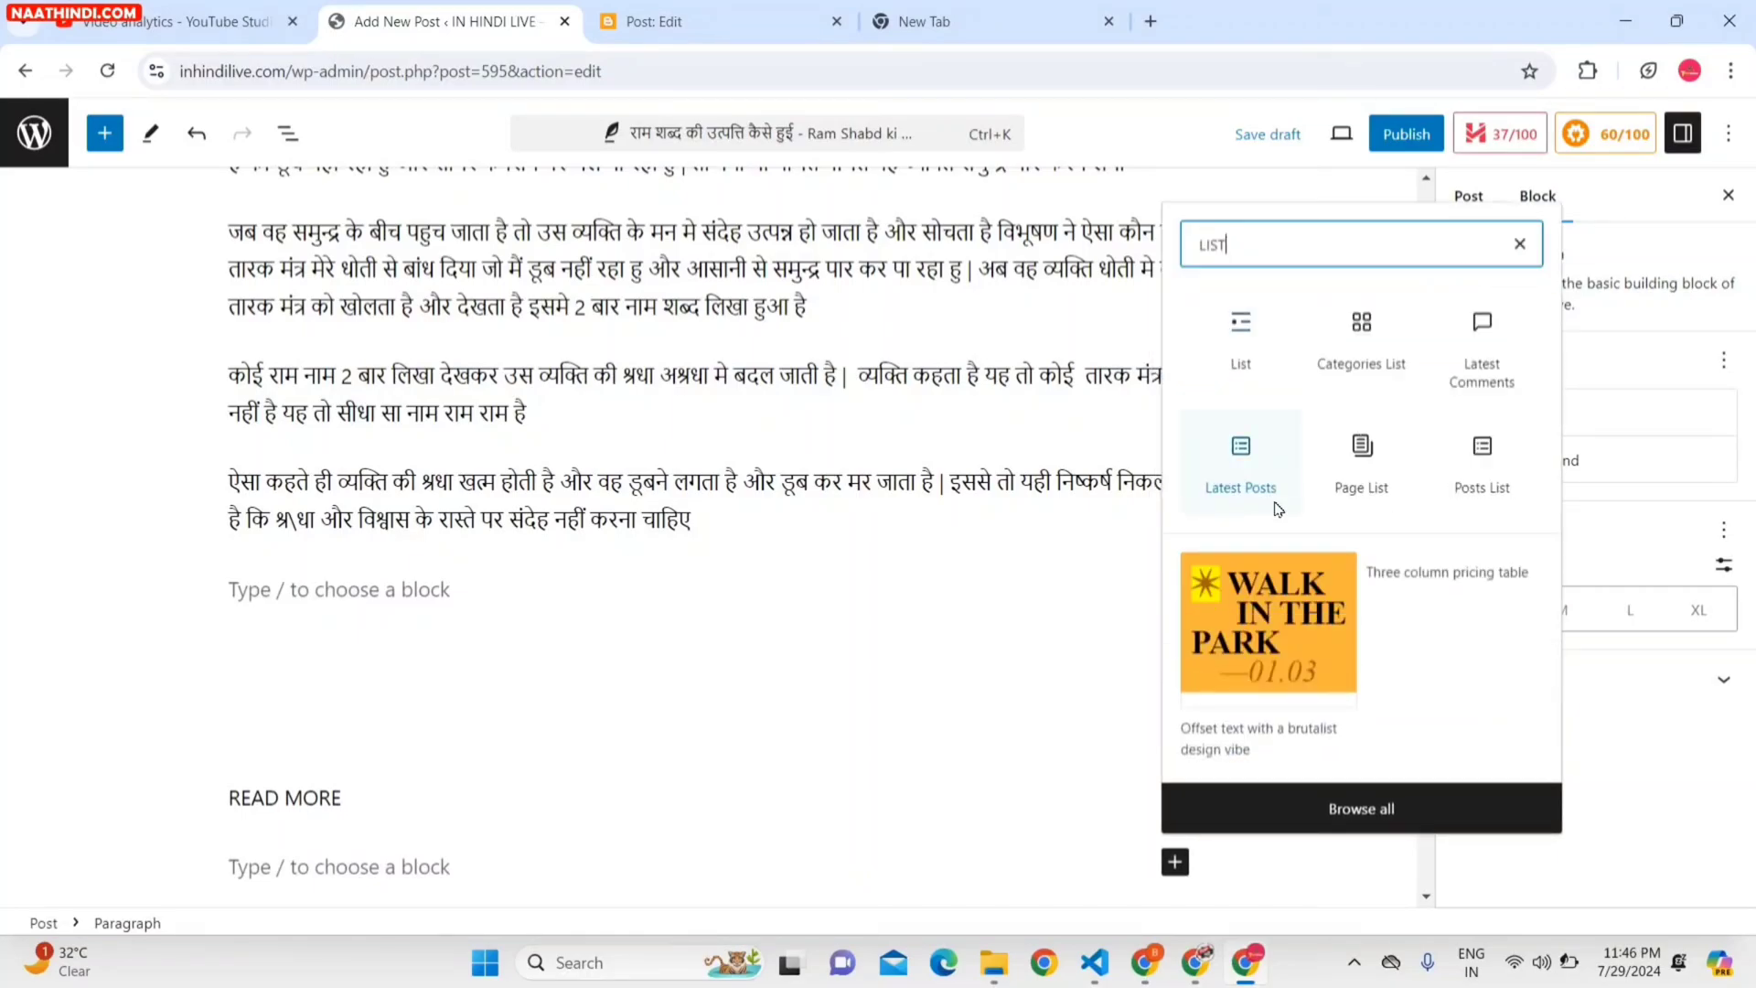
pyautogui.click(1245, 345)
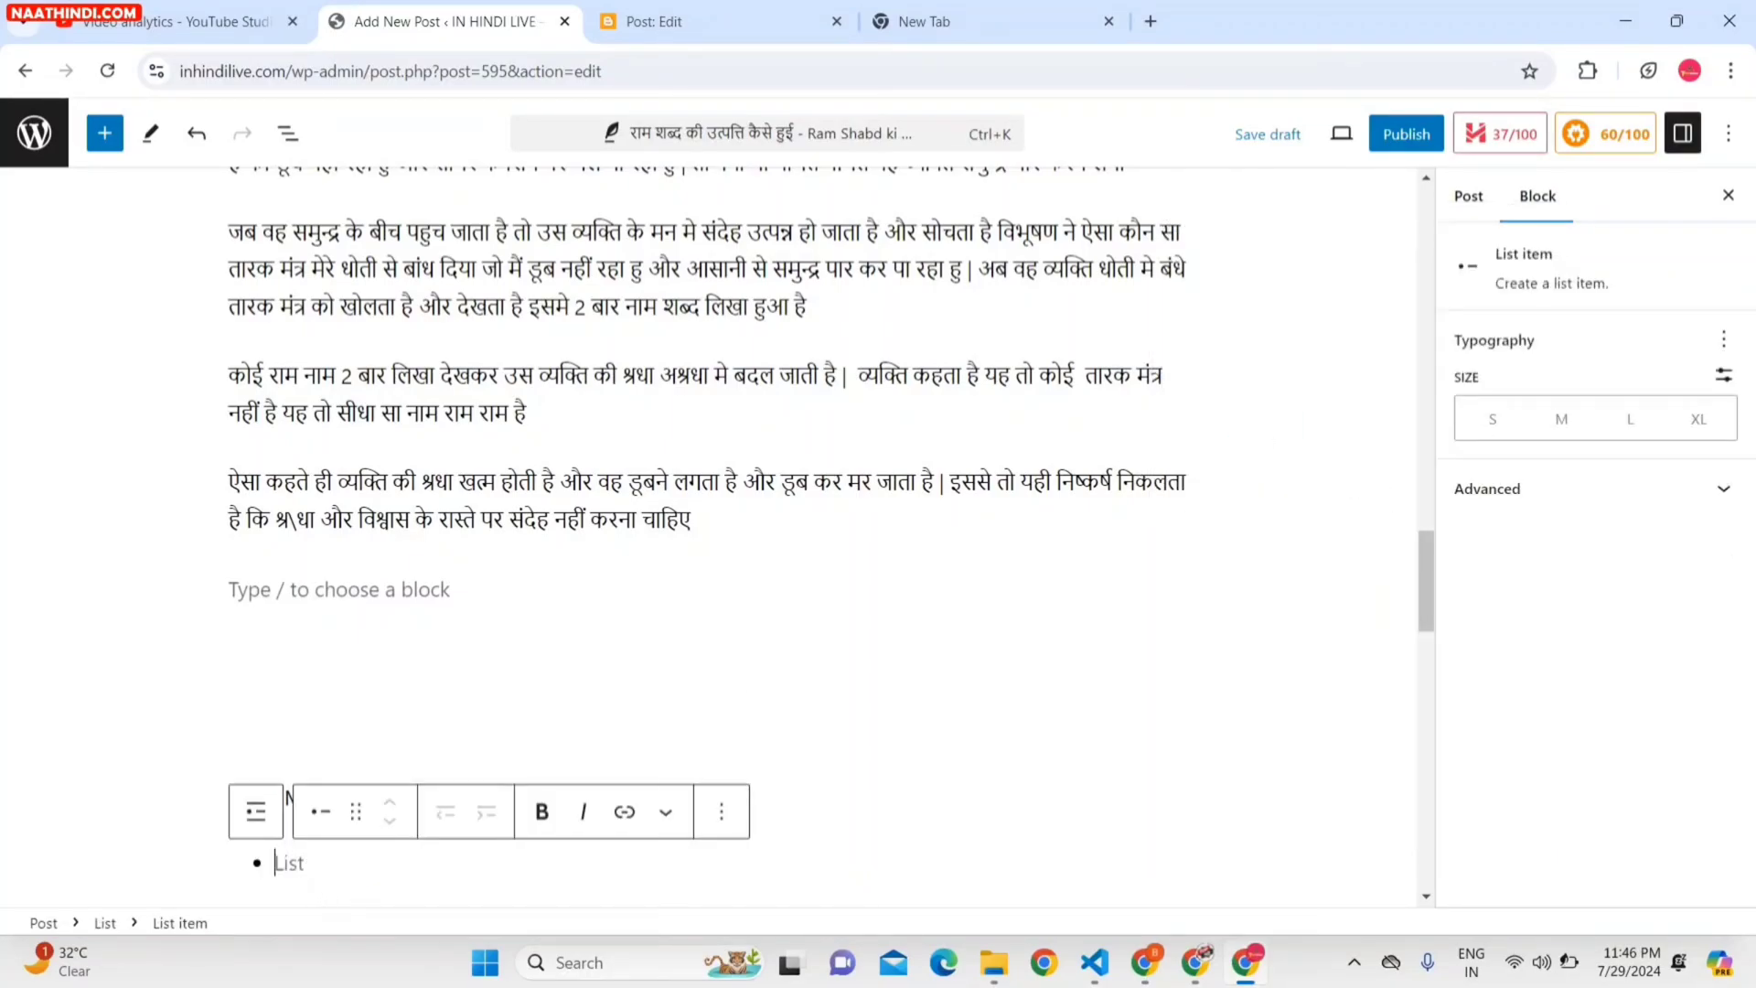
# Open inhindilive.com in the empty tab and copy the recent post title "बॉडी कैसे बनाये घरेलू उपाय".
pyautogui.click(951, 20)
pyautogui.write('indilive.com')
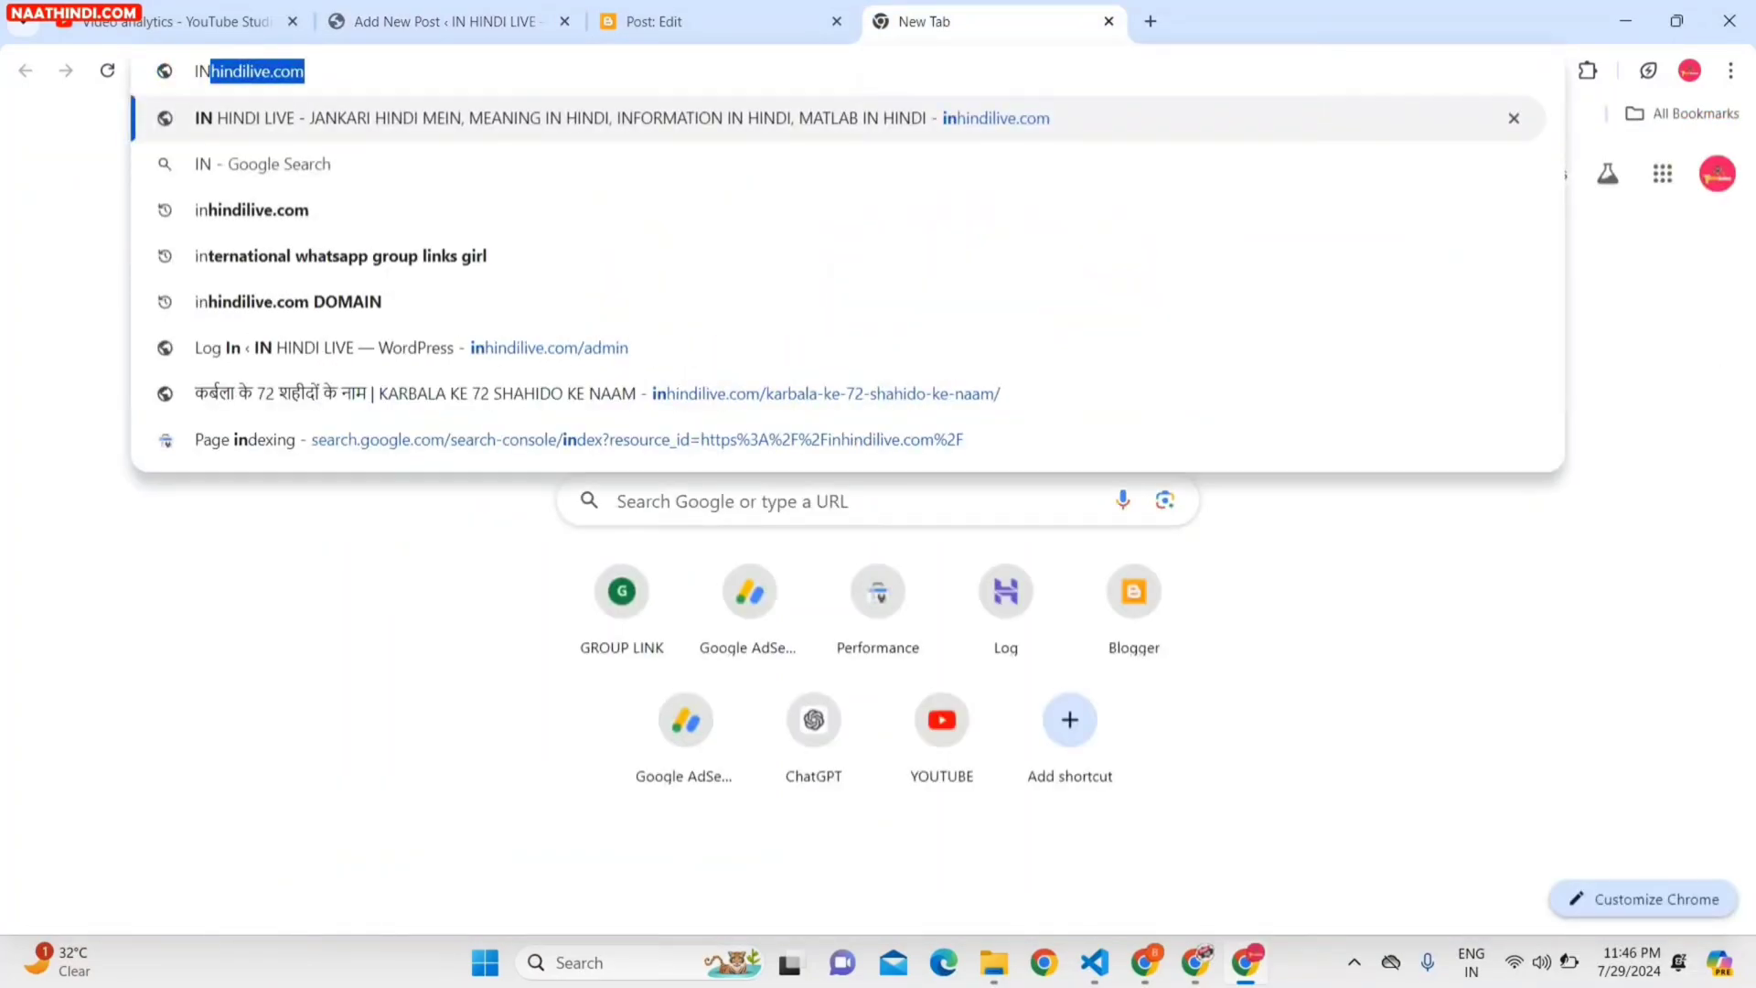
pyautogui.press('Return')
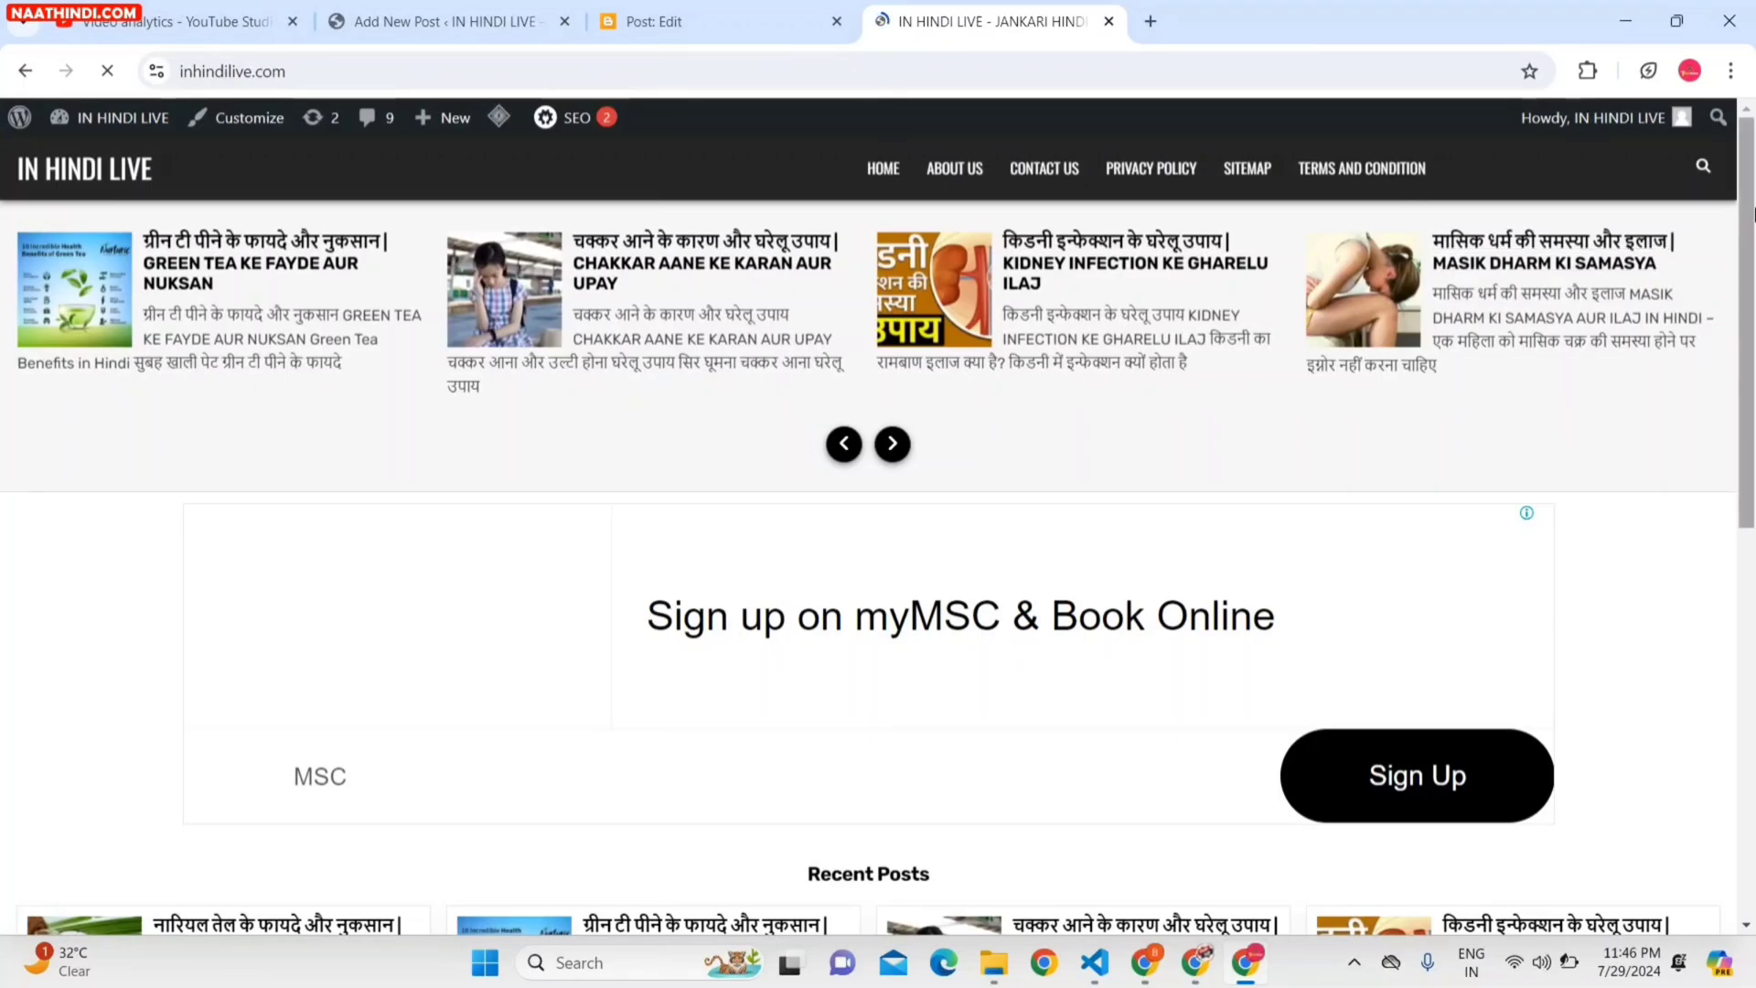
pyautogui.moveTo(1747, 221); pyautogui.dragTo(1752, 577)
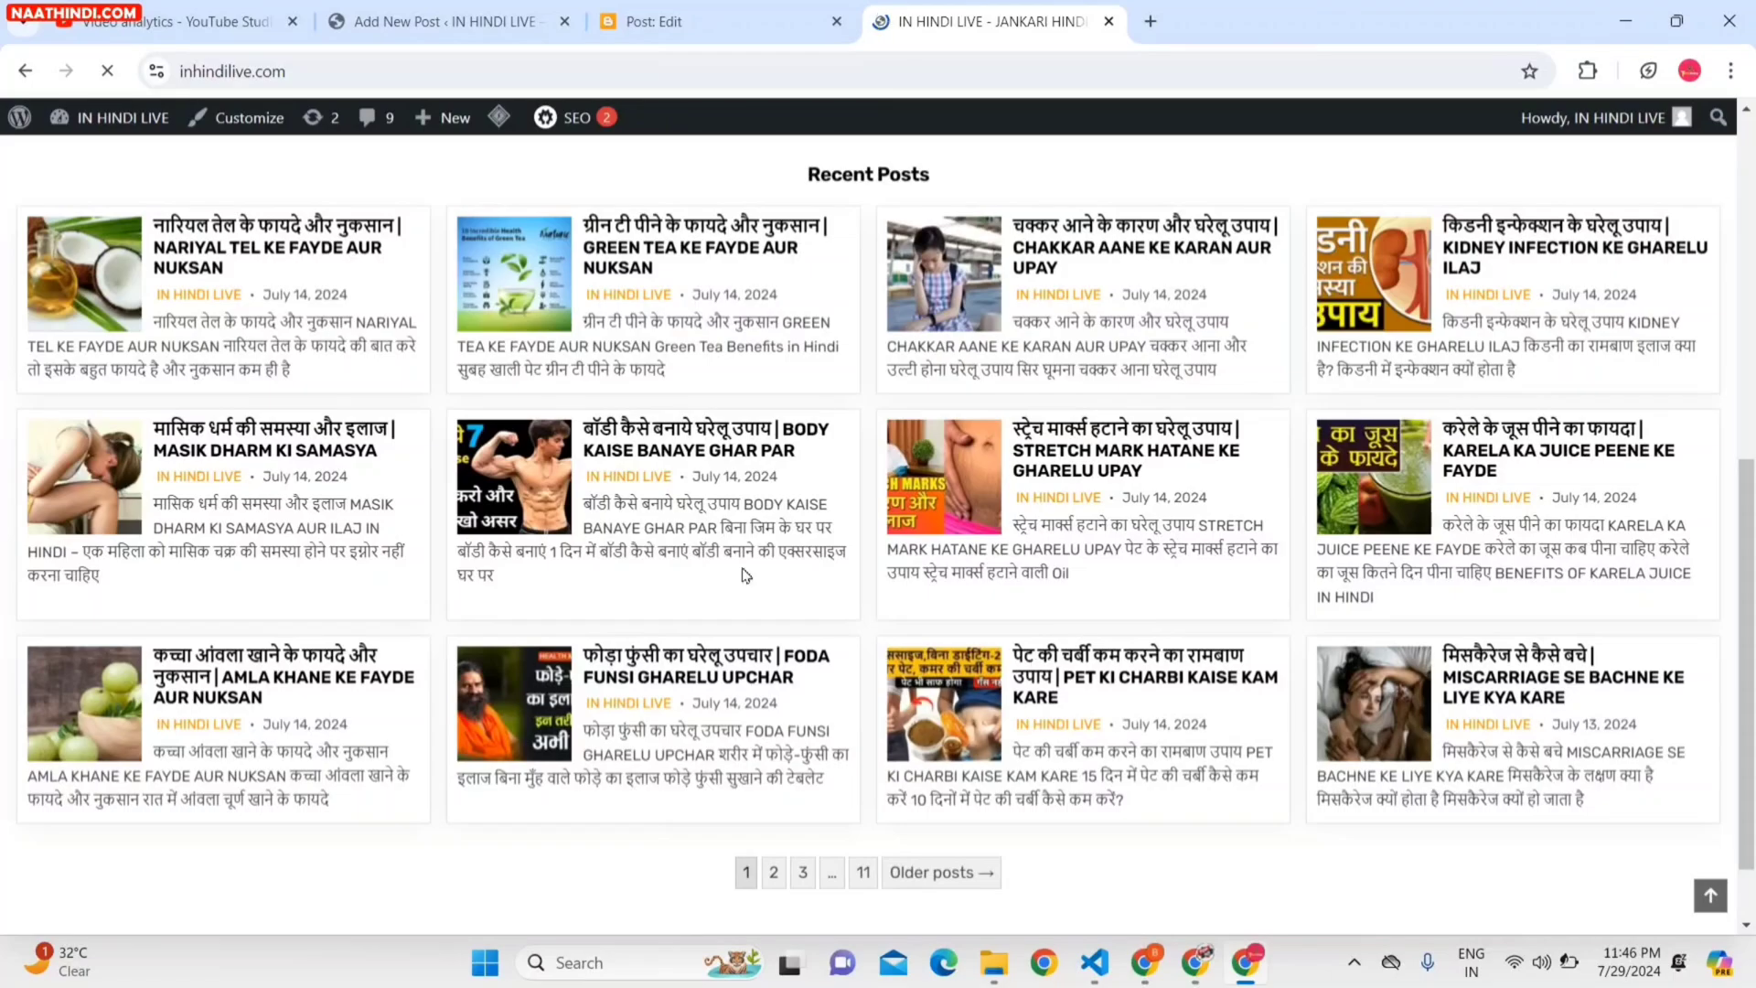
pyautogui.moveTo(581, 428); pyautogui.dragTo(776, 430)
pyautogui.hotkey('ctrl', 'c')
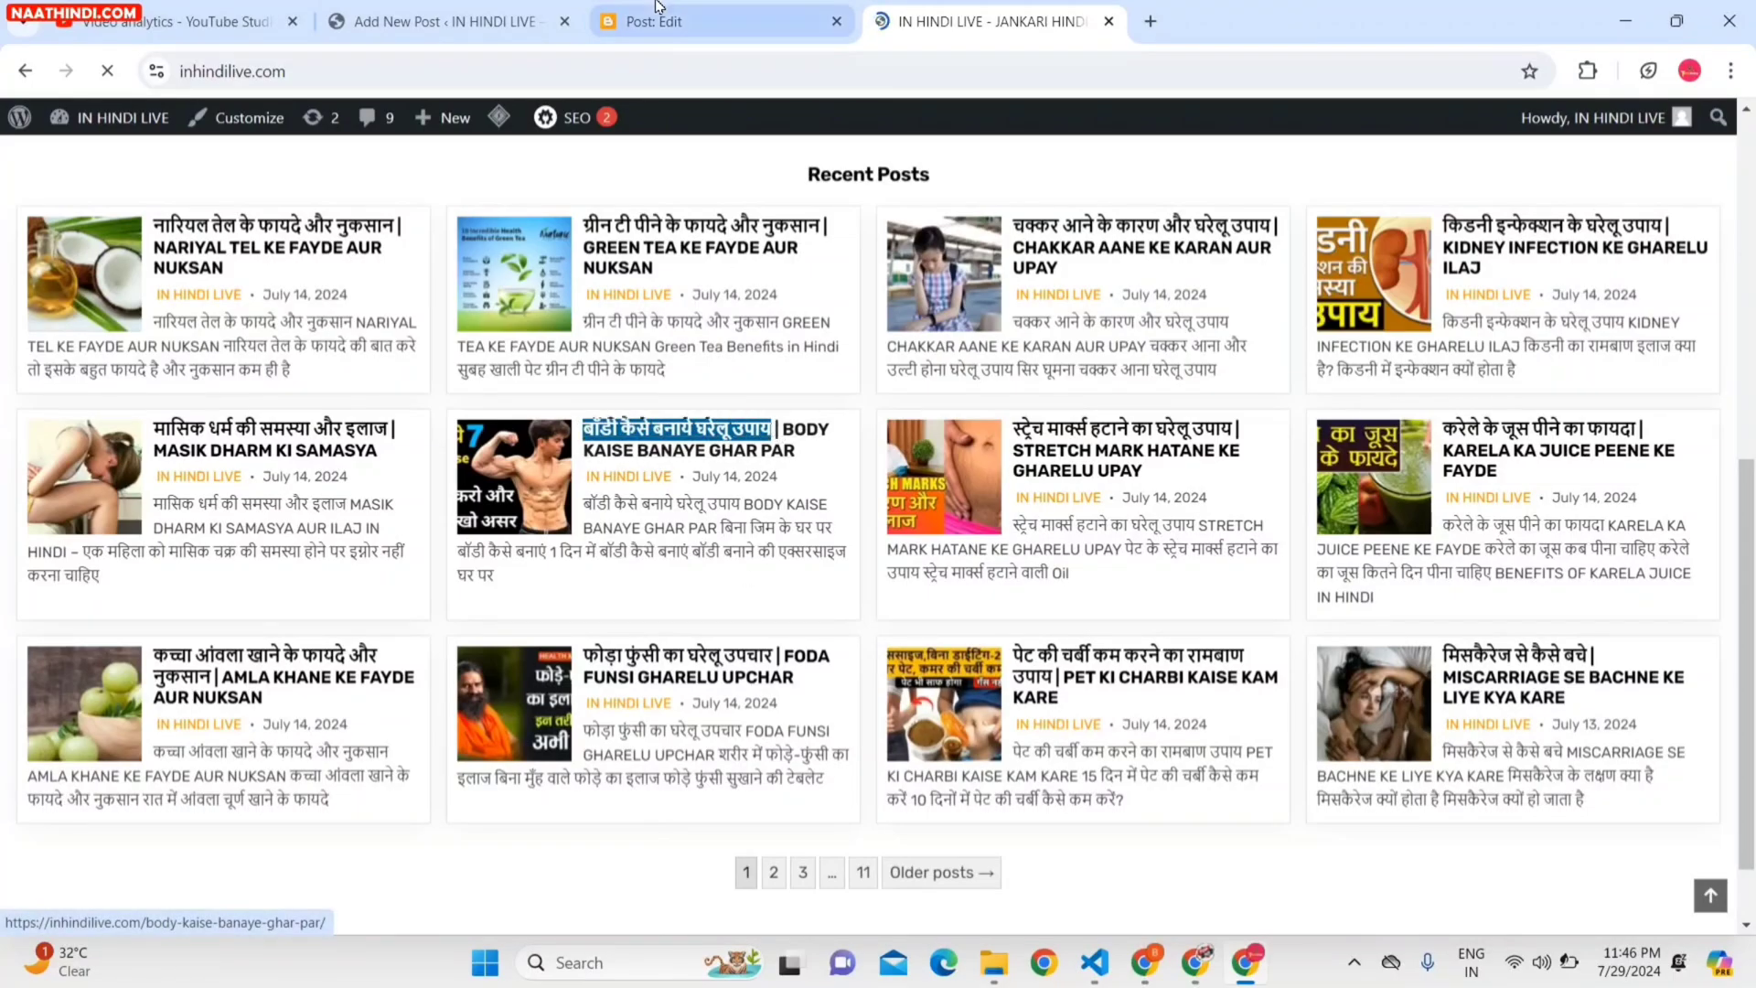
# Convert the copied title to plain text in the browser's address bar and paste it as the first list item.
pyautogui.click(657, 14)
pyautogui.hotkey('ctrl', 'l')
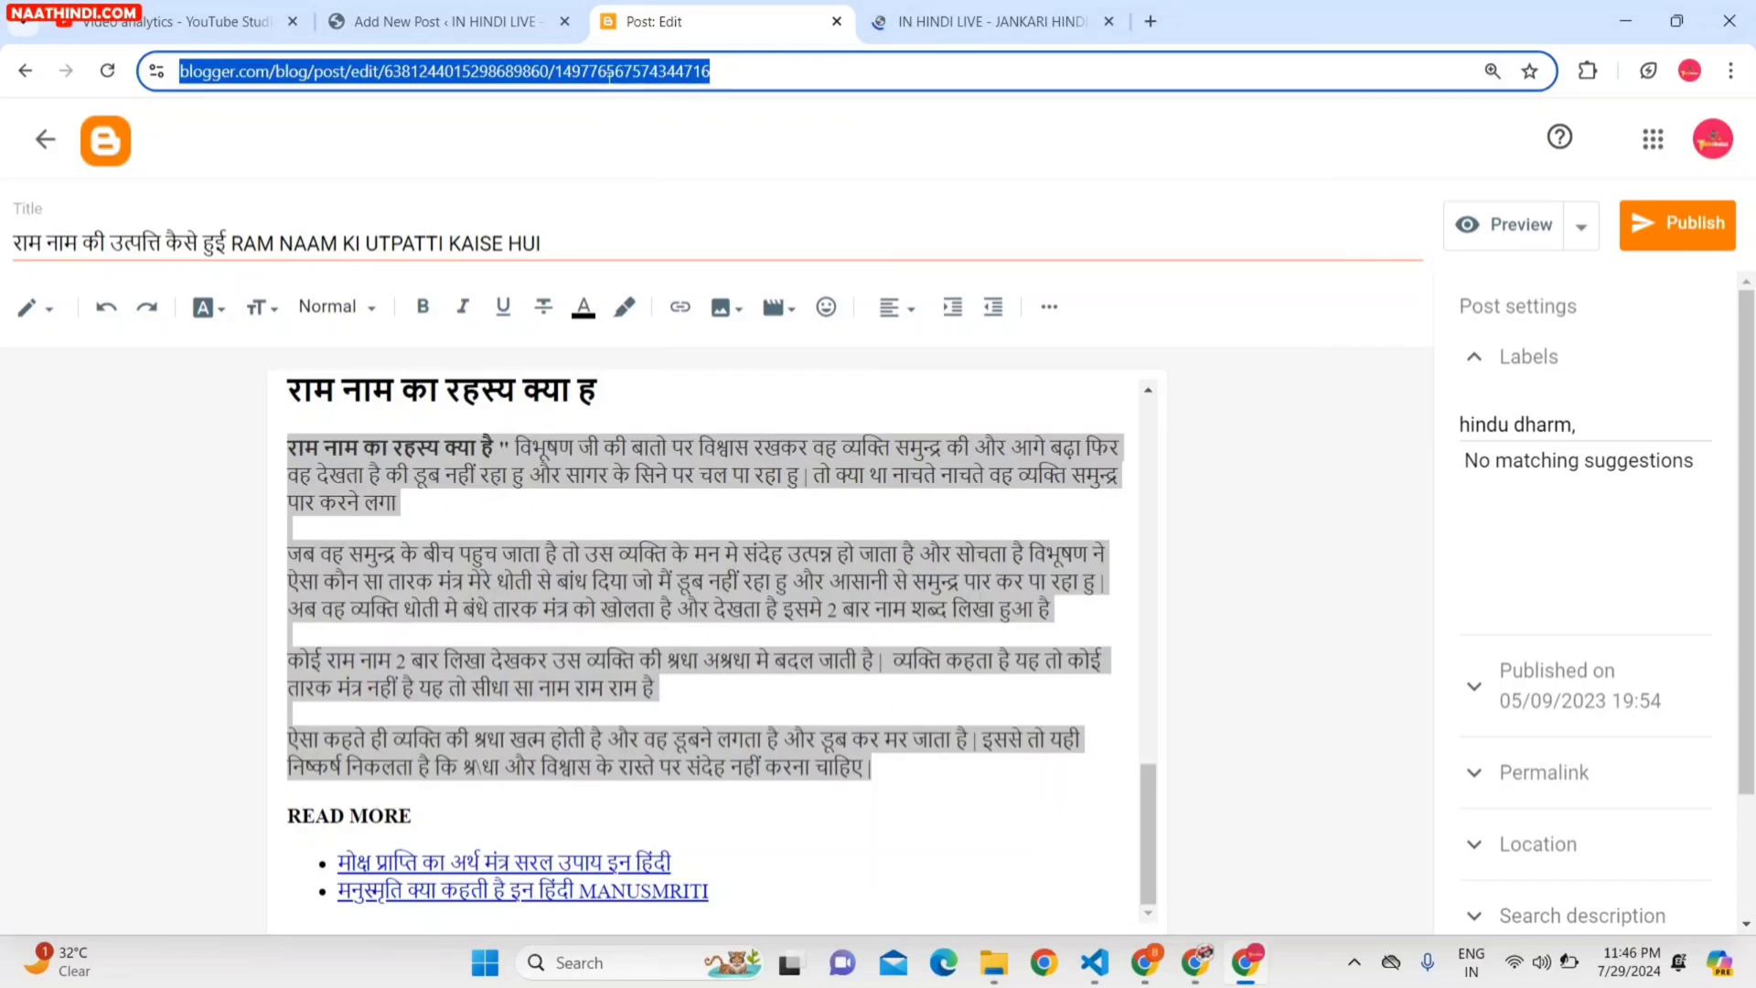
pyautogui.hotkey('ctrl', 'v')
pyautogui.hotkey('ctrl', 'a')
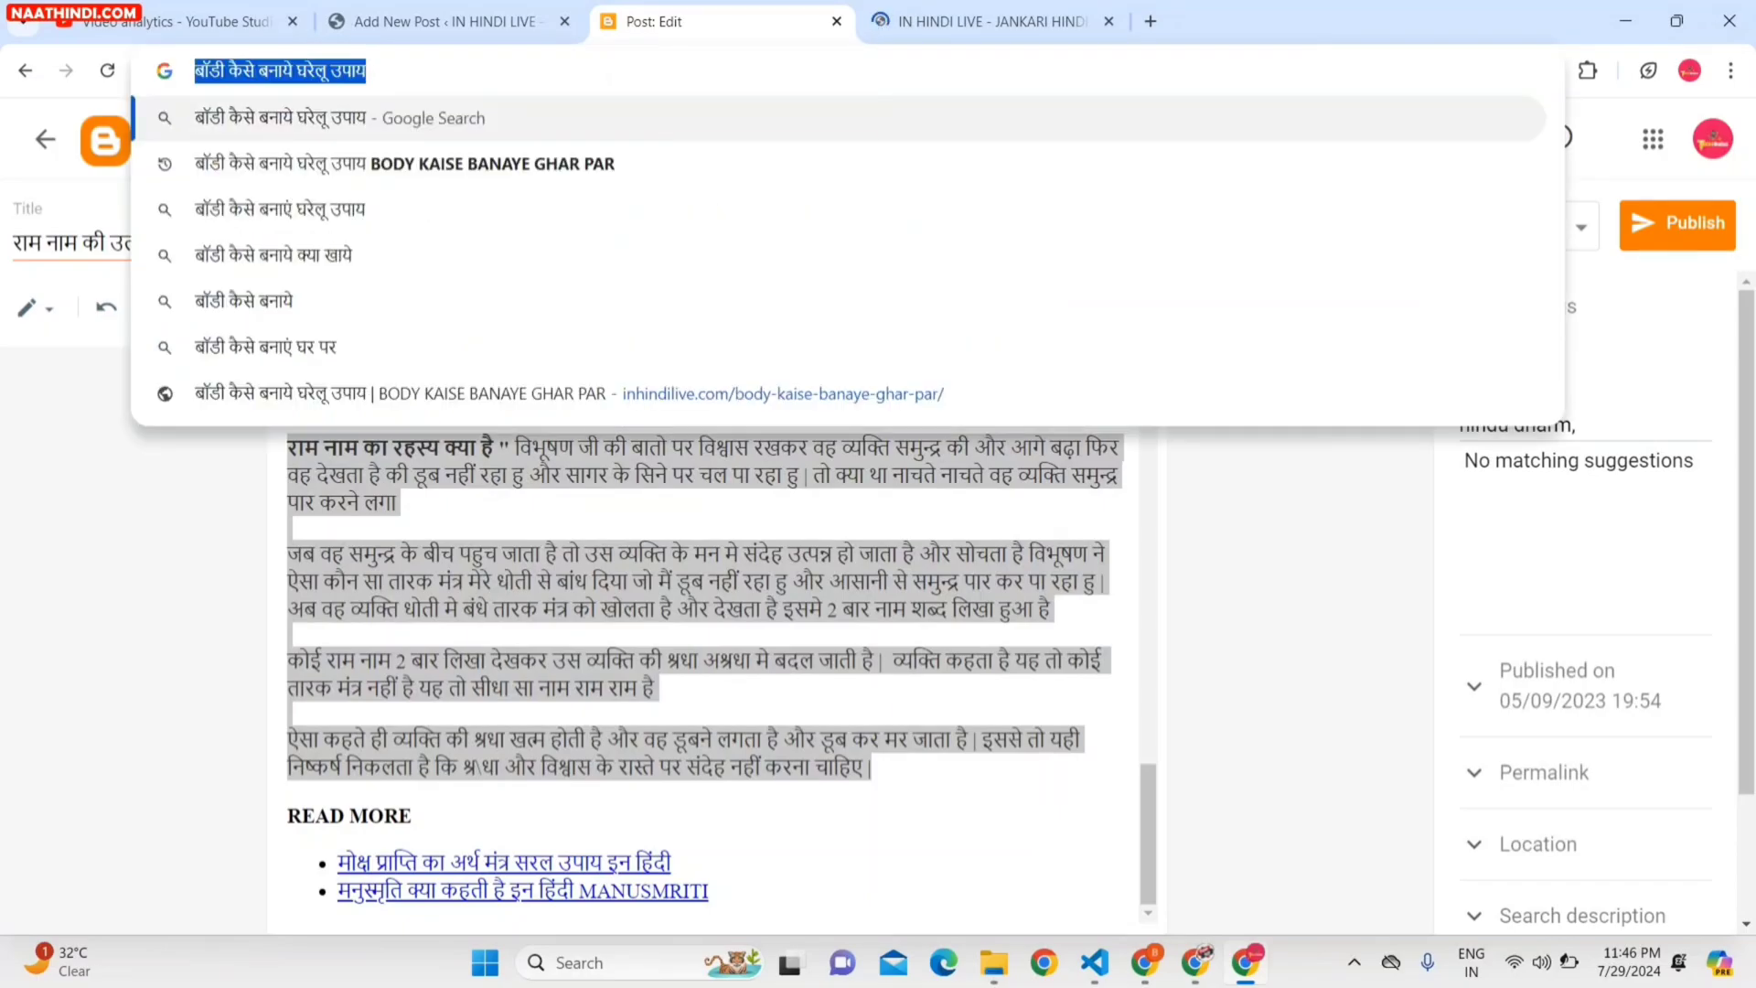
pyautogui.click(403, 9)
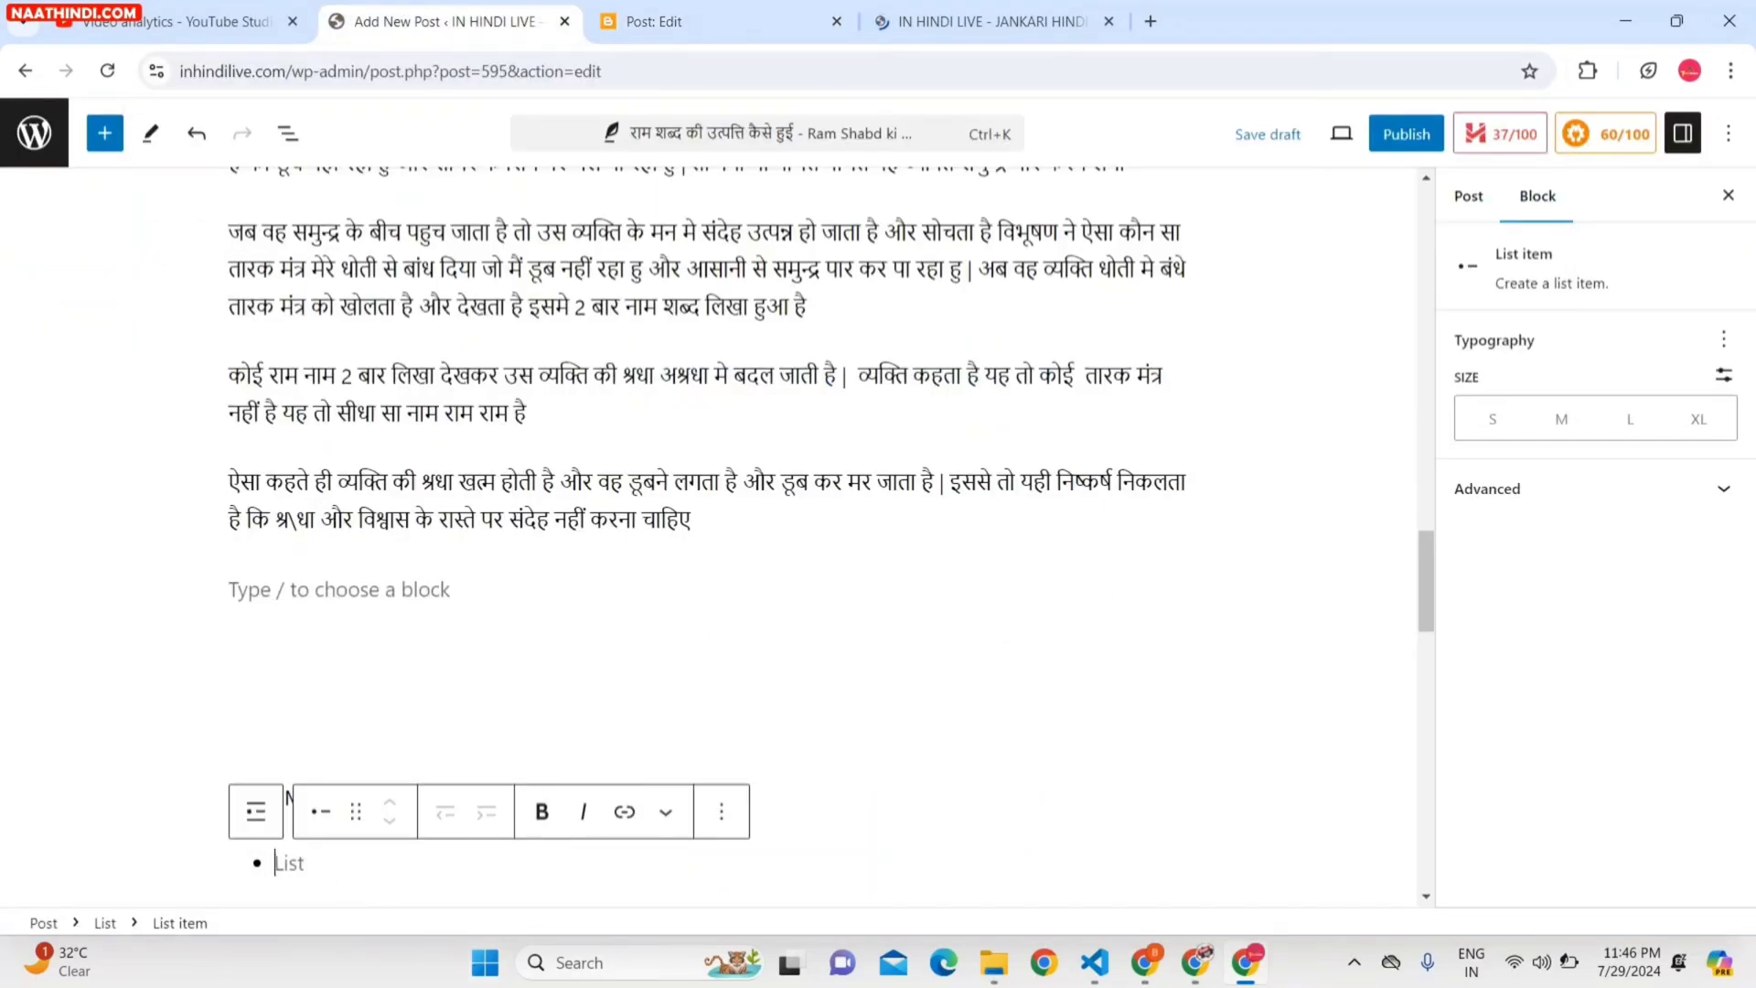
pyautogui.hotkey('ctrl', 'v')
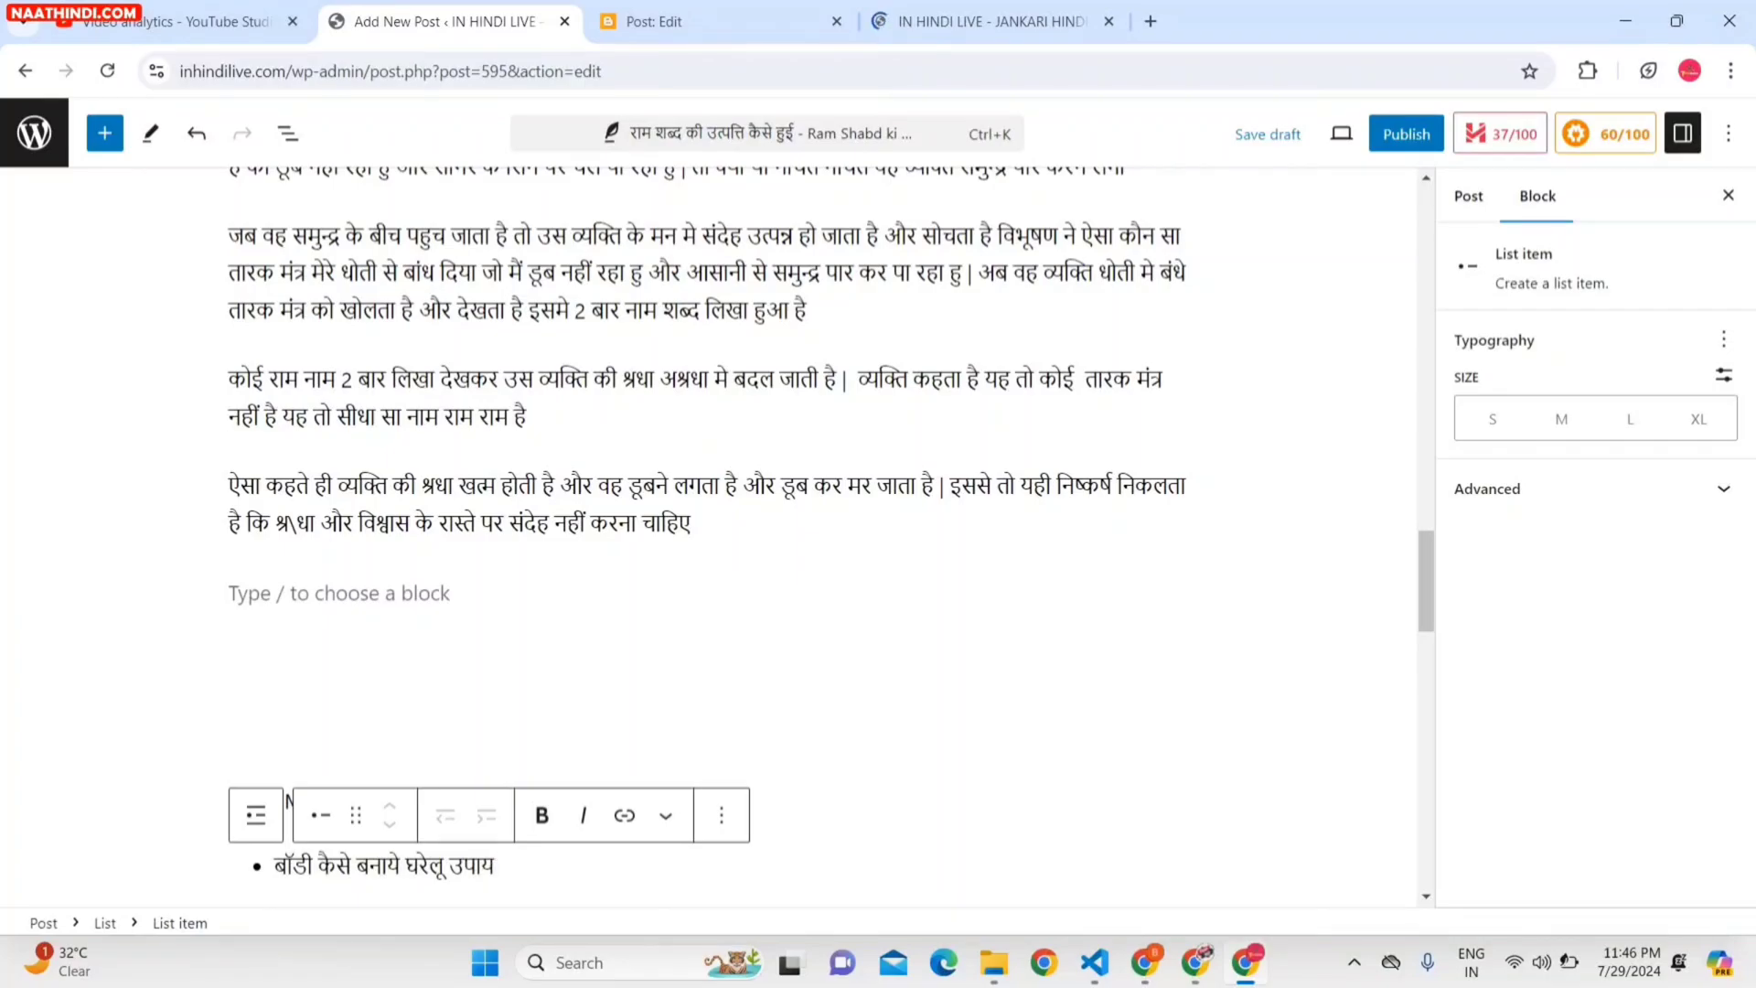
pyautogui.hotkey('ctrl', 'shift', 'Left')
pyautogui.hotkey('ctrl', 'shift', 'Left')
pyautogui.hotkey('ctrl', 'shift', 'Left')
pyautogui.hotkey('ctrl', 'shift', 'Left')
pyautogui.hotkey('ctrl', 'shift', 'Left')
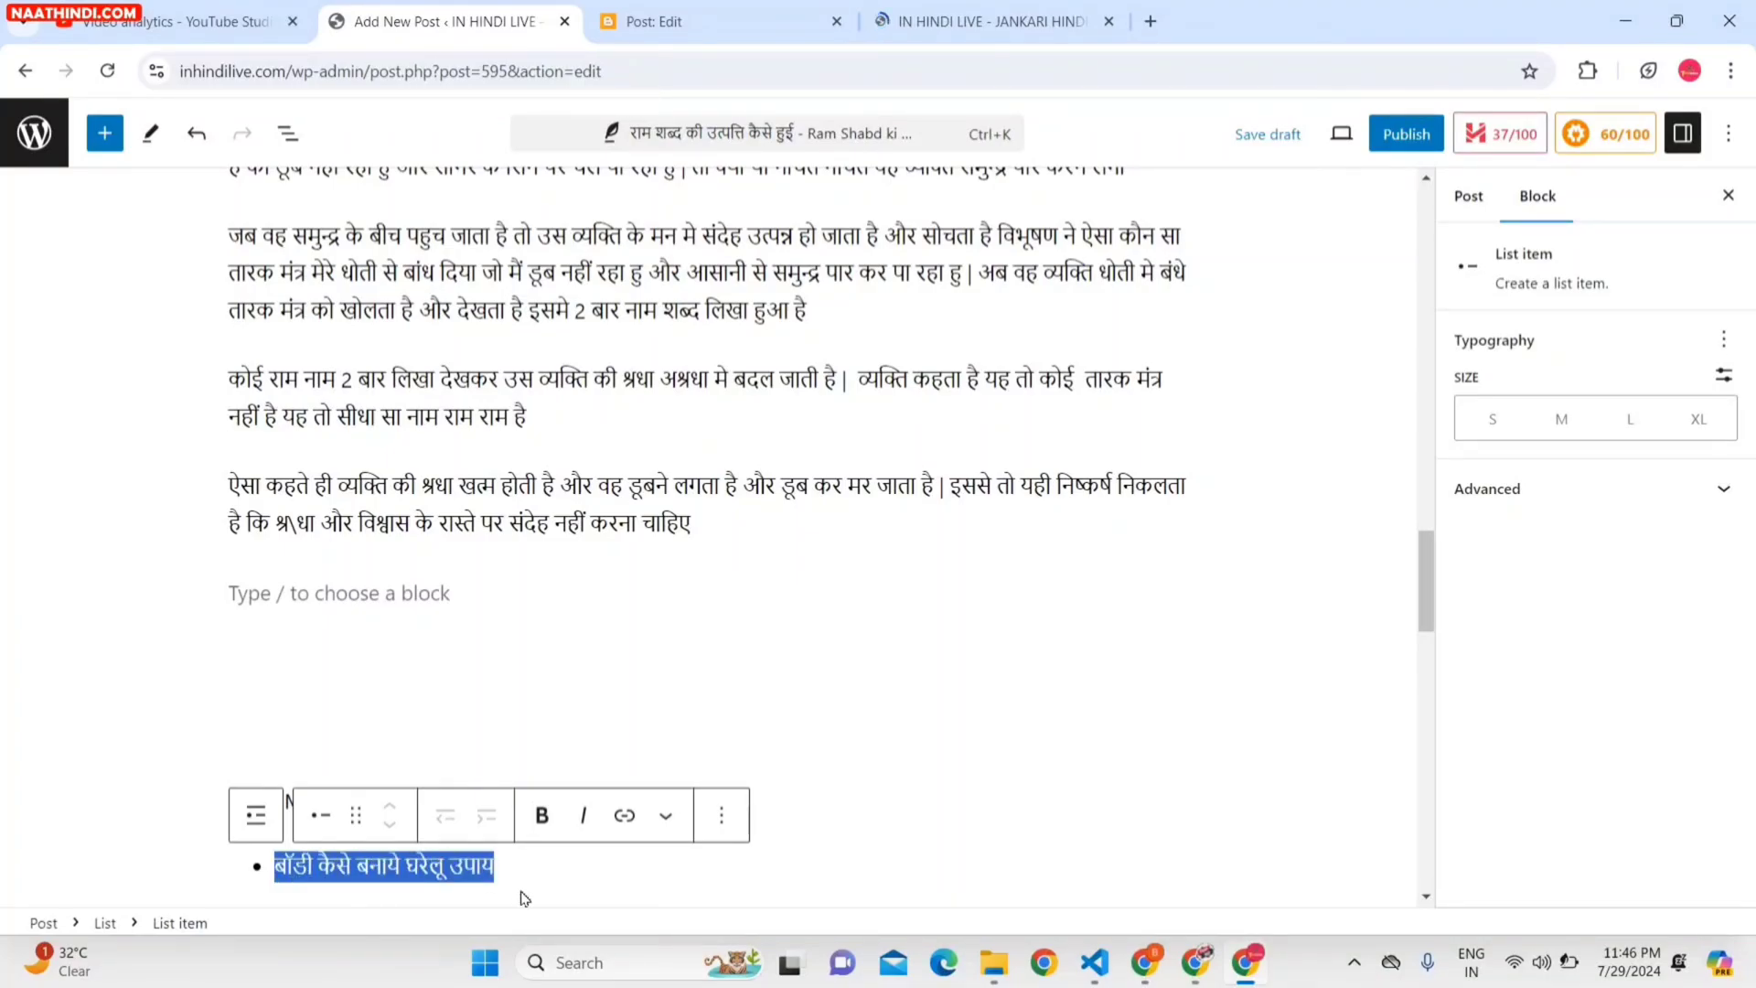
pyautogui.click(627, 819)
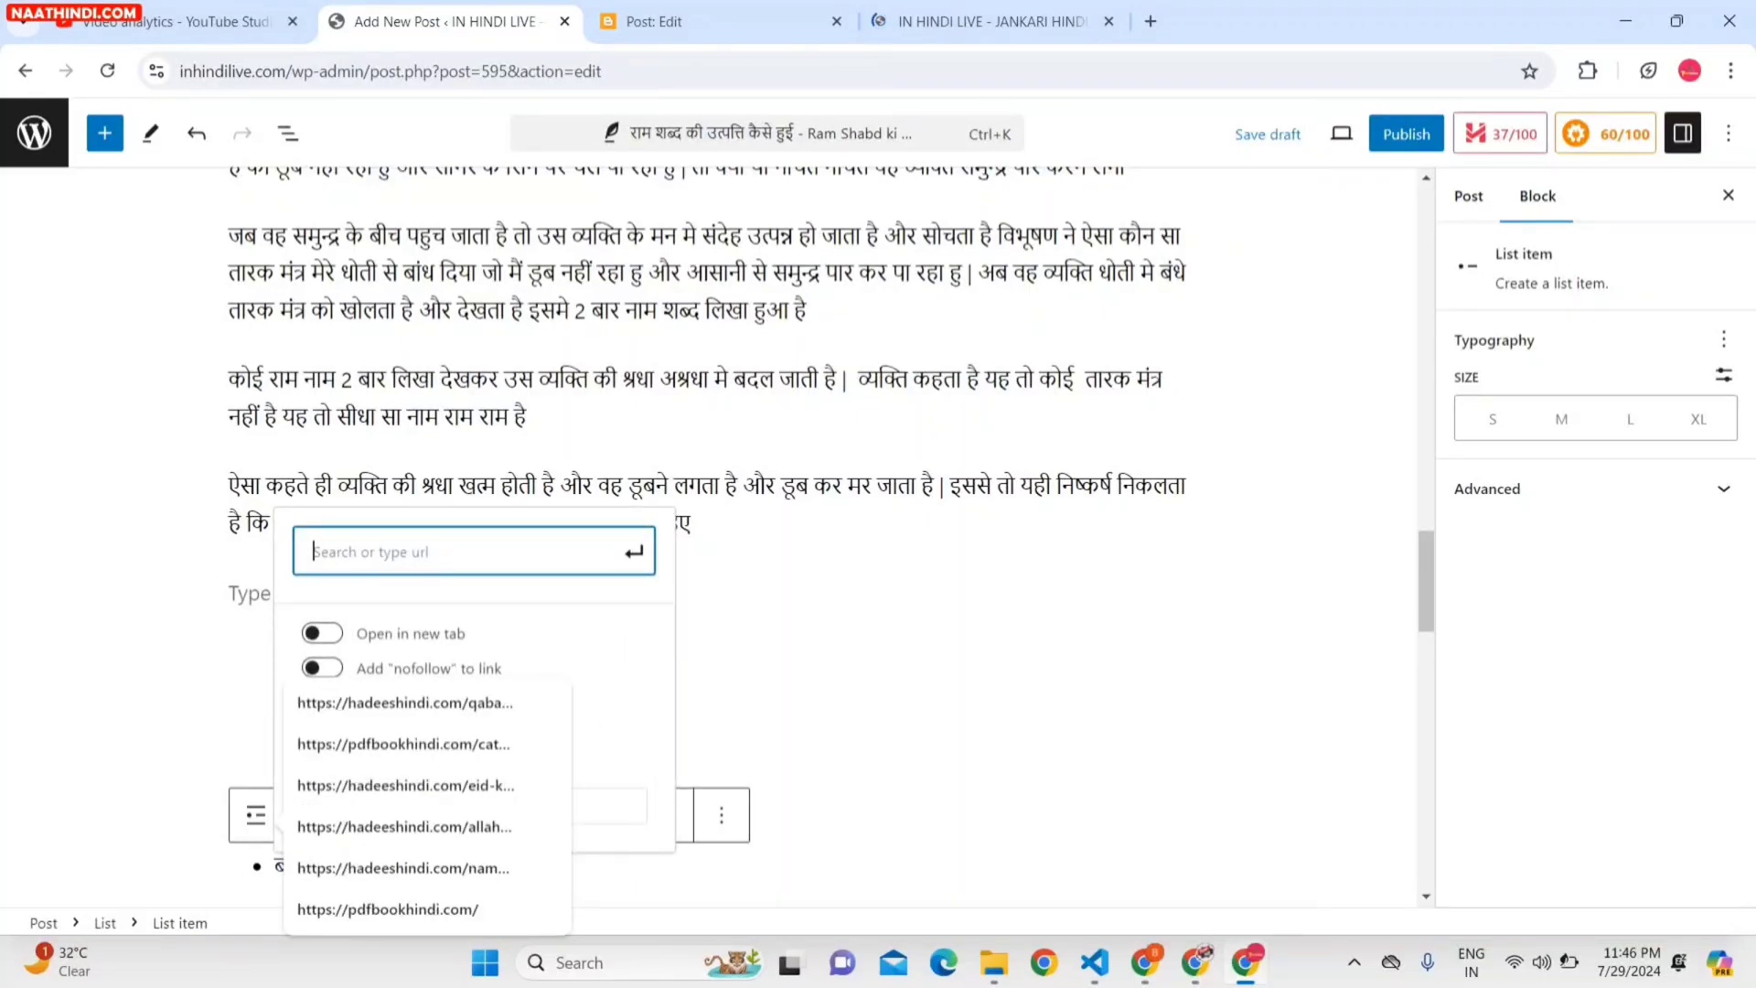
pyautogui.click(993, 11)
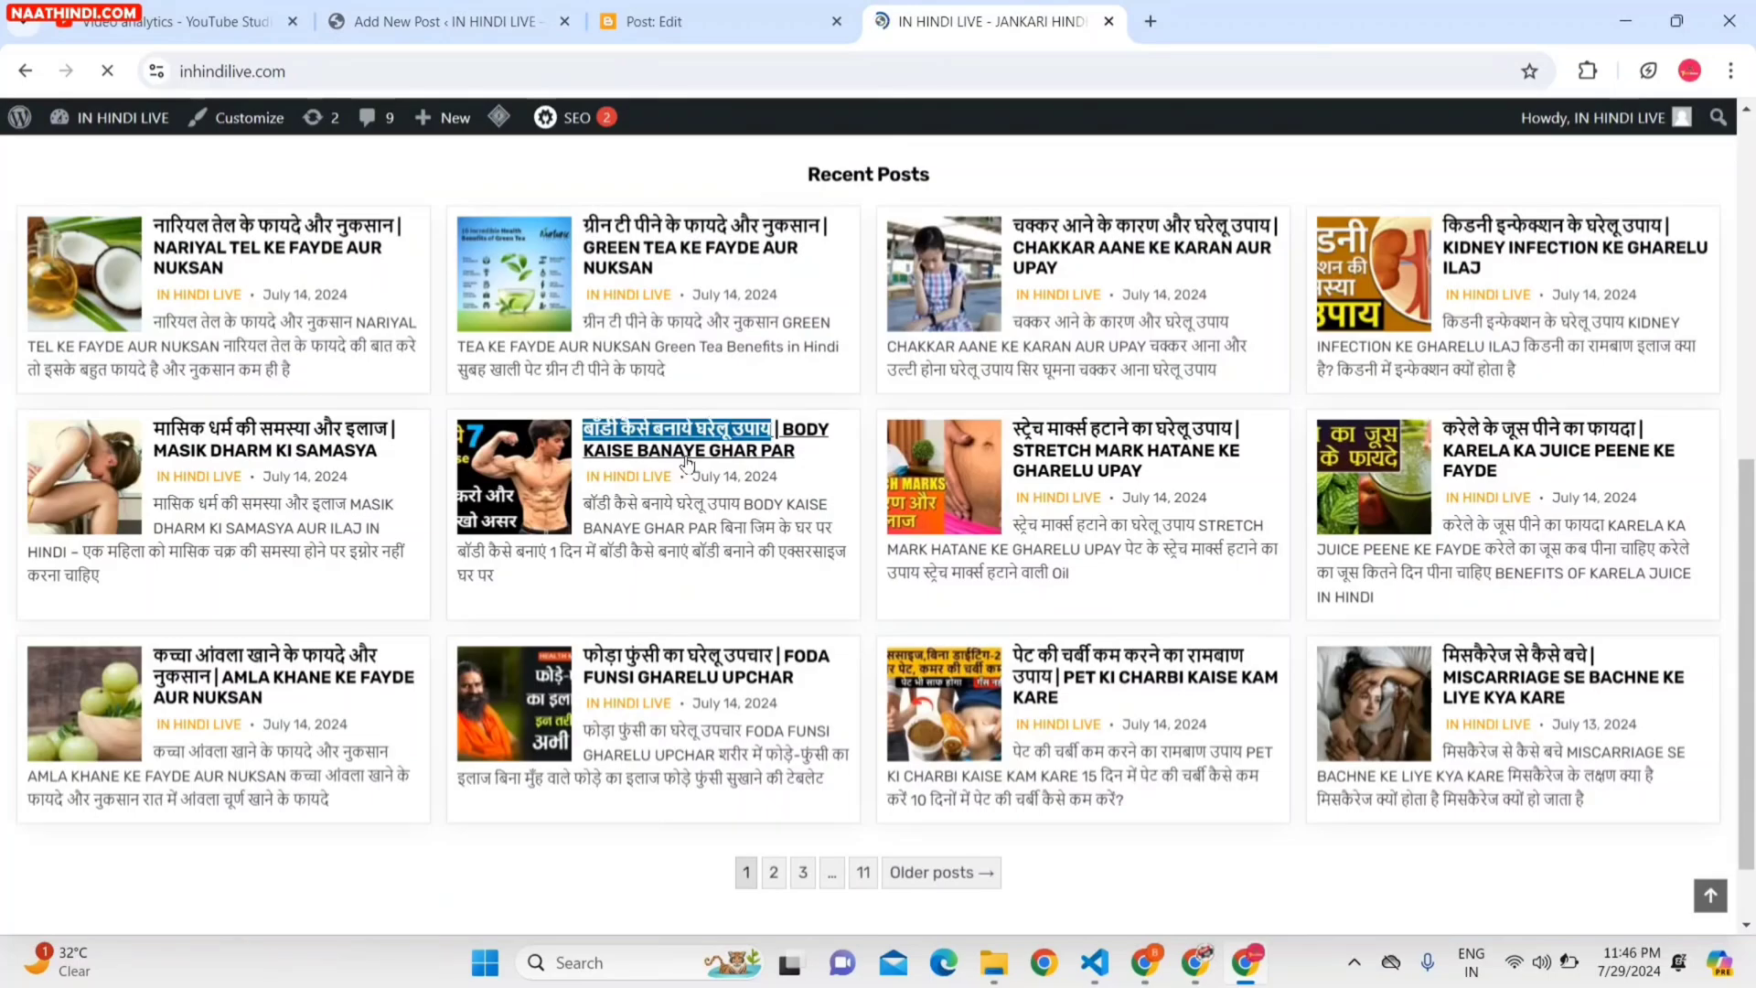
pyautogui.rightClick(655, 439)
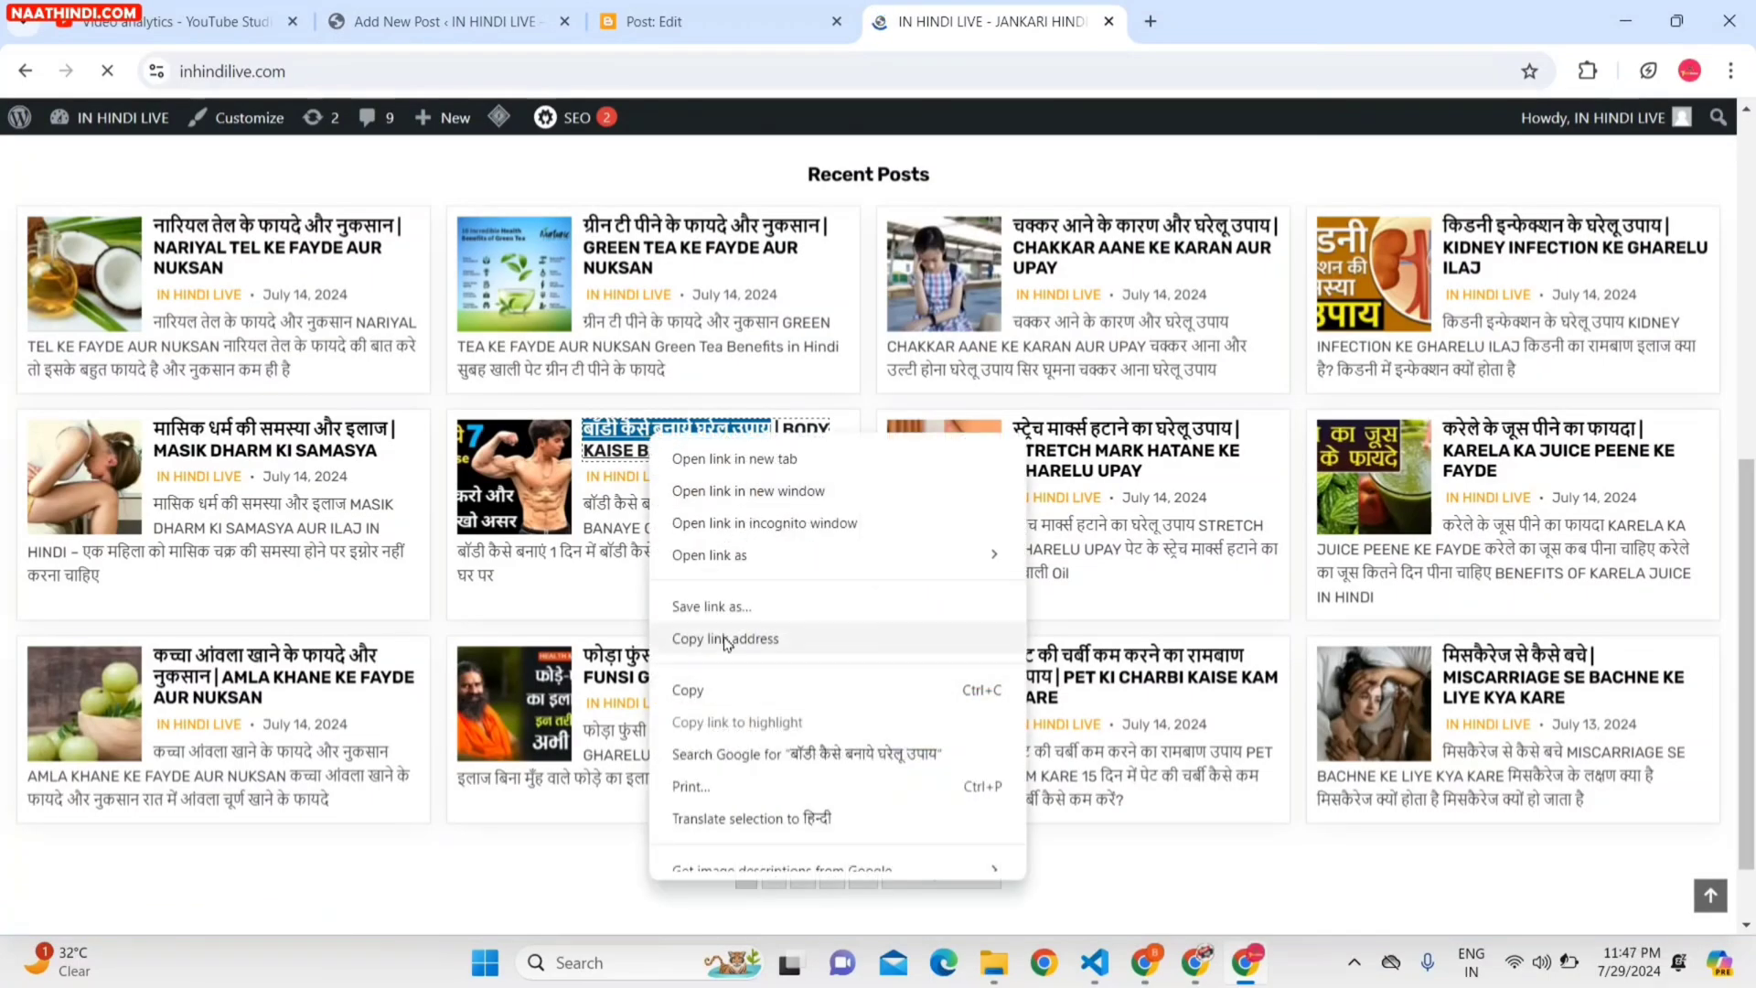
pyautogui.click(726, 640)
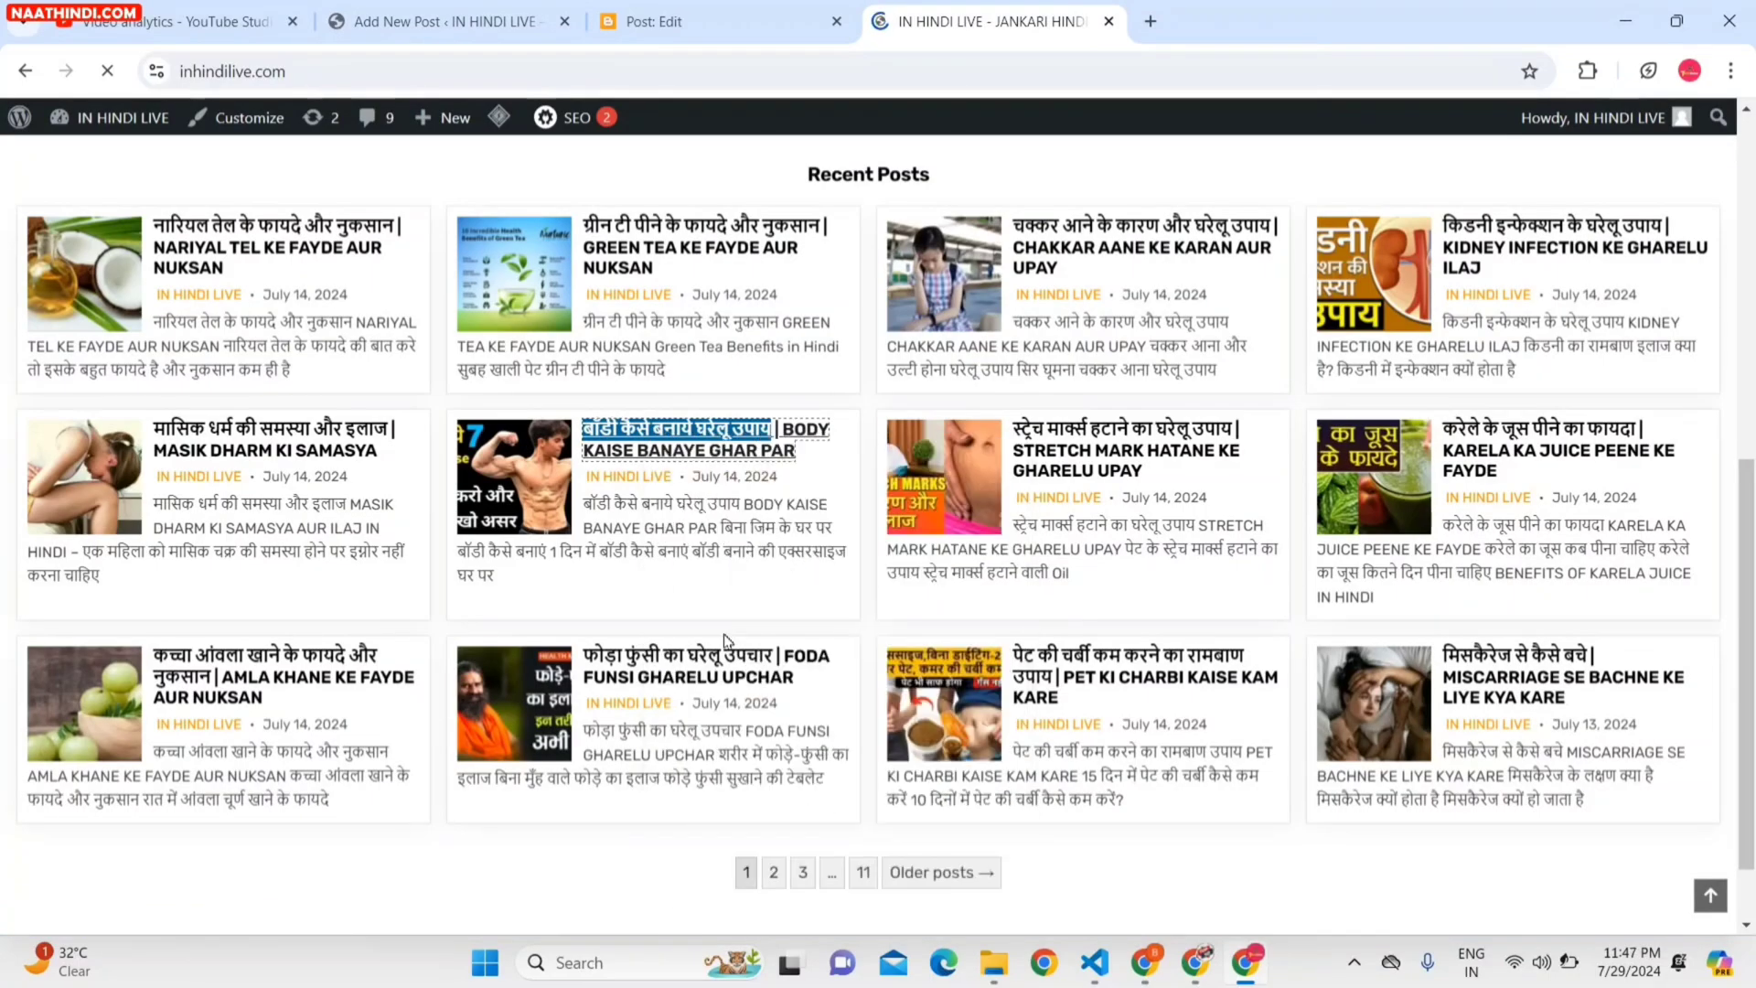
pyautogui.click(486, 6)
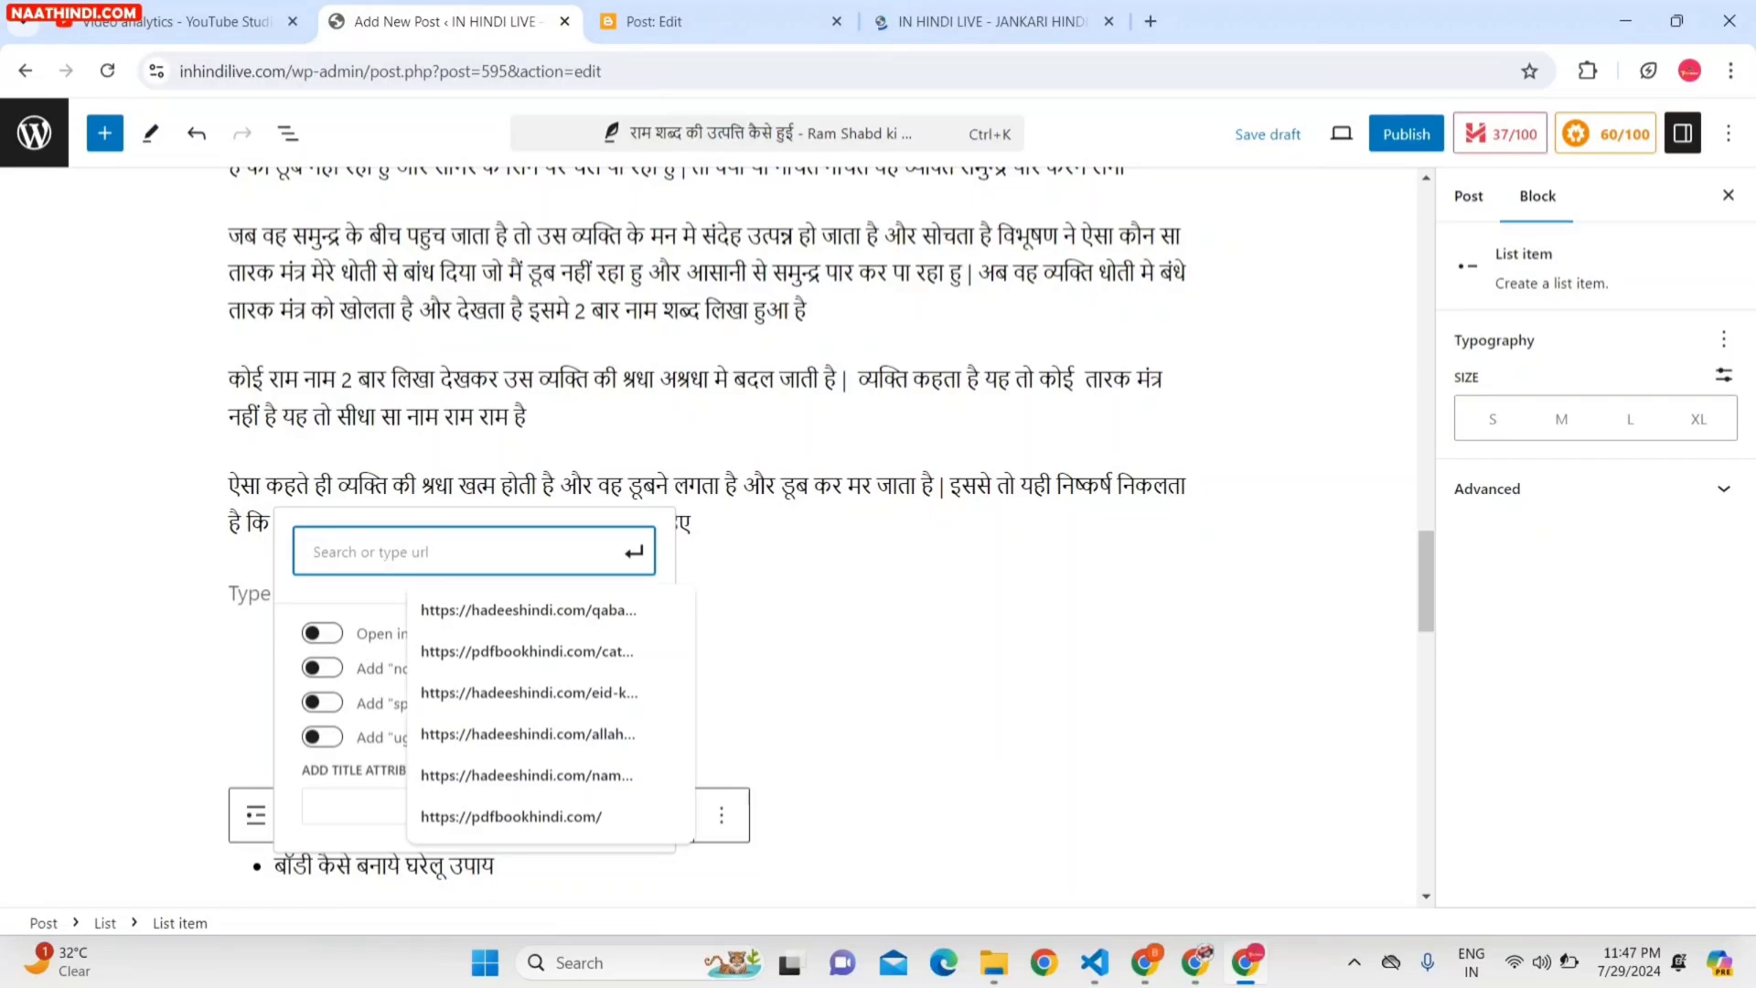
pyautogui.hotkey('ctrl', 'v')
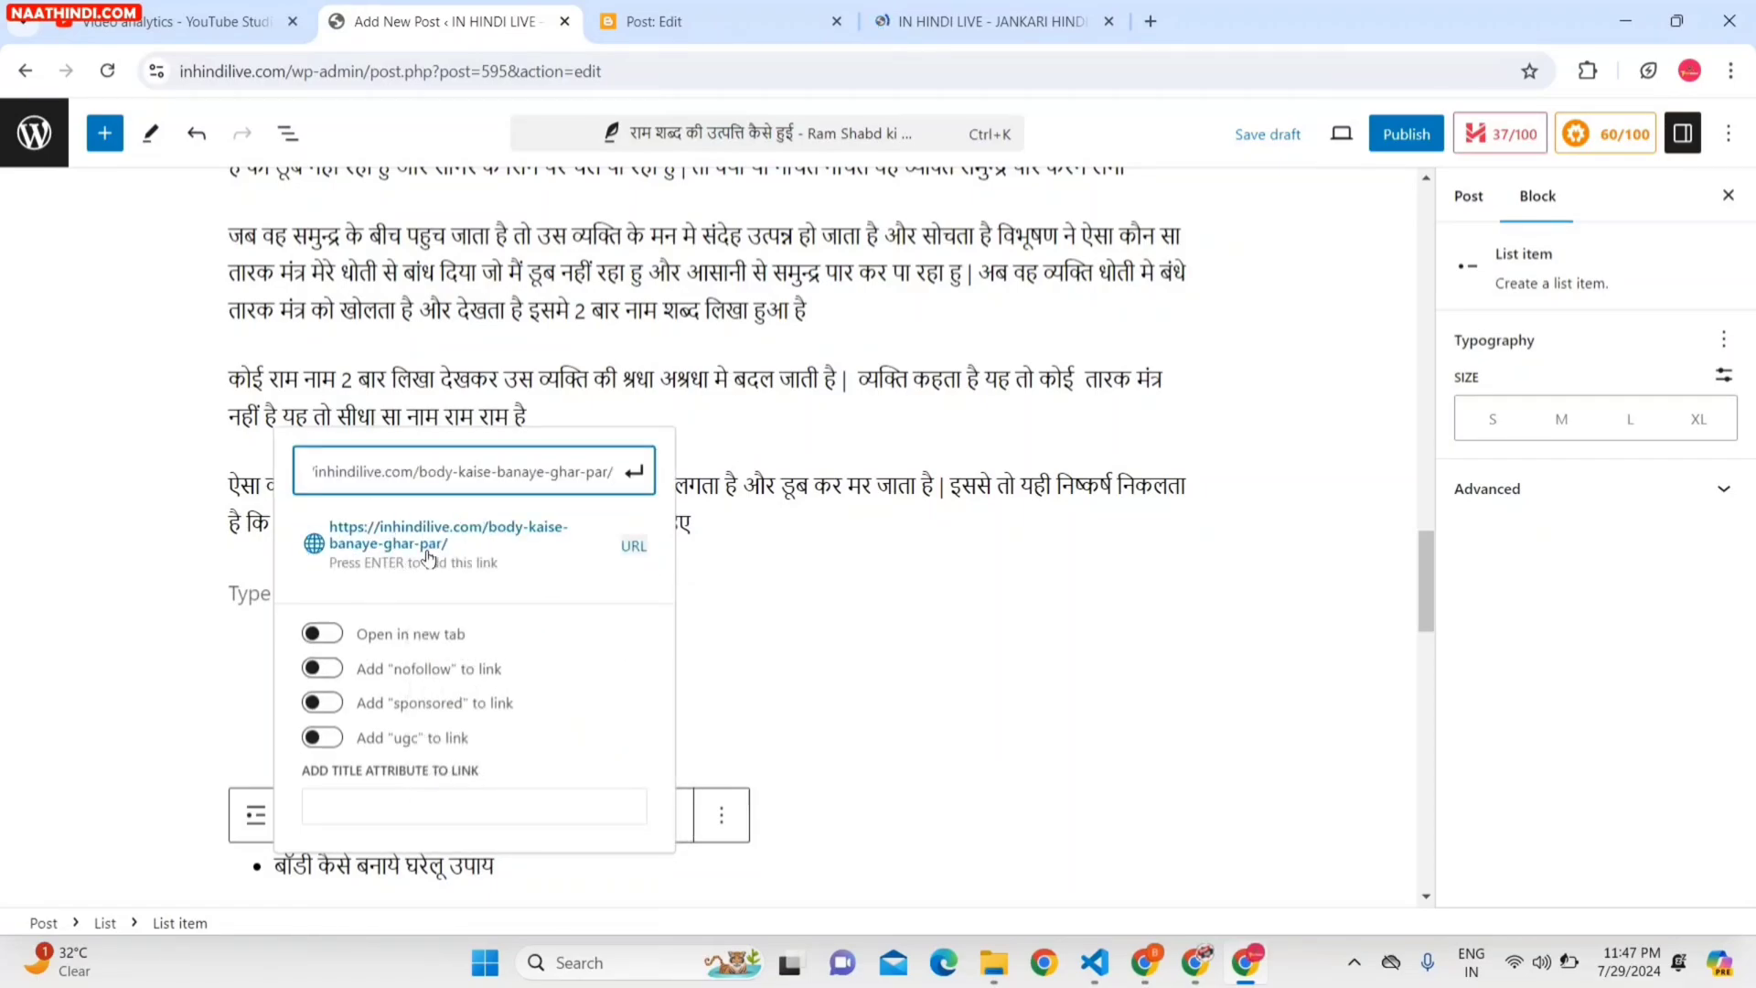
pyautogui.click(412, 546)
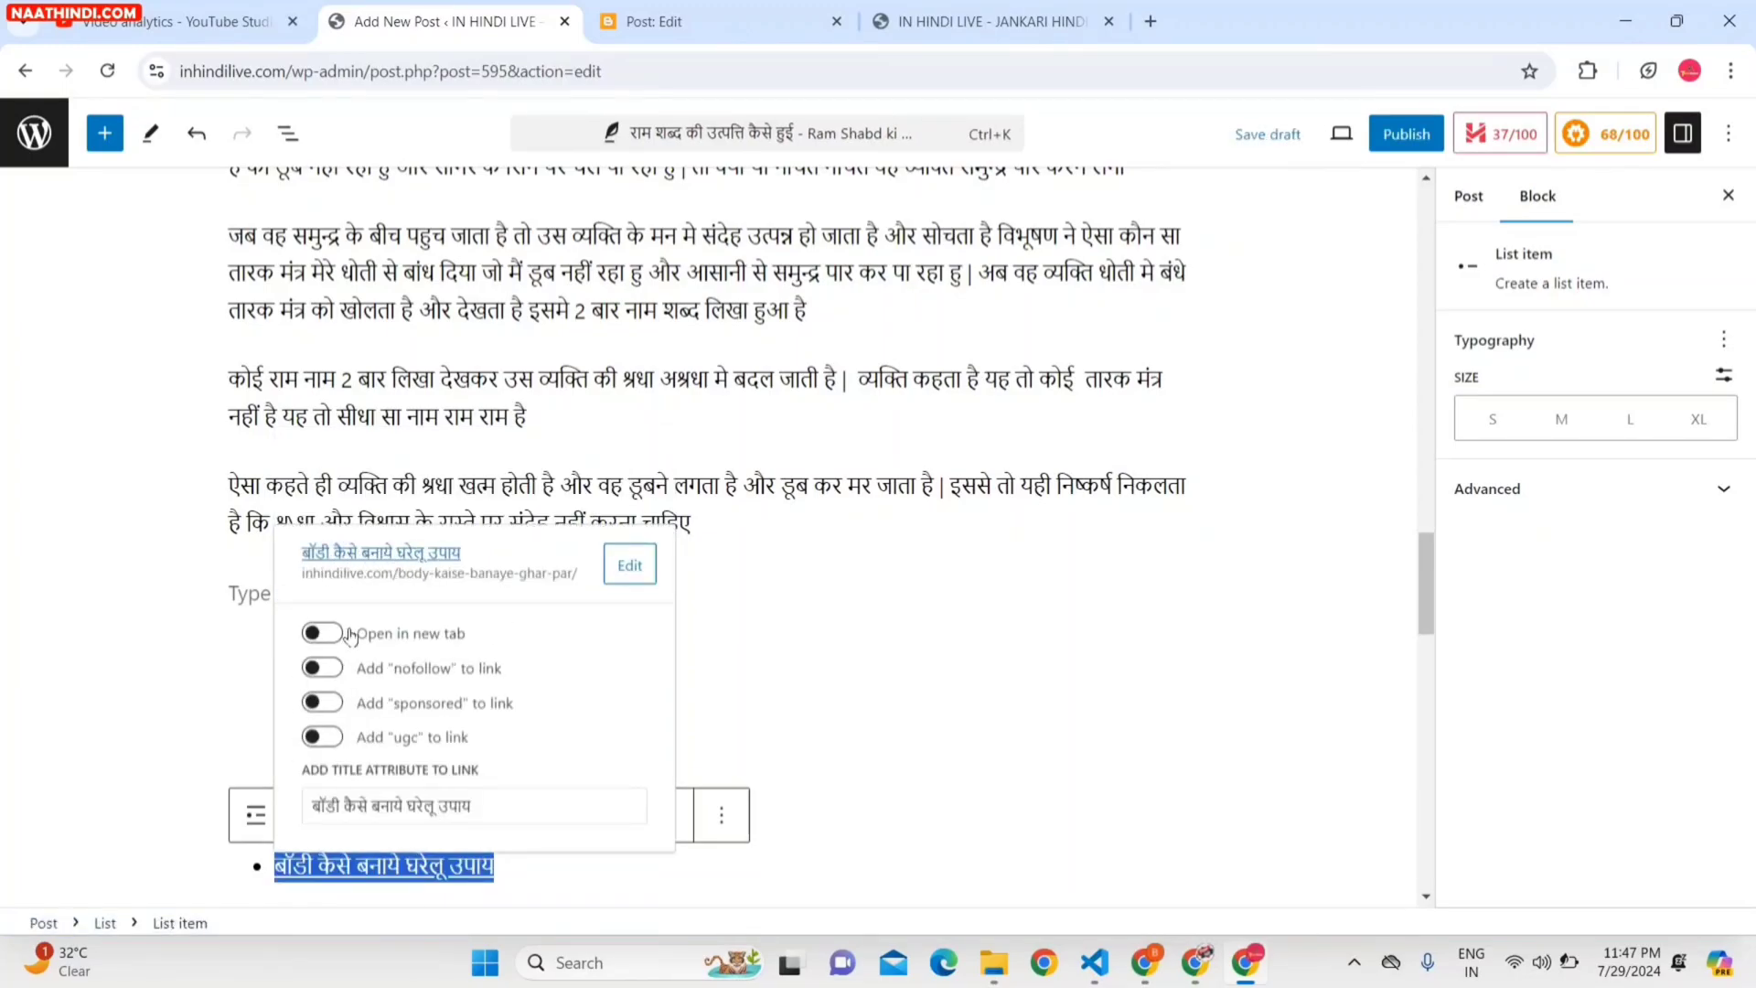
pyautogui.moveTo(392, 637); pyautogui.dragTo(399, 637)
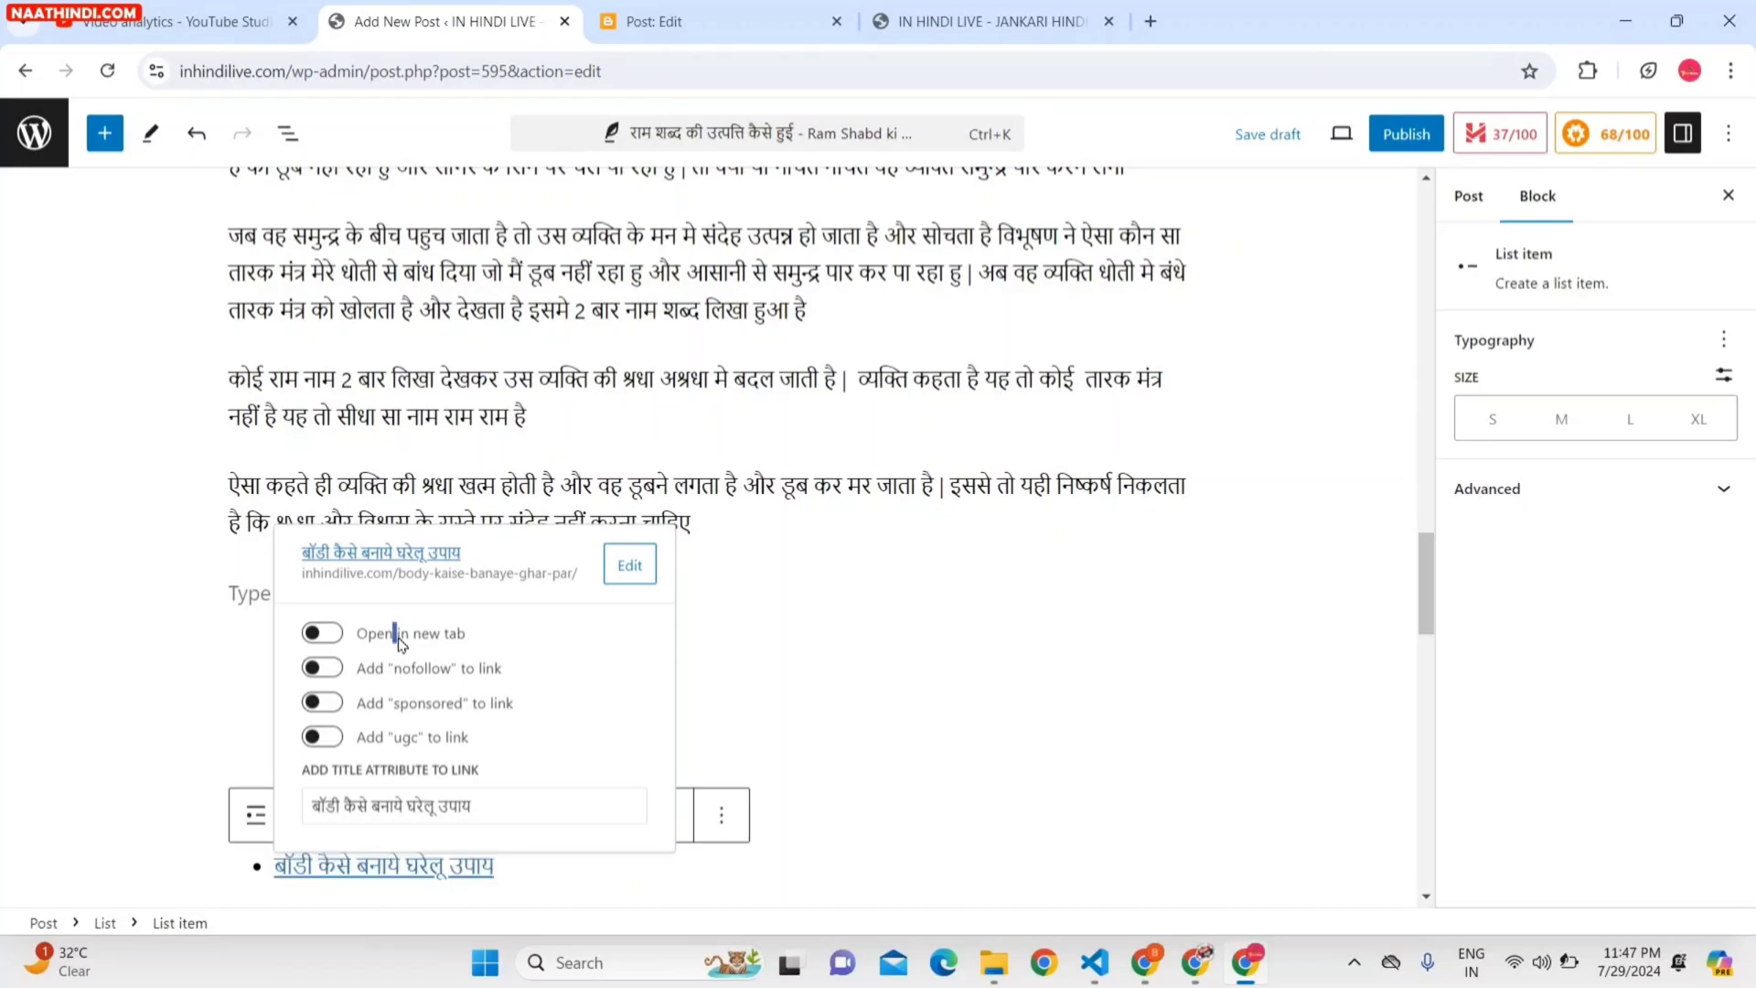
pyautogui.click(320, 644)
pyautogui.click(322, 634)
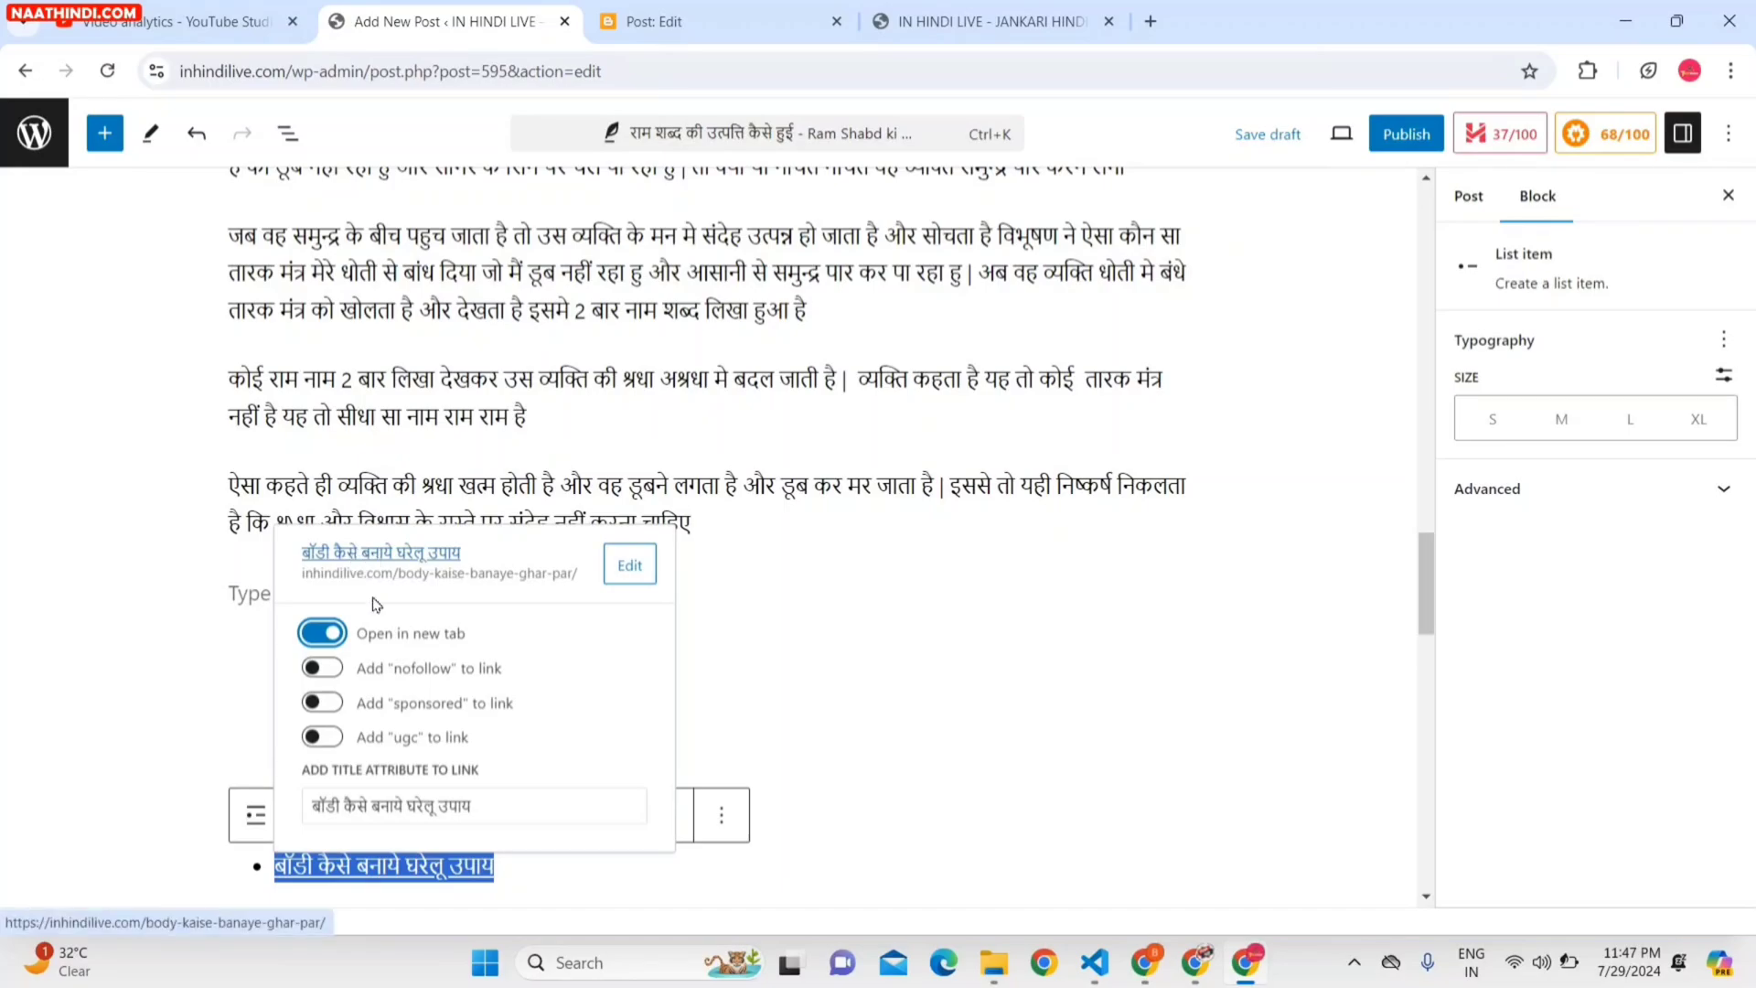
pyautogui.click(322, 668)
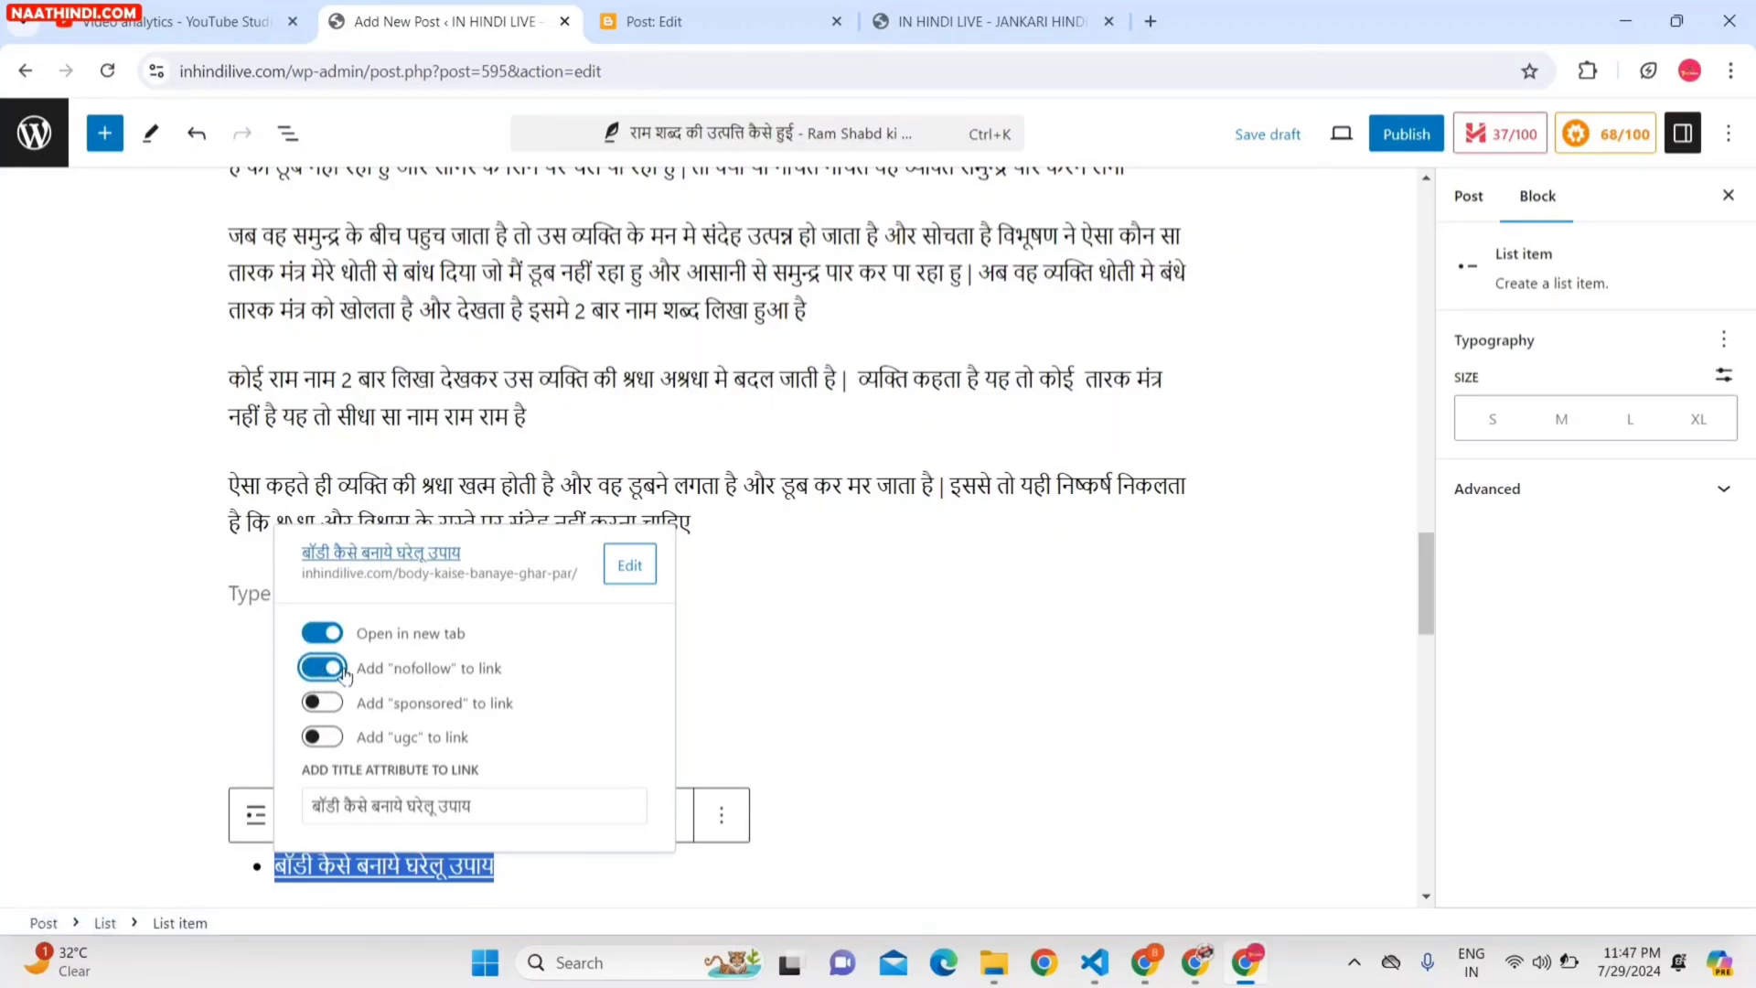
pyautogui.click(384, 672)
pyautogui.click(331, 633)
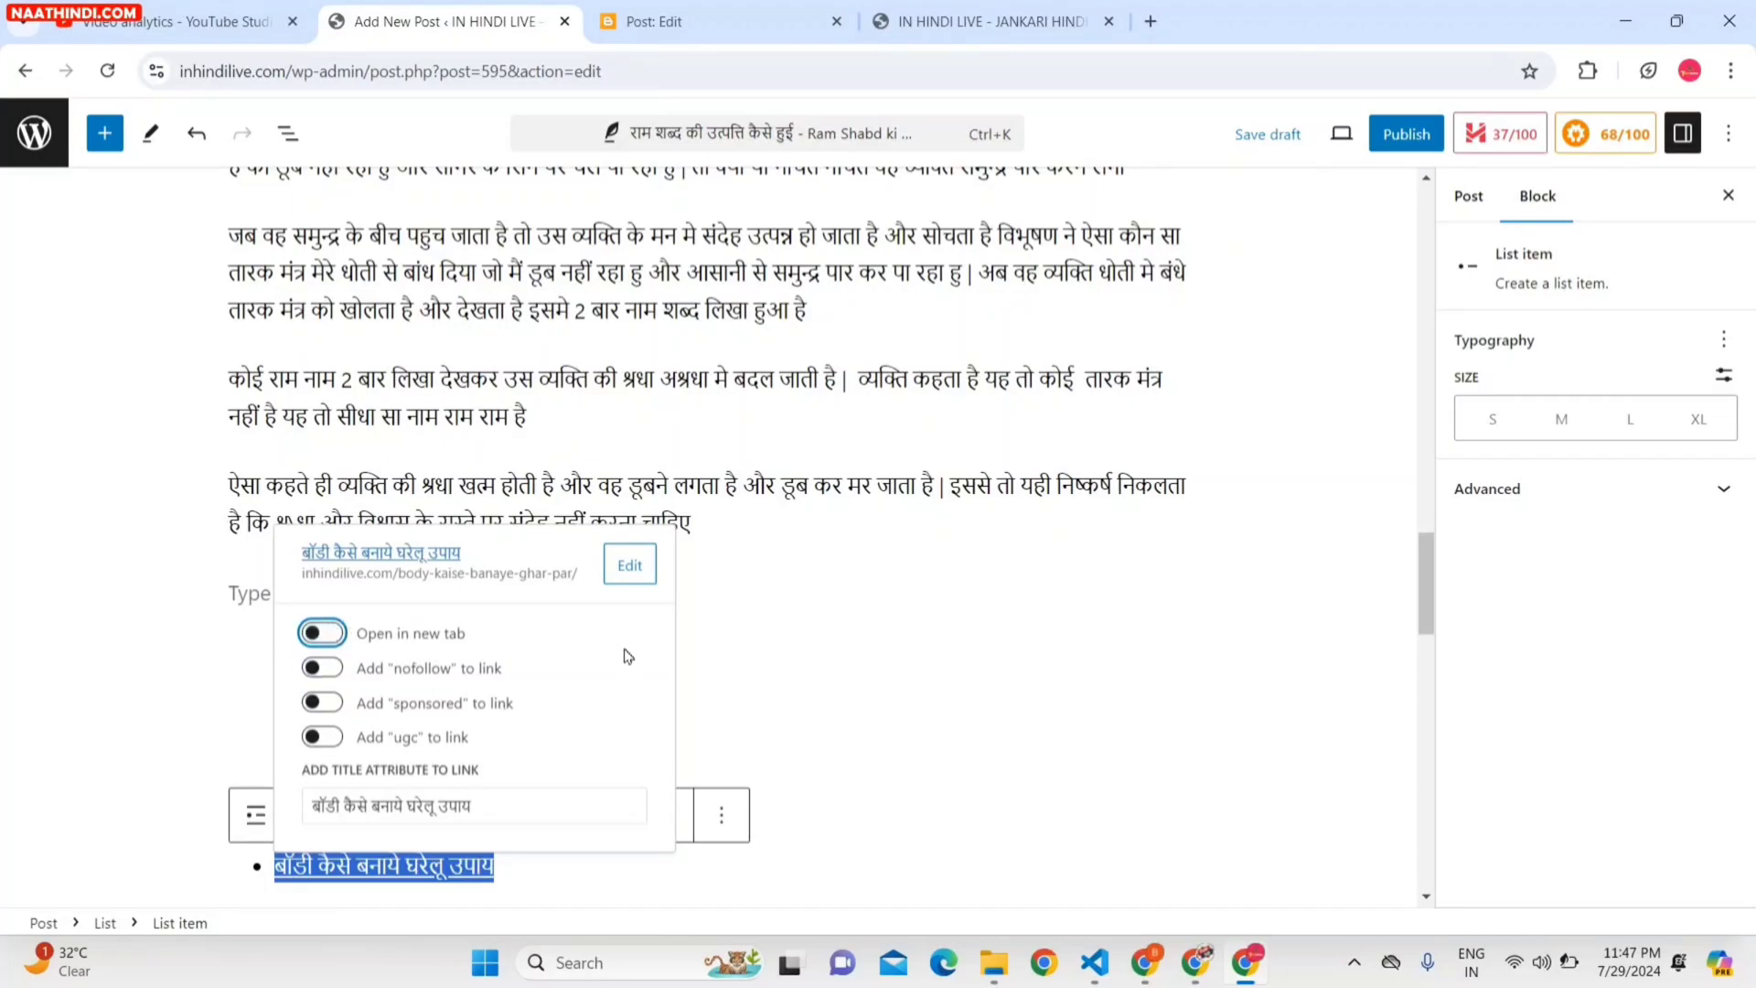
pyautogui.click(773, 653)
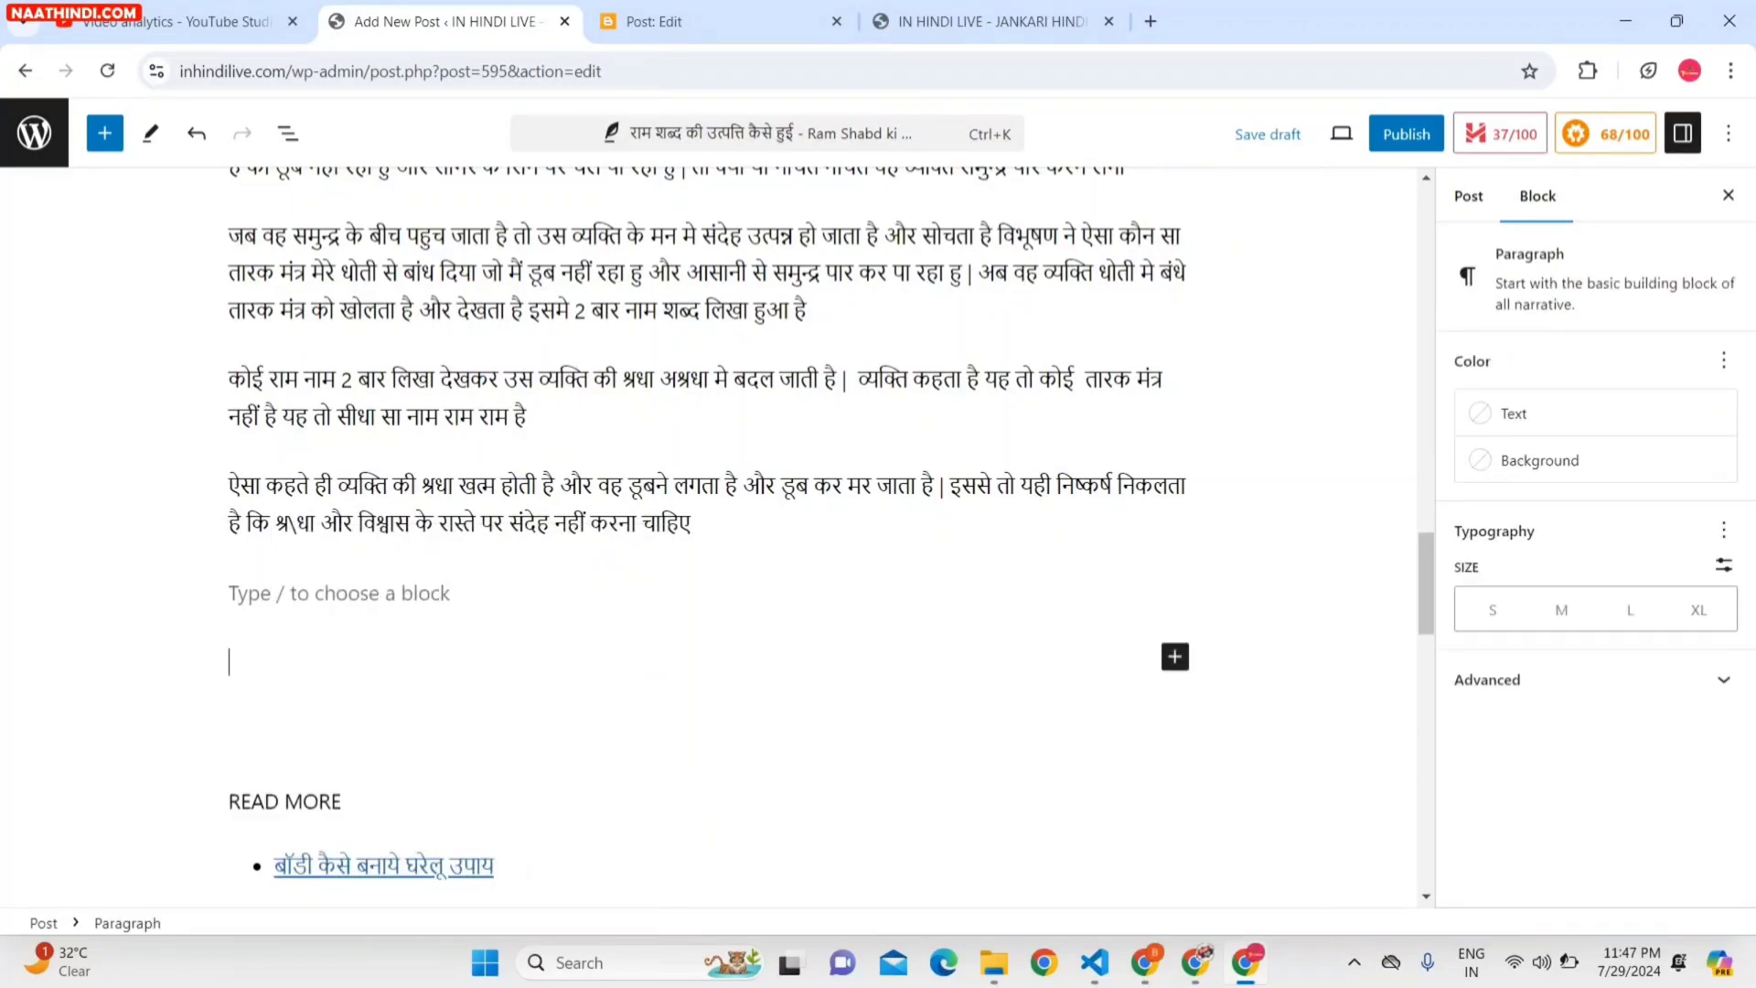
pyautogui.click(410, 894)
pyautogui.press('Return')
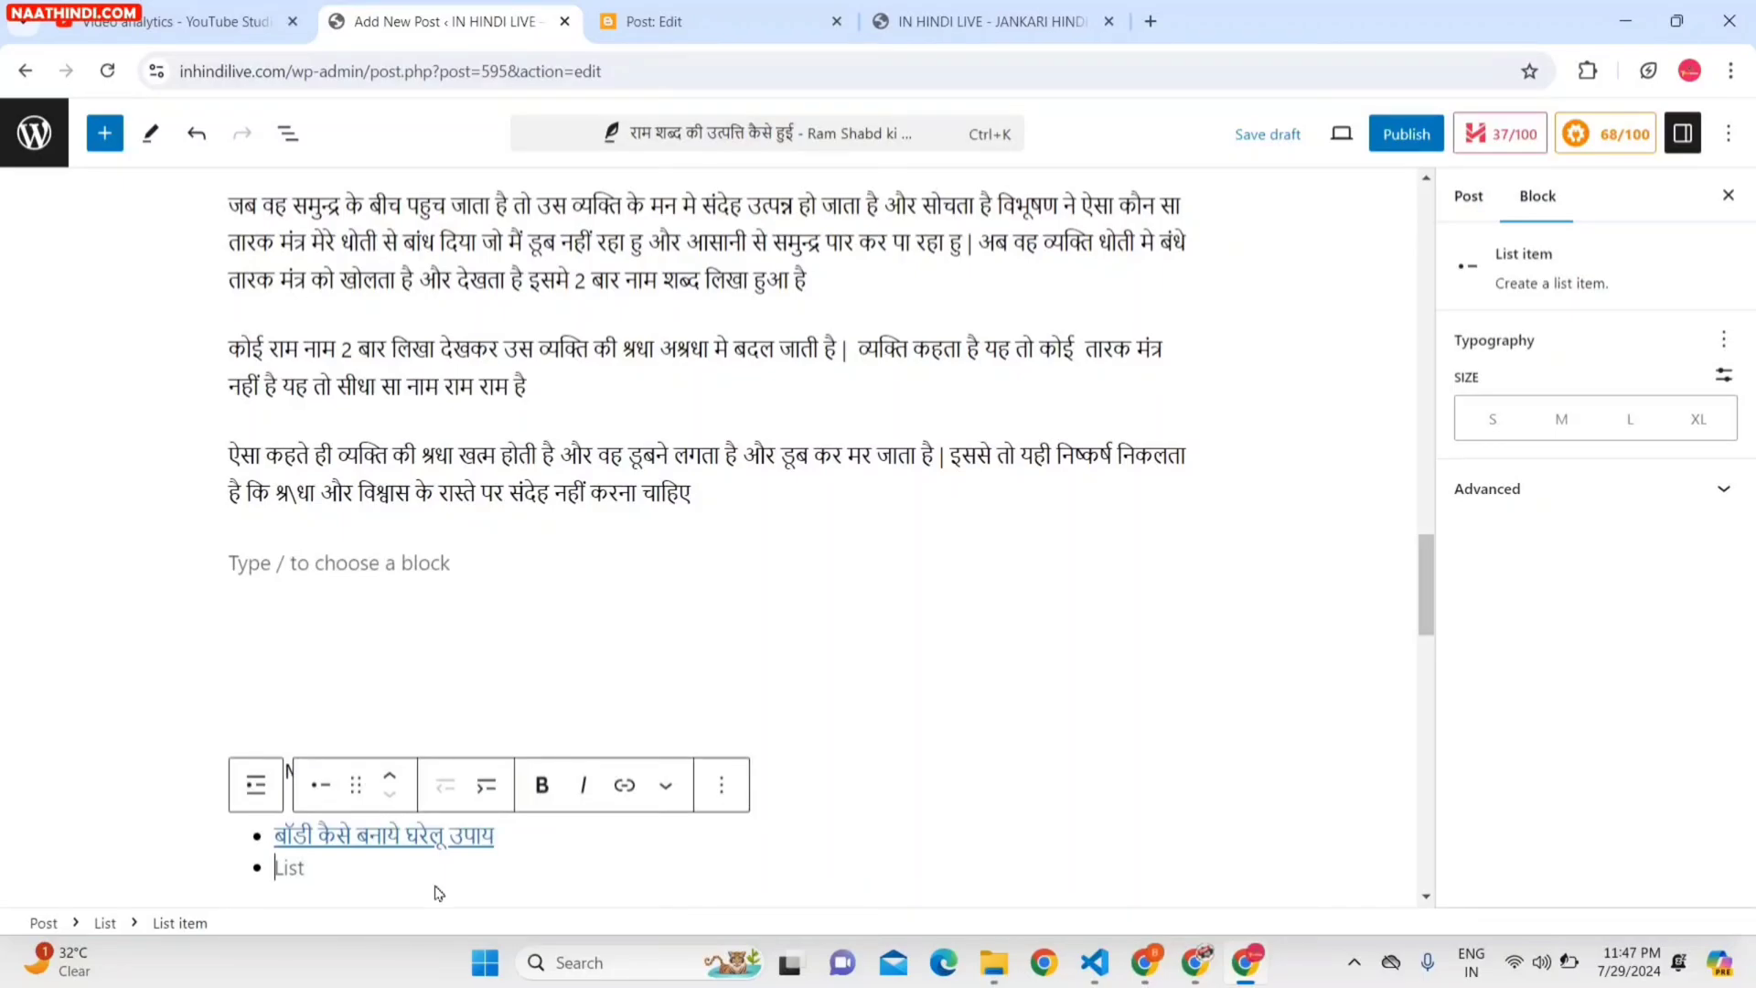
pyautogui.press('BackSpace')
pyautogui.click(713, 603)
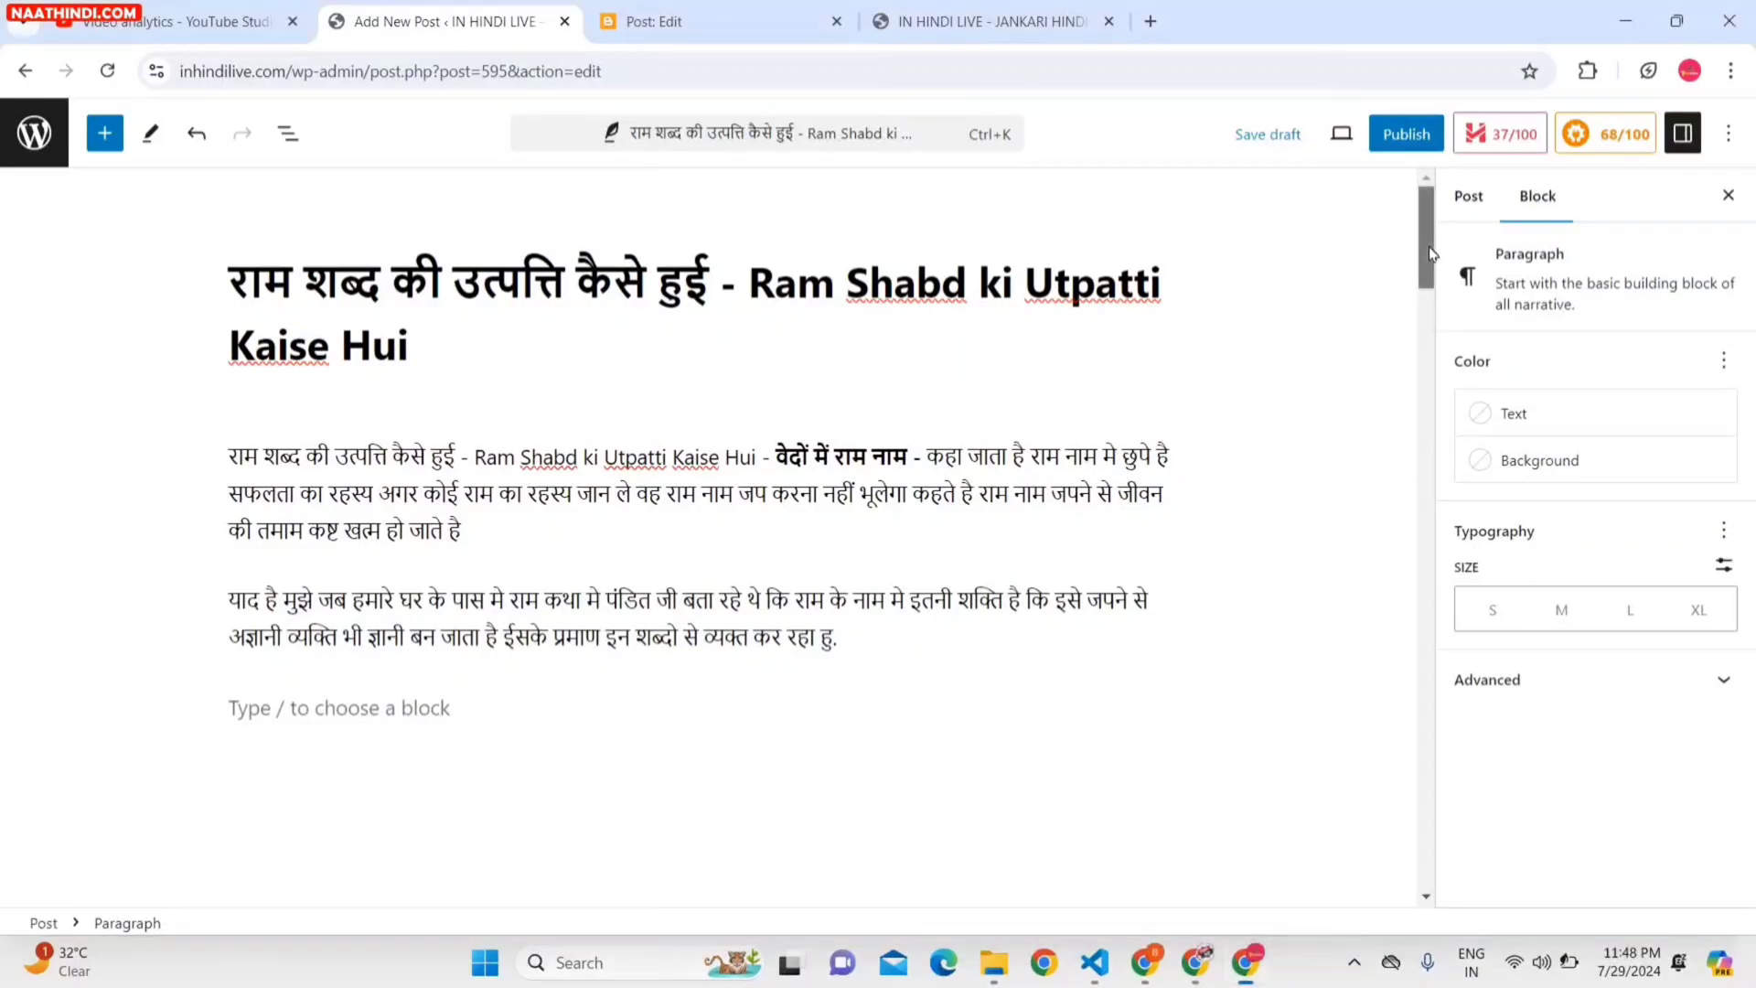
# Assign the post to the "Gk in hindi" category in the post settings.
pyautogui.moveTo(1429, 251)
pyautogui.mouseDown()
pyautogui.moveTo(1431, 289)
pyautogui.moveTo(1435, 249)
pyautogui.mouseUp()
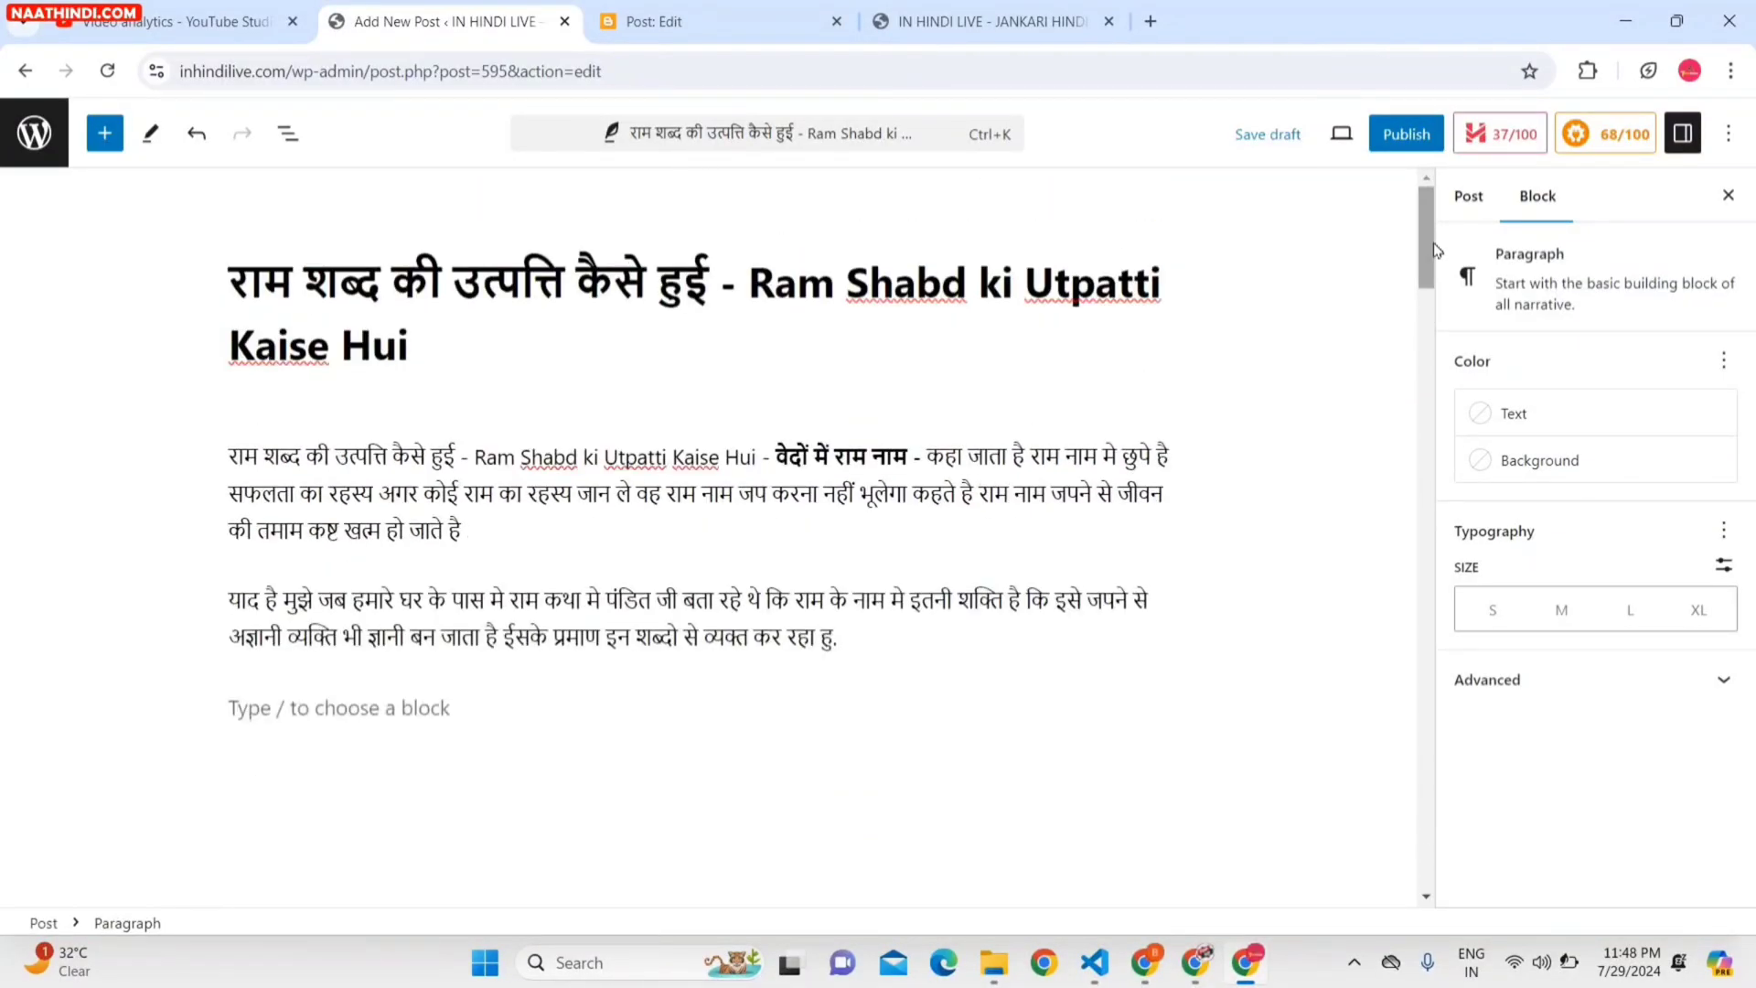
pyautogui.click(1468, 196)
pyautogui.moveTo(1753, 252); pyautogui.dragTo(1704, 600)
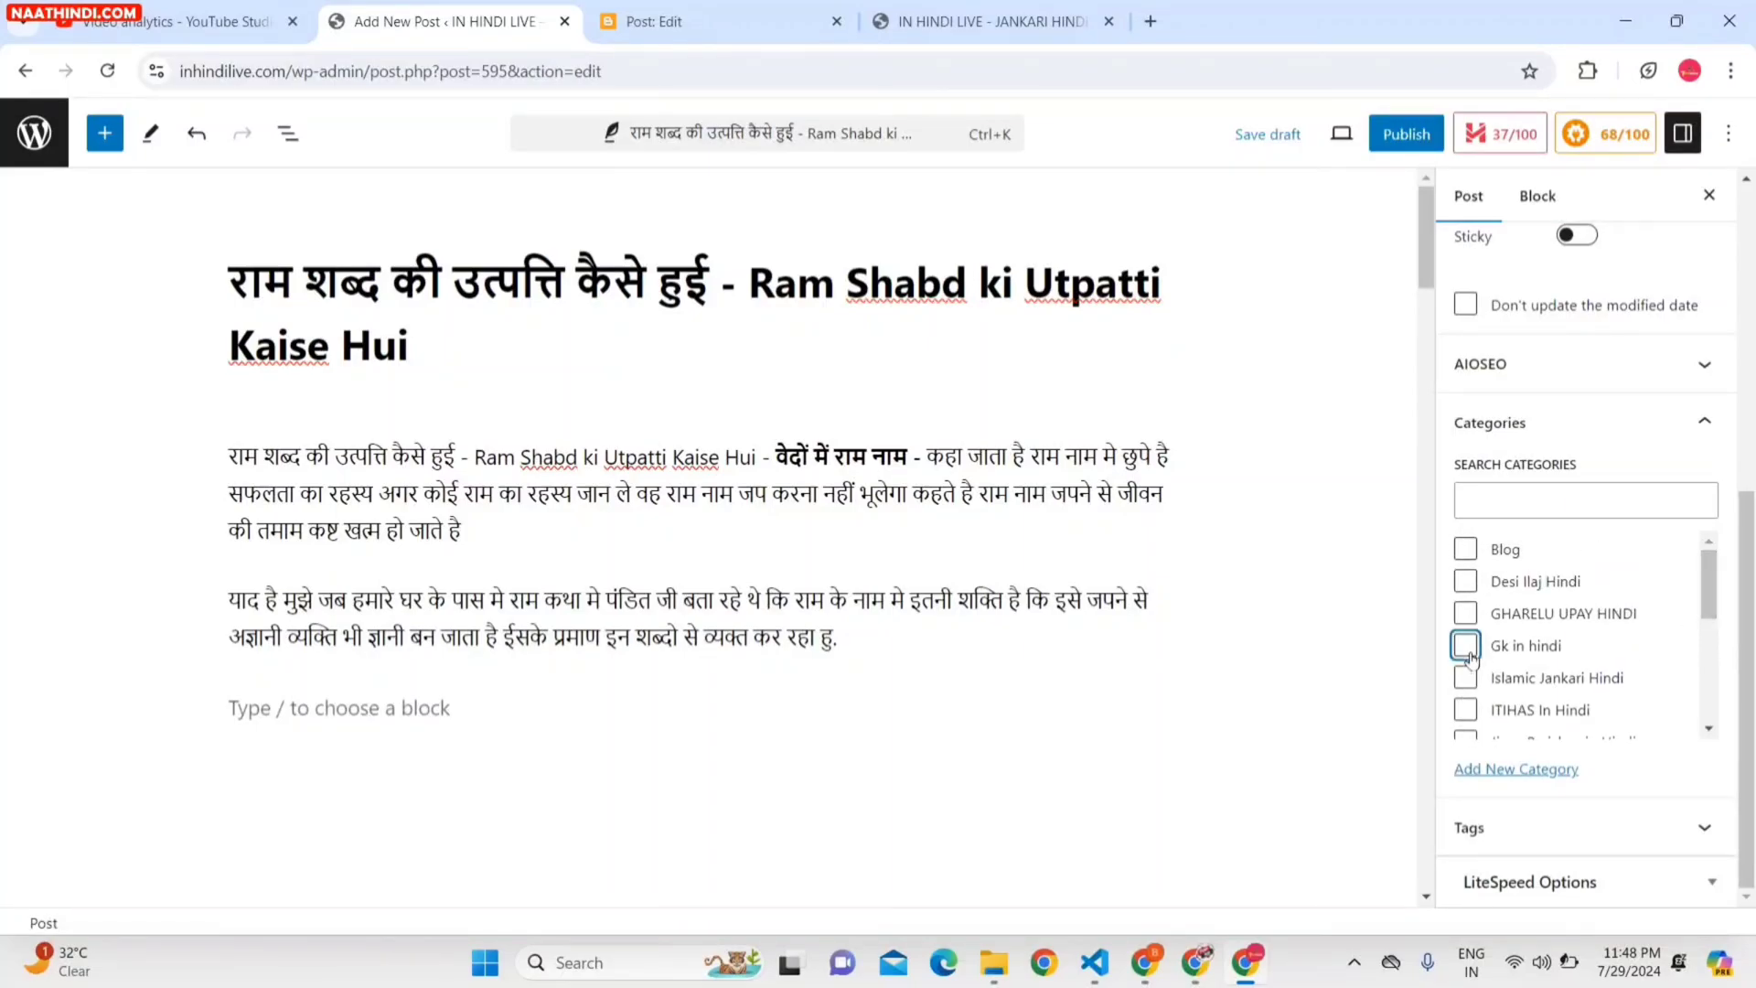
pyautogui.click(1468, 653)
pyautogui.click(1695, 581)
# Remove the Hindi part from the post's permalink, leaving the slug ram-shabd-ki-utpatti-kaise-hui.
pyautogui.scroll(1, 1753, 578)
pyautogui.scroll(5, 1753, 578)
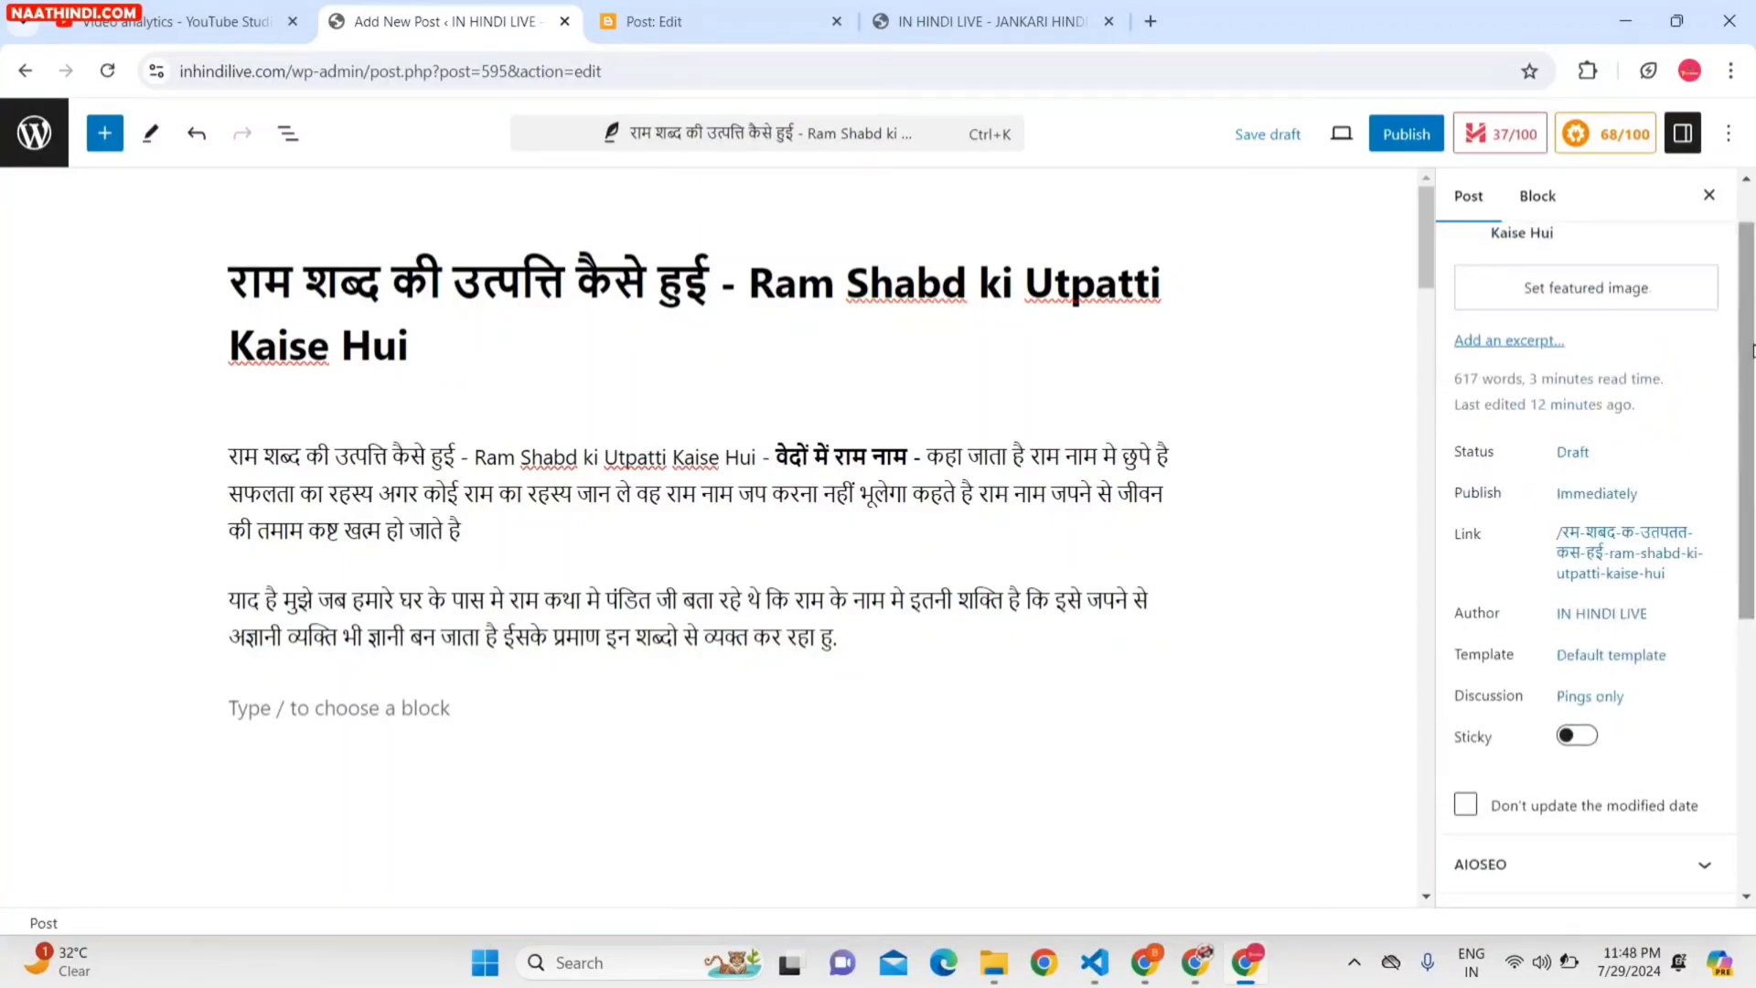
pyautogui.click(1609, 552)
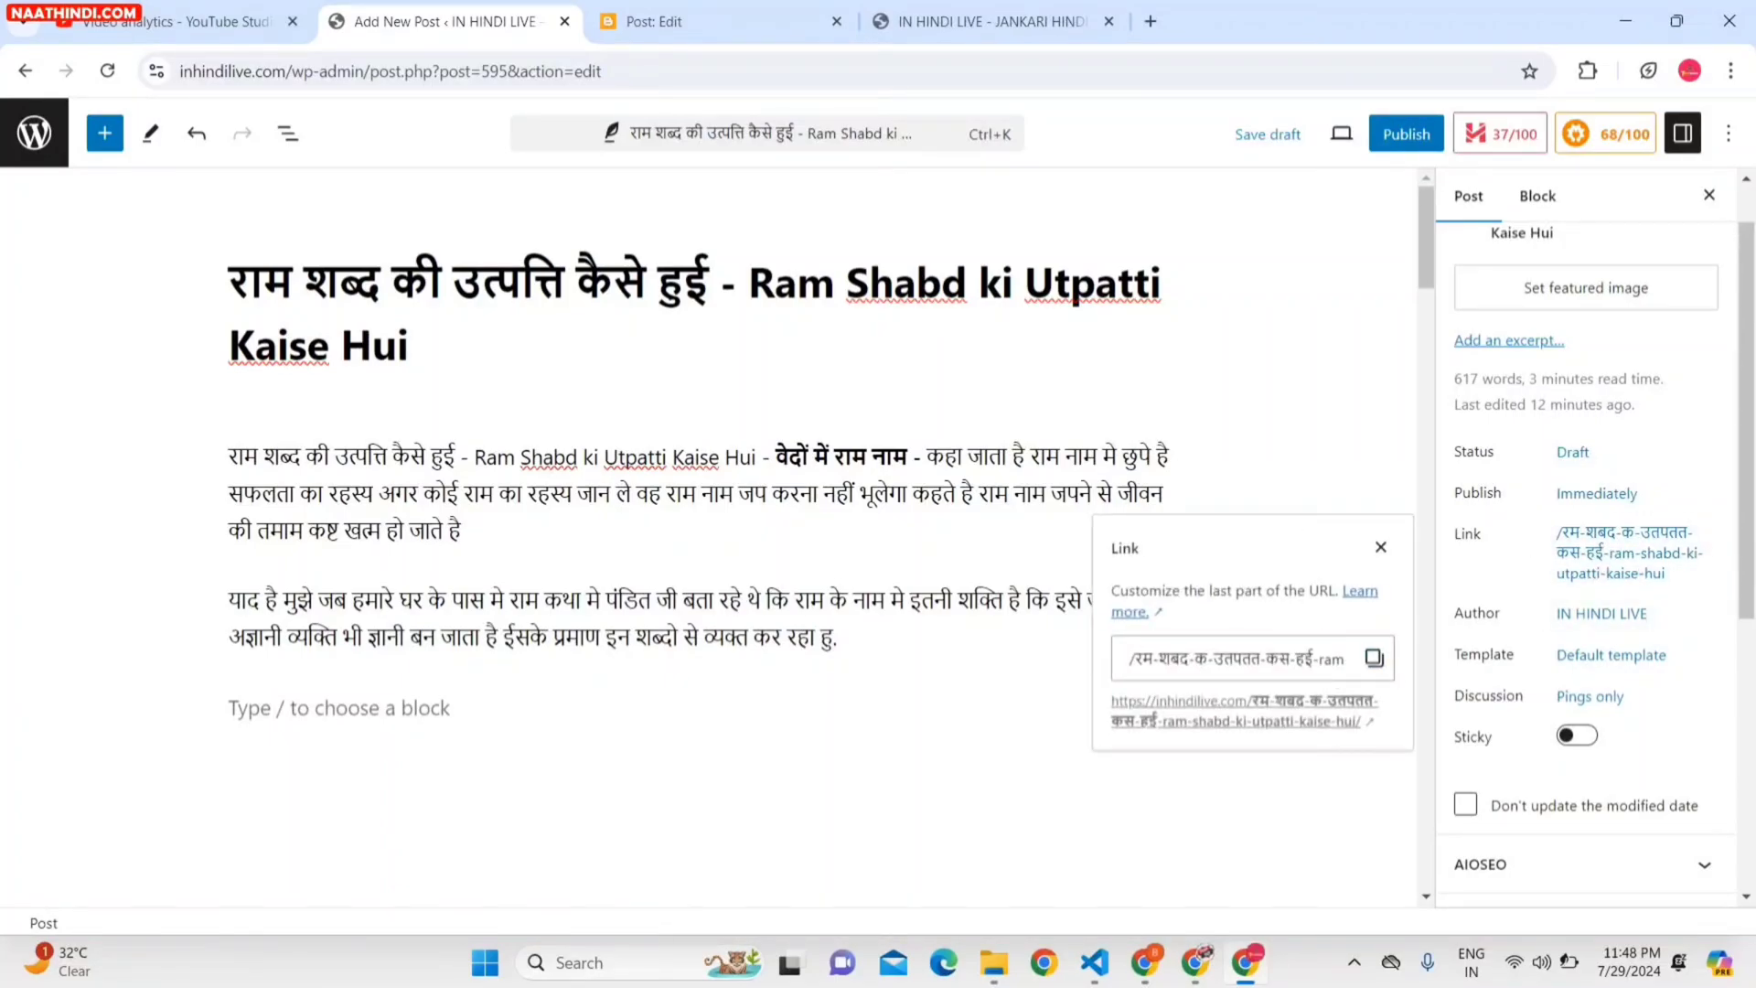
pyautogui.click(1318, 659)
pyautogui.press('BackSpace')
pyautogui.press('BackSpace')
pyautogui.press('BackSpace')
pyautogui.press('BackSpace')
pyautogui.press('BackSpace')
pyautogui.press('BackSpace')
pyautogui.press('BackSpace')
pyautogui.press('BackSpace')
pyautogui.press('BackSpace')
pyautogui.press('BackSpace')
pyautogui.press('BackSpace')
pyautogui.press('BackSpace')
pyautogui.press('BackSpace')
pyautogui.press('BackSpace')
pyautogui.press('BackSpace')
pyautogui.press('BackSpace')
pyautogui.press('BackSpace')
pyautogui.press('BackSpace')
pyautogui.press('BackSpace')
pyautogui.press('BackSpace')
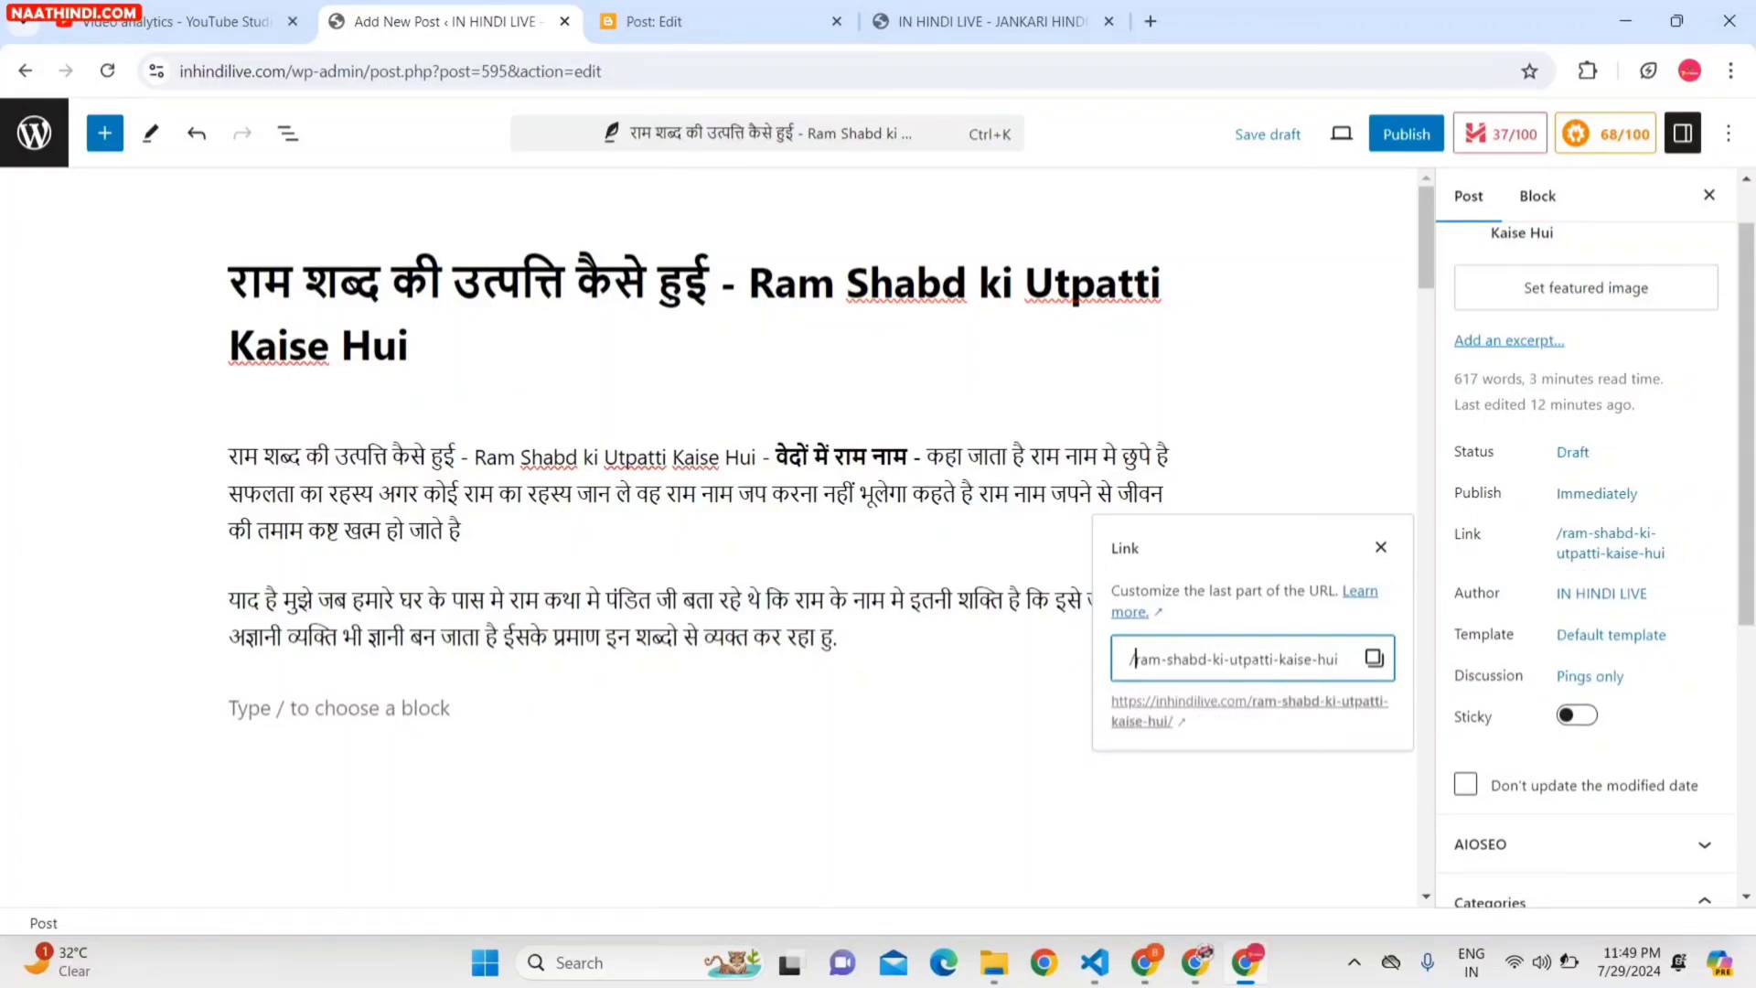
pyautogui.click(1531, 546)
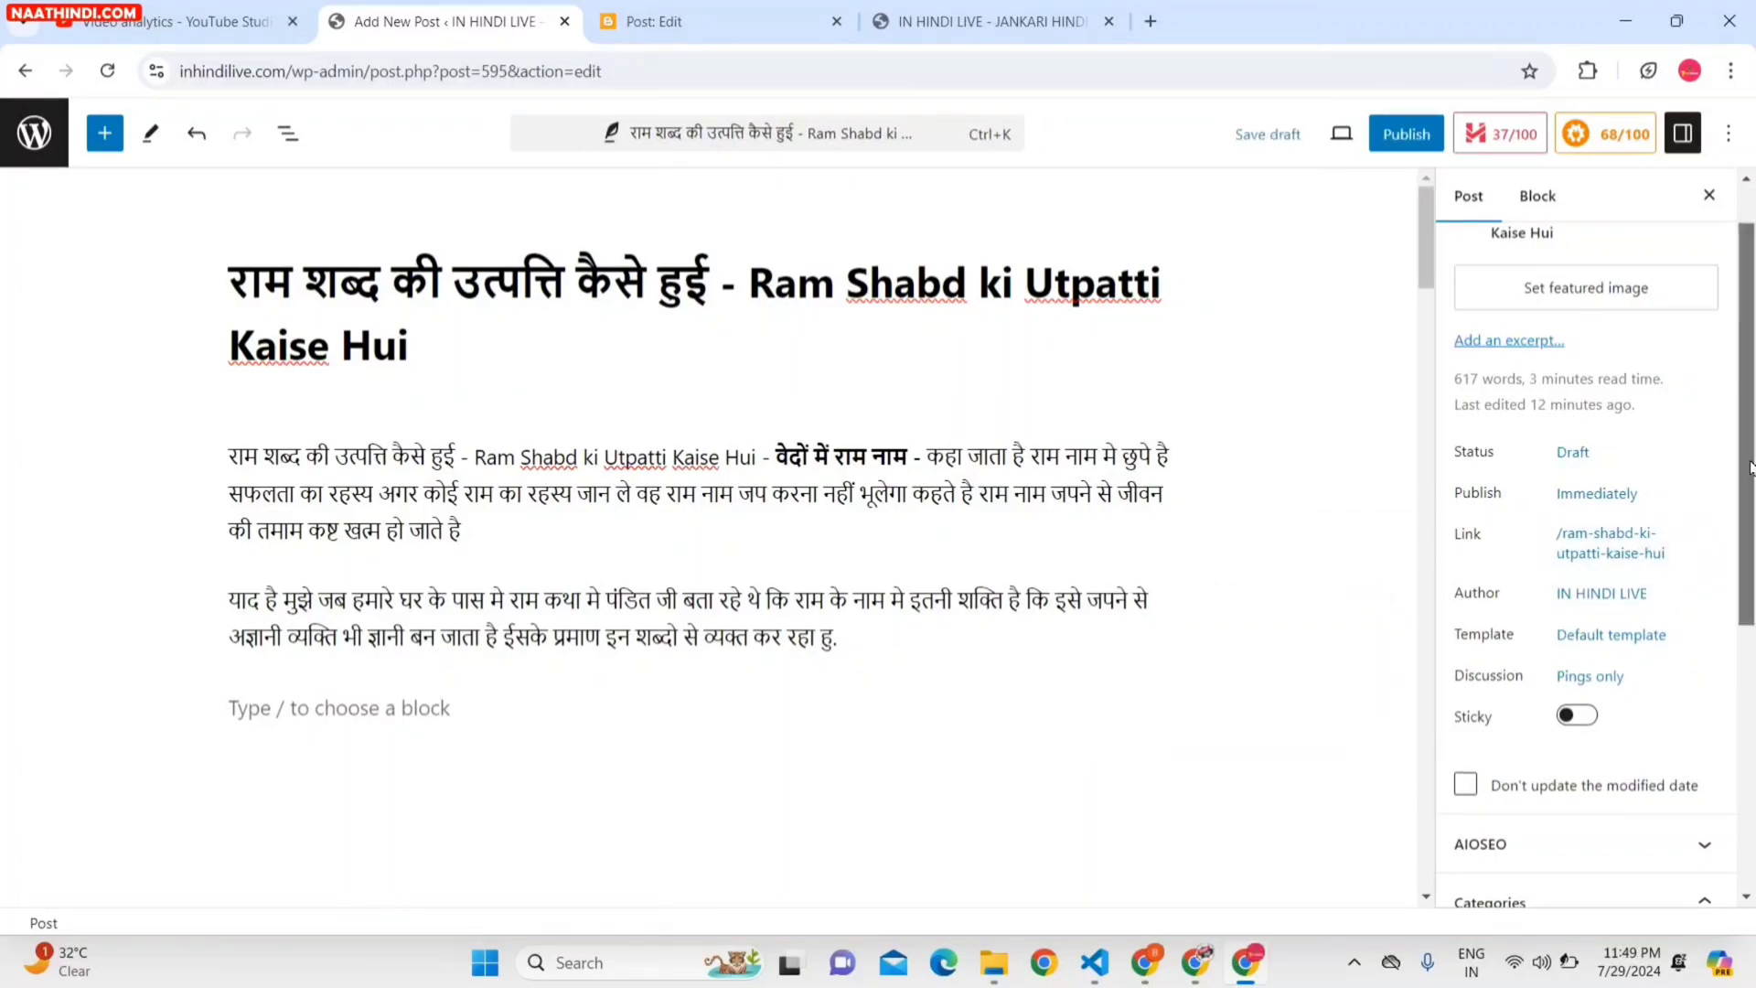
# Upload the image "redirect error google search console" from the TECH BABA folder as a candidate for the featured image.
pyautogui.moveTo(1750, 497); pyautogui.dragTo(1741, 377)
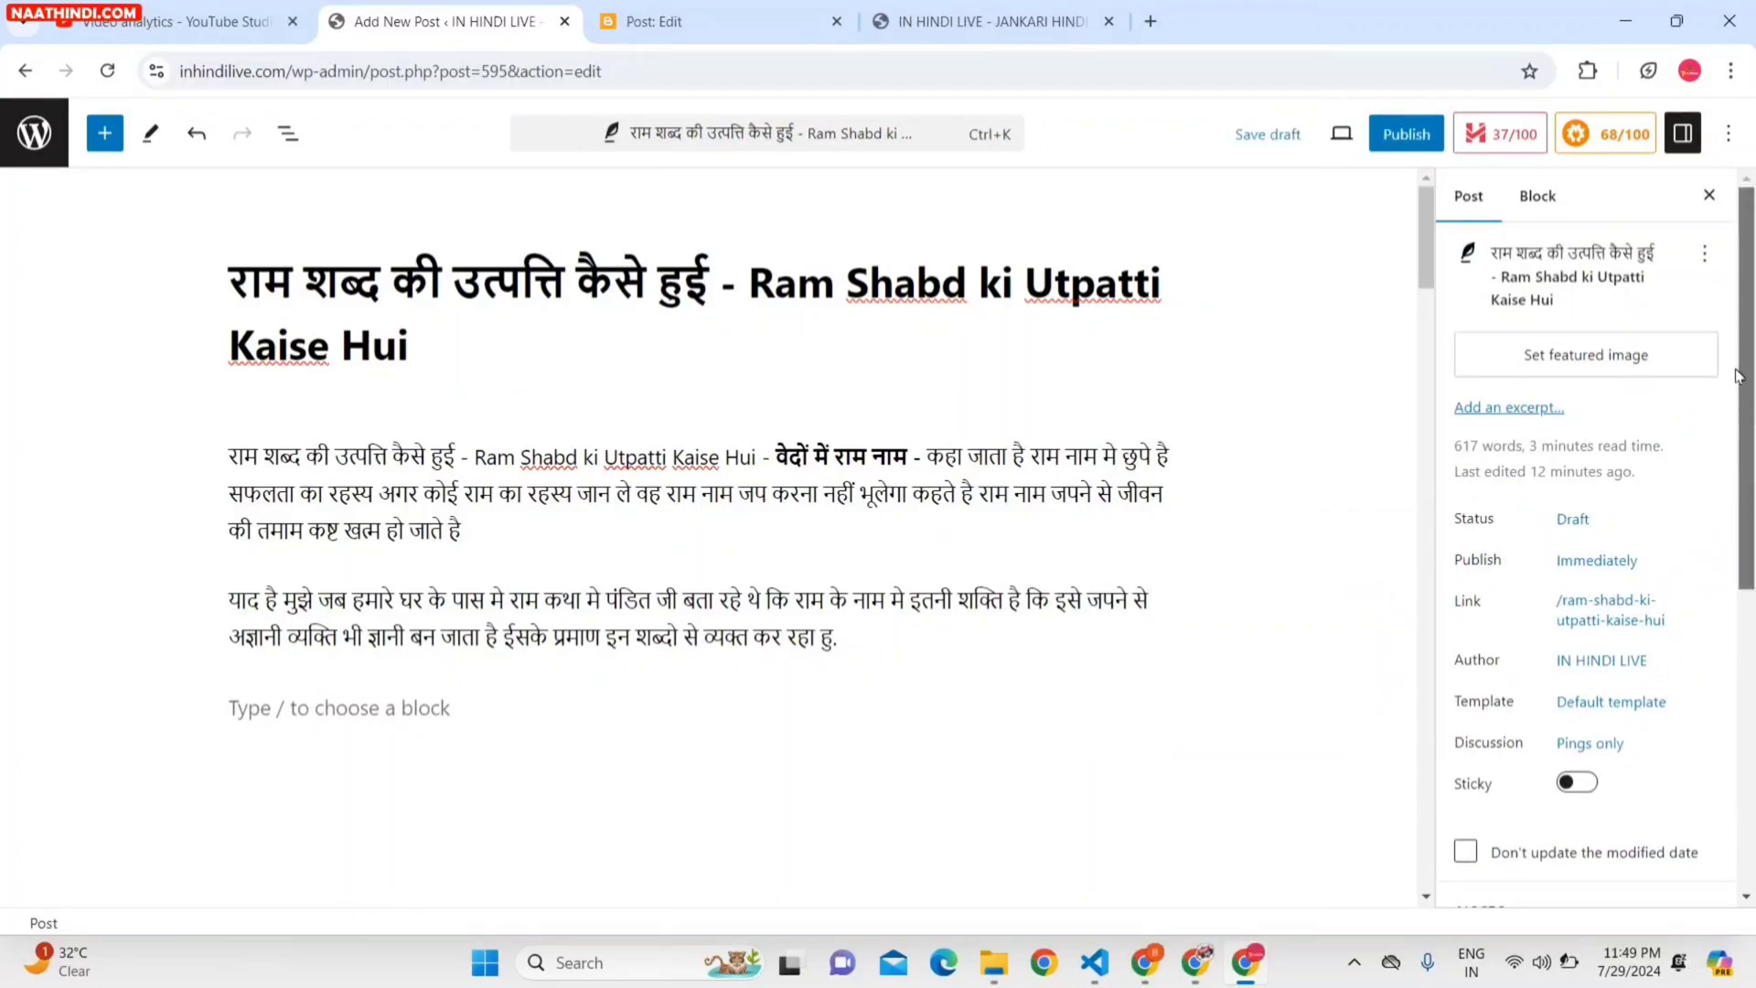
pyautogui.click(1585, 363)
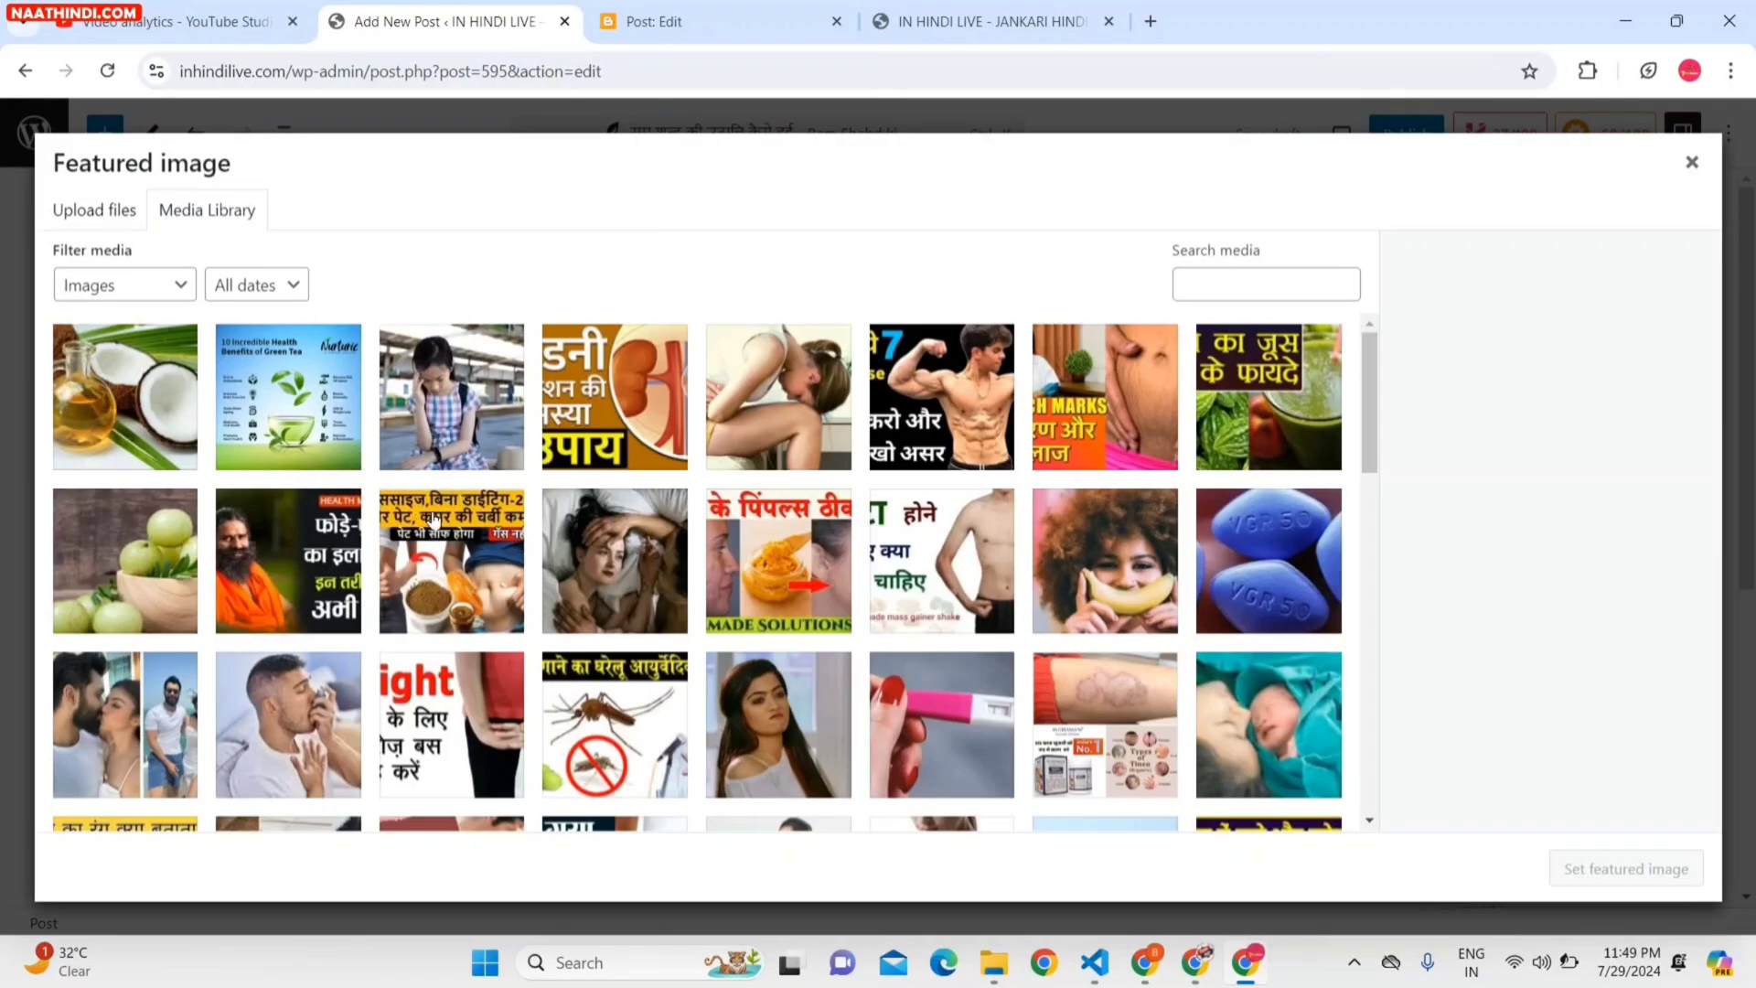
pyautogui.click(688, 11)
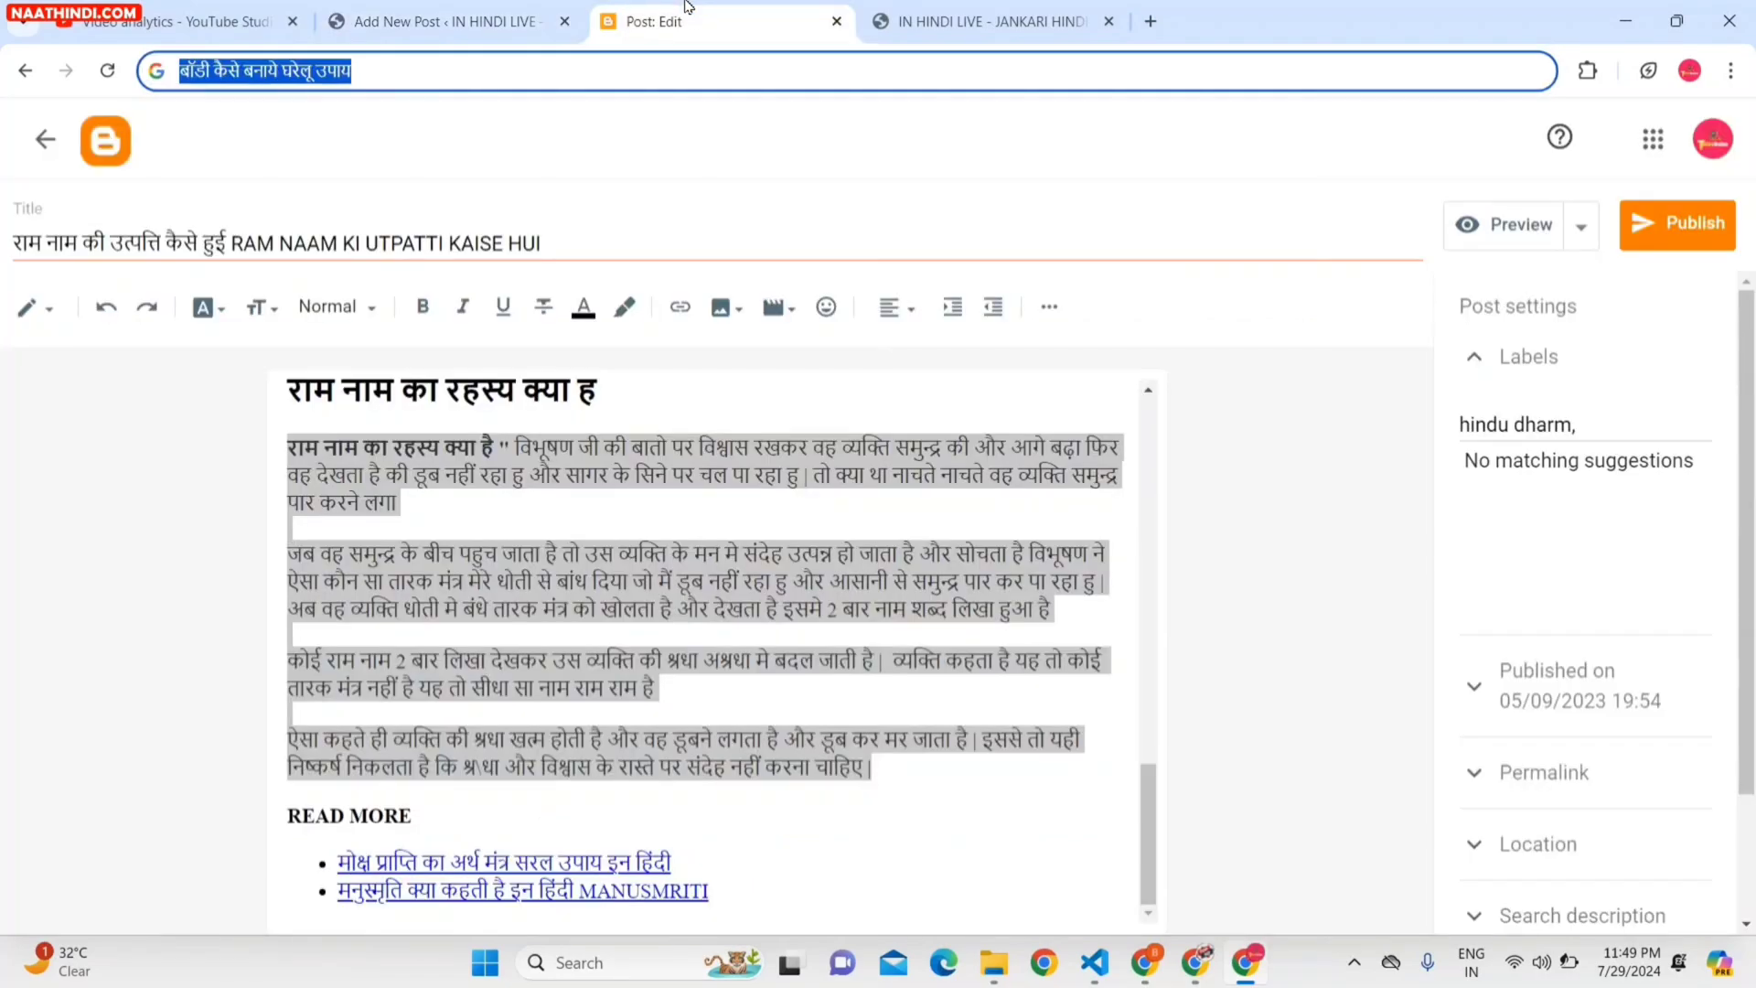
pyautogui.click(439, 21)
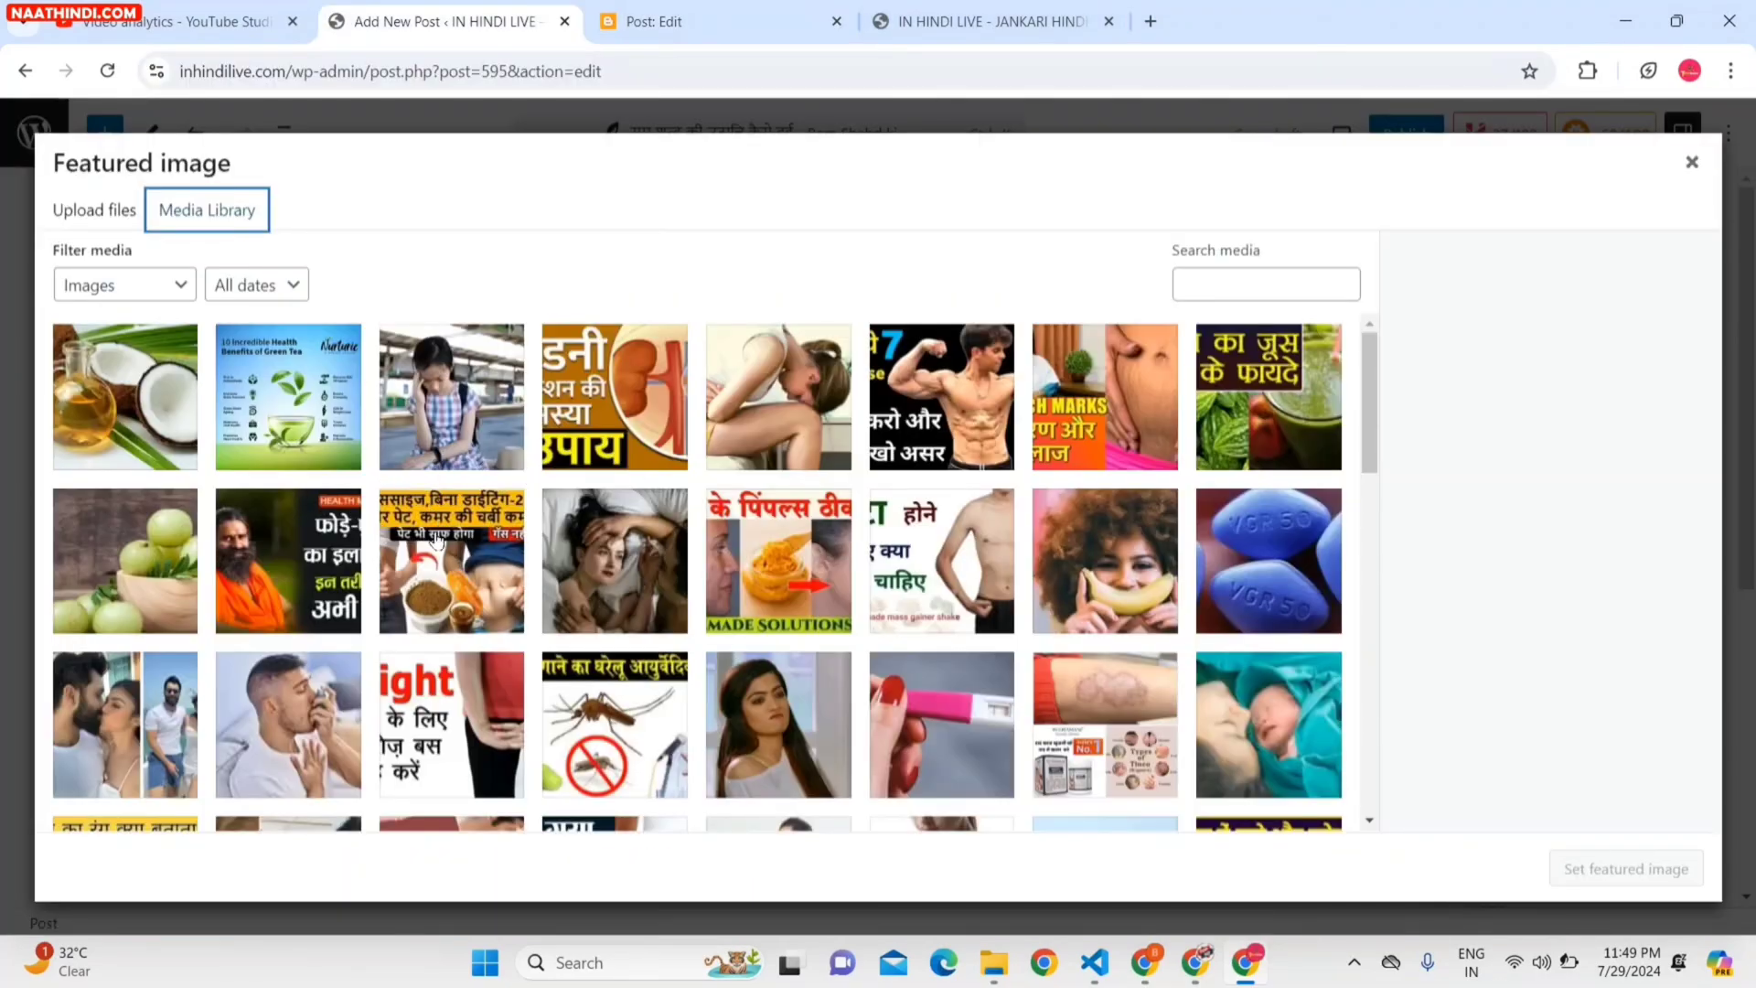
pyautogui.click(108, 220)
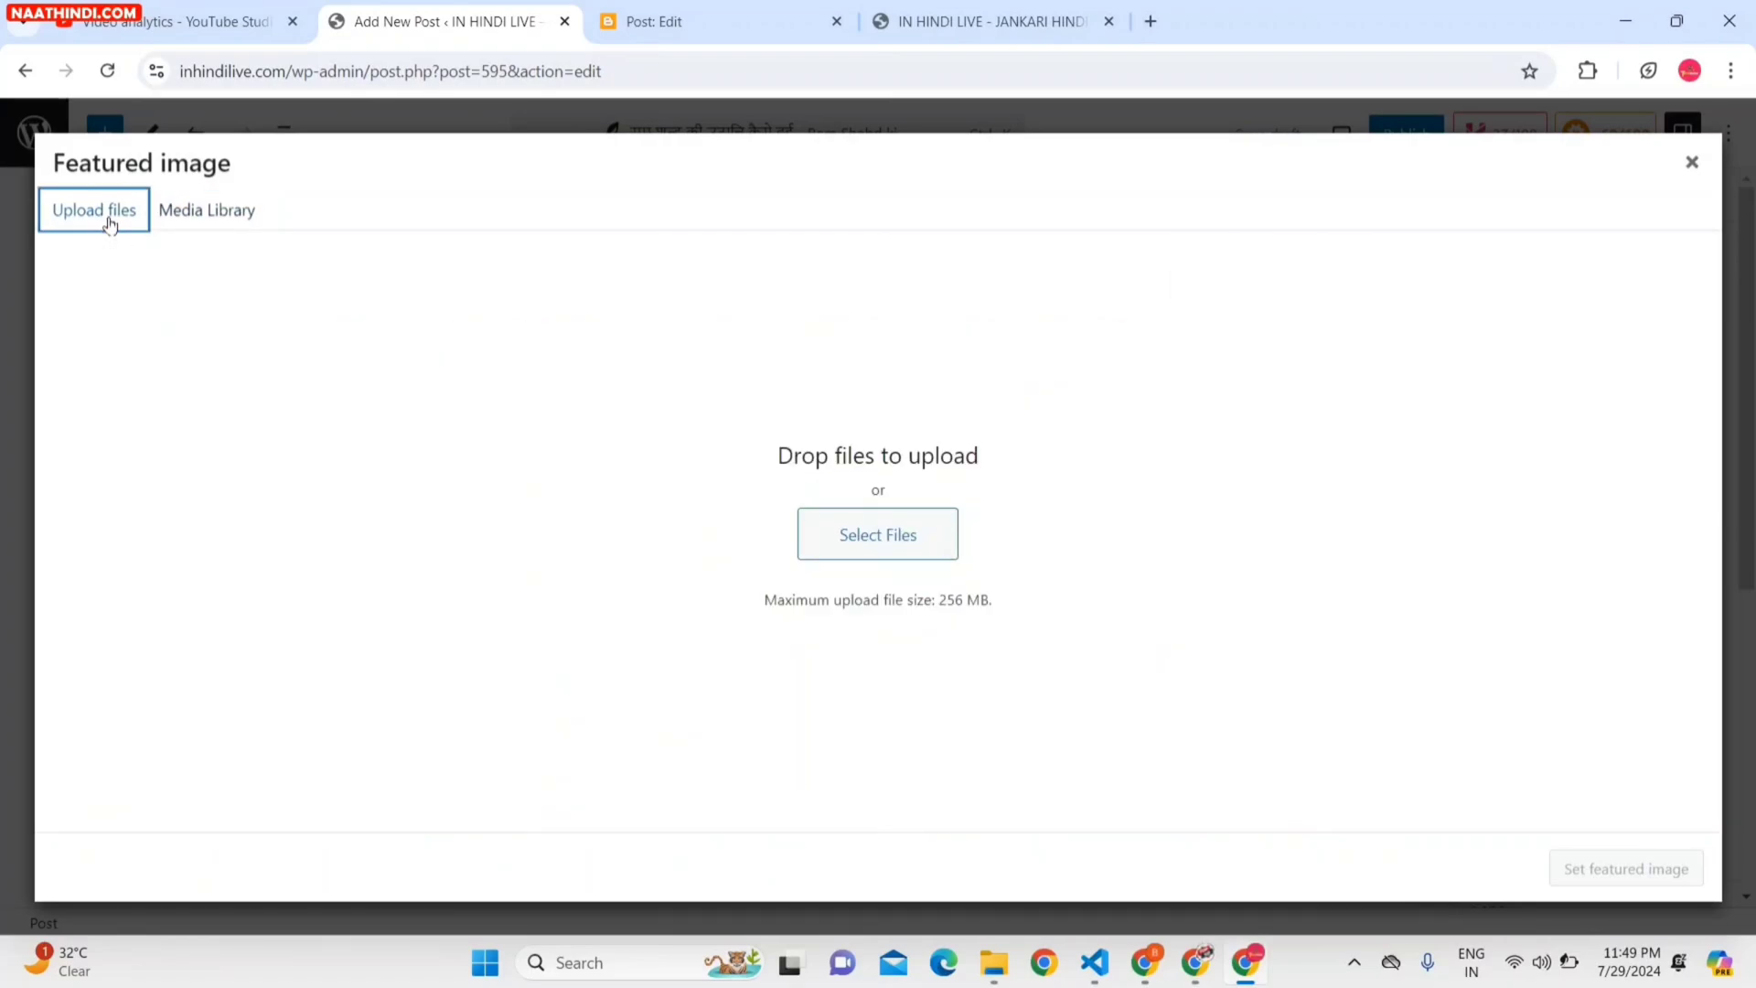
pyautogui.click(880, 553)
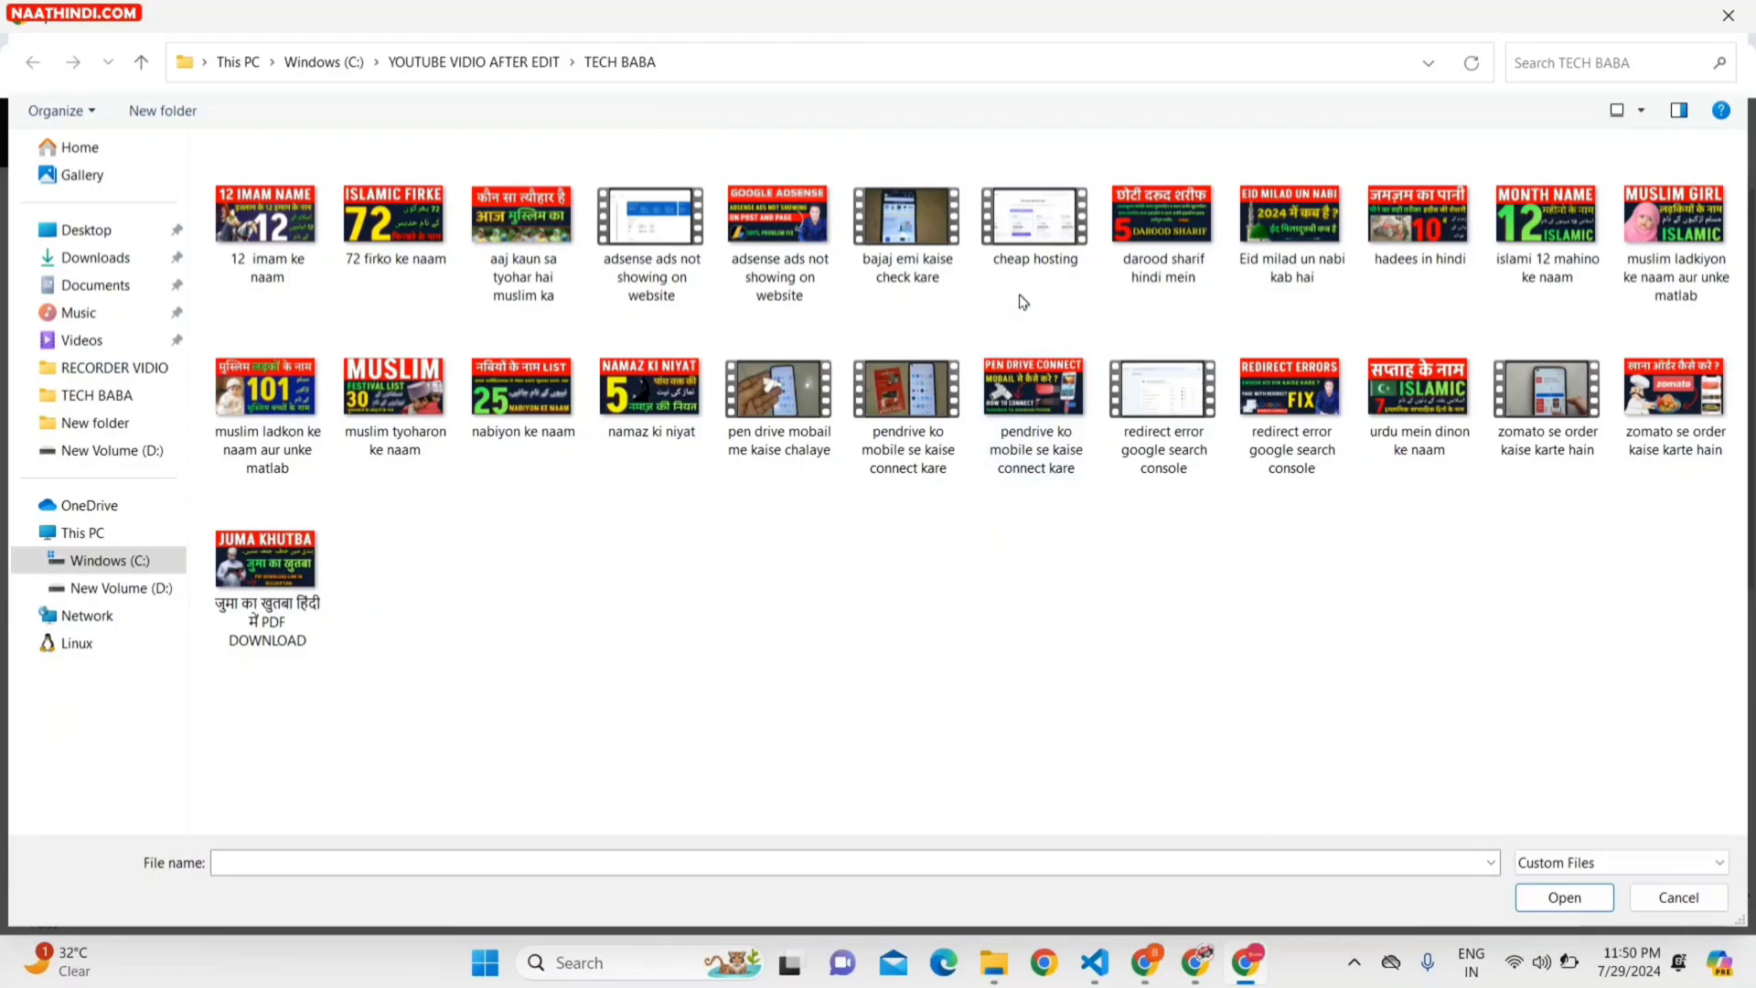
pyautogui.click(1313, 469)
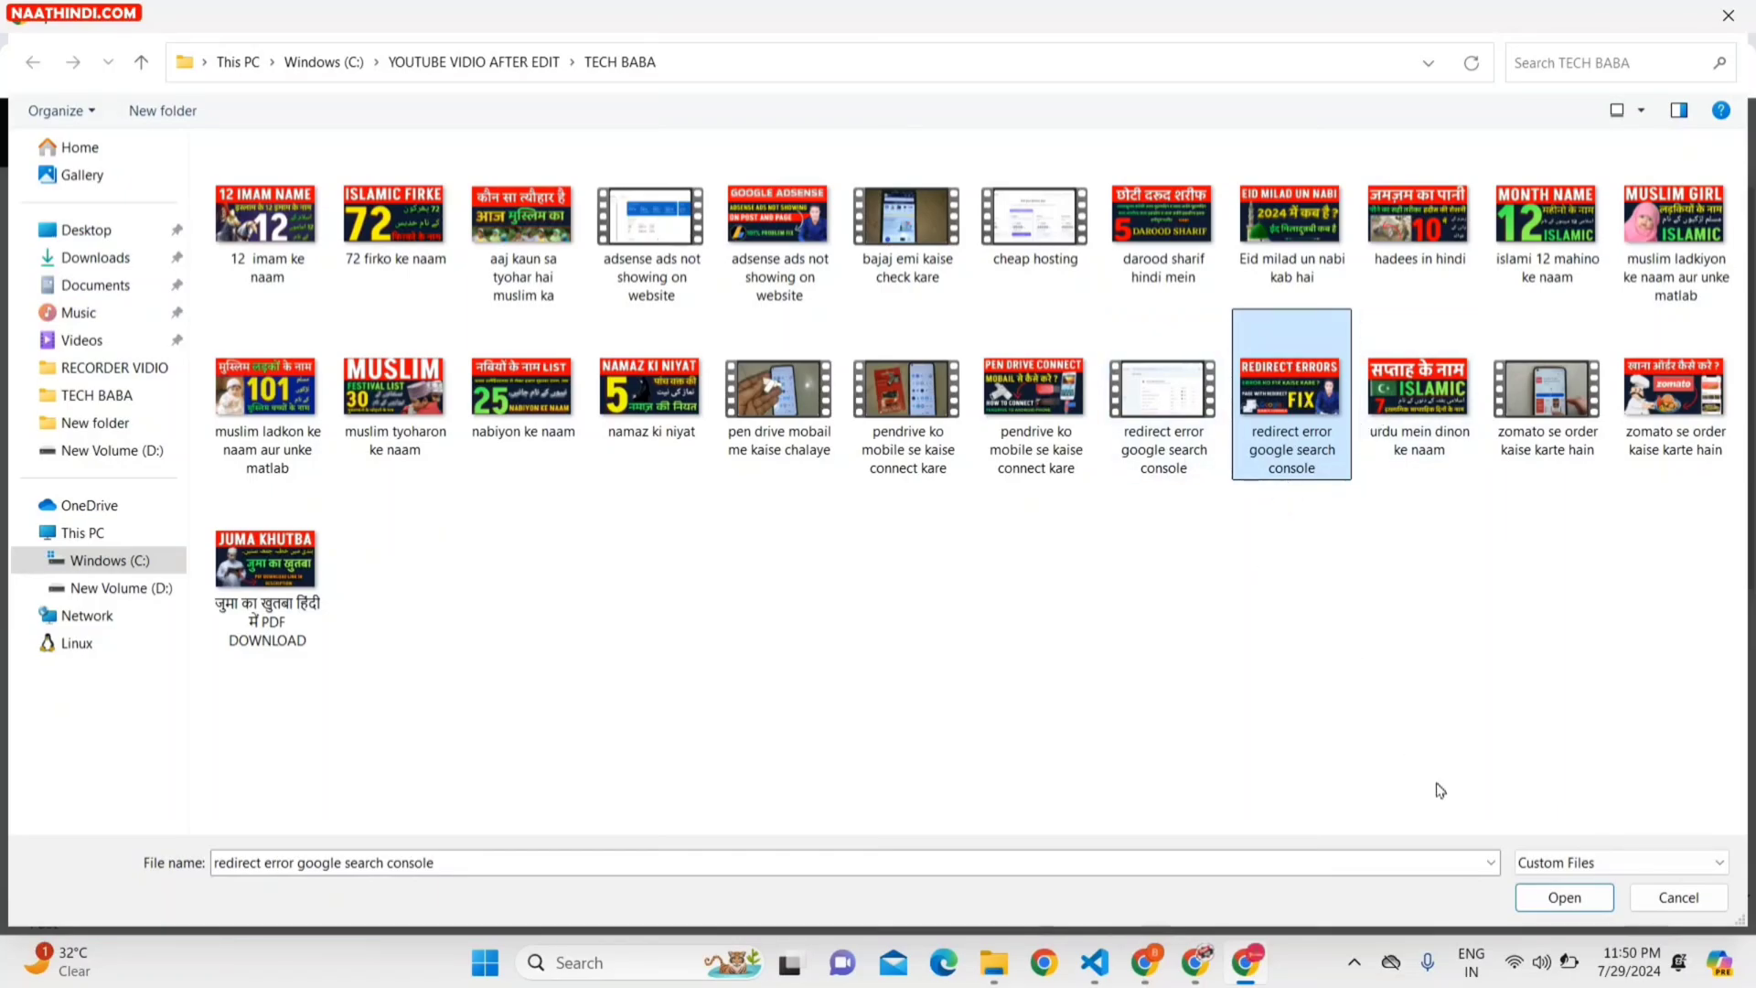
pyautogui.click(1545, 897)
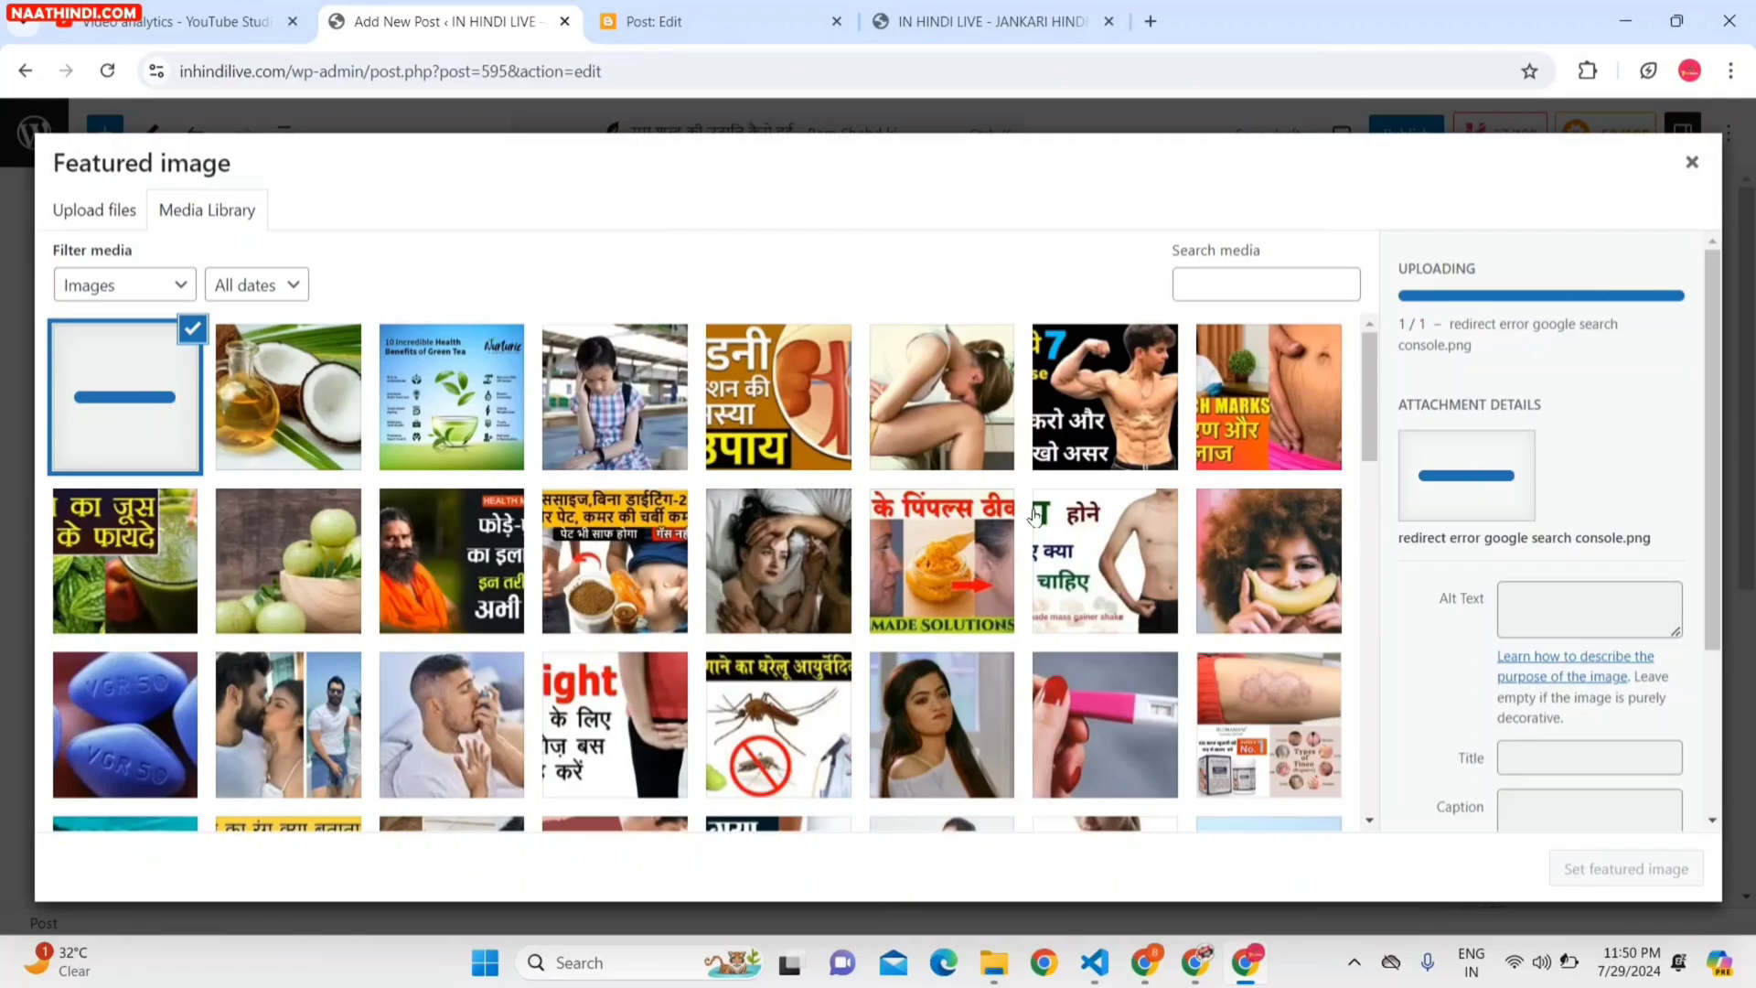
# Examine the uploaded image's attachment details: file name, alt text, title, caption and description.
pyautogui.click(1429, 567)
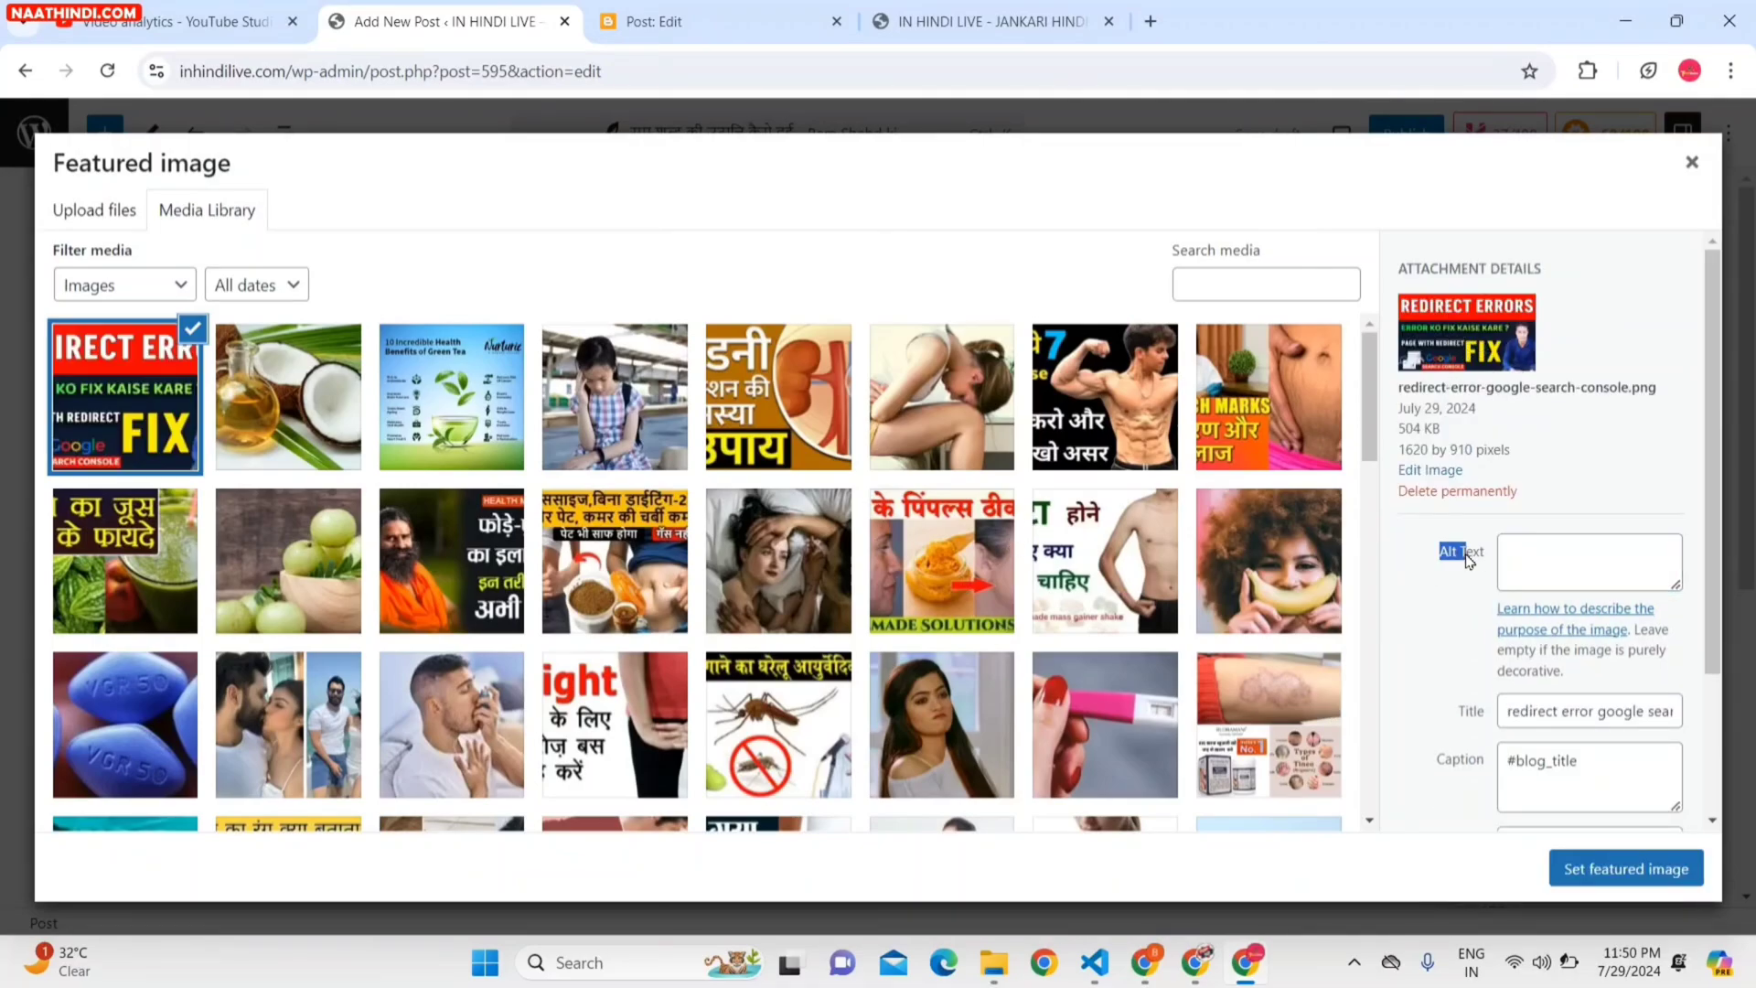
pyautogui.click(1408, 789)
pyautogui.click(1554, 710)
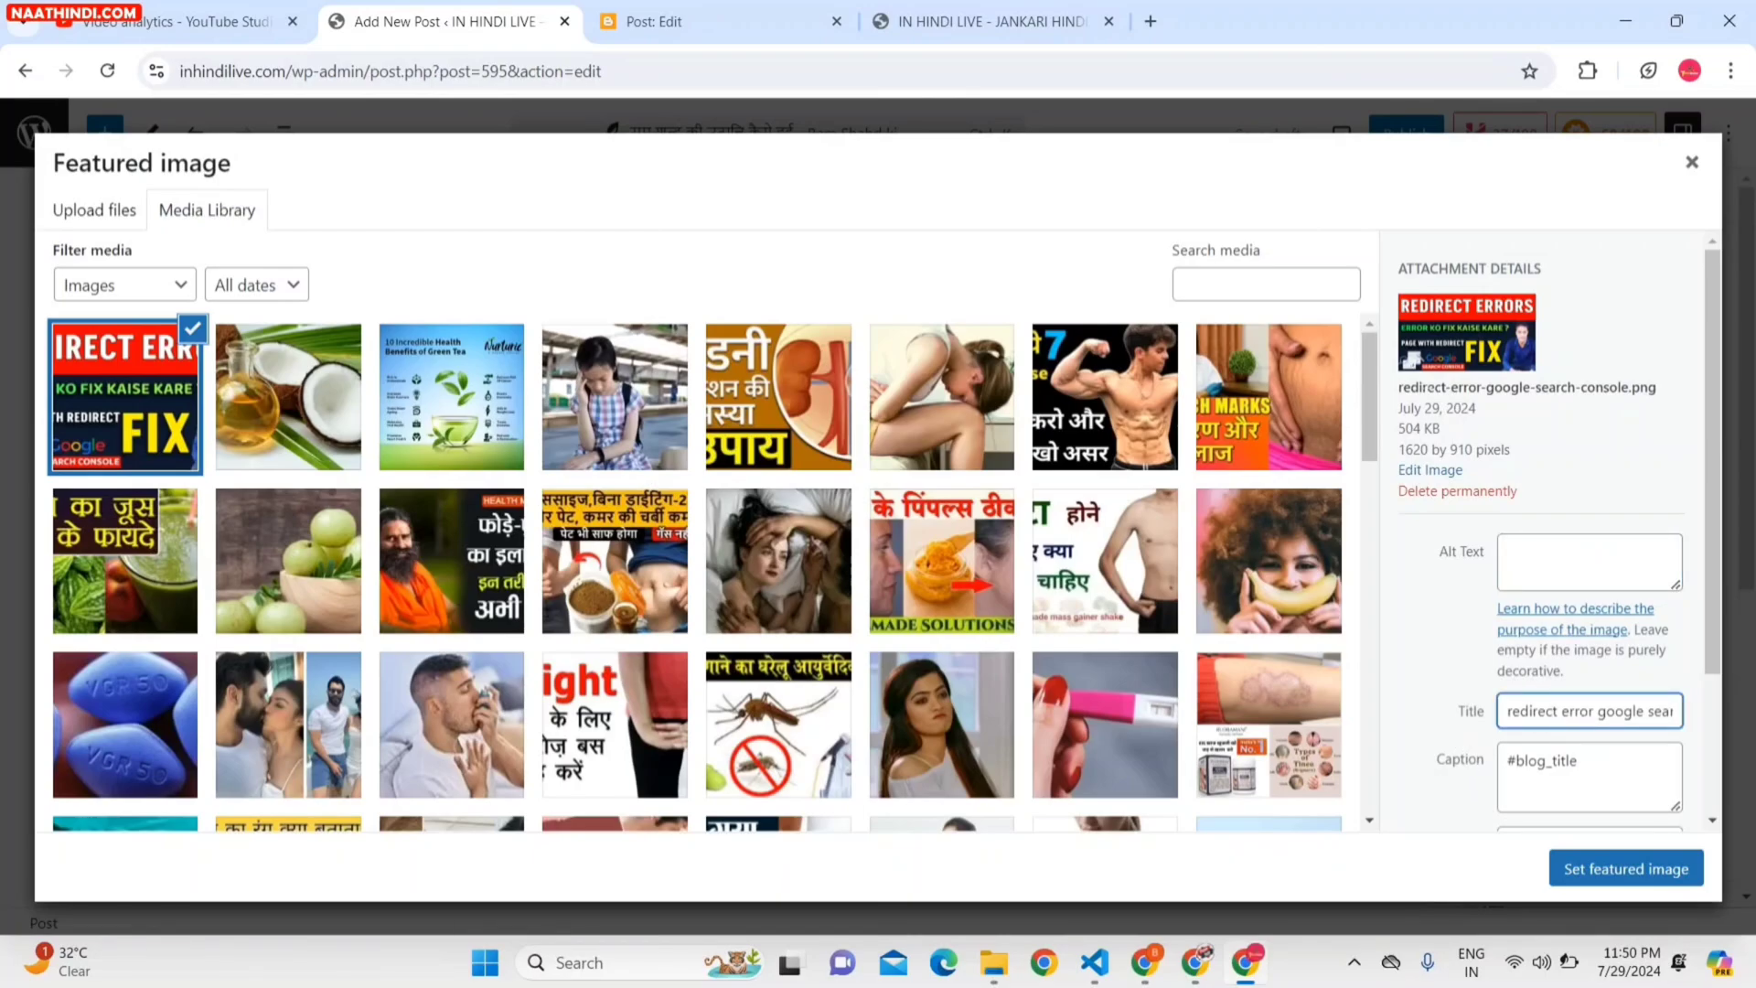
pyautogui.moveTo(1415, 387); pyautogui.dragTo(1537, 389)
pyautogui.click(1479, 397)
pyautogui.click(1544, 711)
pyautogui.click(1467, 713)
pyautogui.click(1430, 541)
pyautogui.click(1456, 551)
pyautogui.click(1440, 756)
pyautogui.moveTo(1705, 649); pyautogui.dragTo(1719, 769)
pyautogui.click(1431, 697)
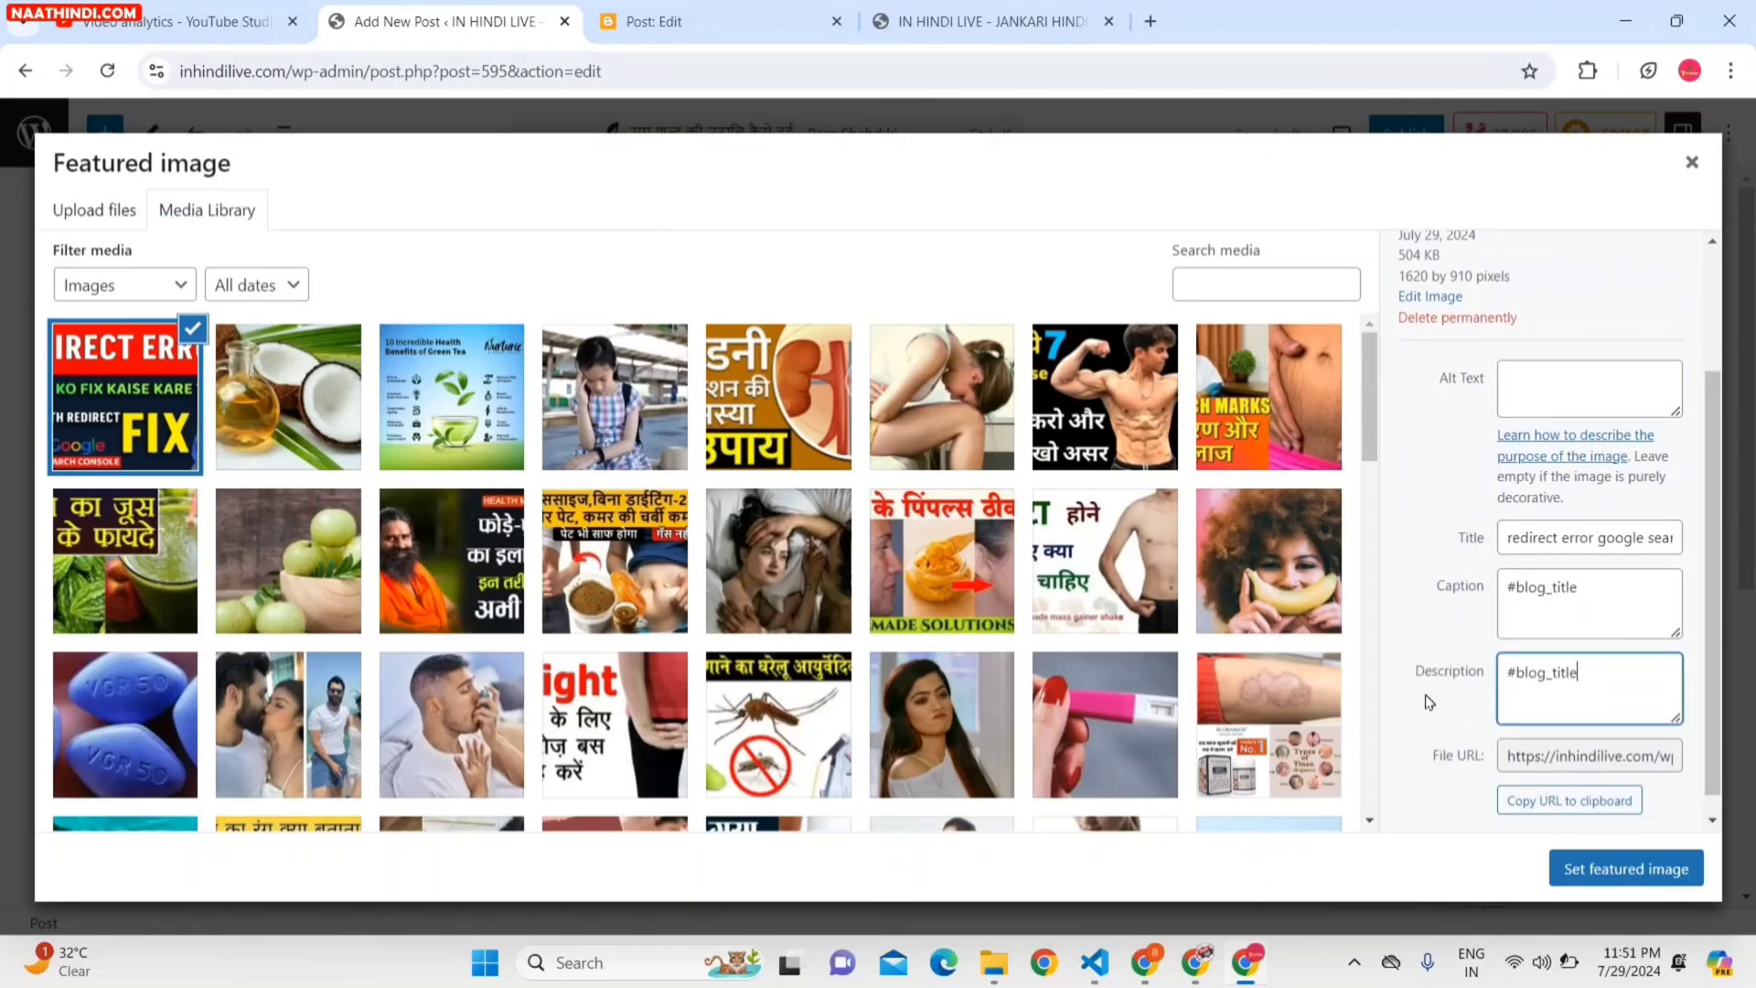
pyautogui.moveTo(1423, 672); pyautogui.dragTo(1481, 674)
pyautogui.click(1480, 674)
pyautogui.click(1422, 590)
pyautogui.doubleClick(1422, 597)
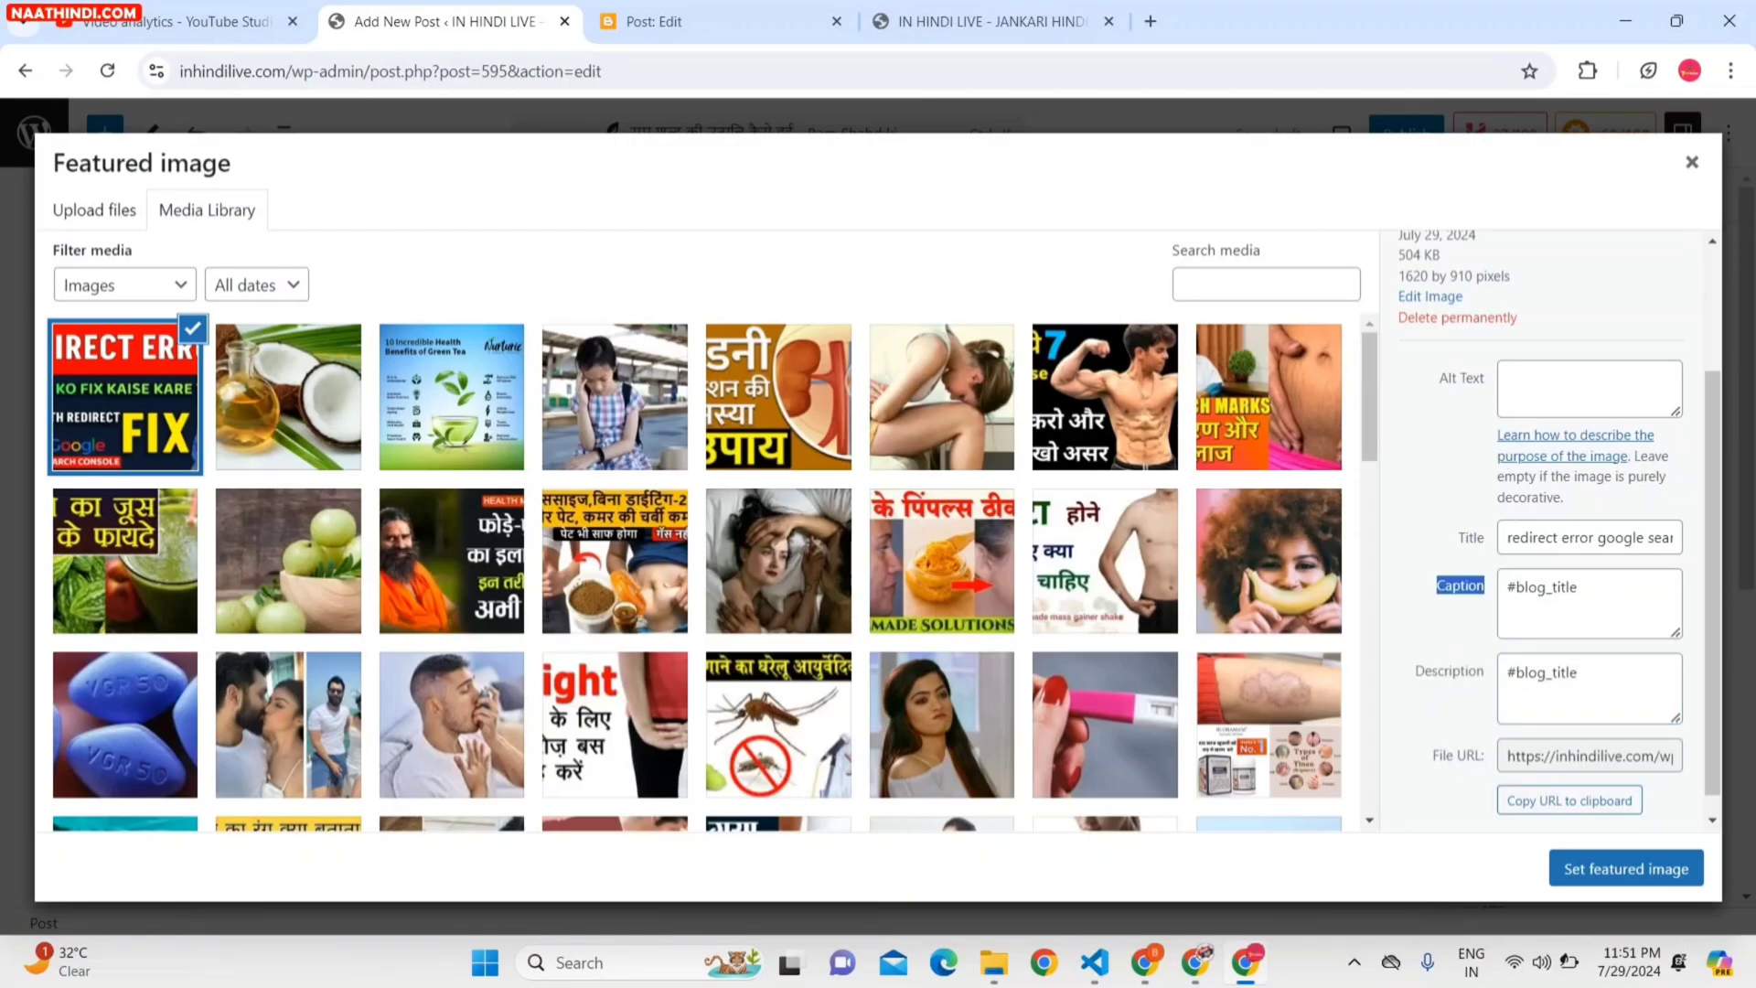
# Set the uploaded image as the post's featured image.
pyautogui.click(1600, 870)
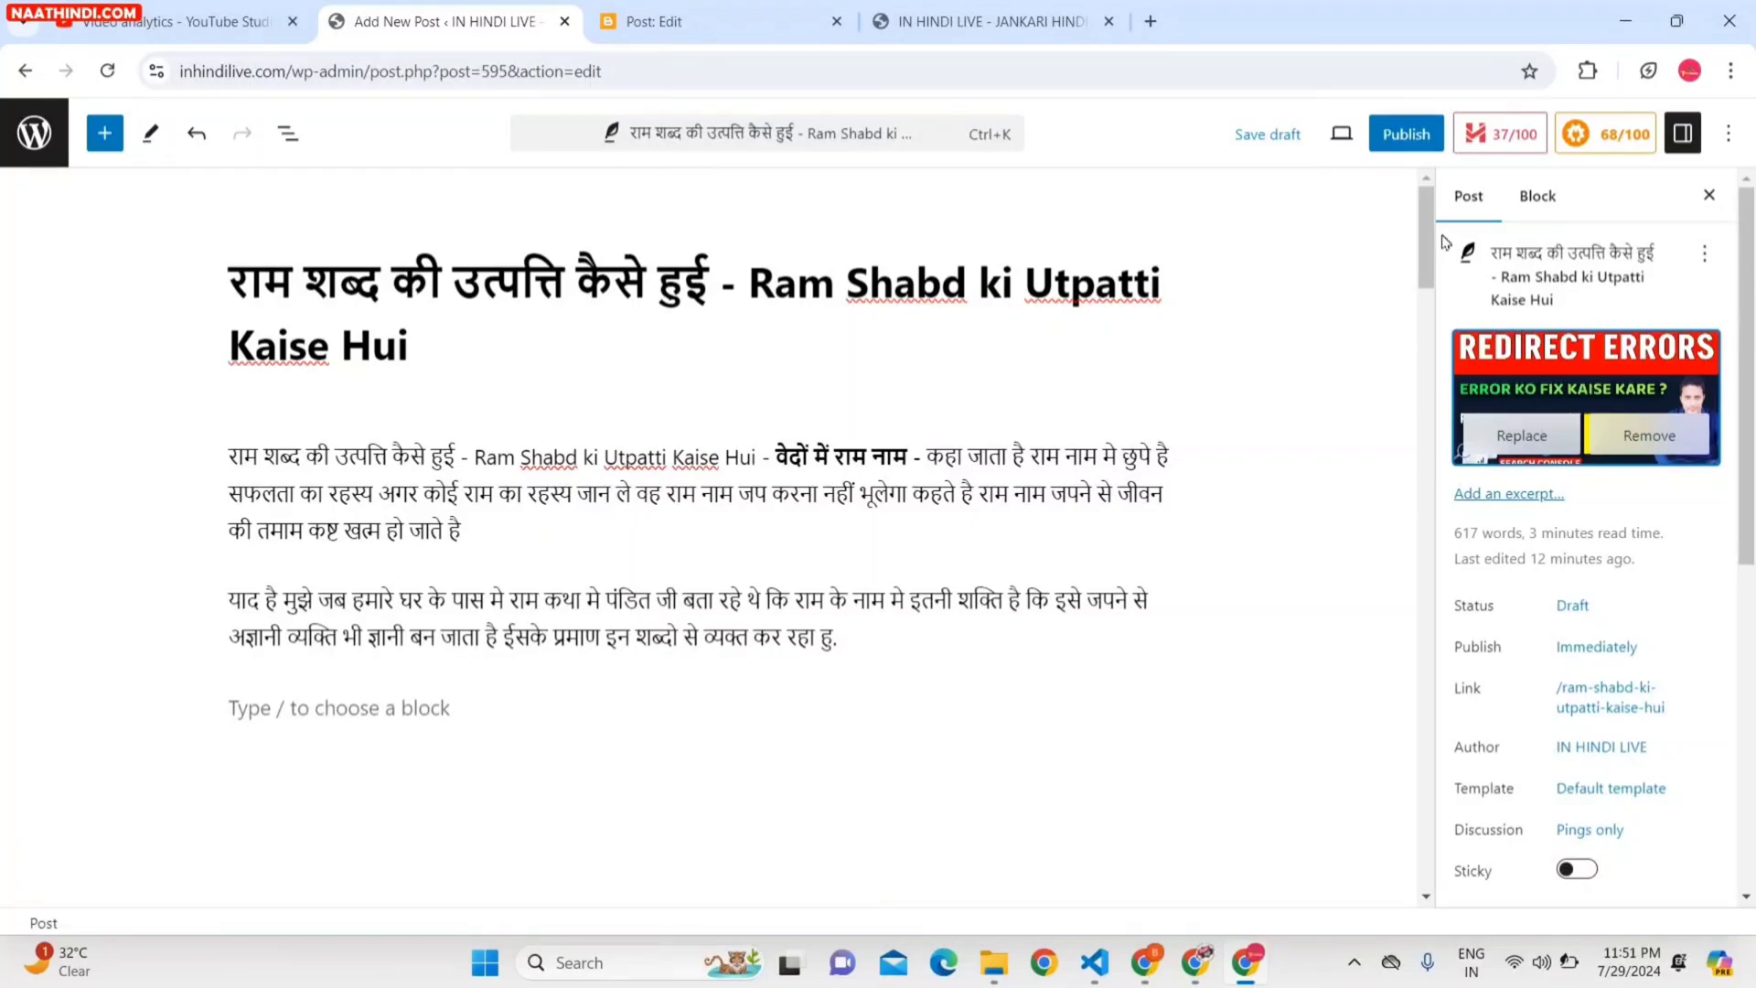
# Insert an Image block in the empty space between the second intro paragraph and the "राम नाम जपना" paragraph.
pyautogui.moveTo(1423, 240); pyautogui.dragTo(1420, 267)
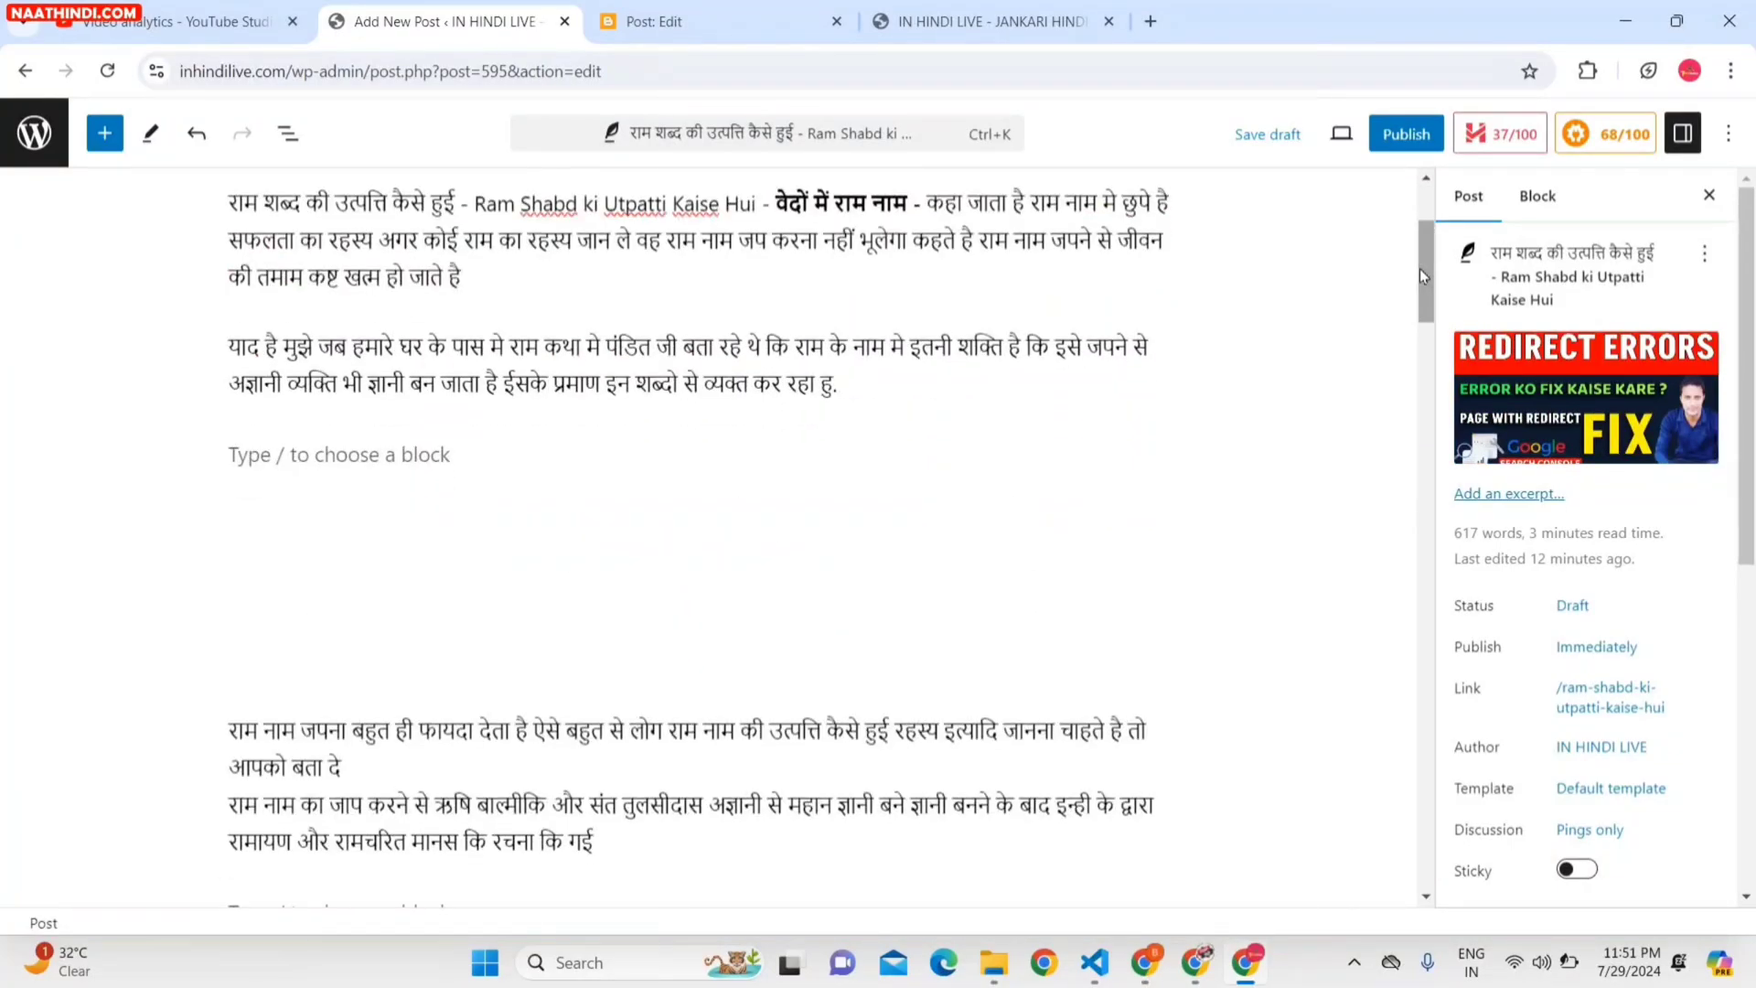
pyautogui.moveTo(1423, 272)
pyautogui.mouseDown()
pyautogui.moveTo(1431, 299)
pyautogui.moveTo(1429, 278)
pyautogui.mouseUp()
pyautogui.click(378, 596)
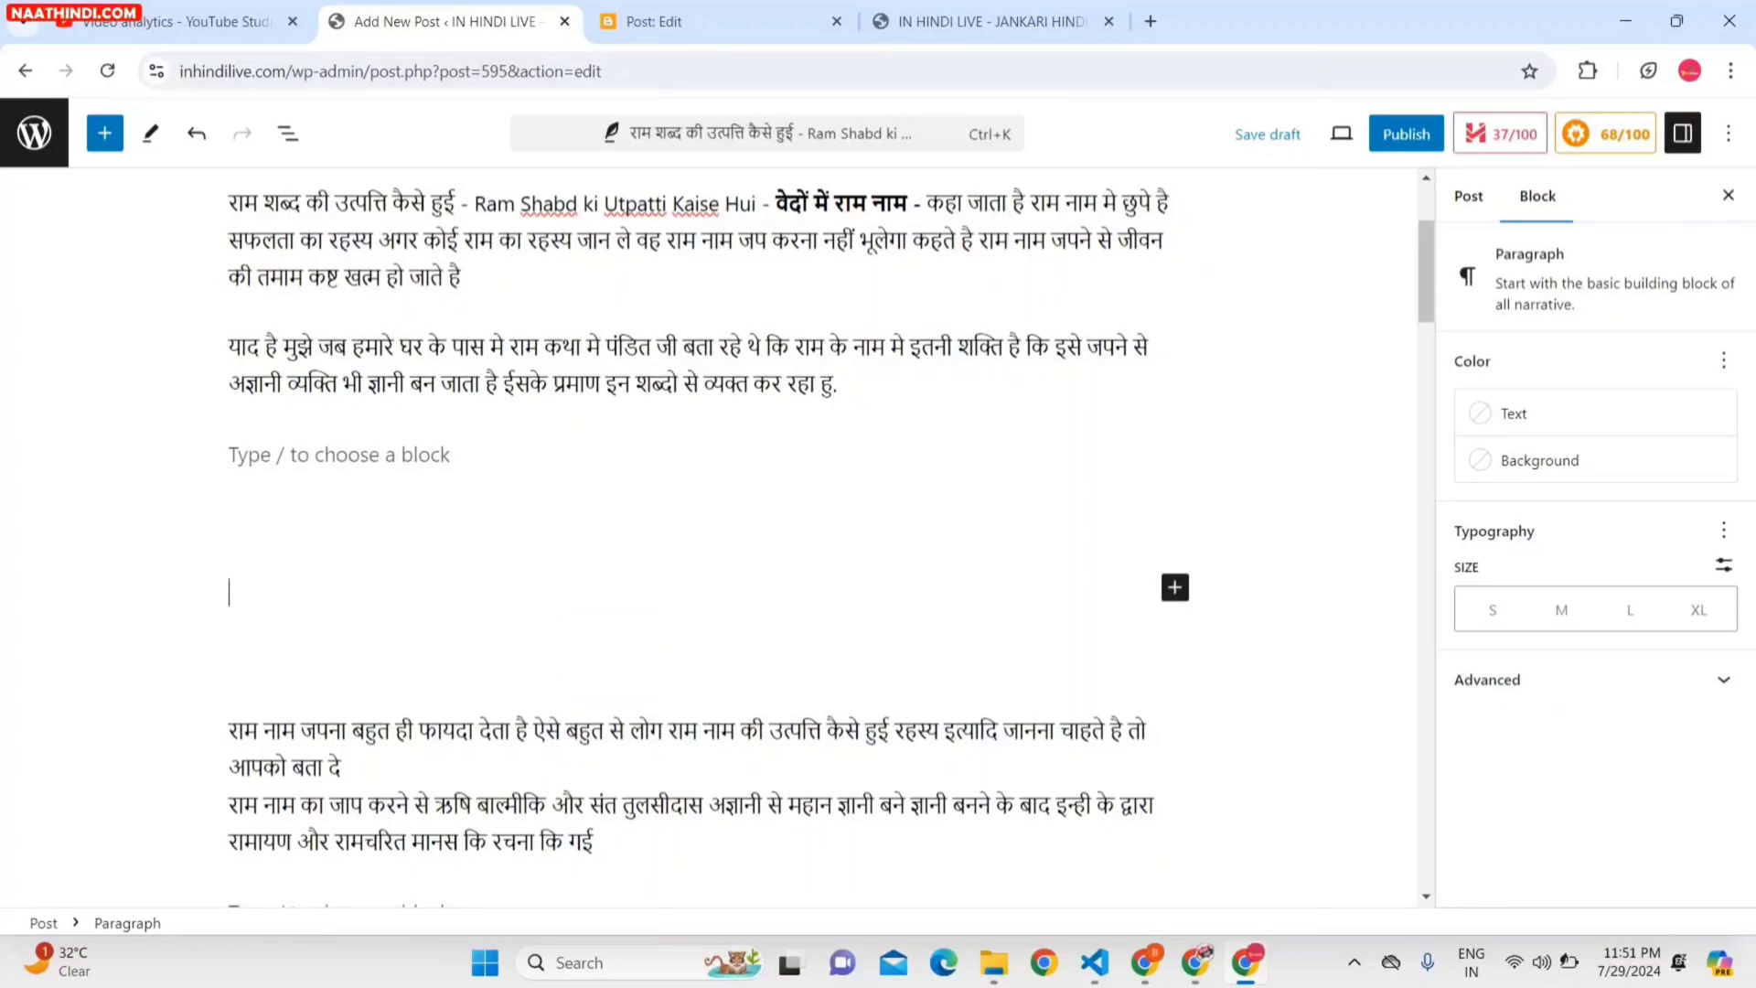
pyautogui.click(1175, 590)
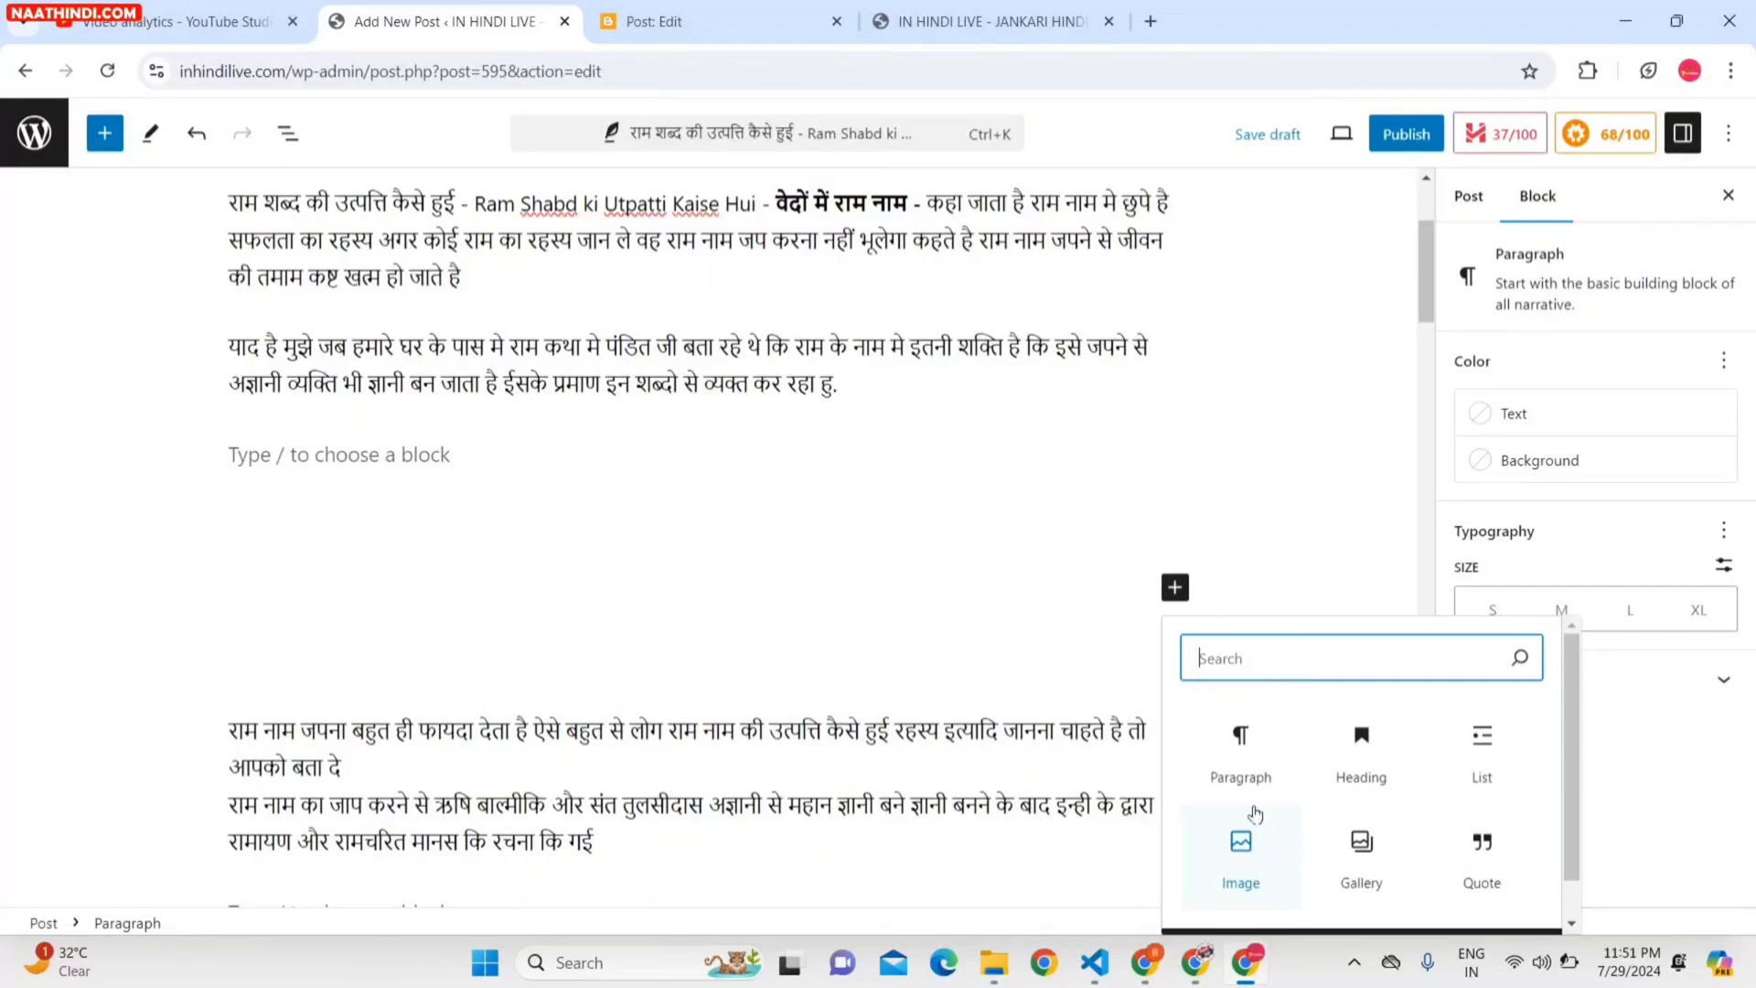
pyautogui.write('IM')
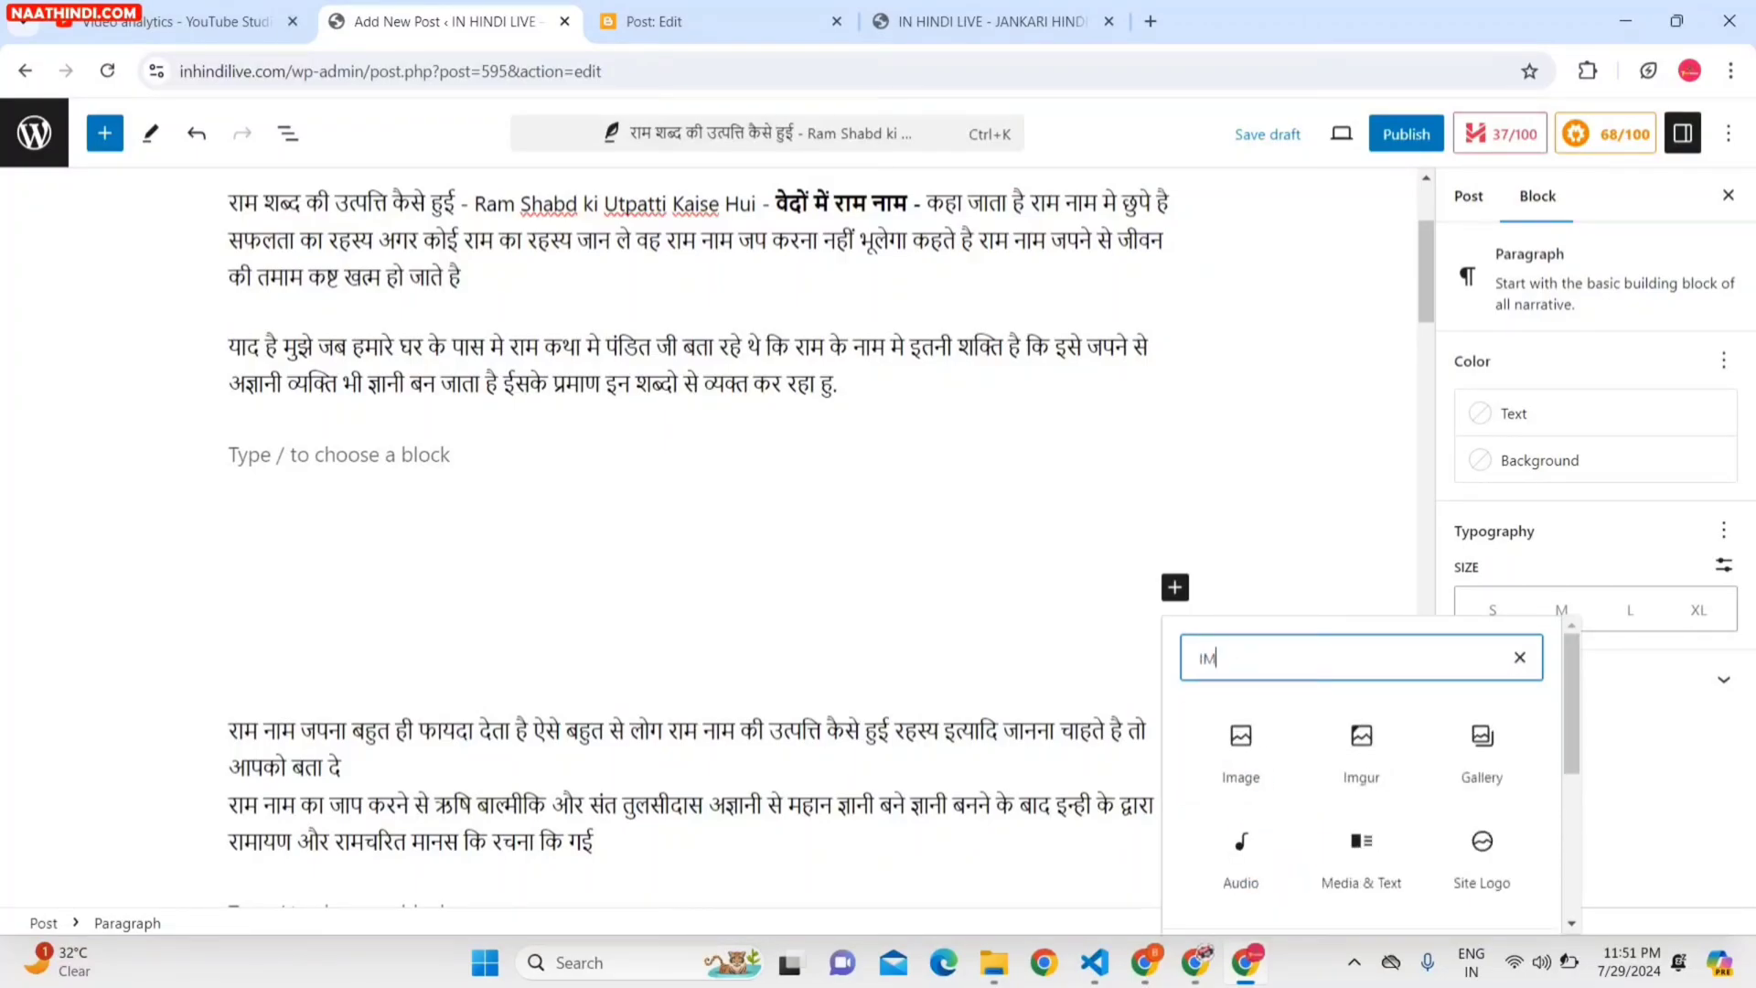
pyautogui.click(1241, 745)
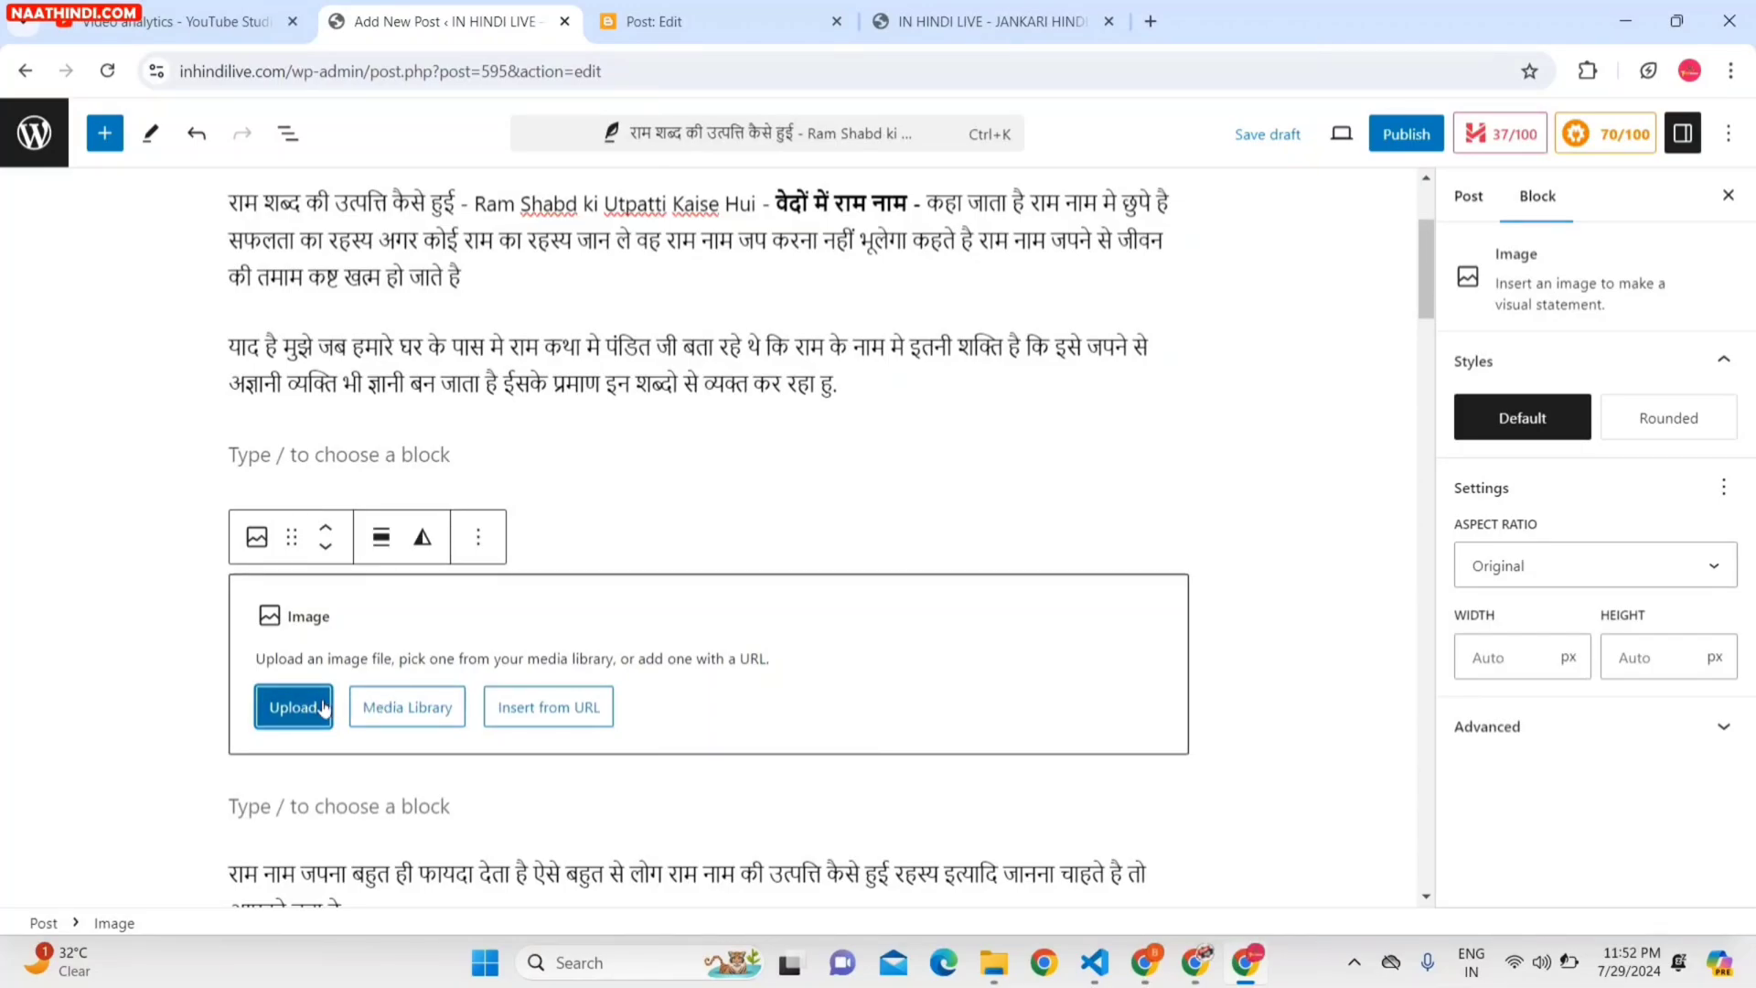
# Fill the Image block with redirect-error-google-search-console.png from the media library.
pyautogui.click(432, 714)
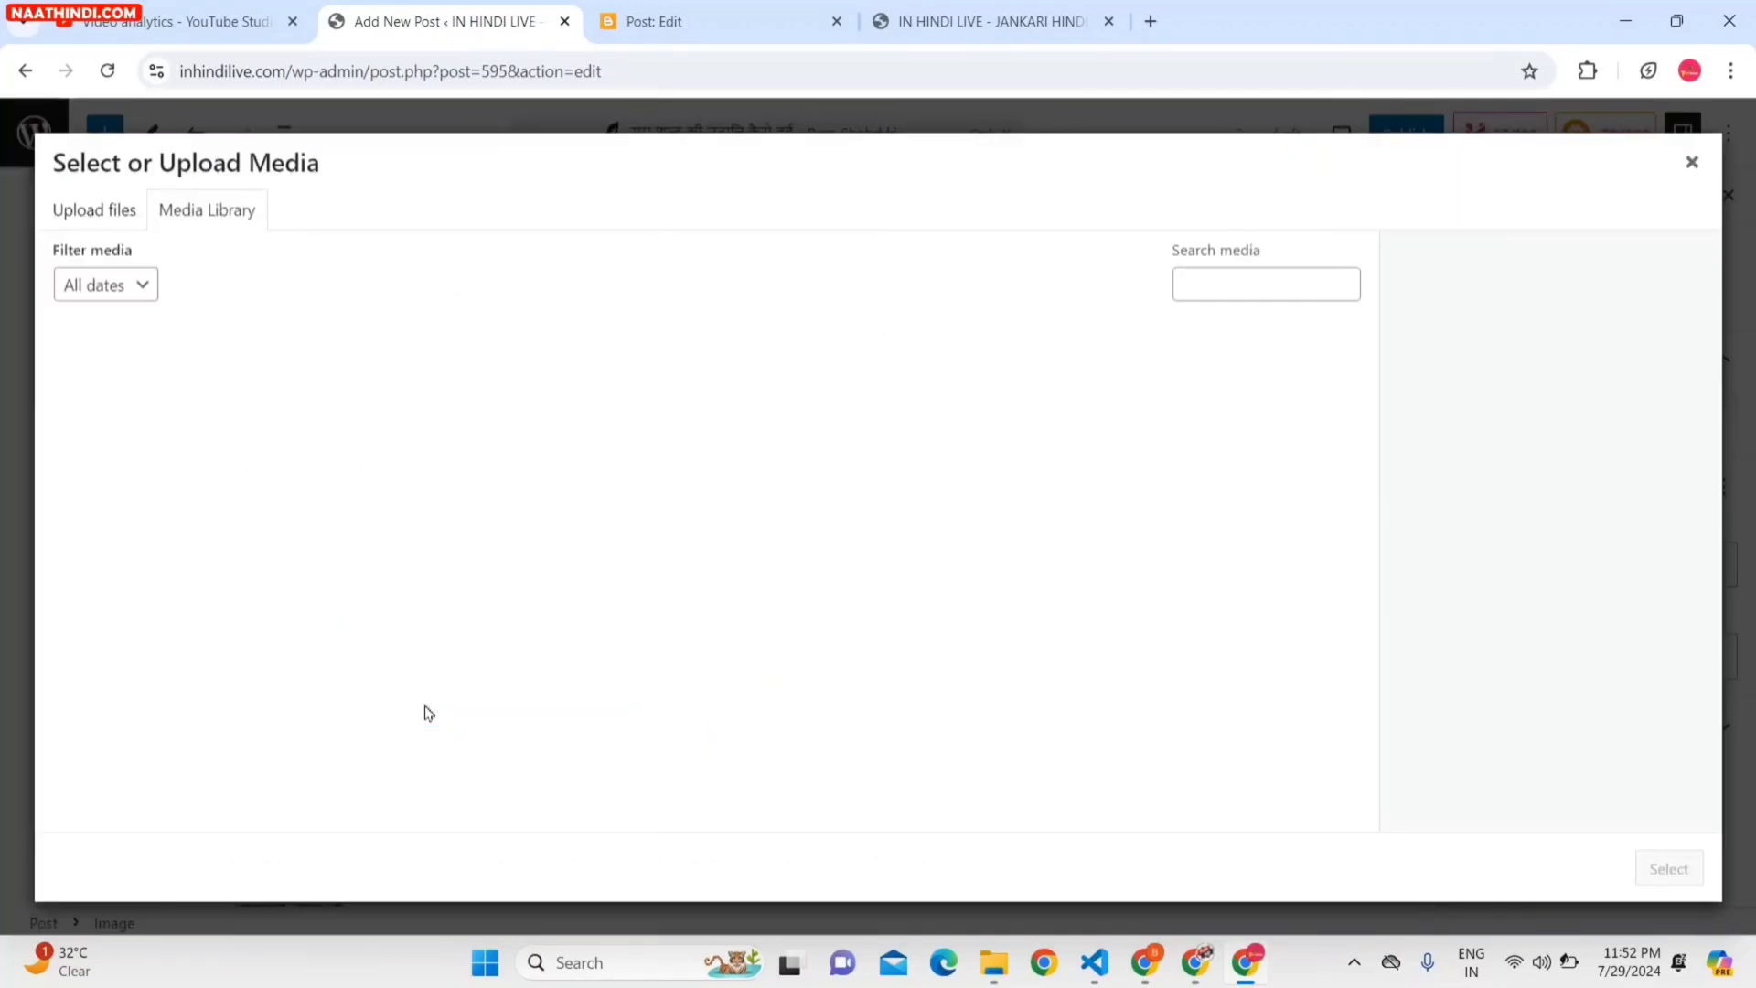
pyautogui.click(133, 391)
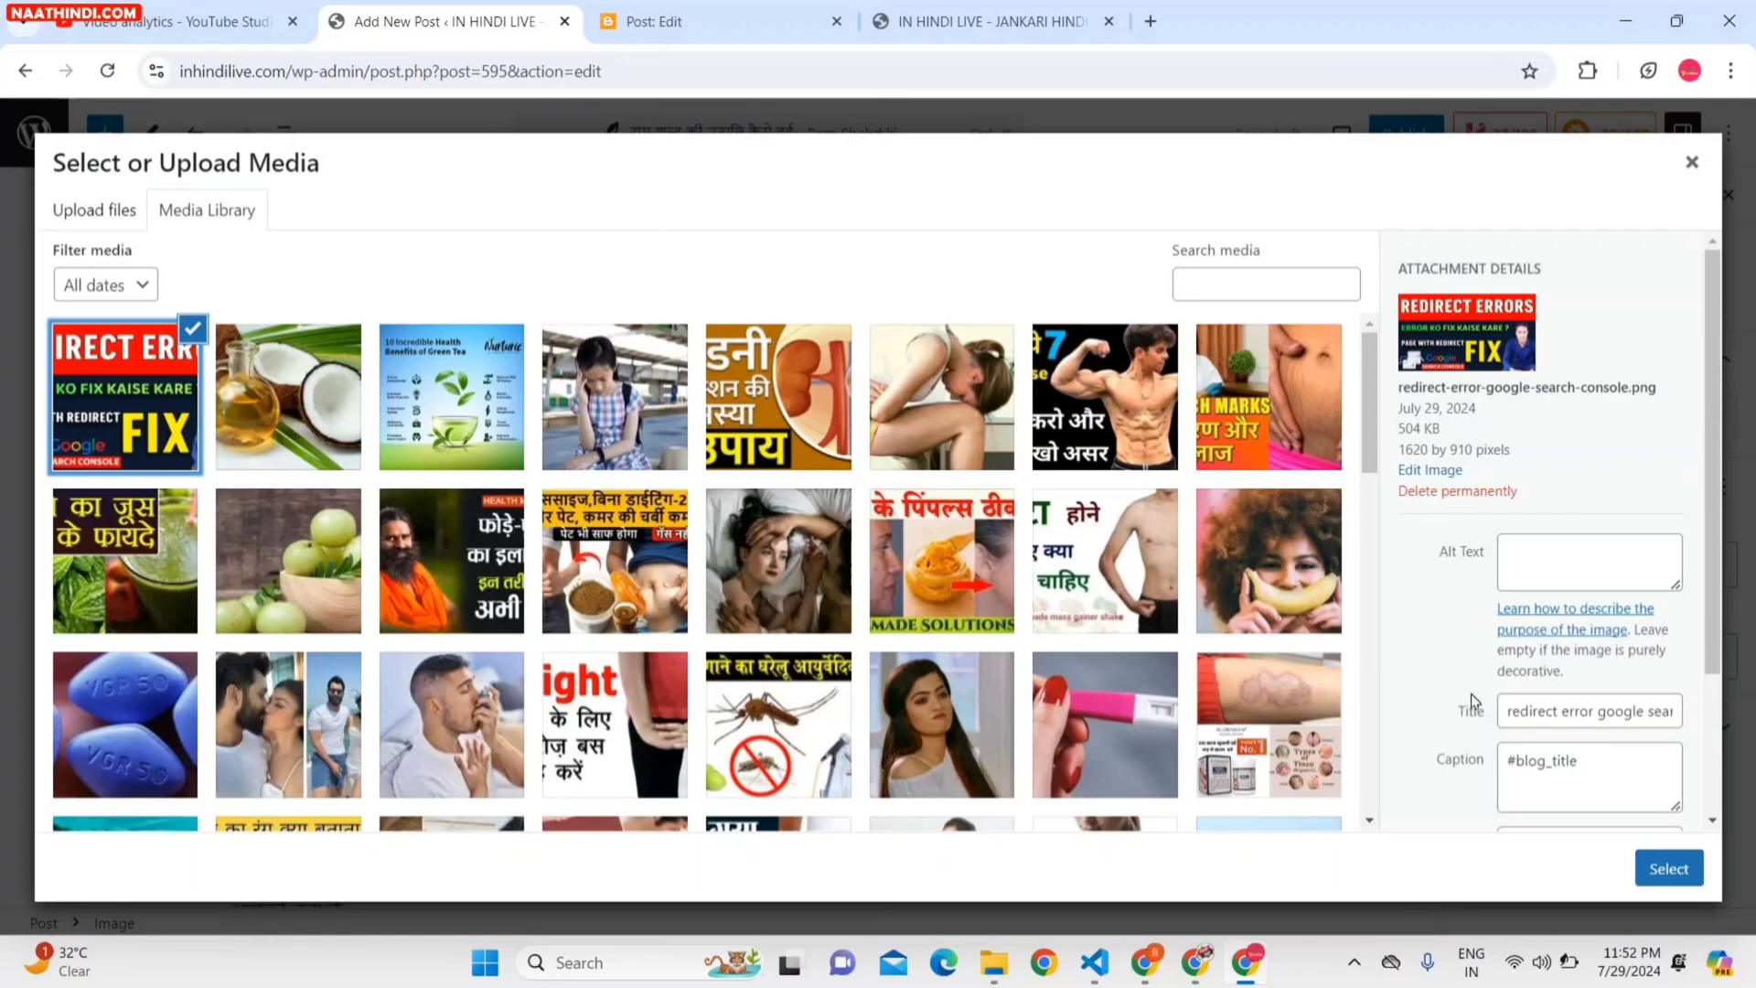
pyautogui.click(1655, 866)
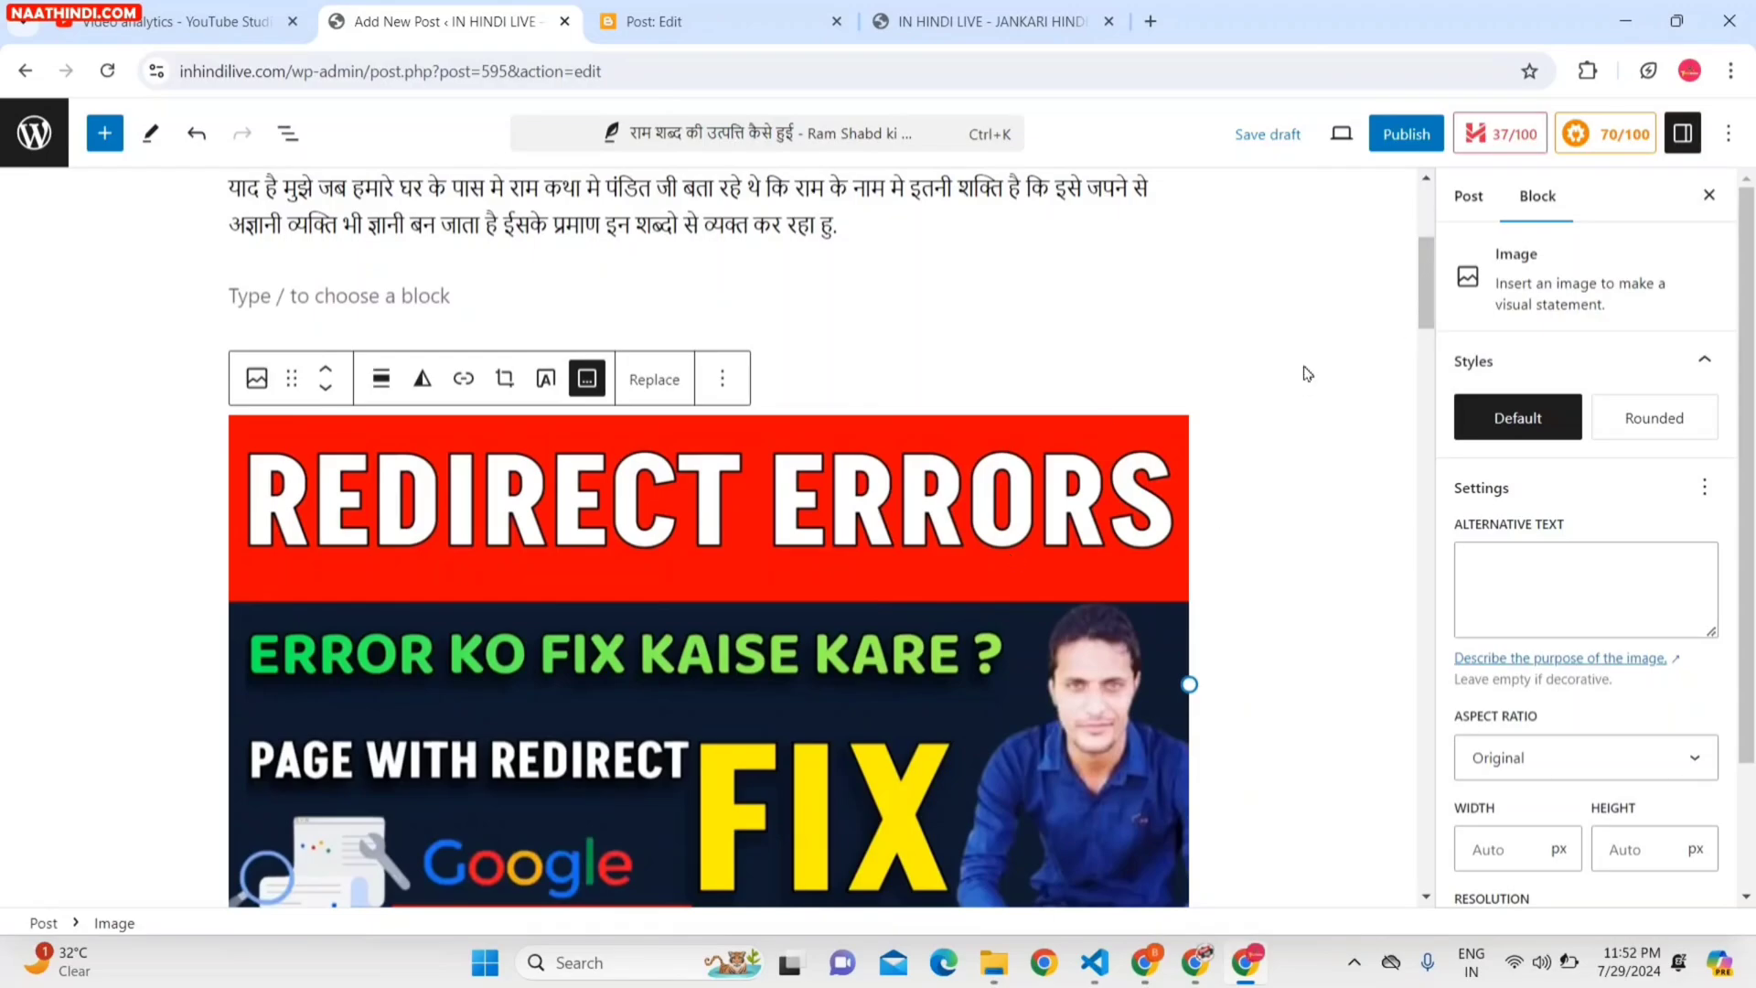
pyautogui.moveTo(1423, 268); pyautogui.dragTo(1425, 288)
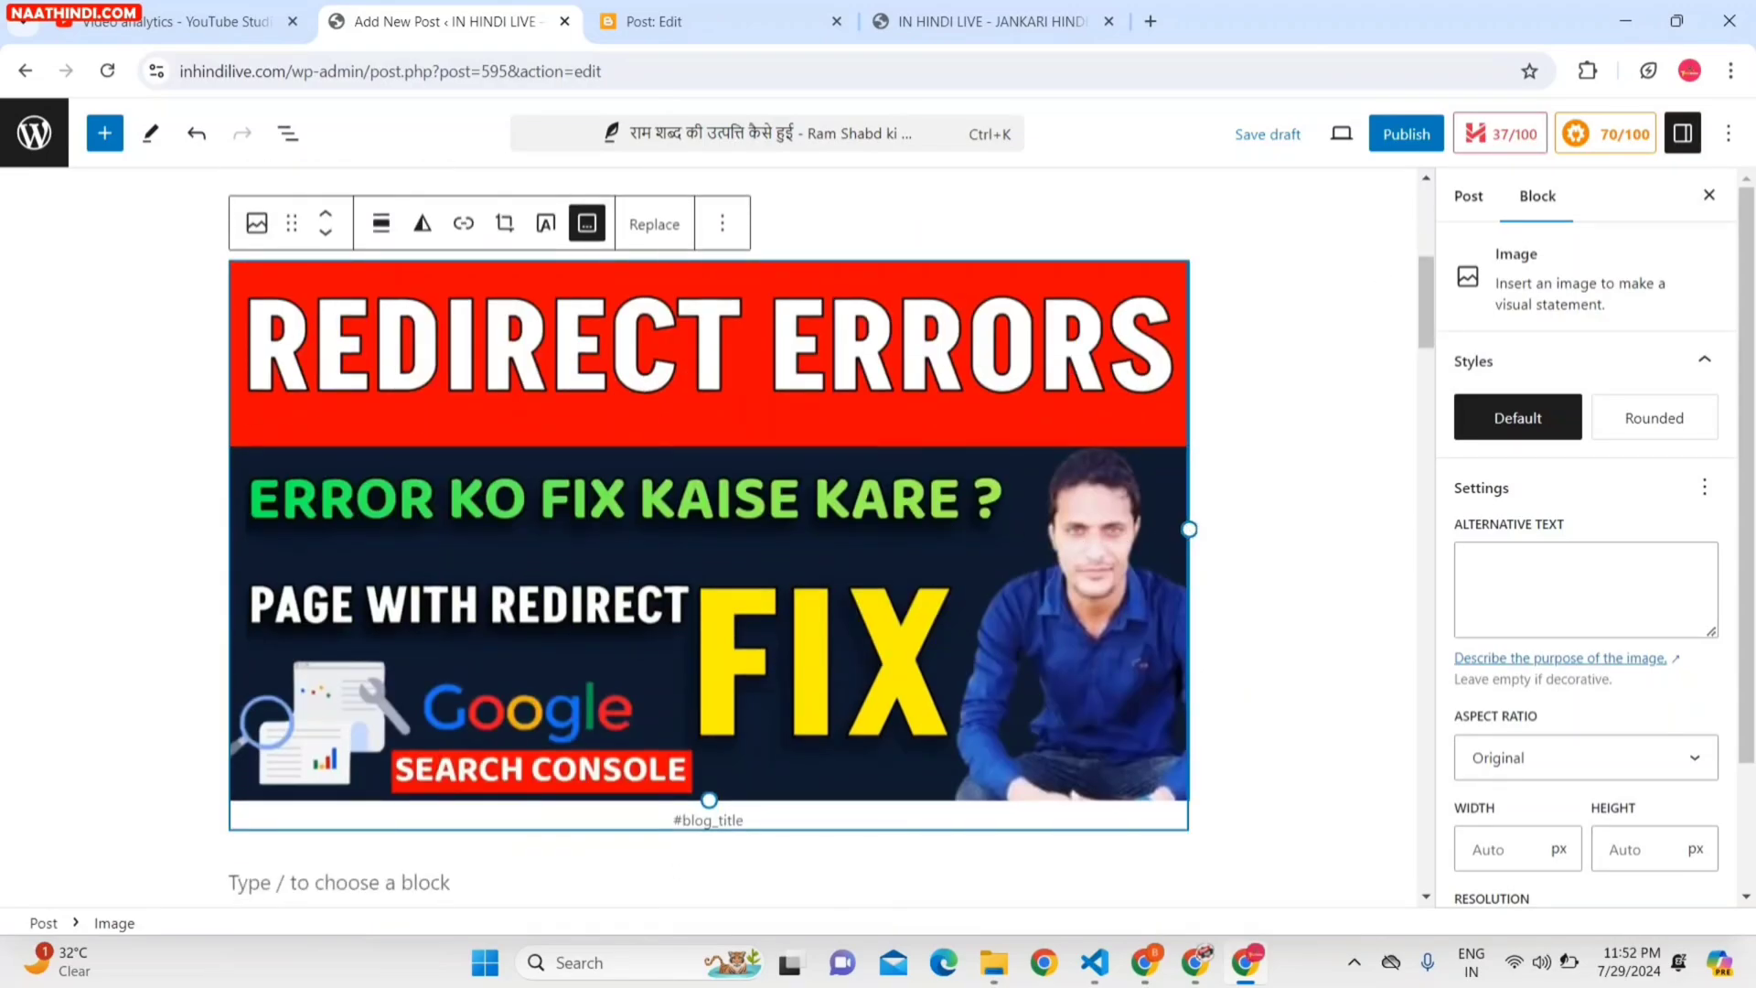
# Resize the in-content image to 494 px wide and align it to the center, checking its caption.
pyautogui.moveTo(1189, 528); pyautogui.dragTo(794, 457)
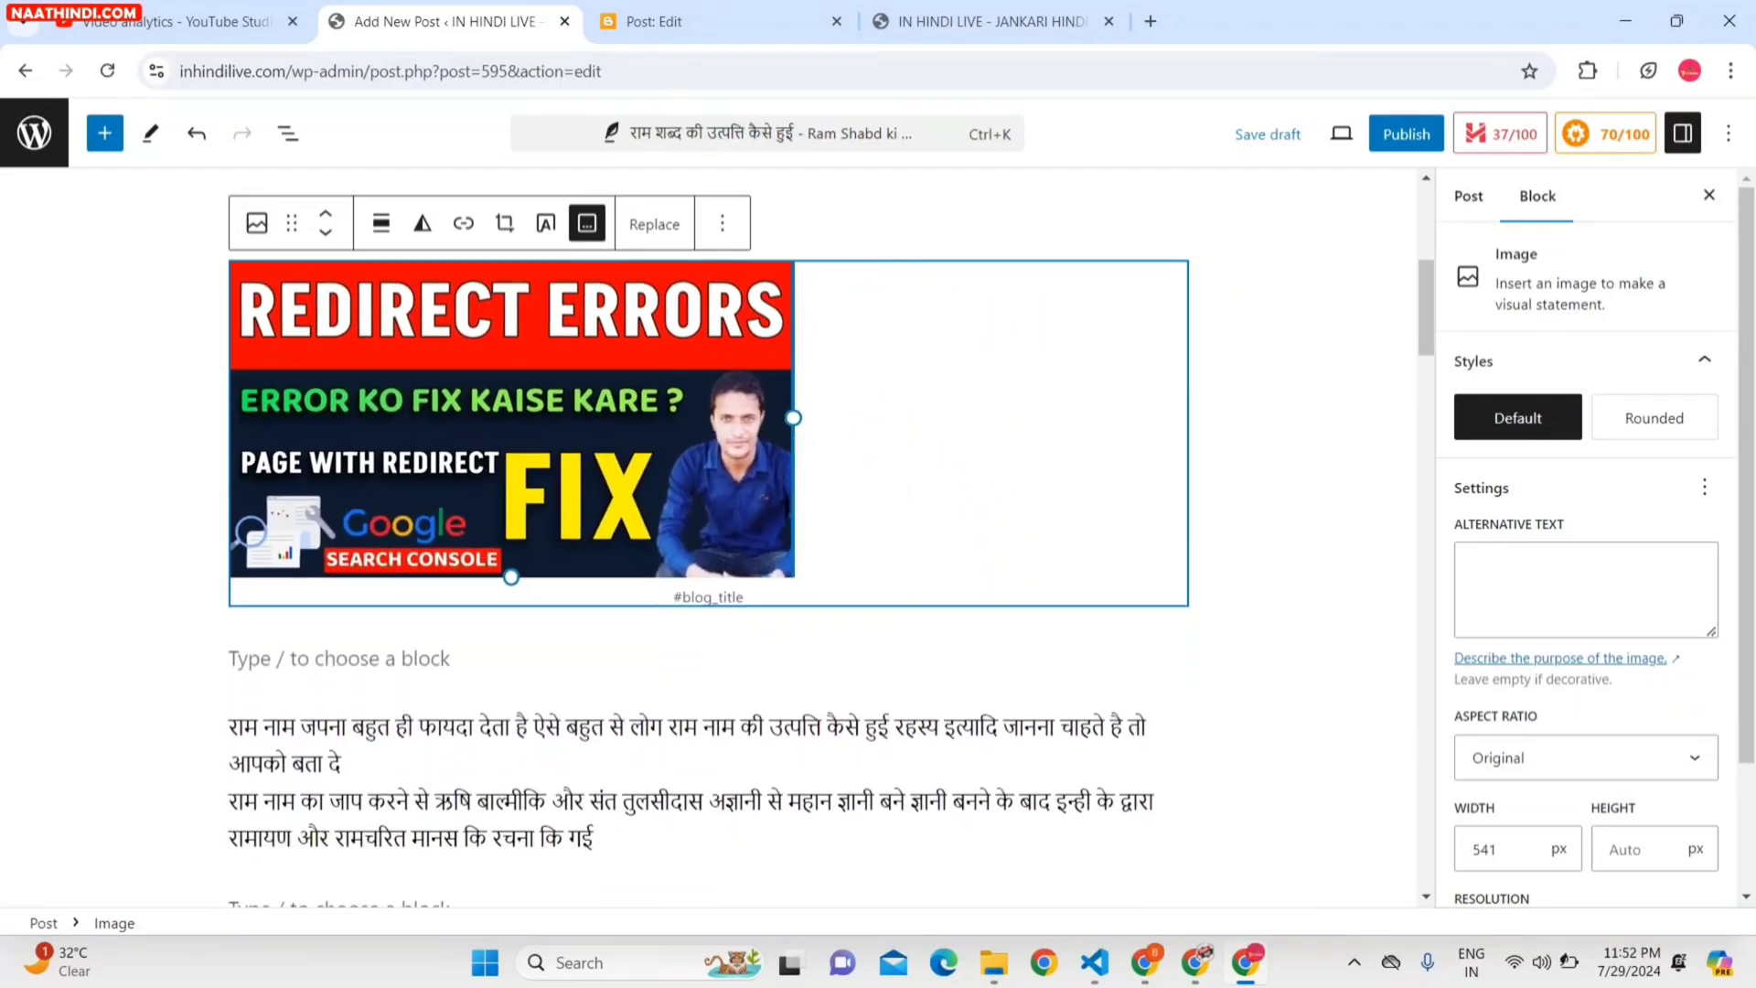
pyautogui.click(382, 226)
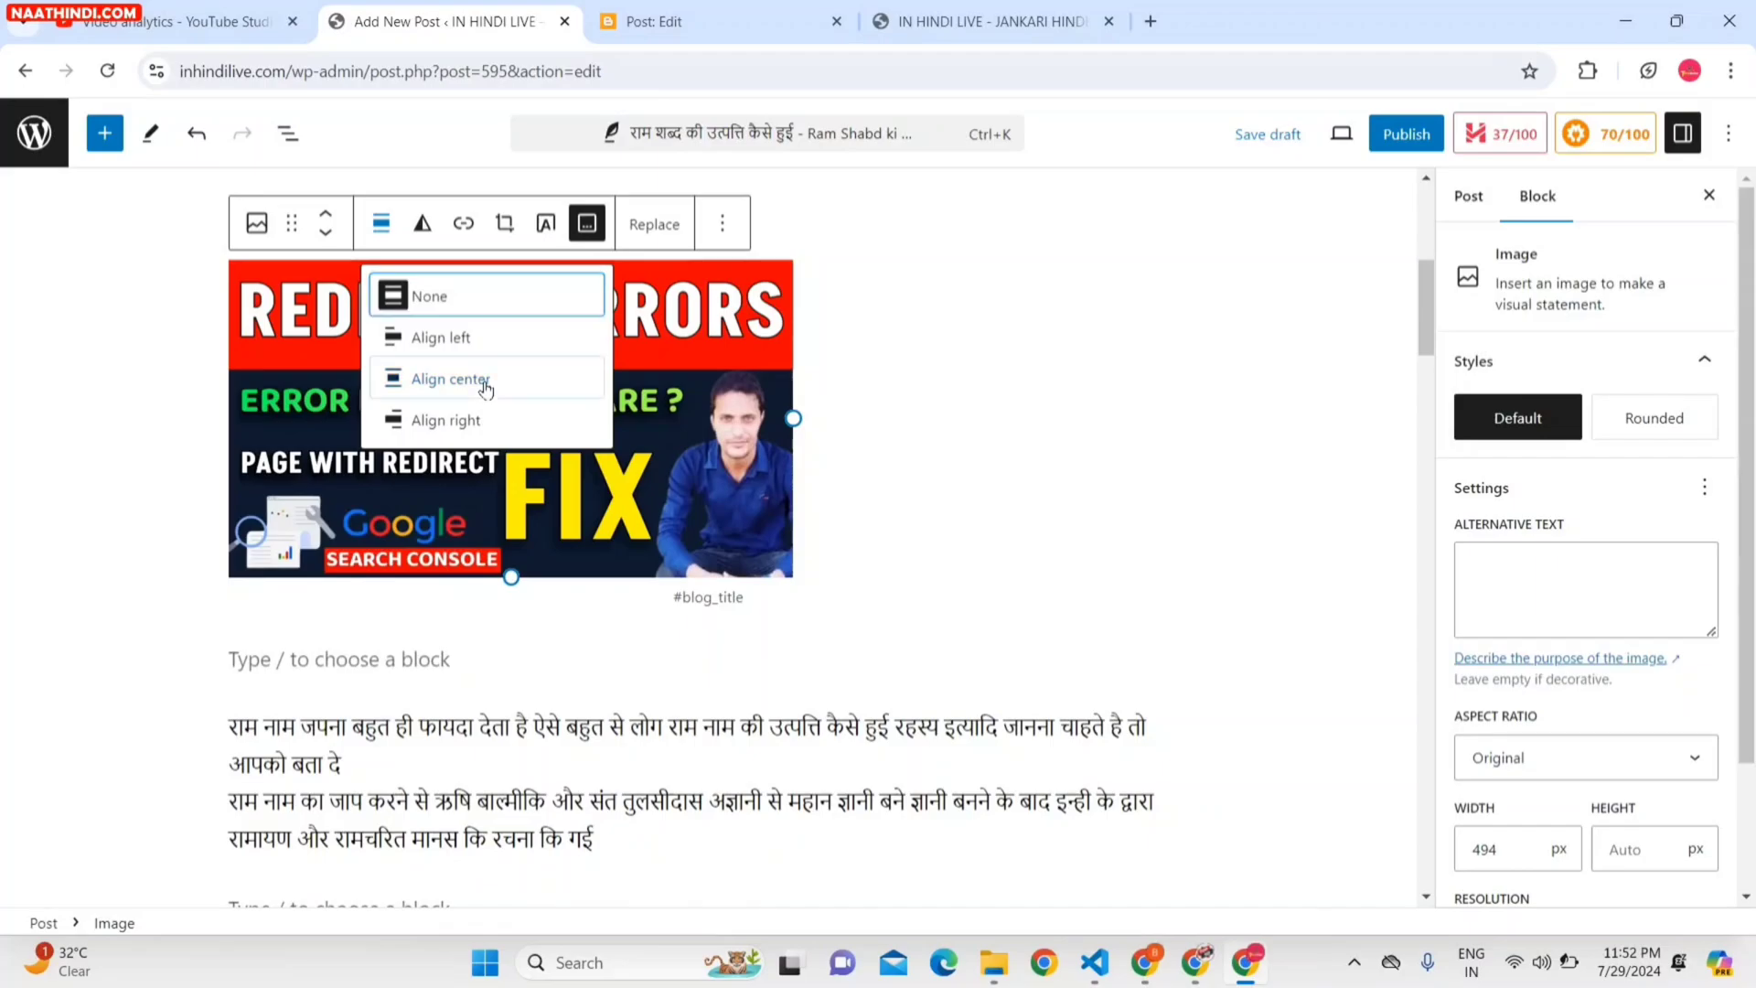
pyautogui.click(453, 379)
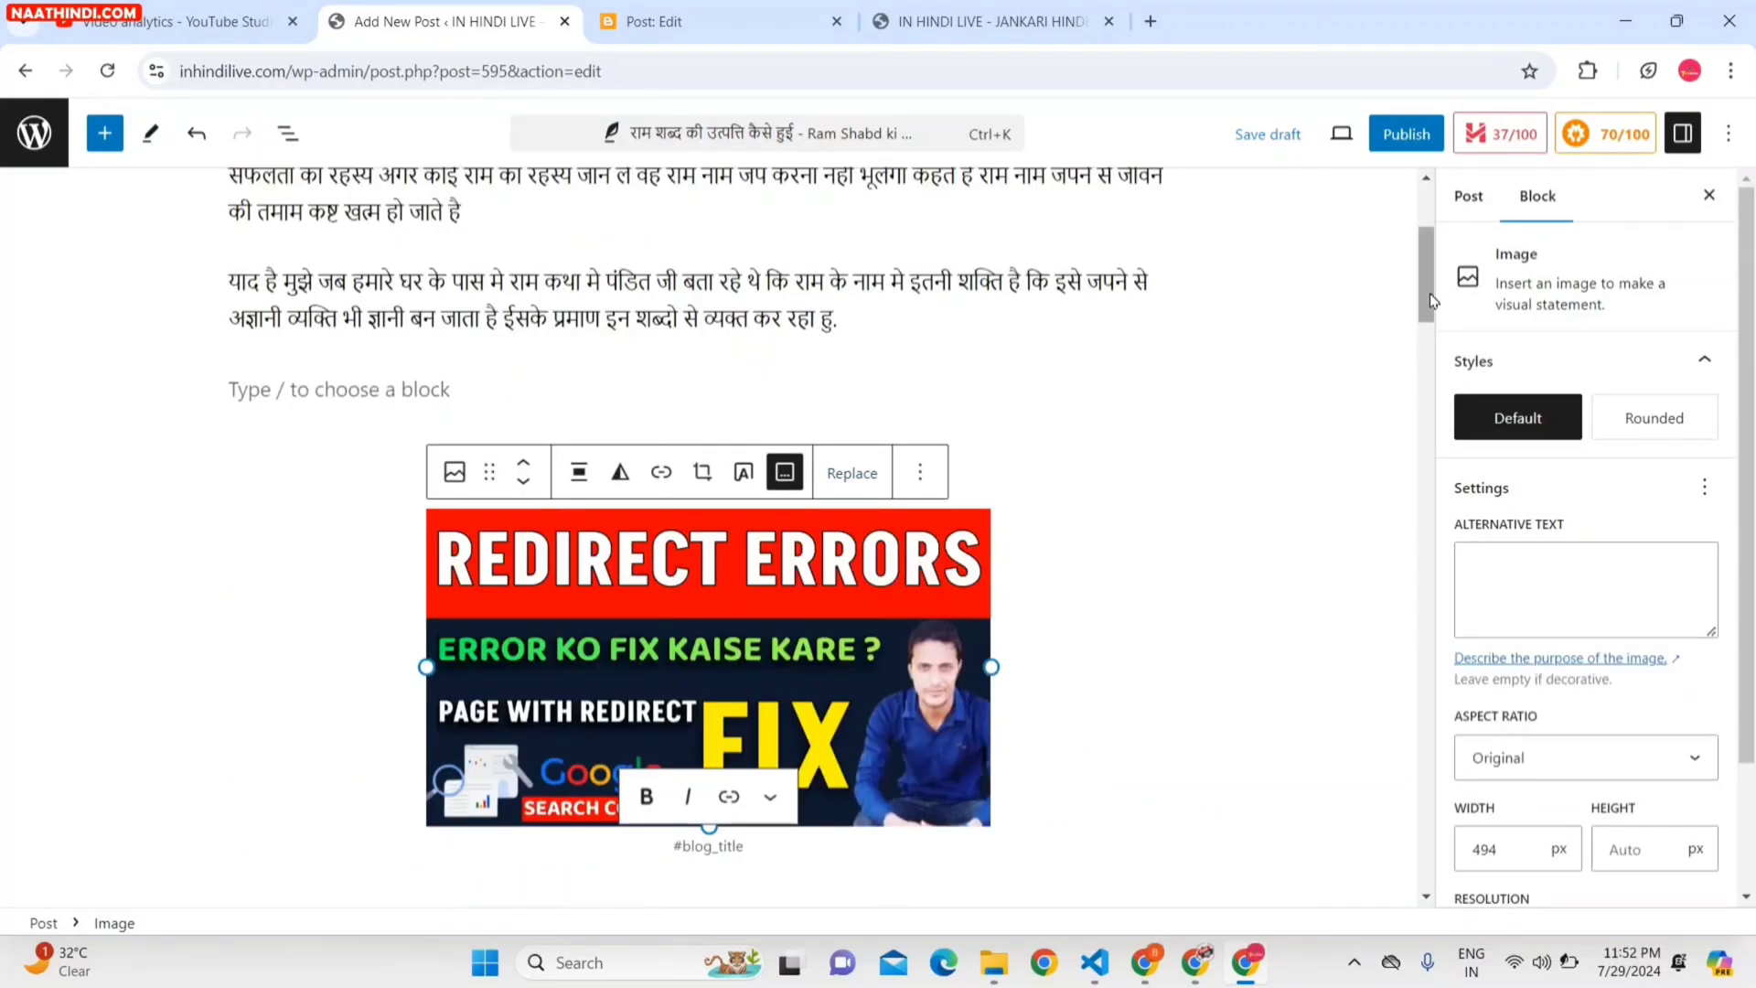
pyautogui.scroll(-3, 881, 572)
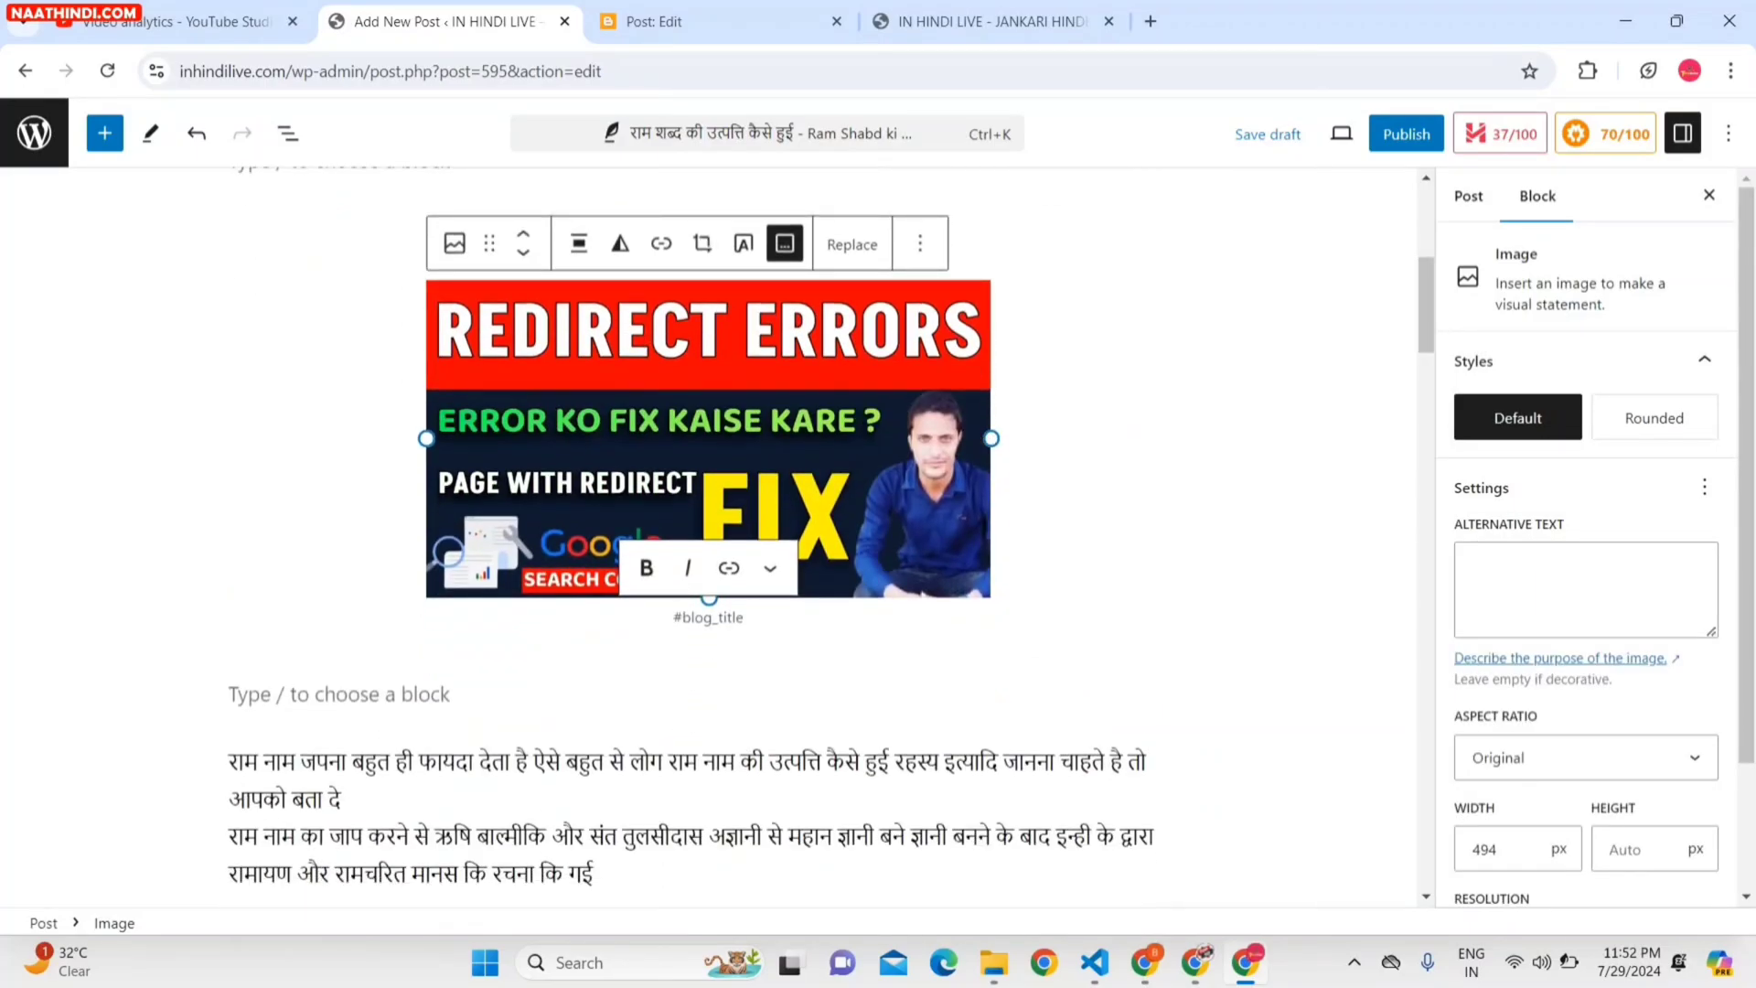
pyautogui.moveTo(673, 618); pyautogui.dragTo(766, 622)
pyautogui.click(768, 623)
pyautogui.click(766, 622)
# Review the post's title, body text and READ MORE section, along with its category, tags, status, link and featured image settings.
pyautogui.moveTo(1423, 311); pyautogui.dragTo(1424, 223)
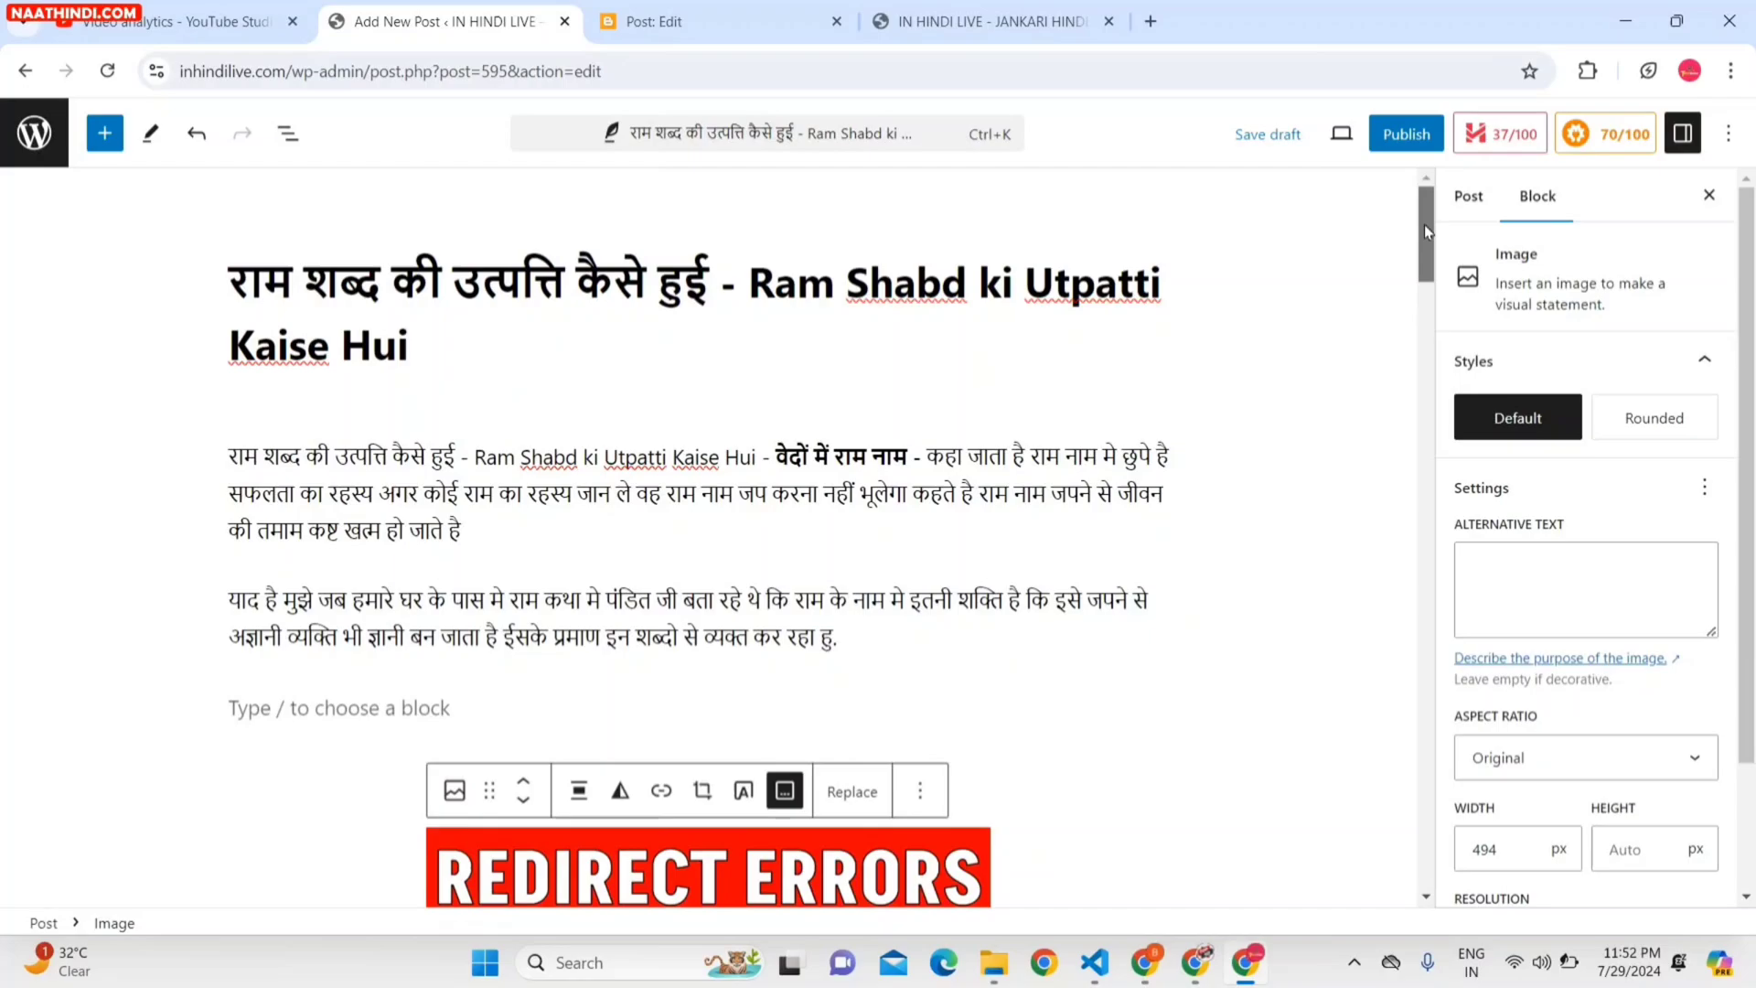
pyautogui.click(1213, 335)
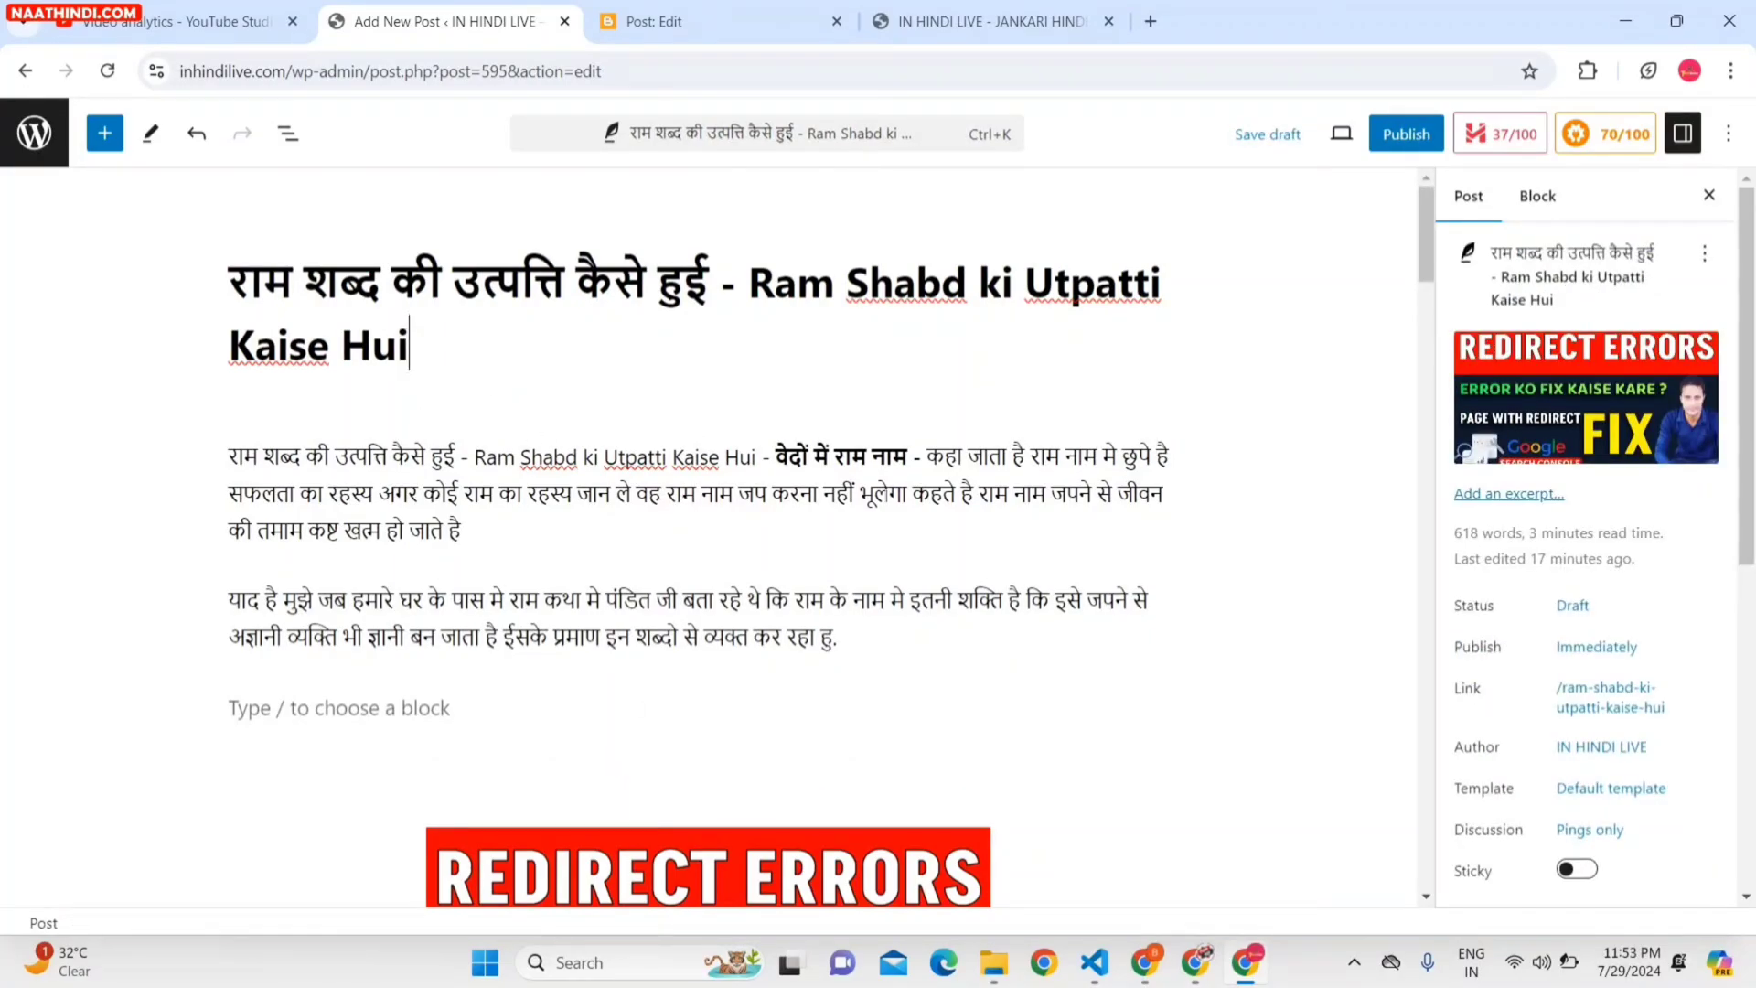
pyautogui.moveTo(1423, 232); pyautogui.dragTo(1426, 616)
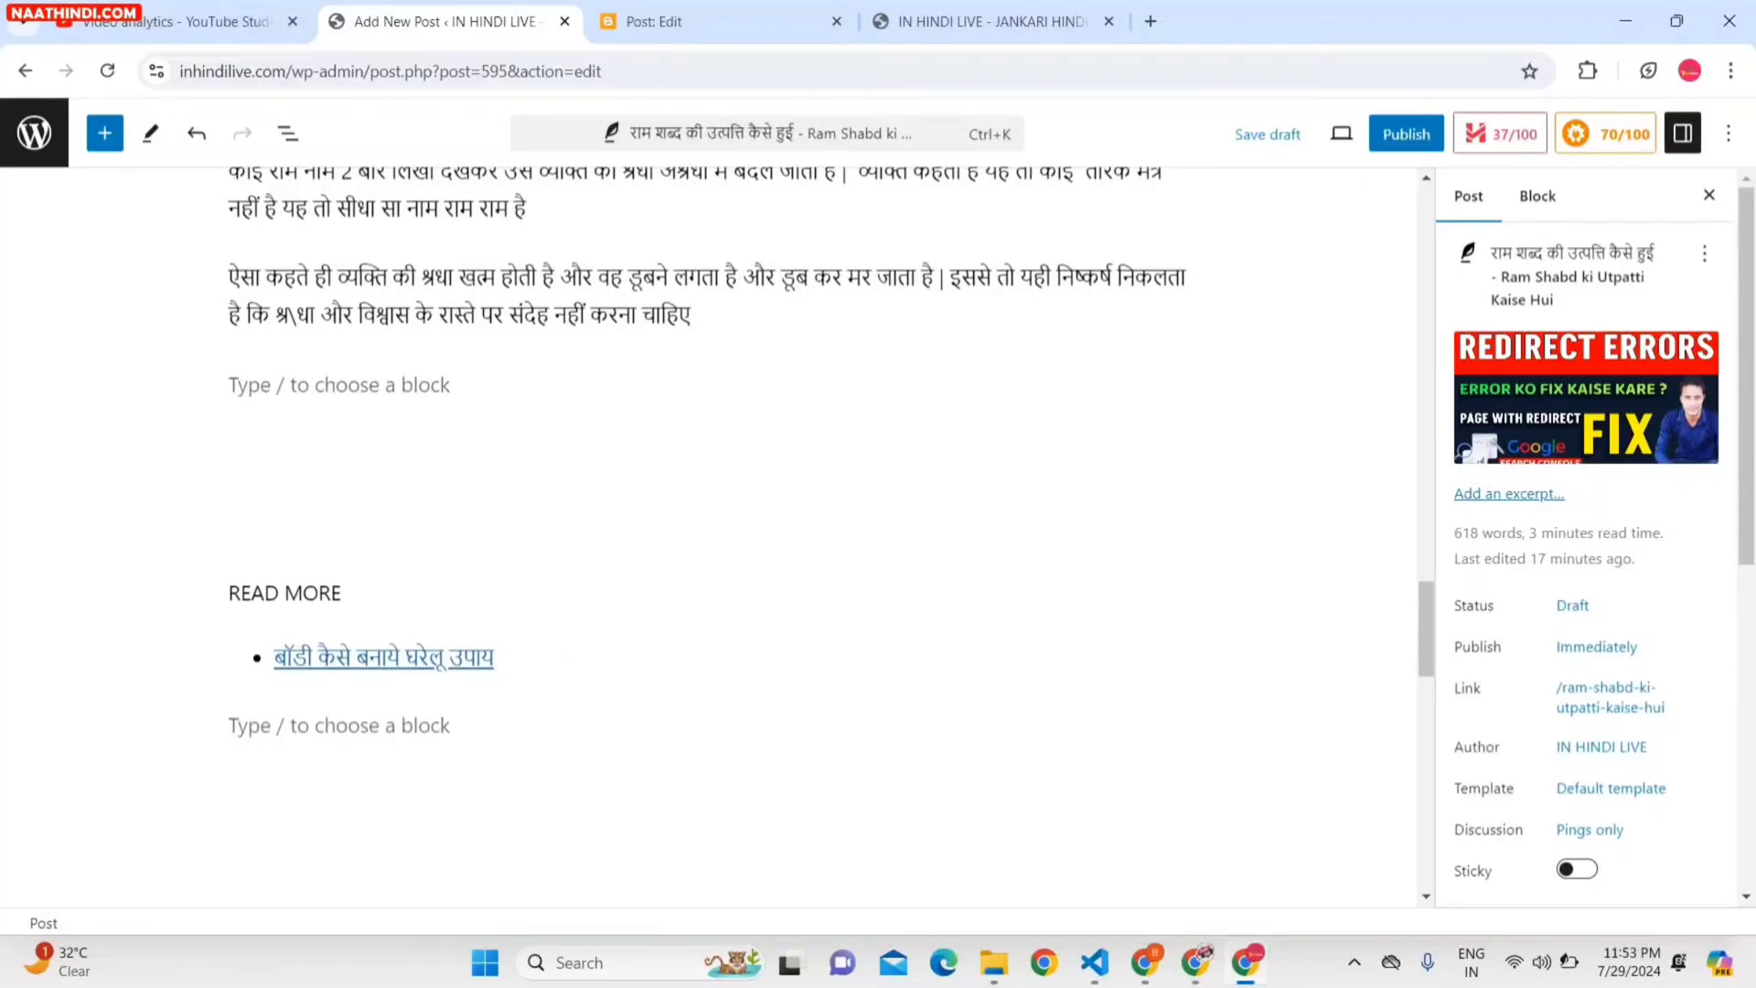
pyautogui.moveTo(1748, 545); pyautogui.dragTo(1754, 815)
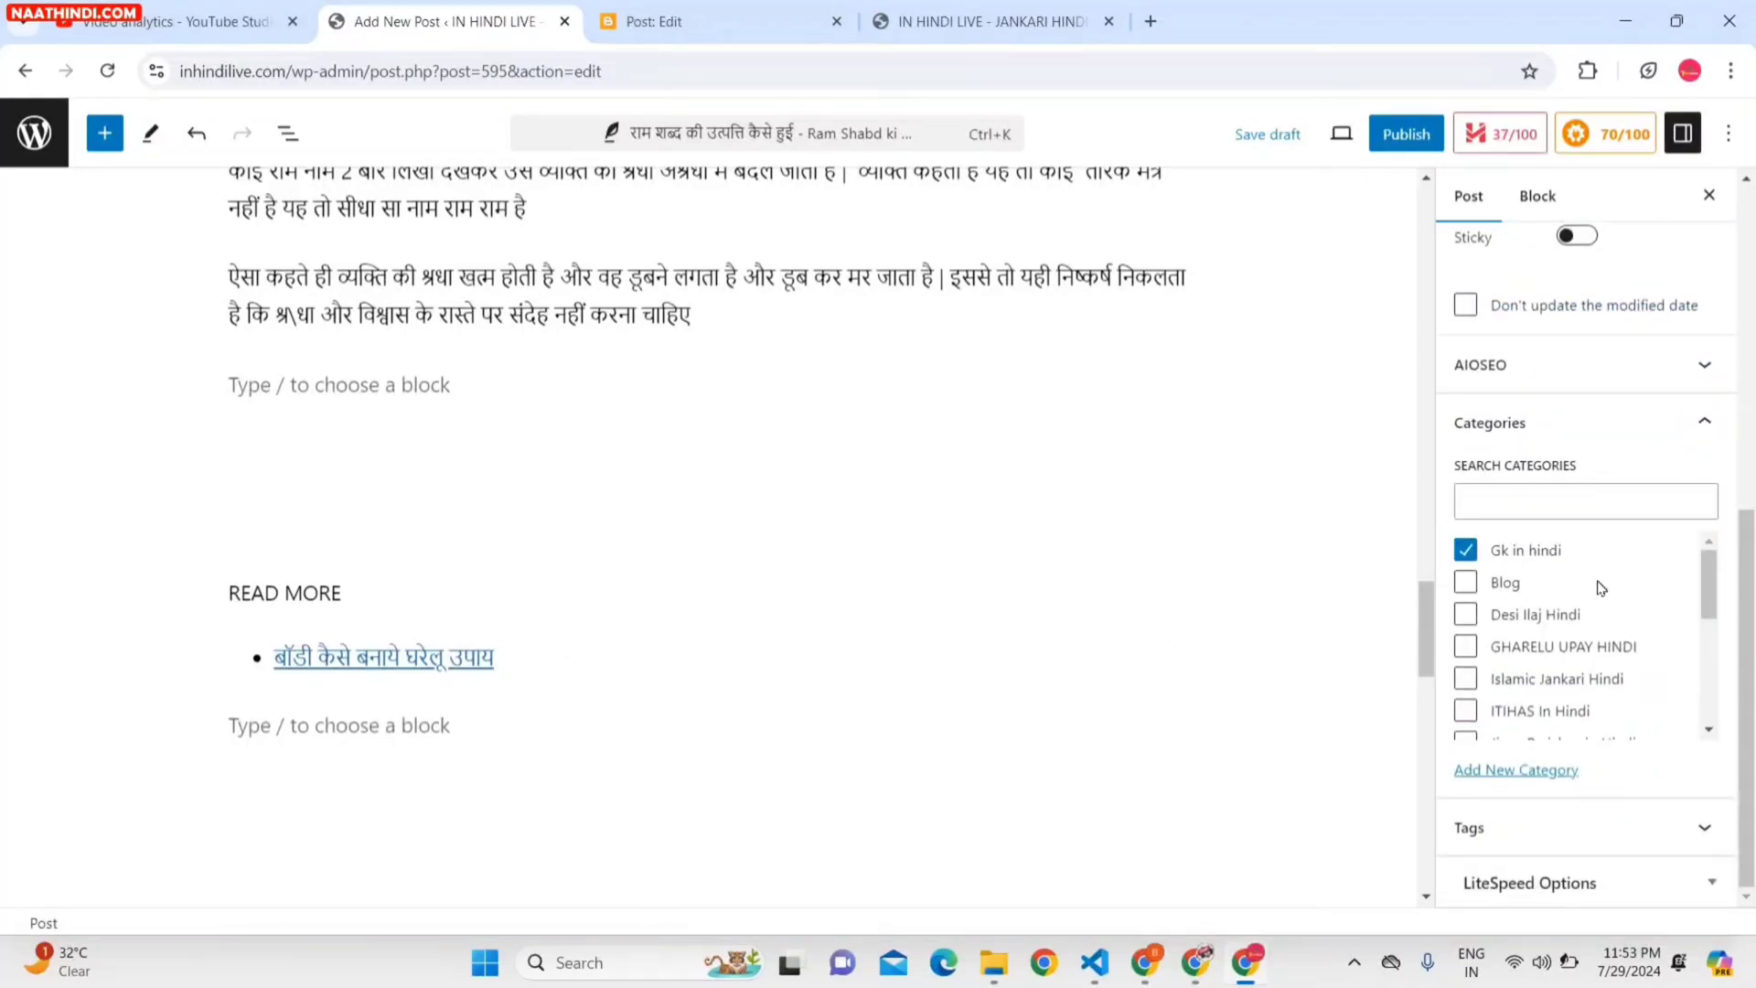
pyautogui.click(1654, 825)
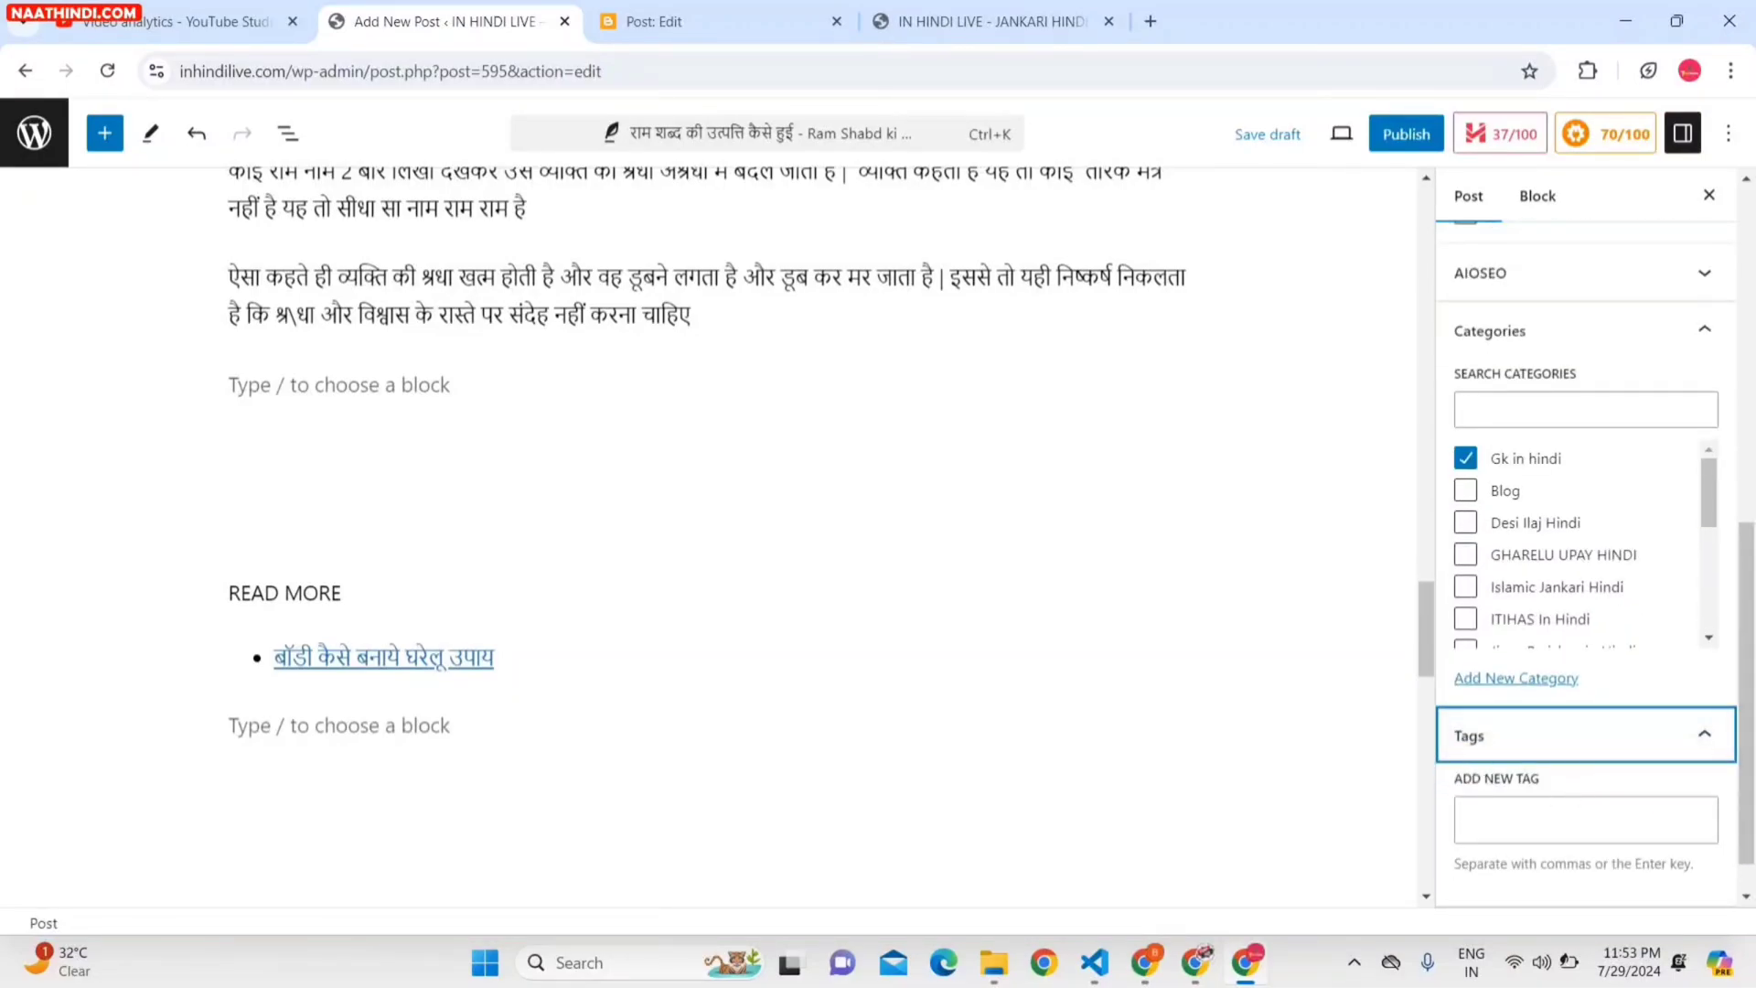
pyautogui.click(1537, 834)
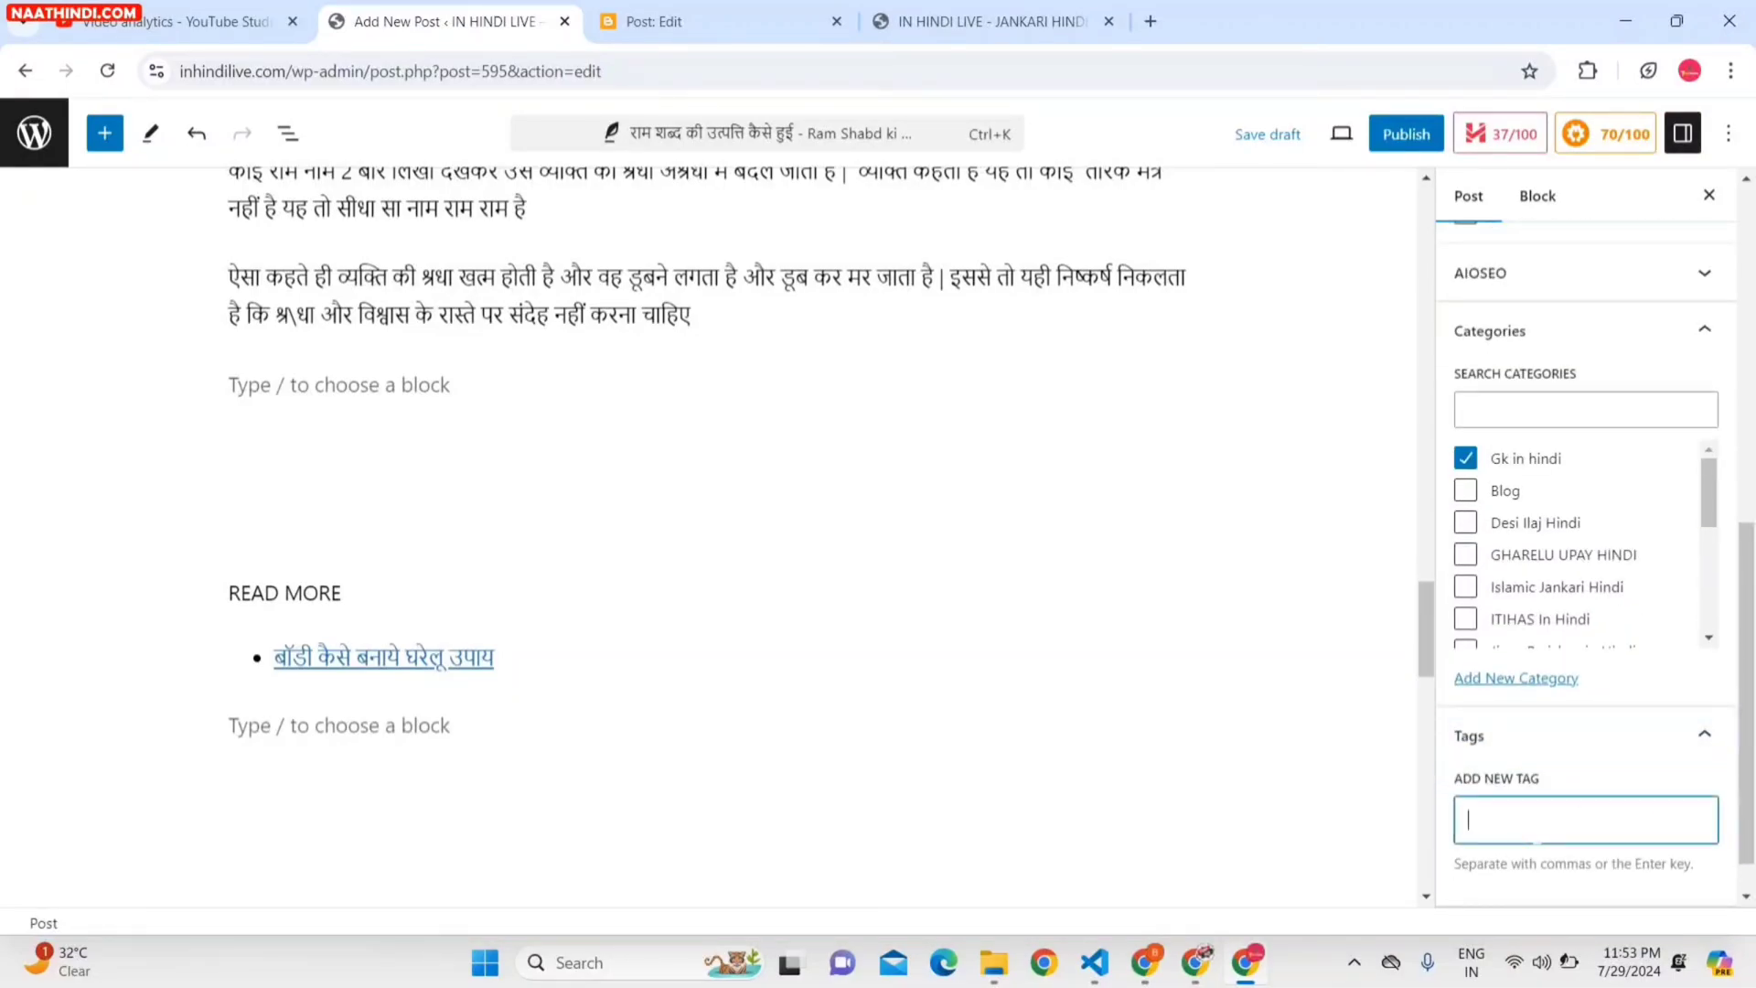
pyautogui.click(1602, 744)
pyautogui.moveTo(1752, 739); pyautogui.dragTo(1753, 462)
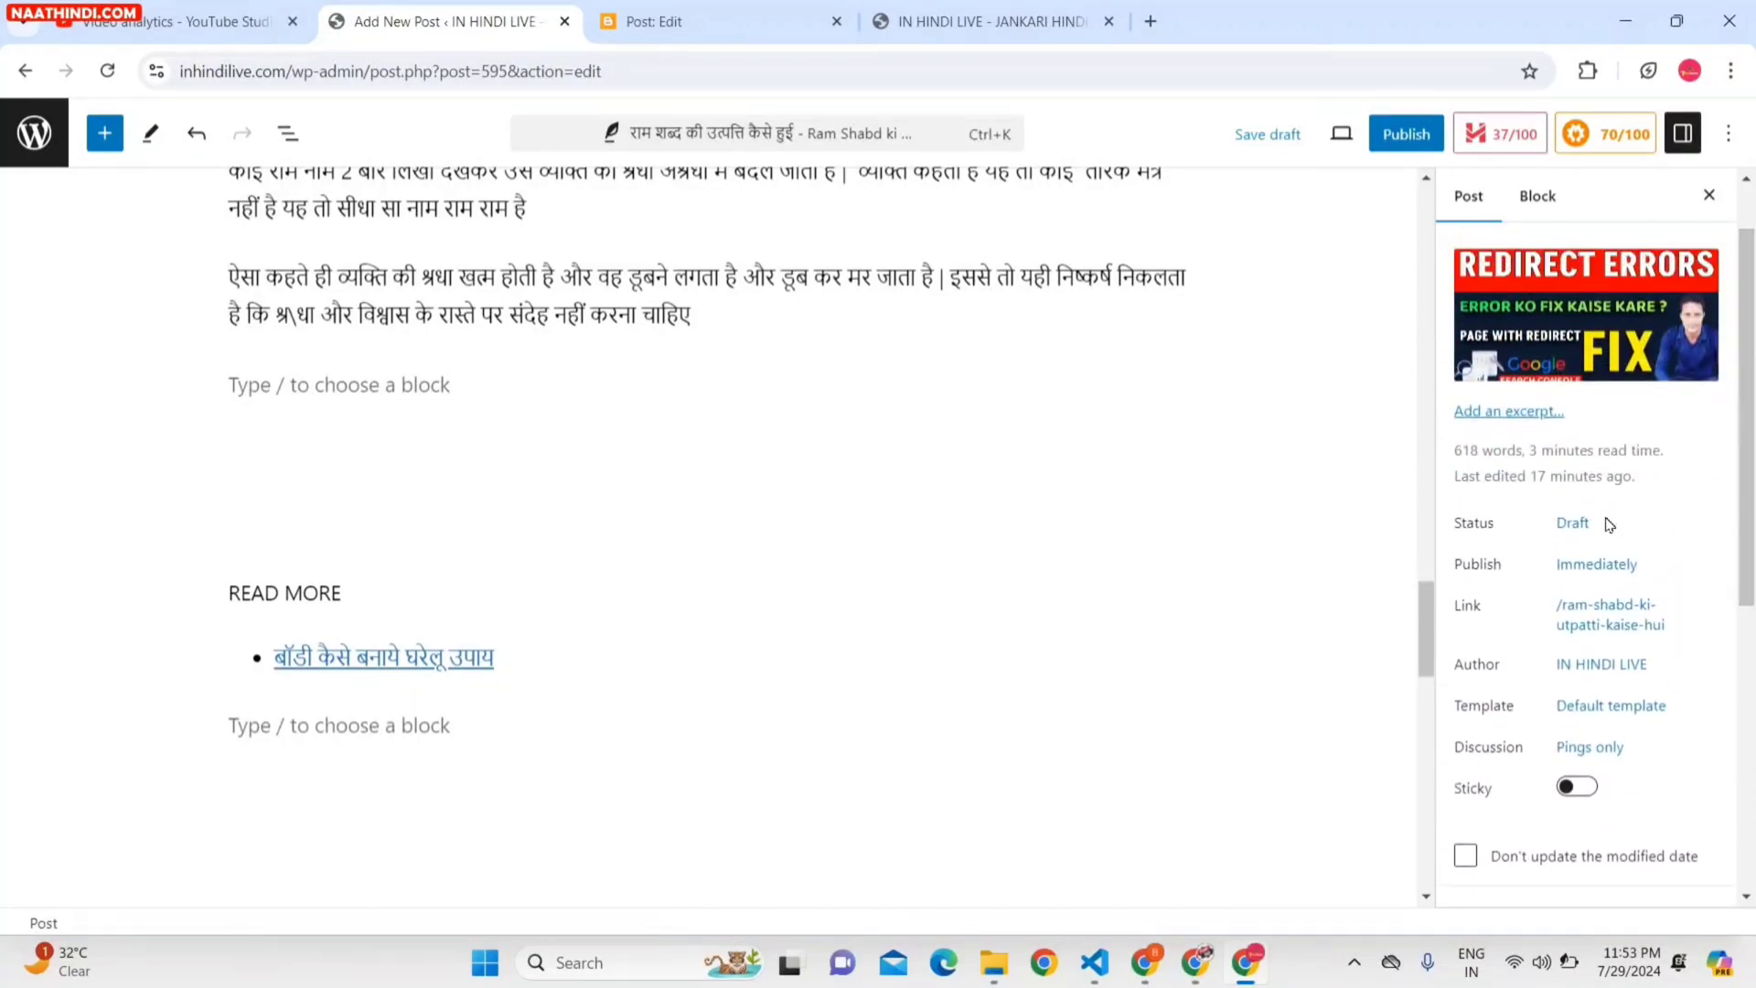
pyautogui.moveTo(1753, 368); pyautogui.dragTo(1753, 327)
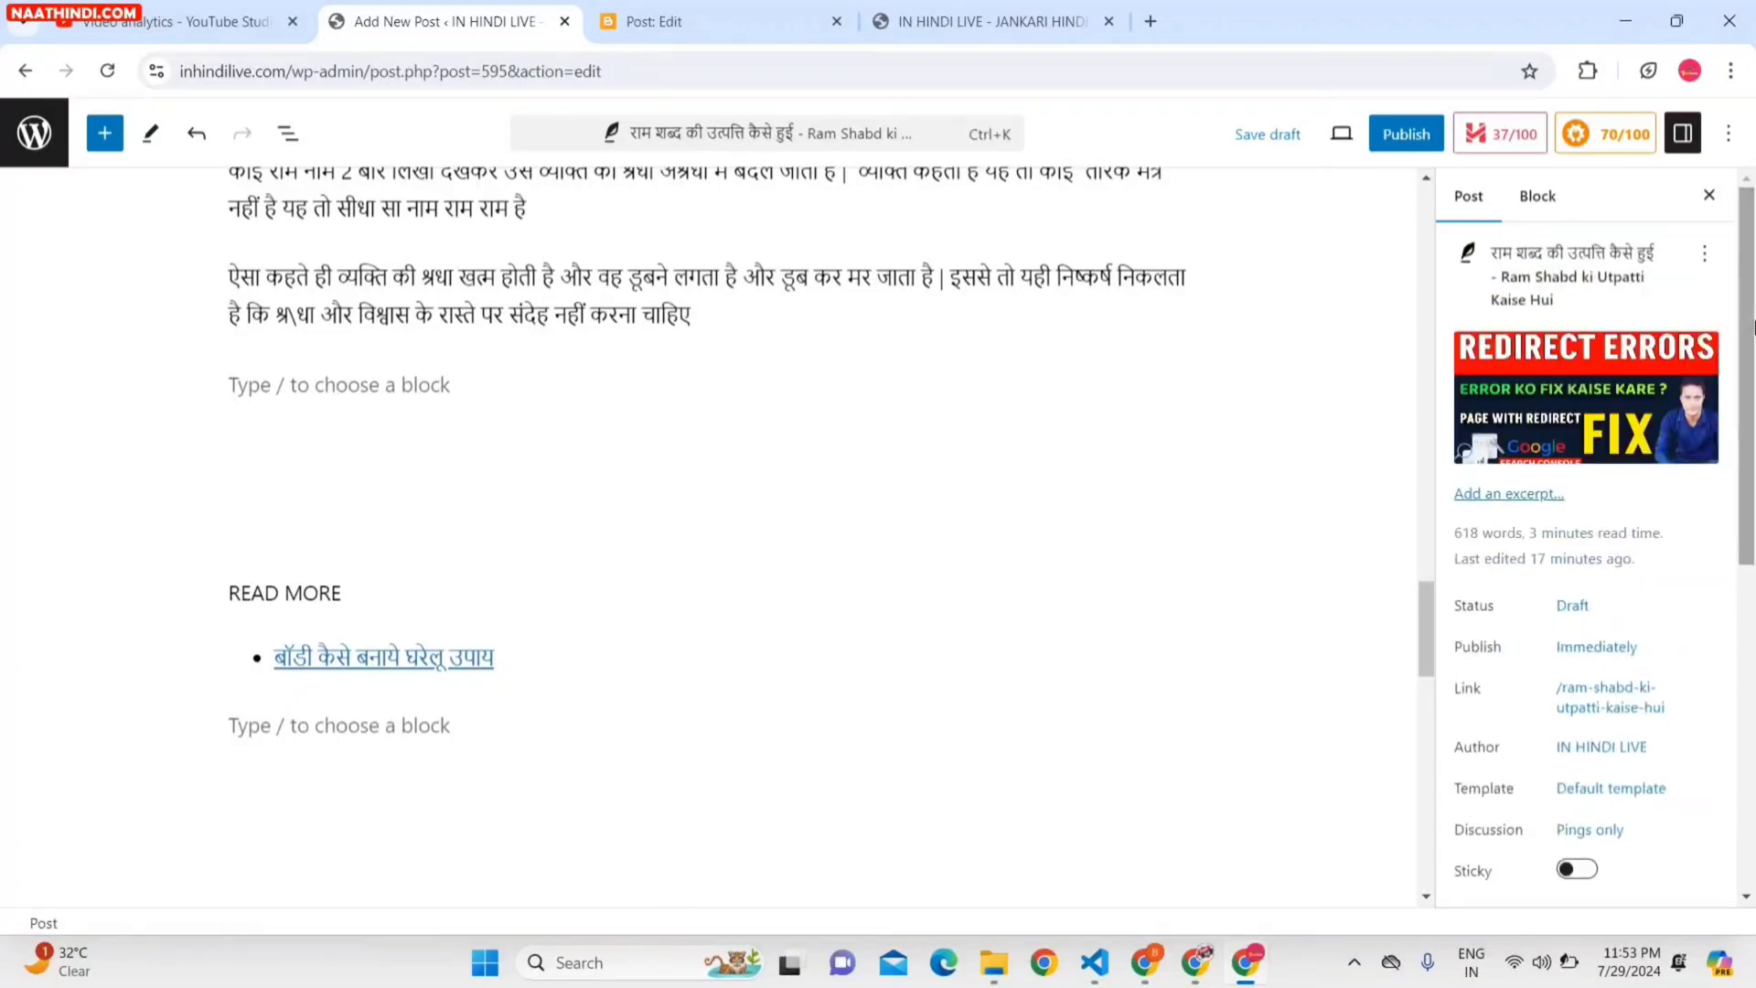
# Publish the post immediately with public visibility and open its live page.
pyautogui.click(1406, 135)
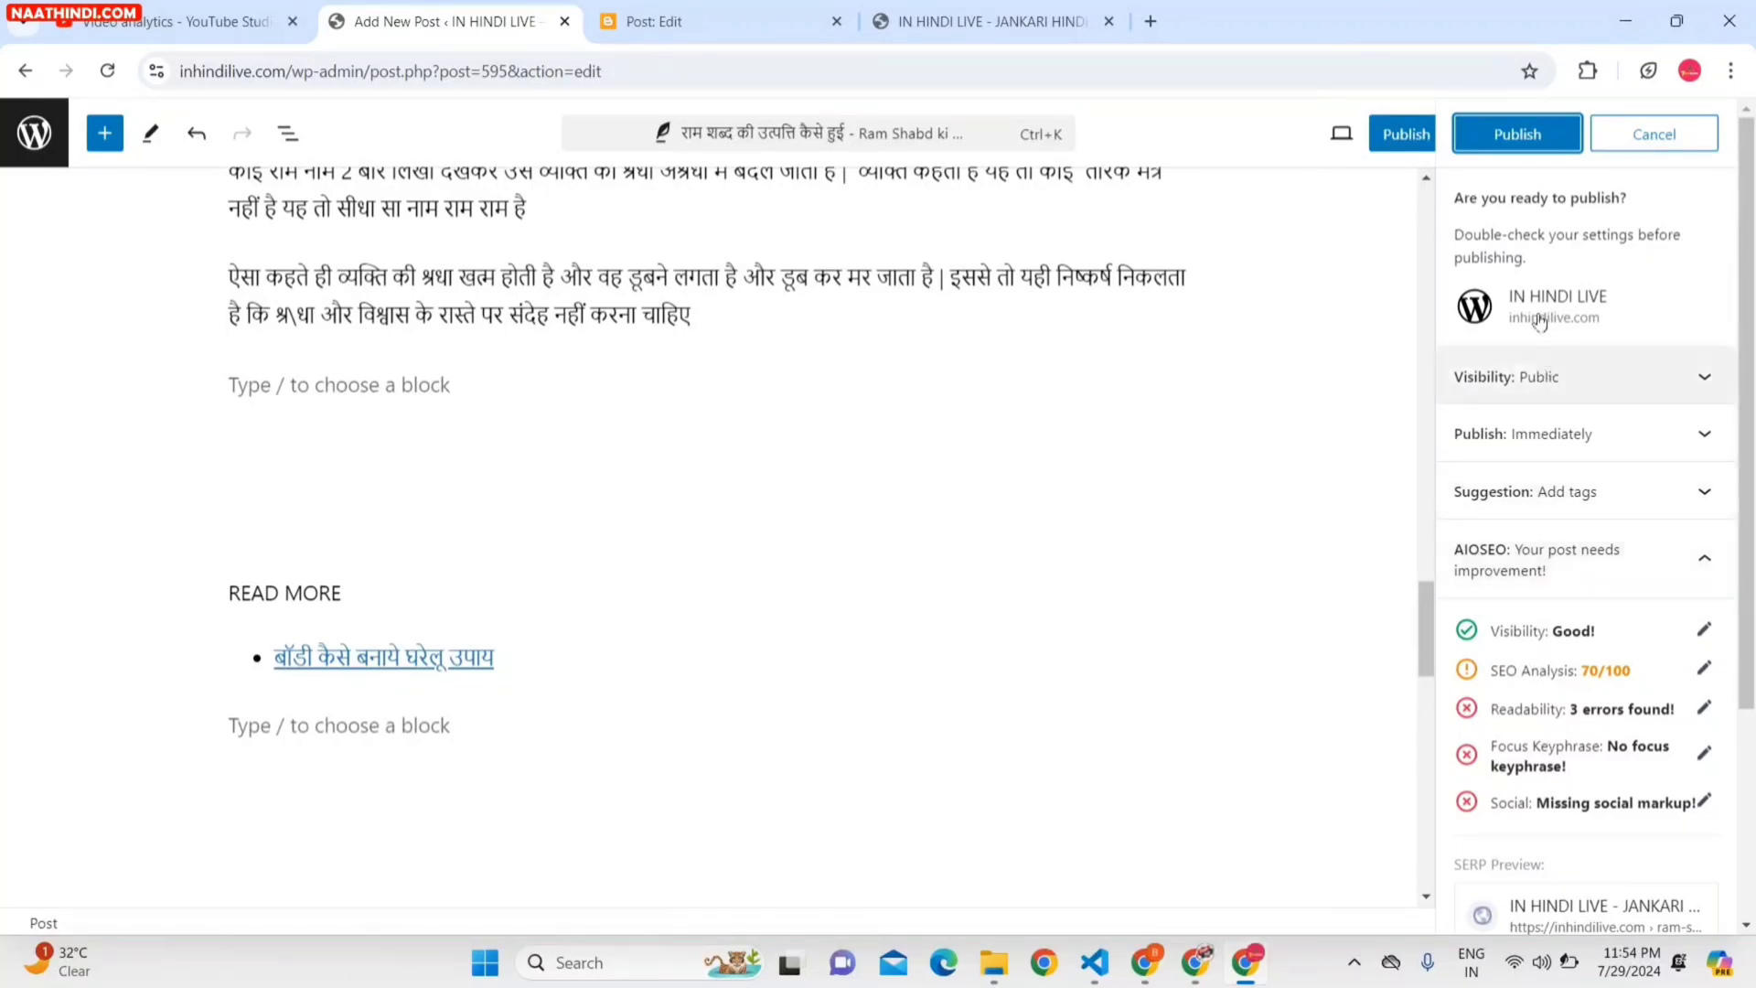
pyautogui.click(1536, 136)
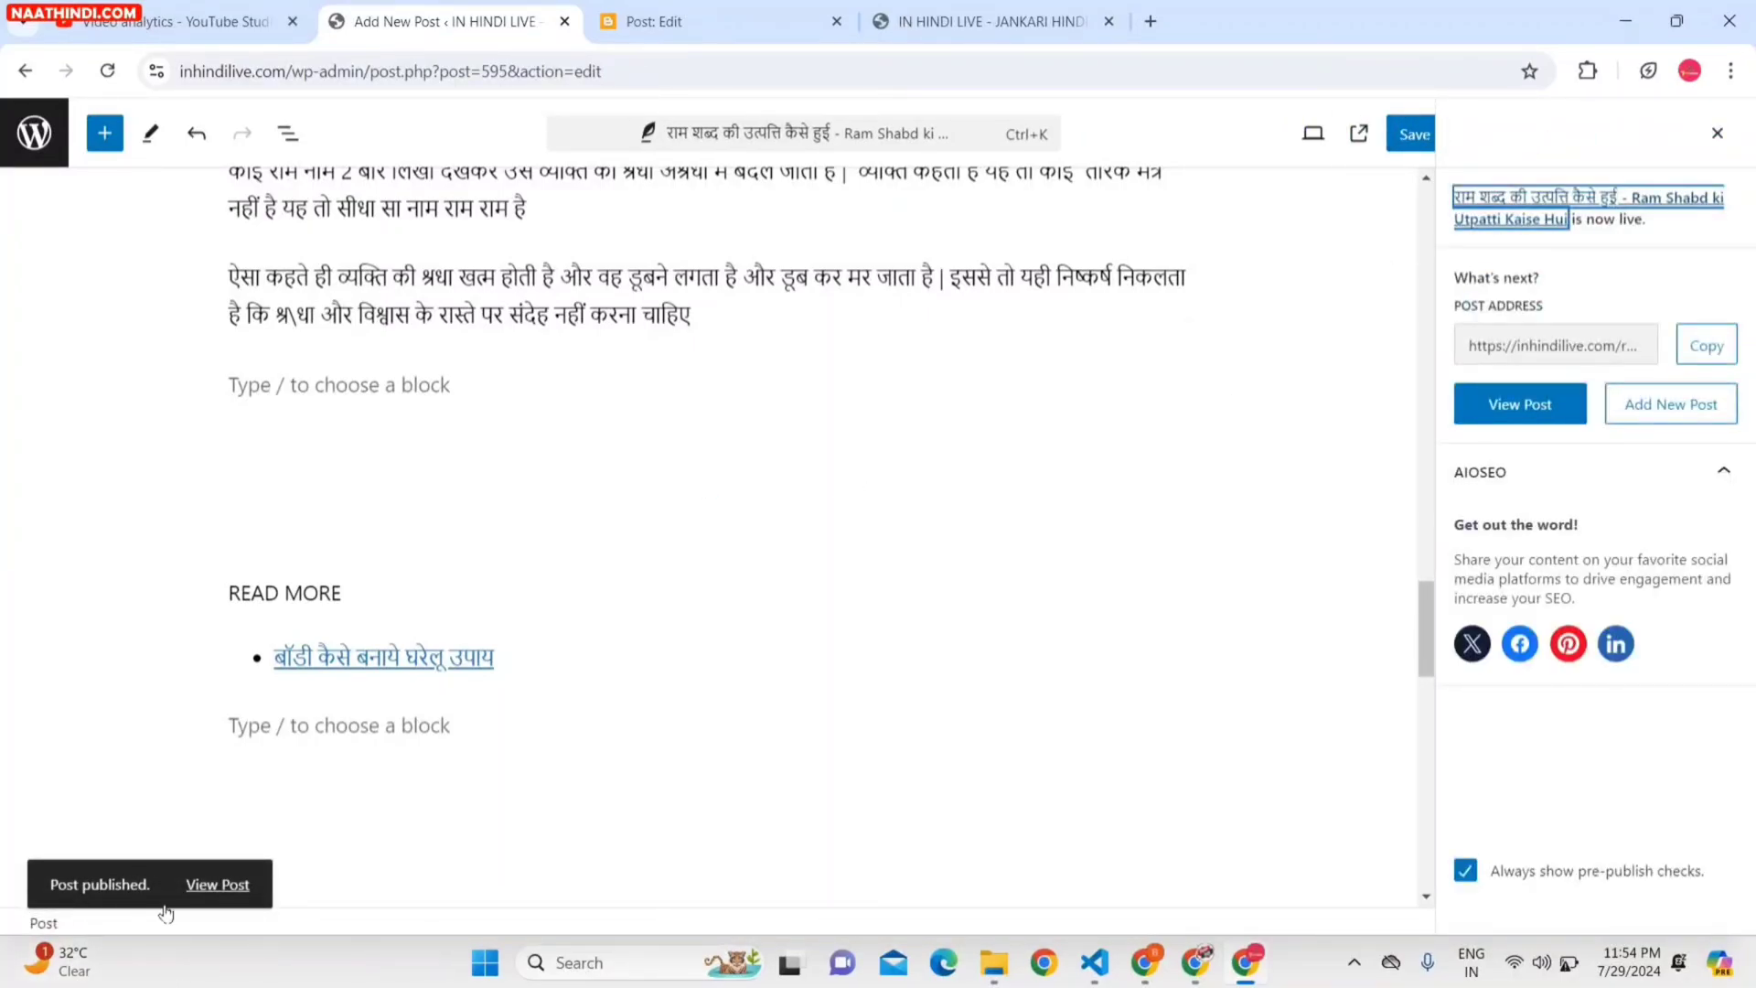
pyautogui.click(227, 887)
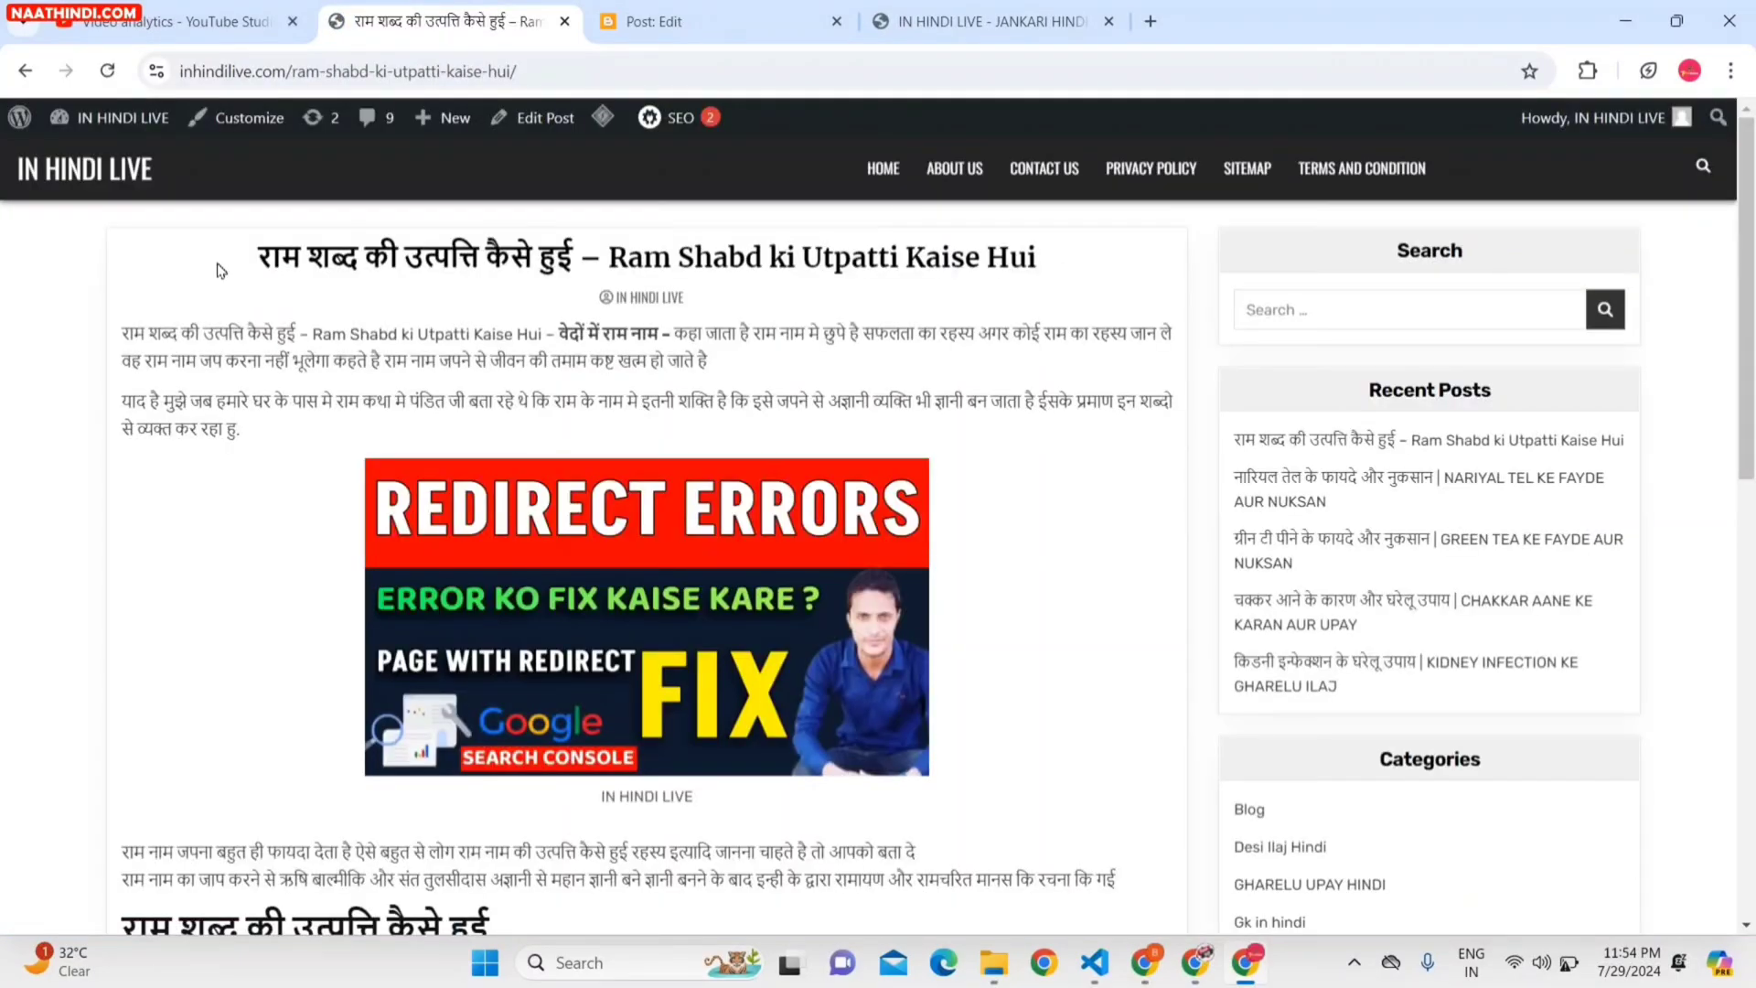
# Check the live post's title, and examine the new post's entry under Recent Posts on the site's home page.
pyautogui.moveTo(253, 265); pyautogui.dragTo(565, 260)
pyautogui.click(622, 260)
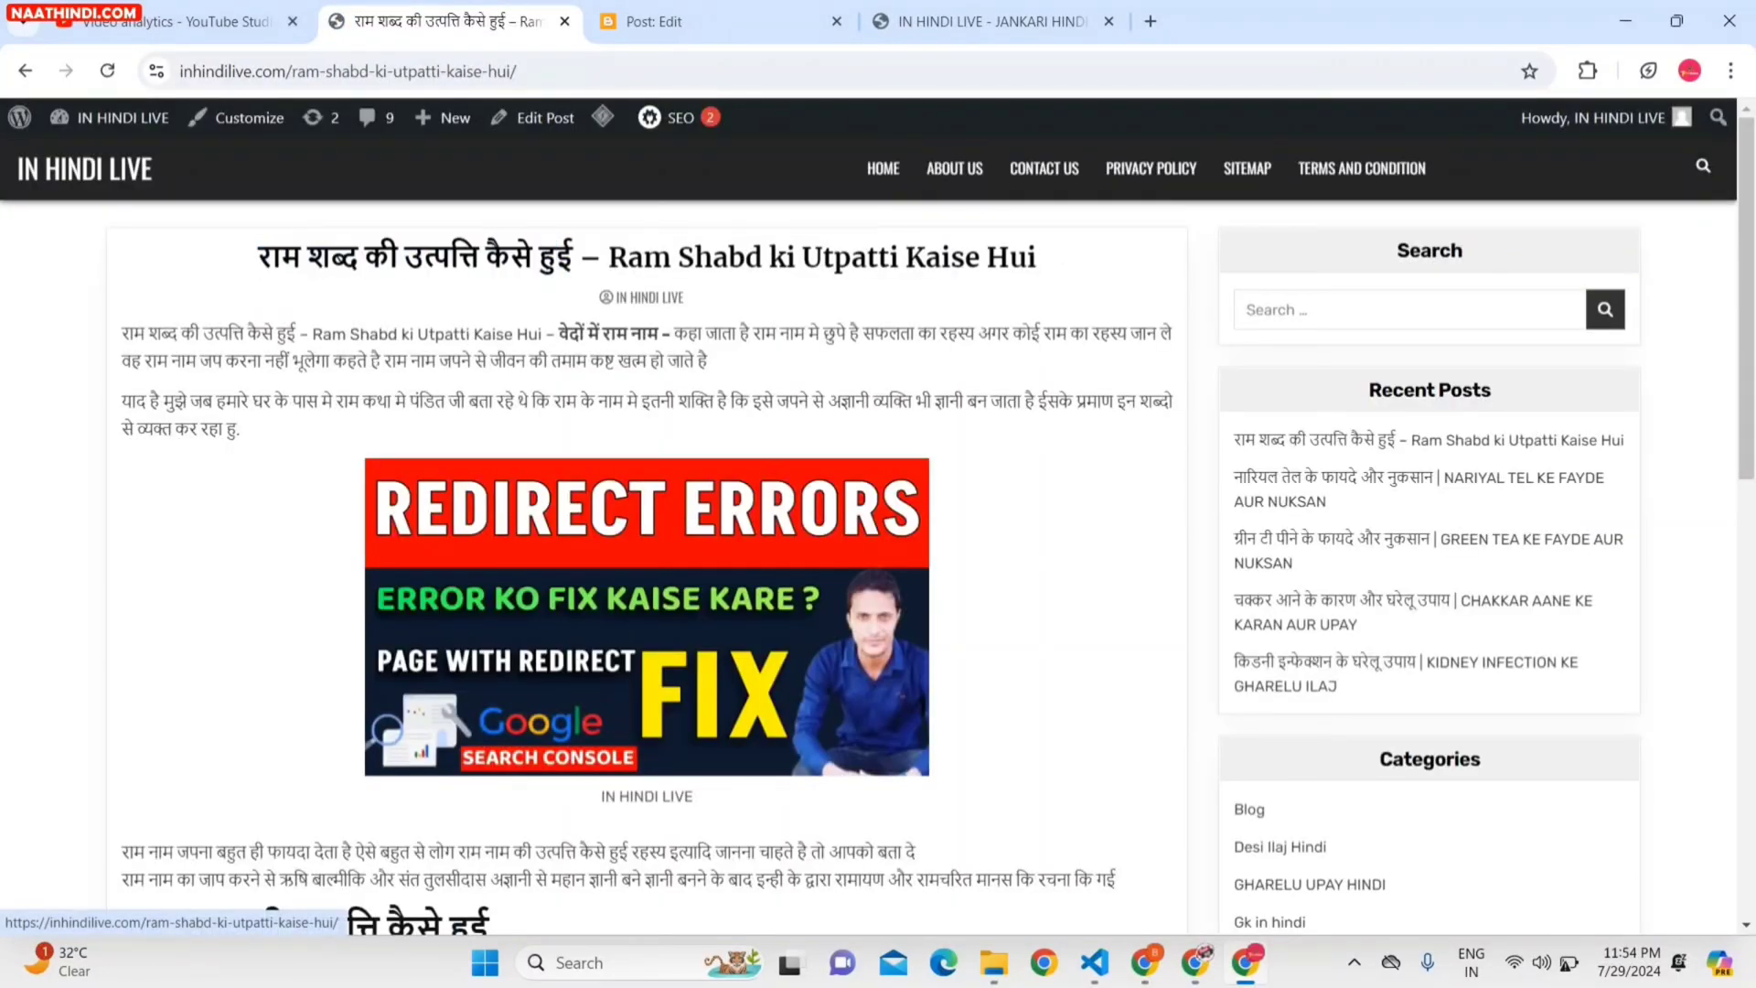
pyautogui.click(896, 168)
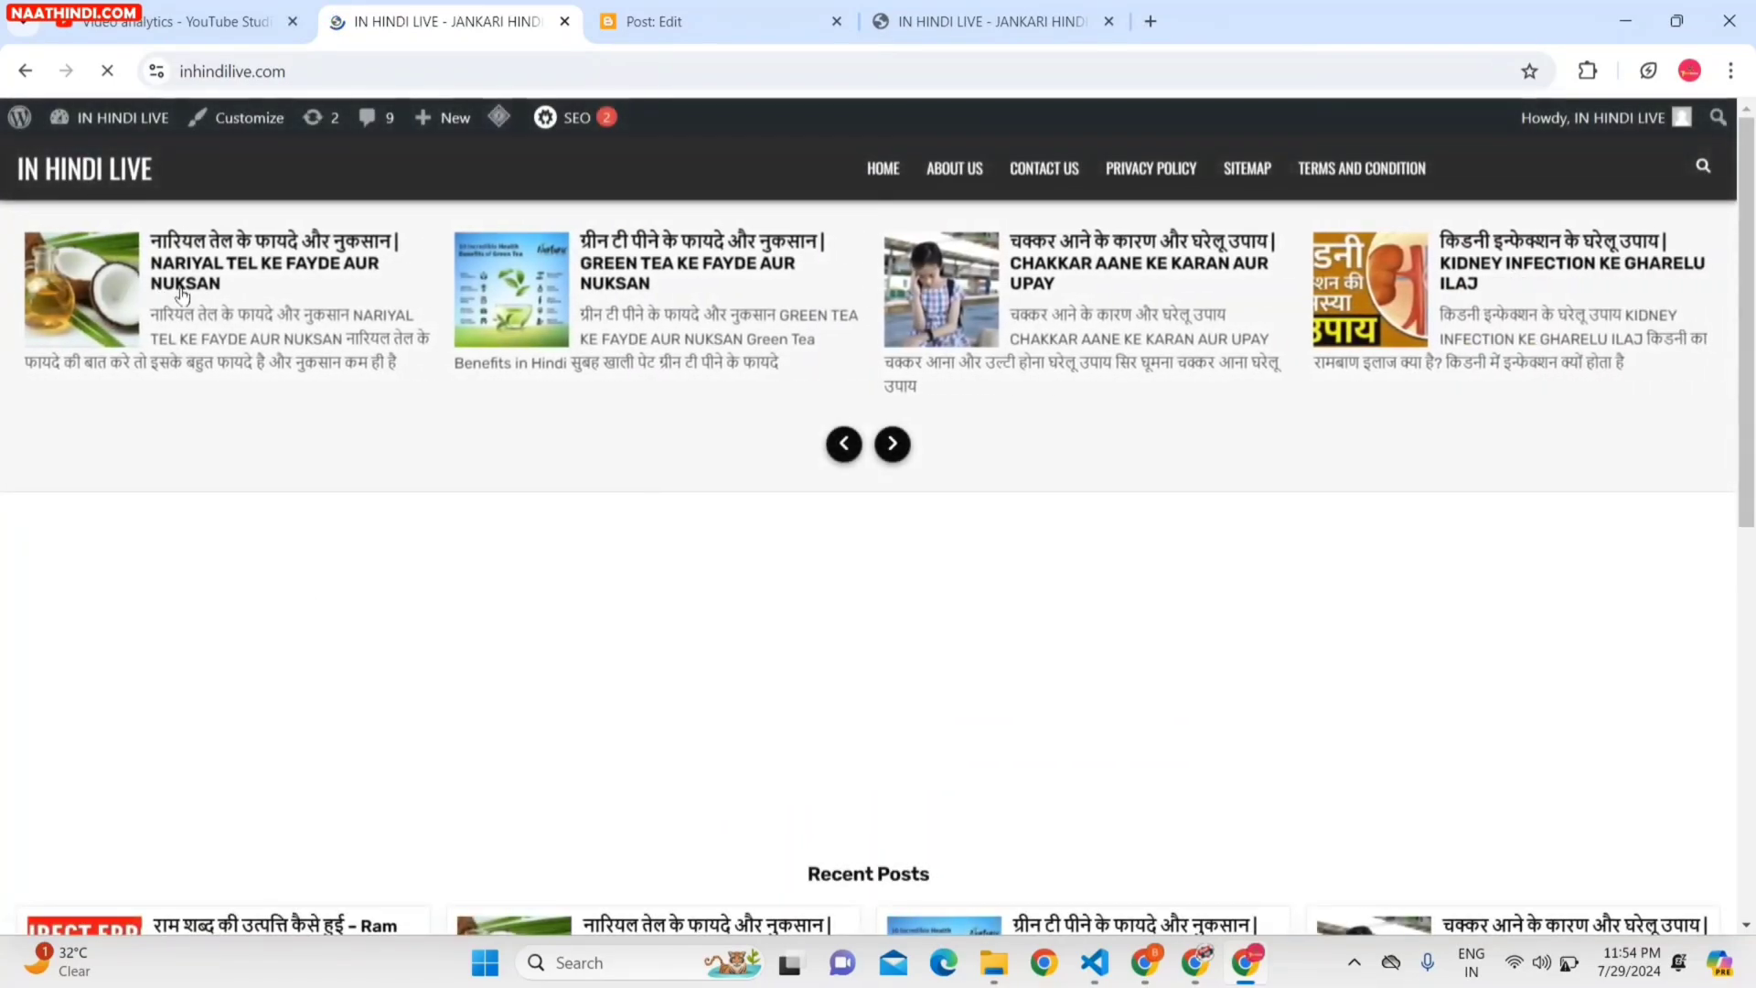
pyautogui.scroll(-3, 240, 742)
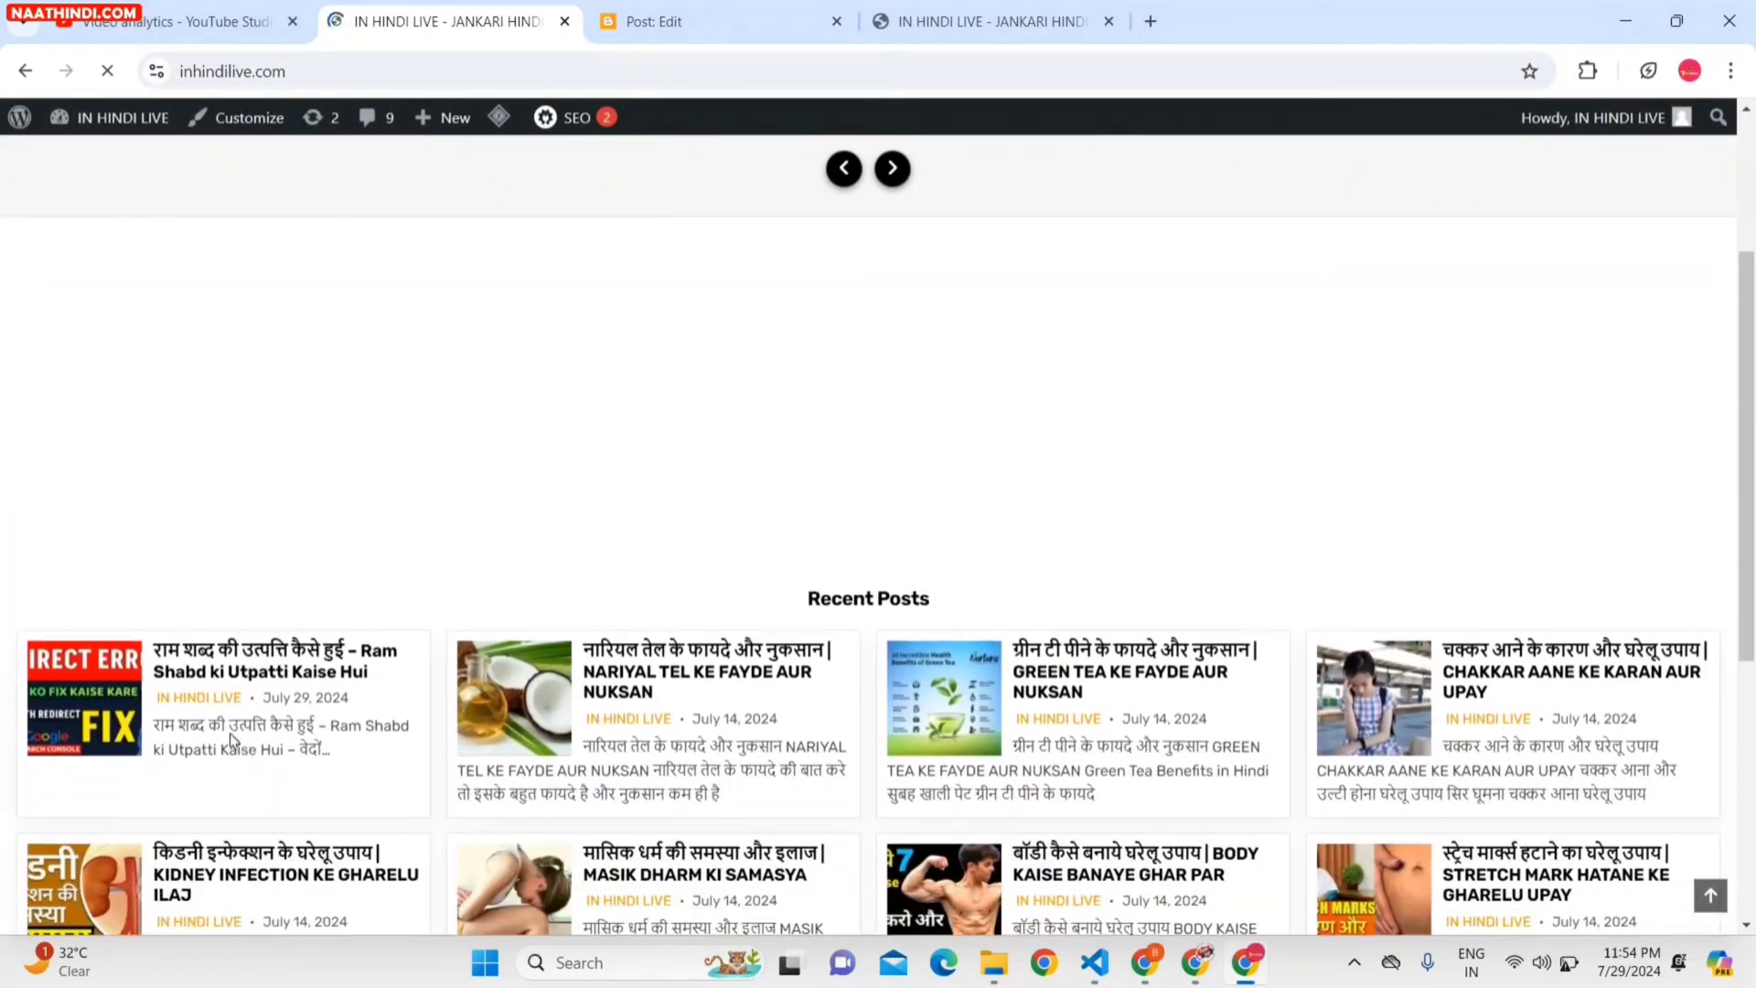
pyautogui.scroll(-2, 281, 657)
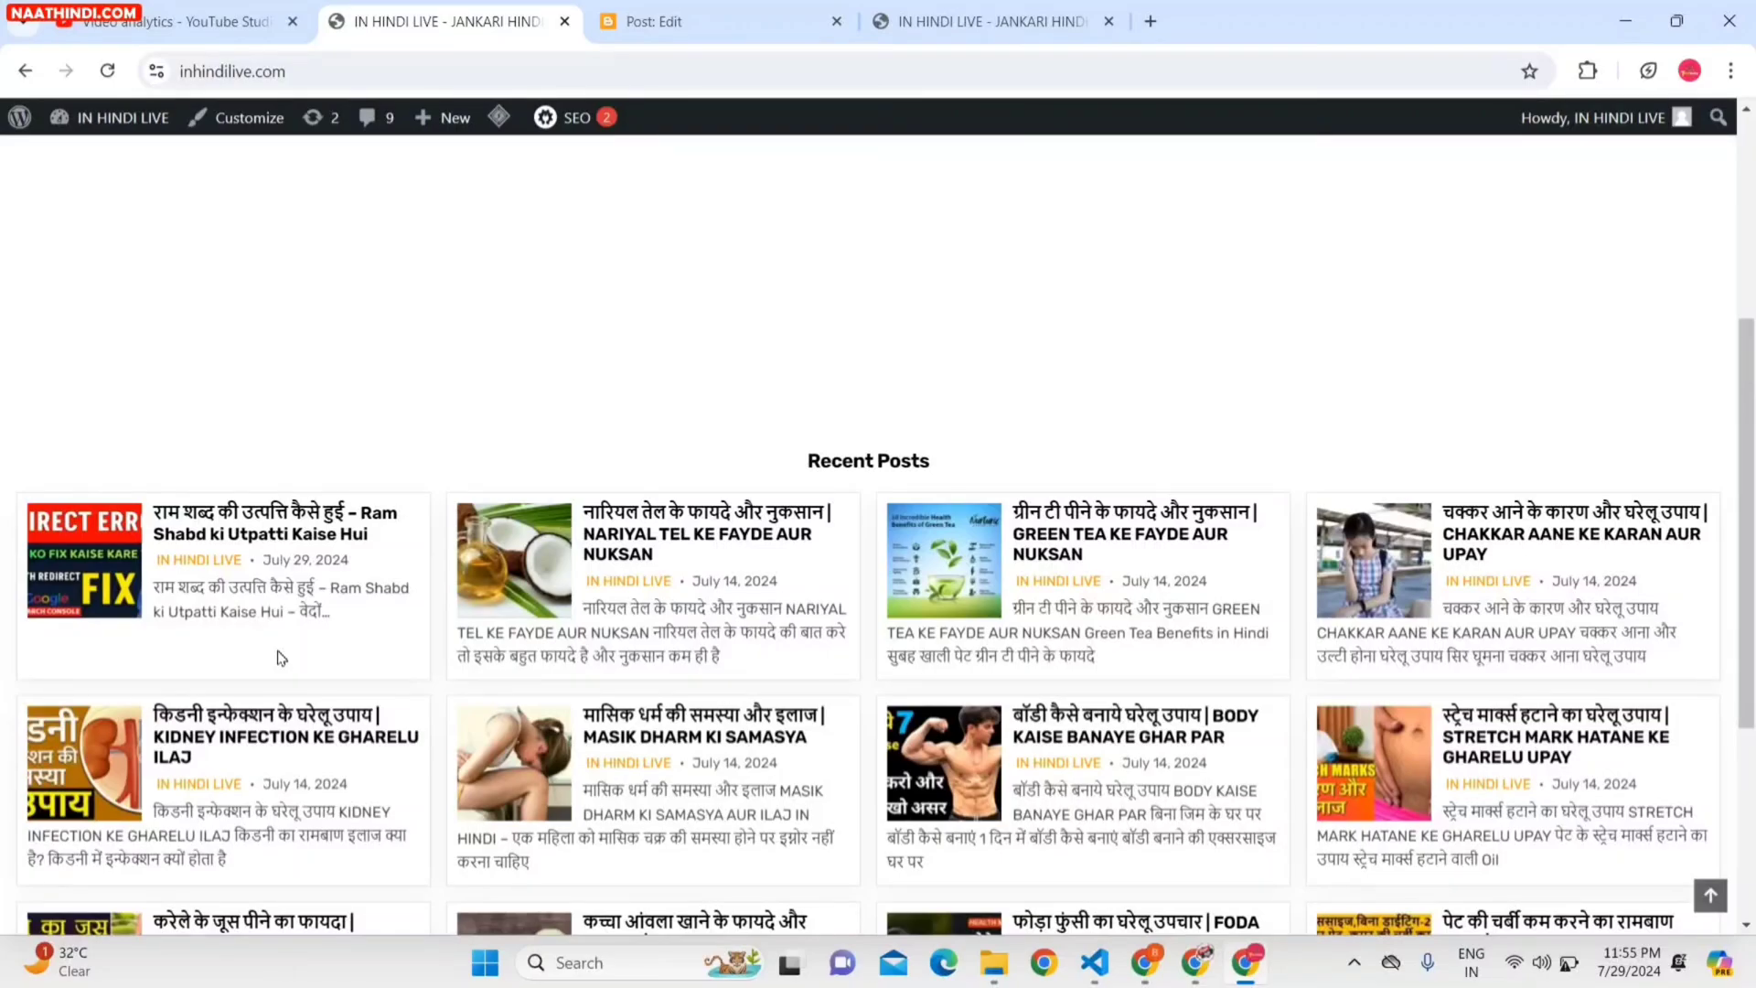